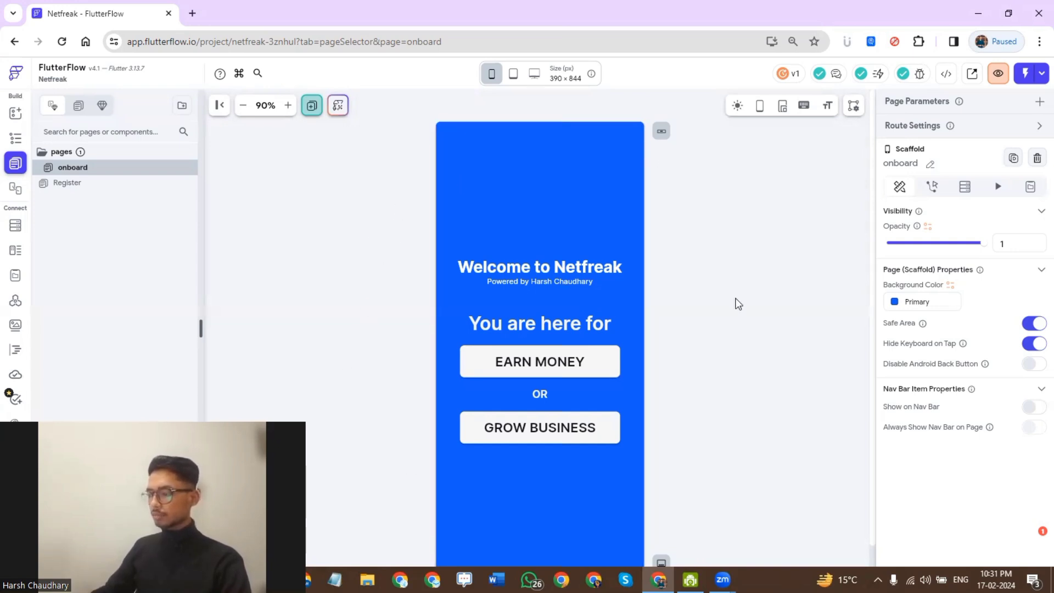
- Review the layouts of the existing onboard and Register pages
click(87, 183)
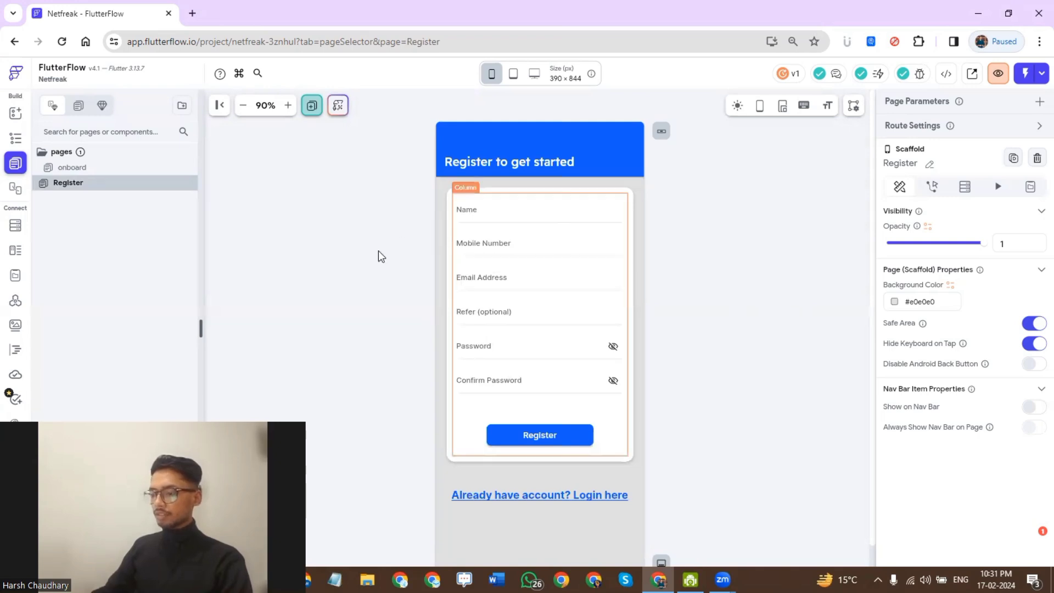
click(110, 167)
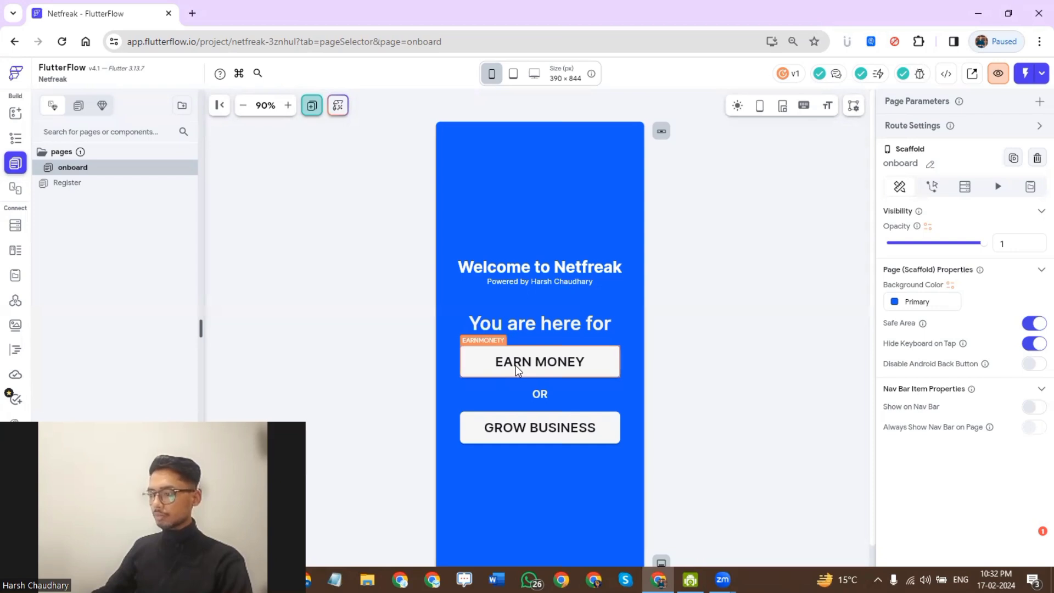
click(87, 186)
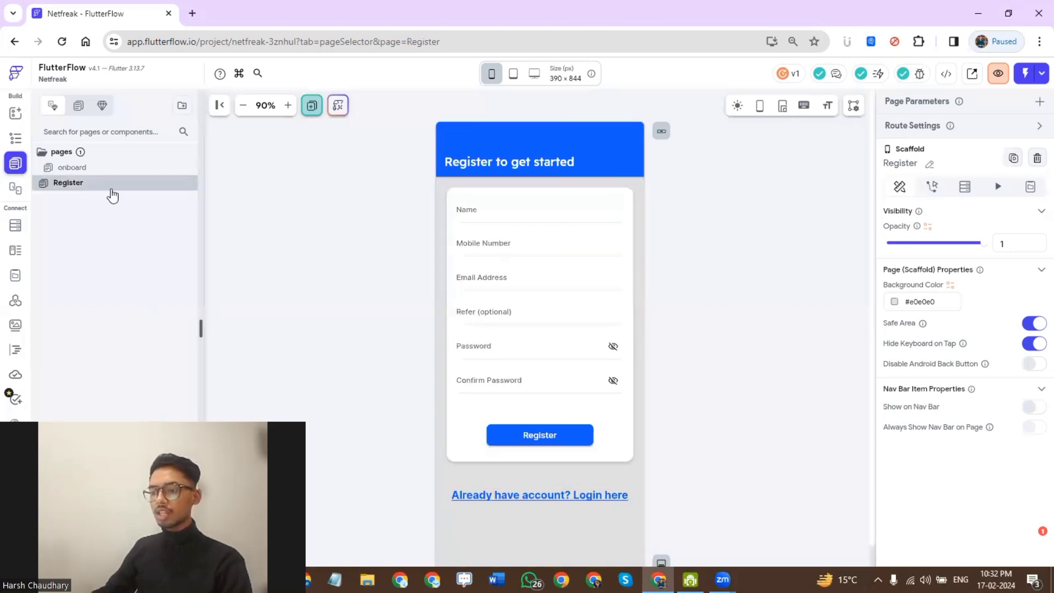
click(83, 171)
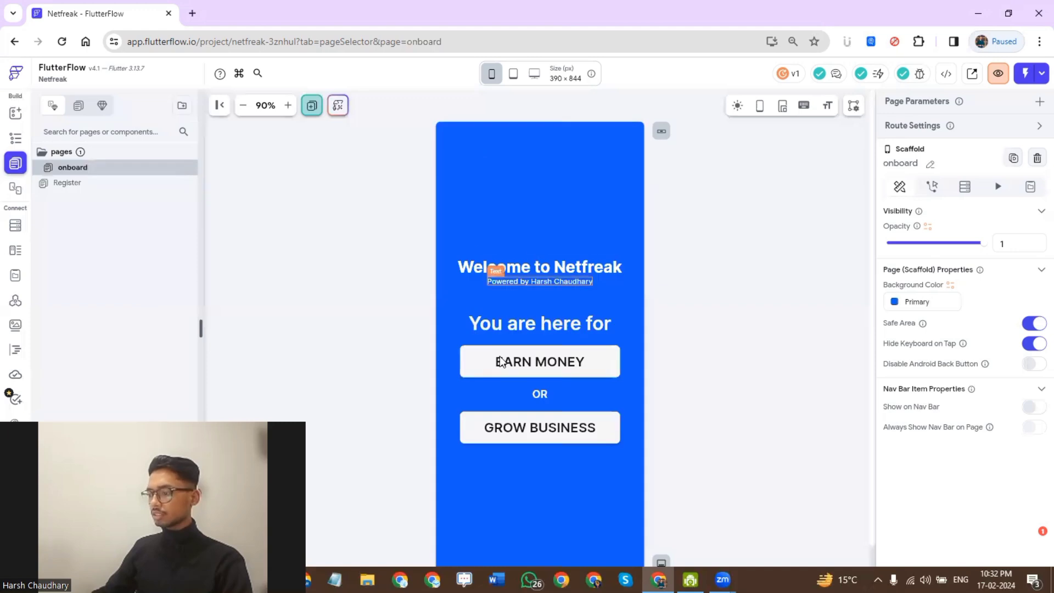
click(129, 186)
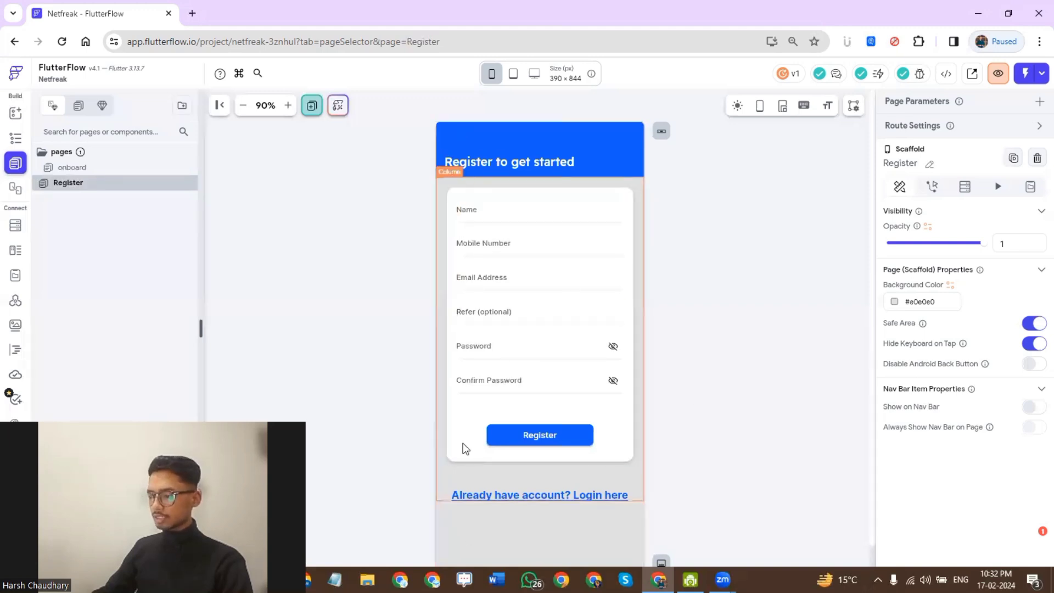
- Duplicate the Register page and rename the copy UserLogin
right_click(73, 182)
click(110, 233)
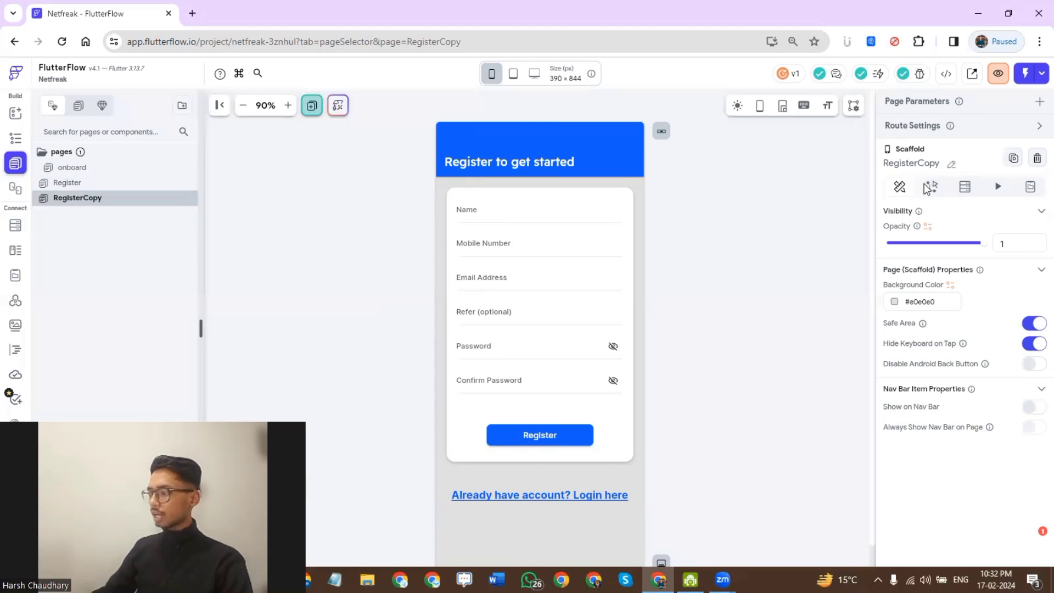
click(952, 164)
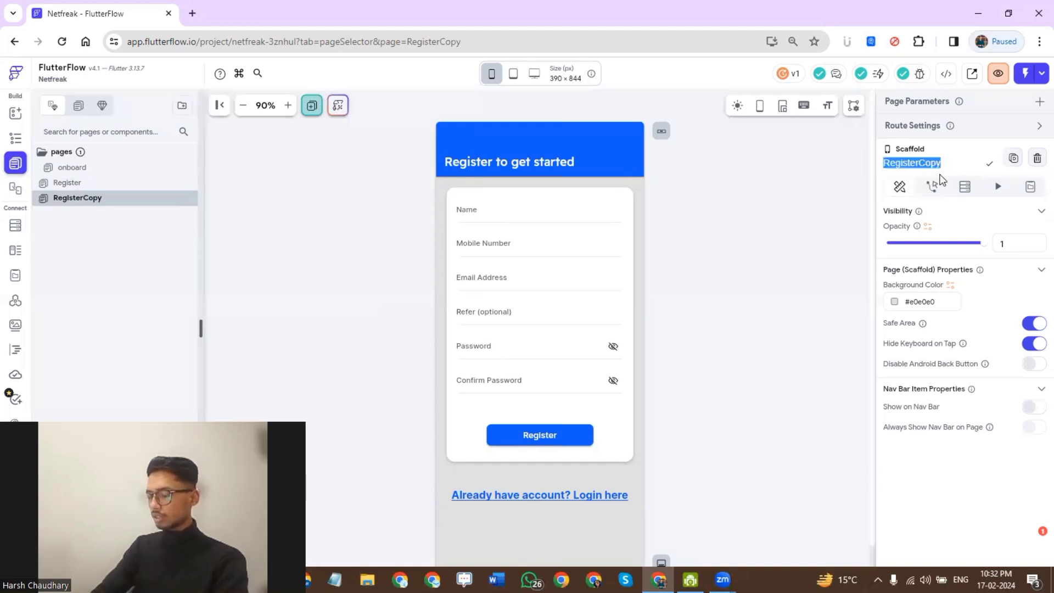
text(Login)
key(Return)
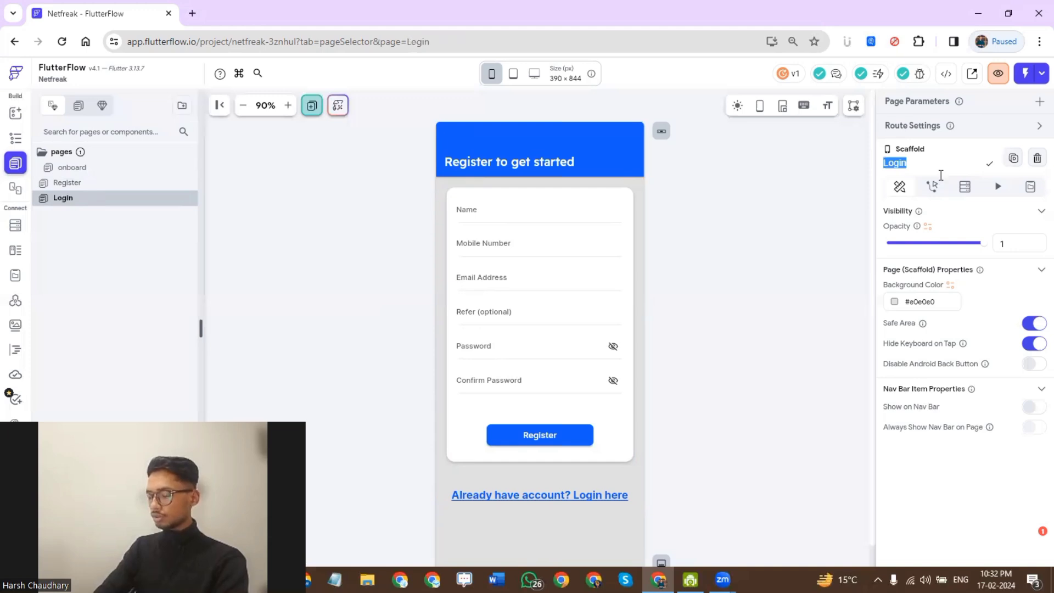
key(BackSpace)
text(Us)
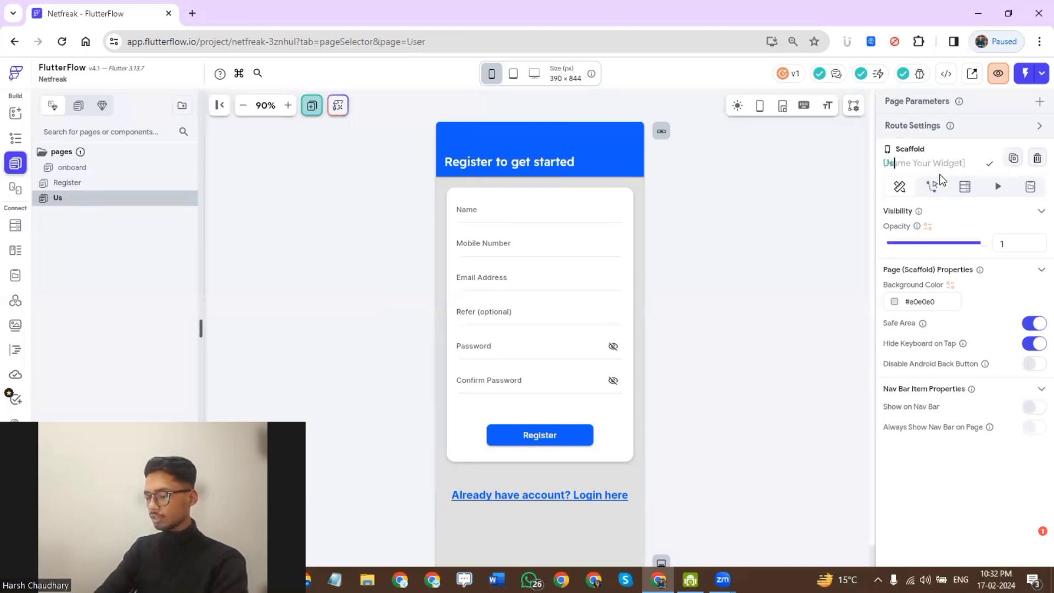
text(erLogin)
key(Return)
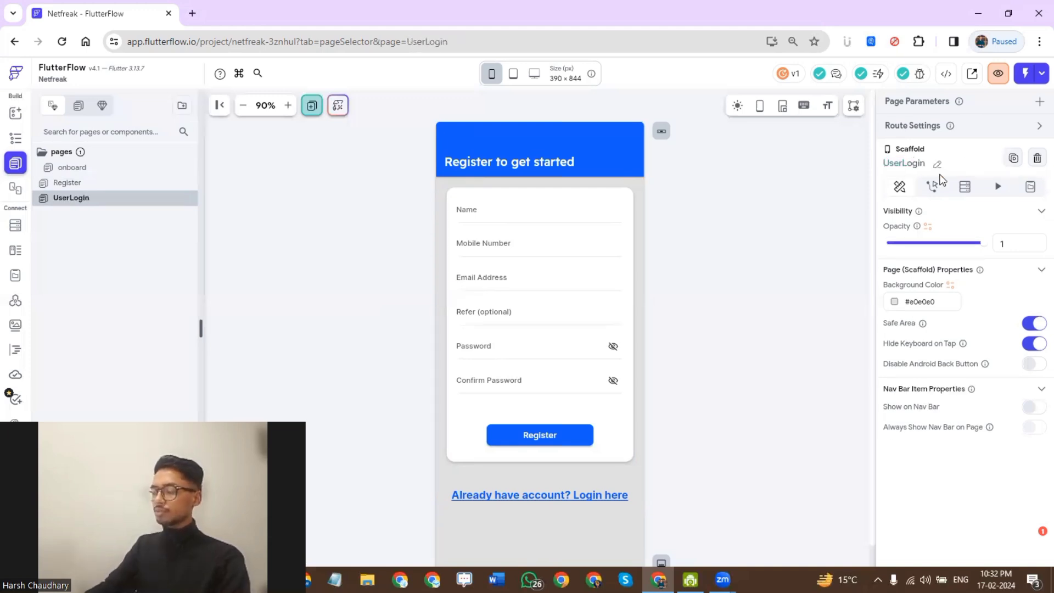
- Change the header text of the UserLogin page to "Login to continue"
click(567, 163)
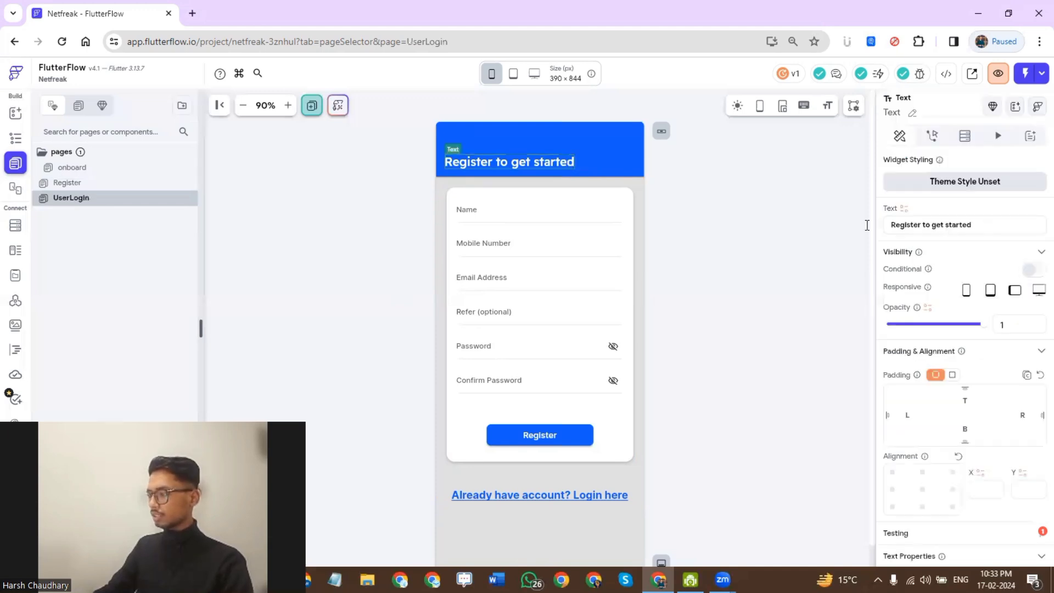
drag(980, 226, 861, 225)
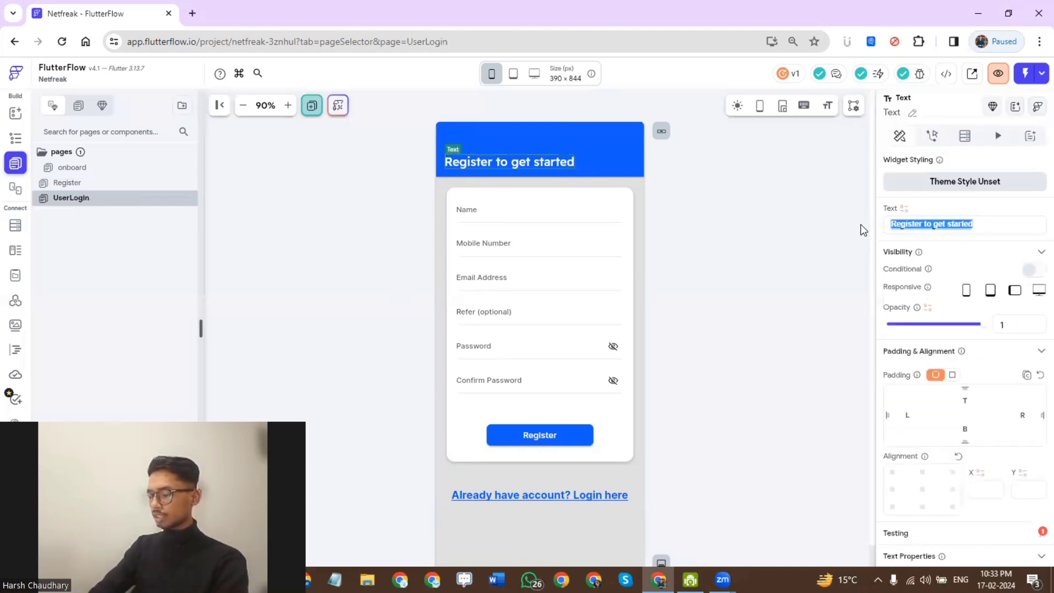
text(Login)
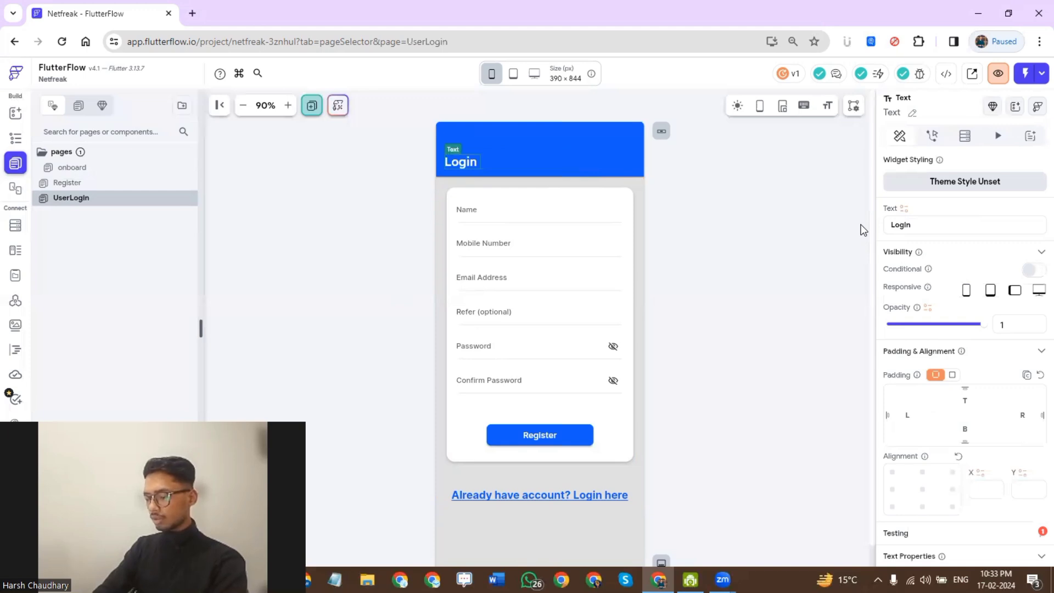
text( to con)
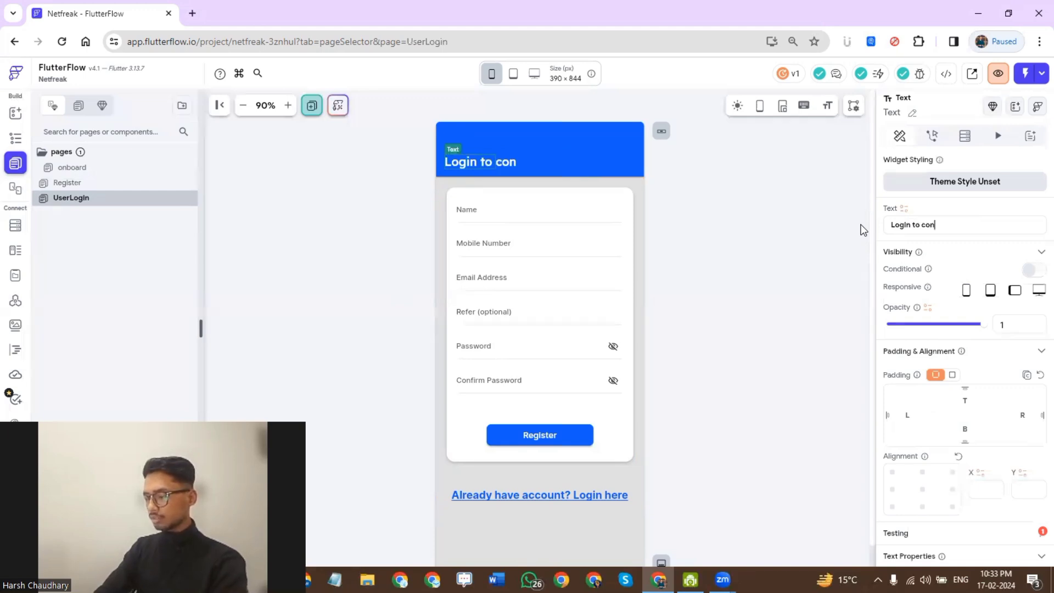
text(tinue)
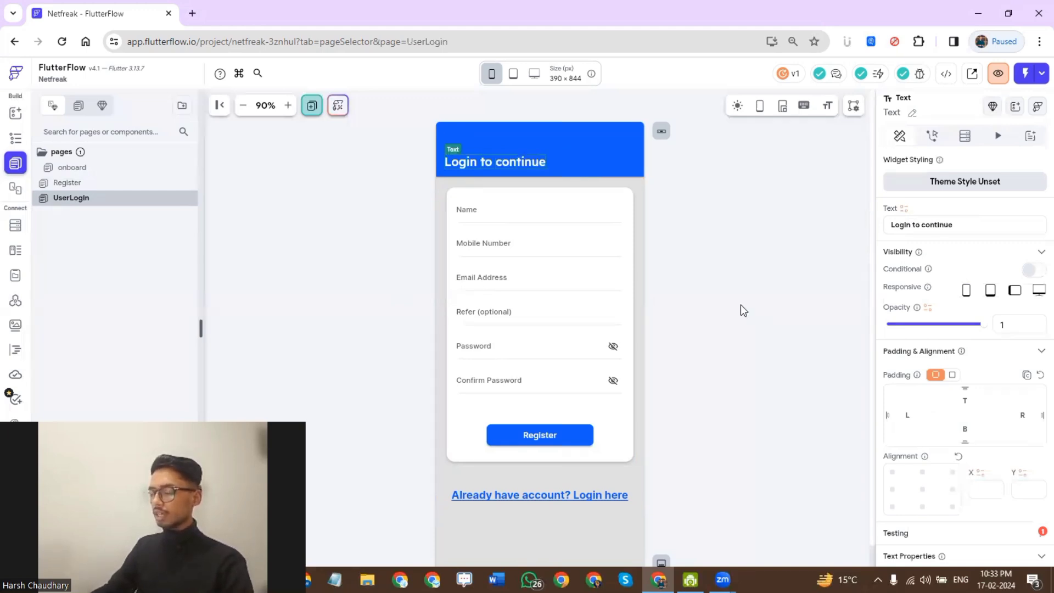
click(707, 306)
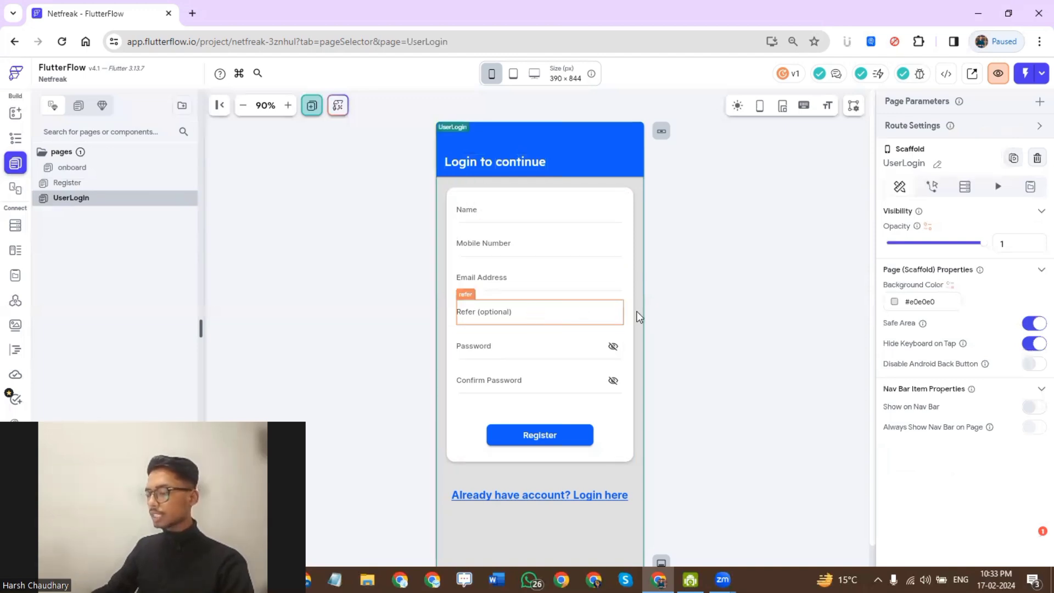
- Delete the Name, Mobile Number, Refer (optional) and Confirm Password fields from the form card
click(542, 219)
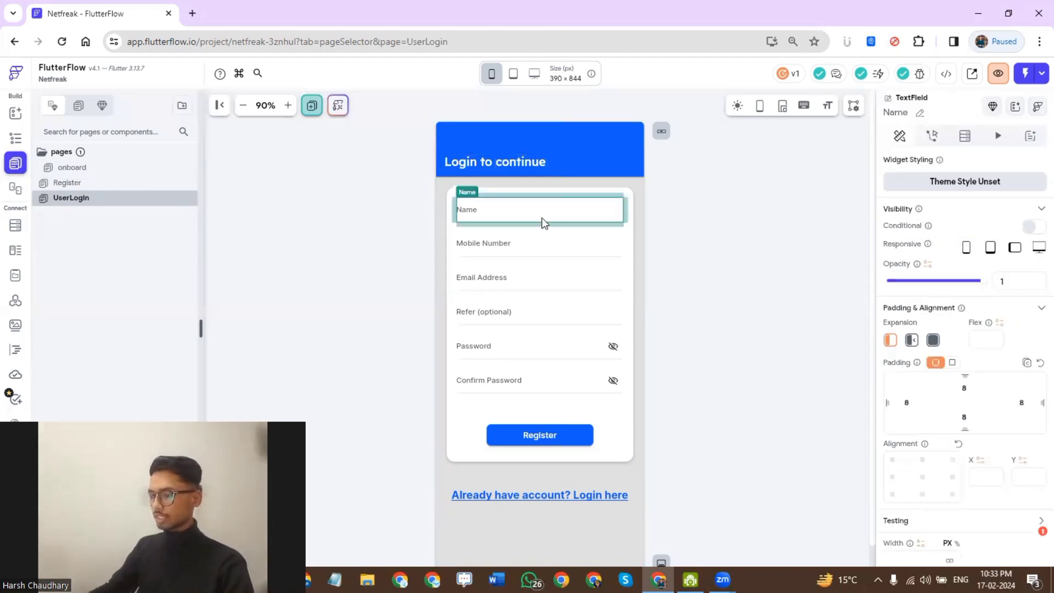
key(Delete)
click(530, 217)
key(Delete)
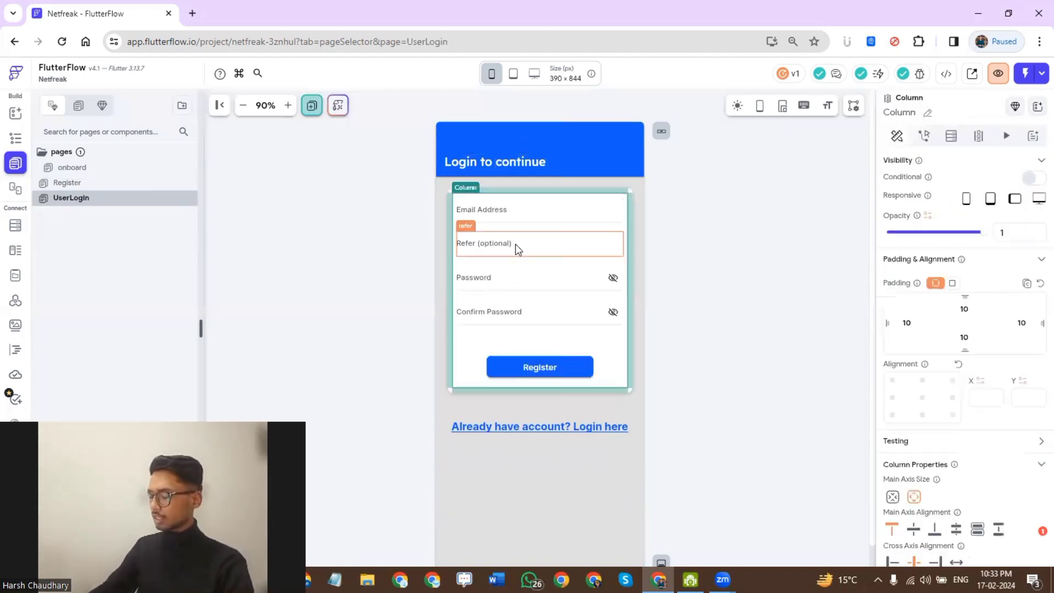
click(516, 252)
key(Delete)
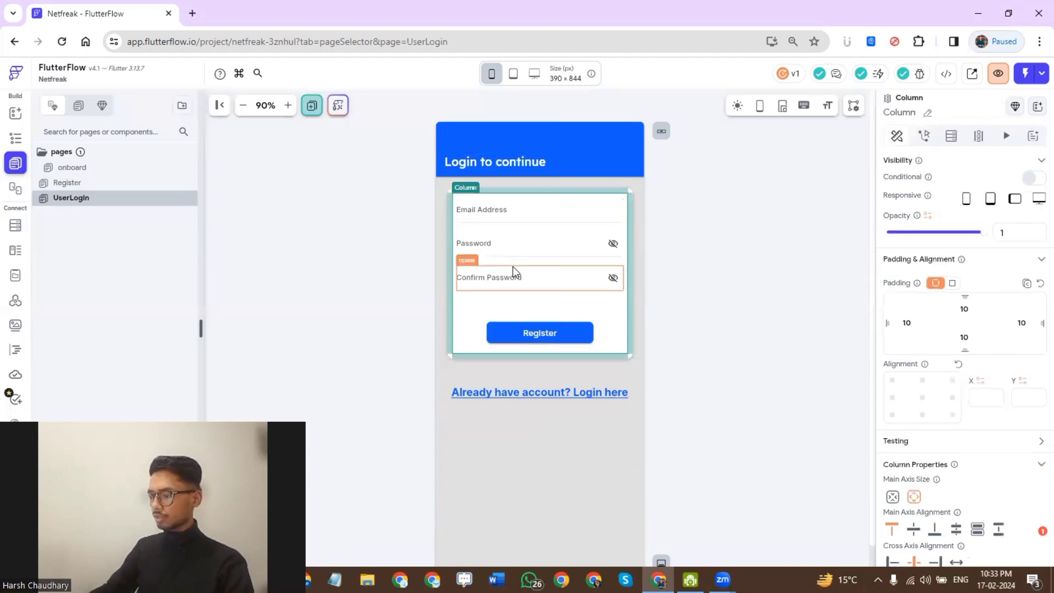
click(513, 265)
key(Delete)
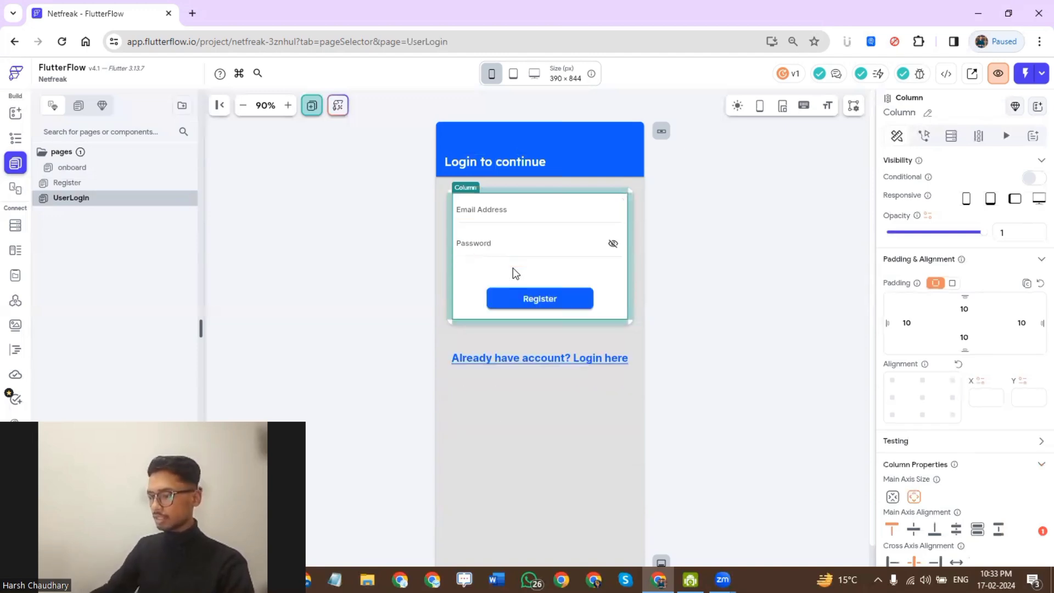
click(443, 325)
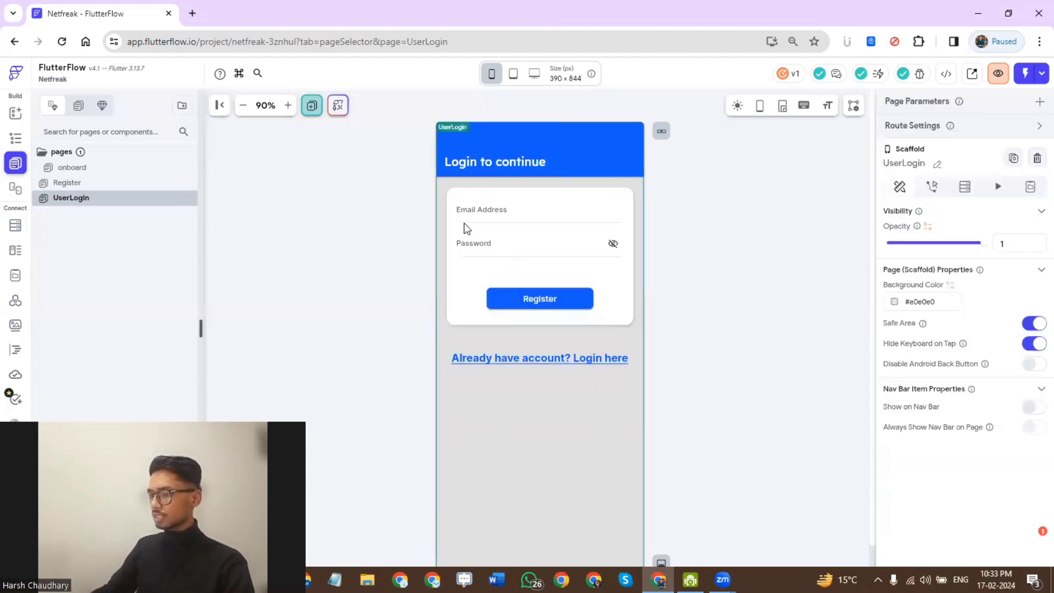
click(441, 193)
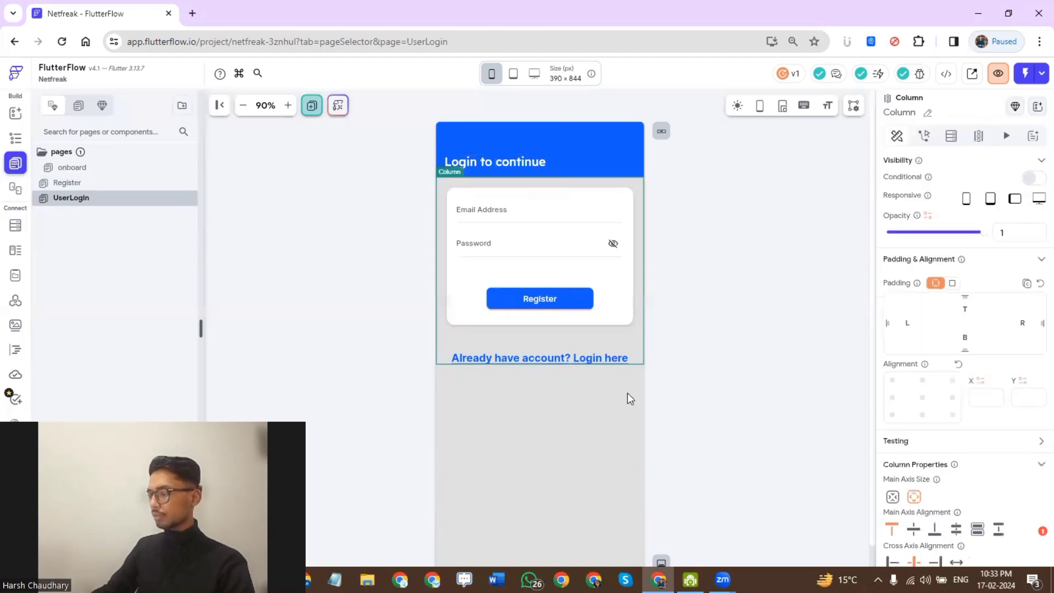
scroll(913, 481, down, 2)
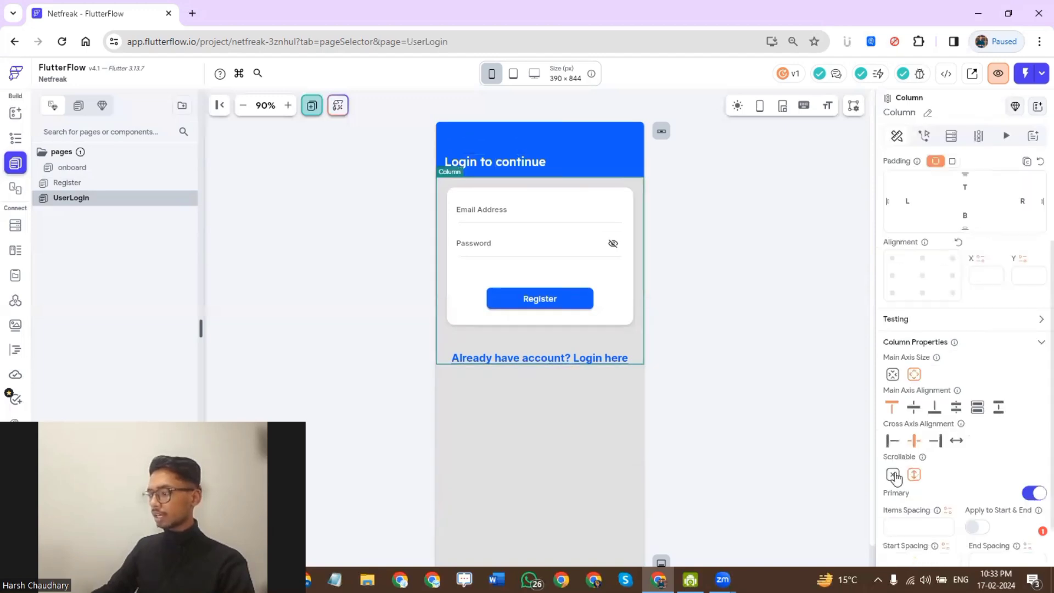
- Change the link text below the form card to "New user? Register here"
click(586, 359)
scroll(953, 411, down, 1)
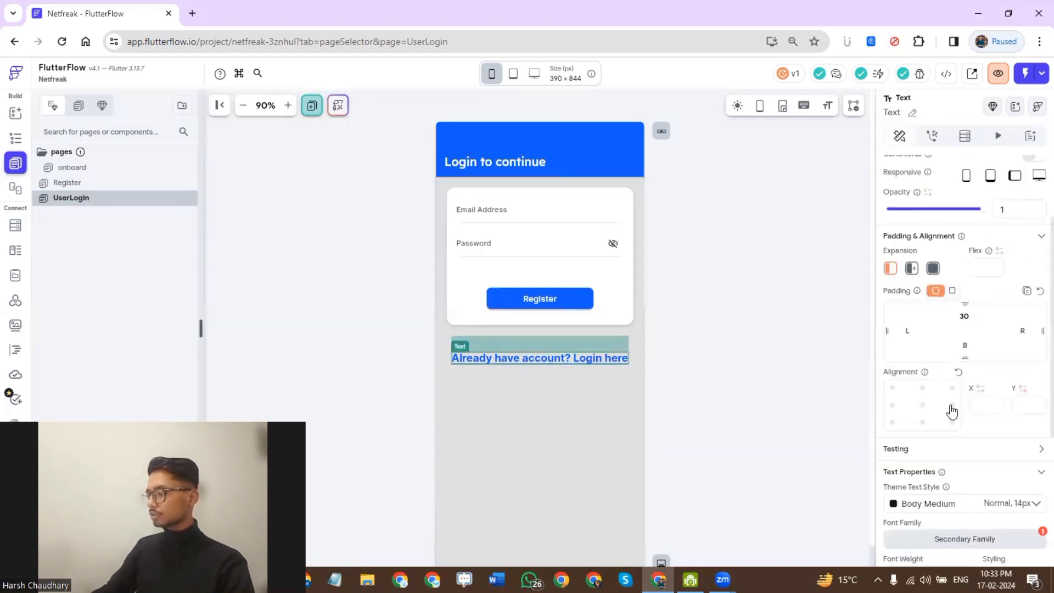
scroll(1016, 241, up, 2)
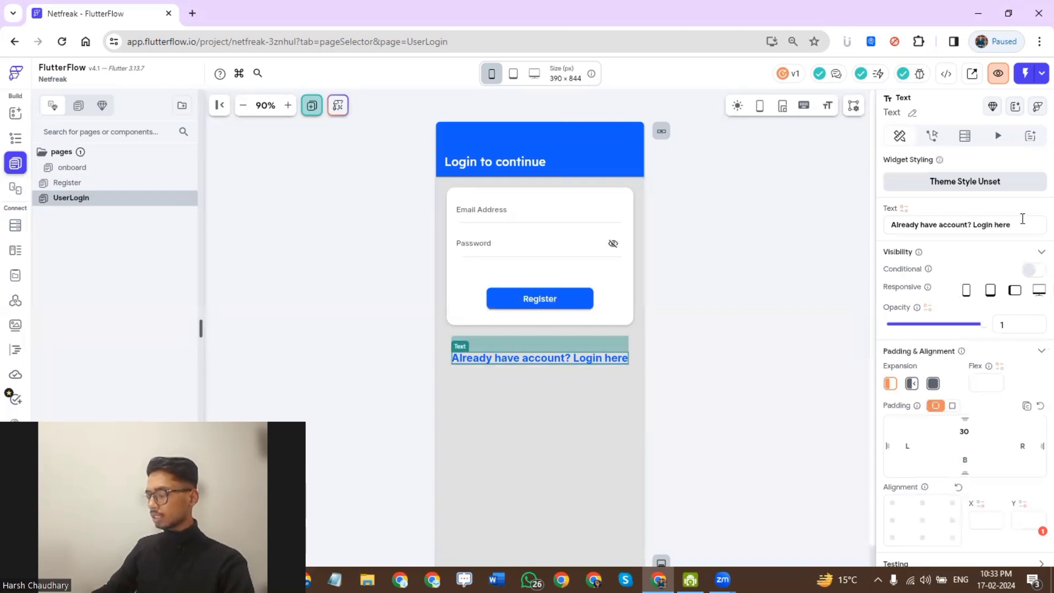
triple_click(1022, 218)
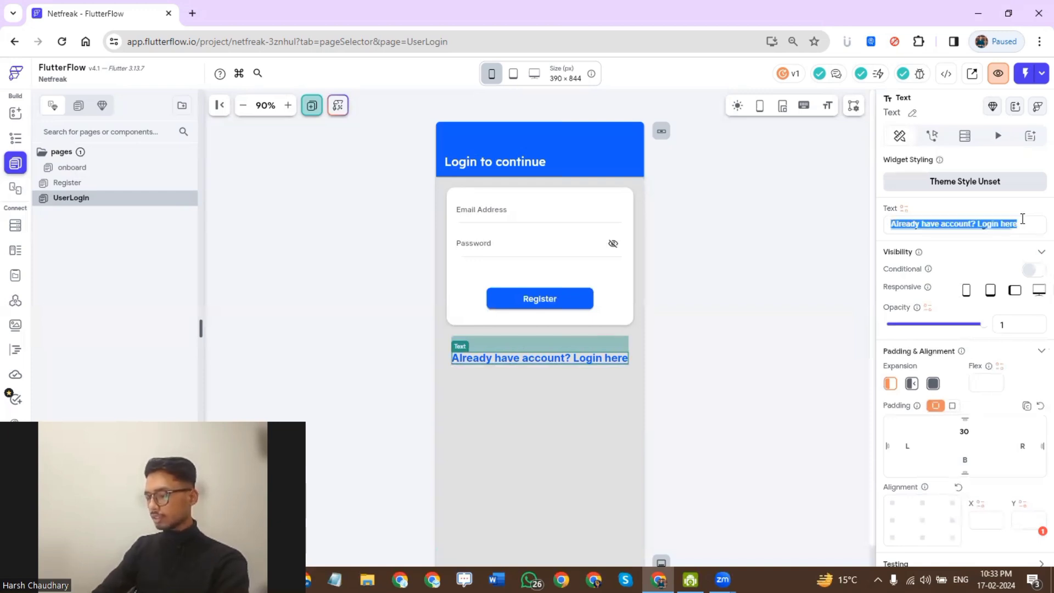
text(New )
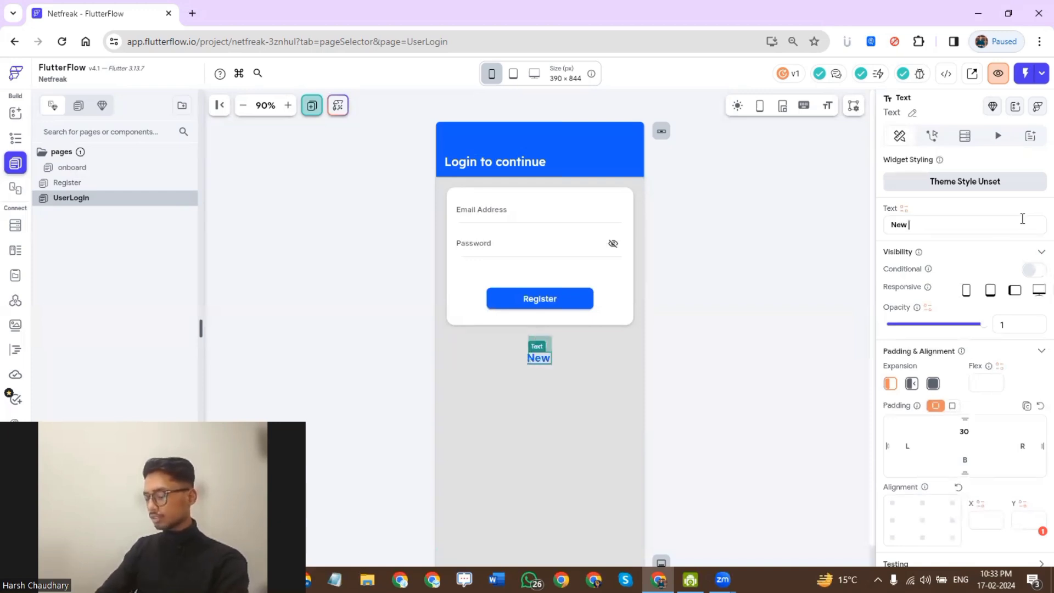
text(user?)
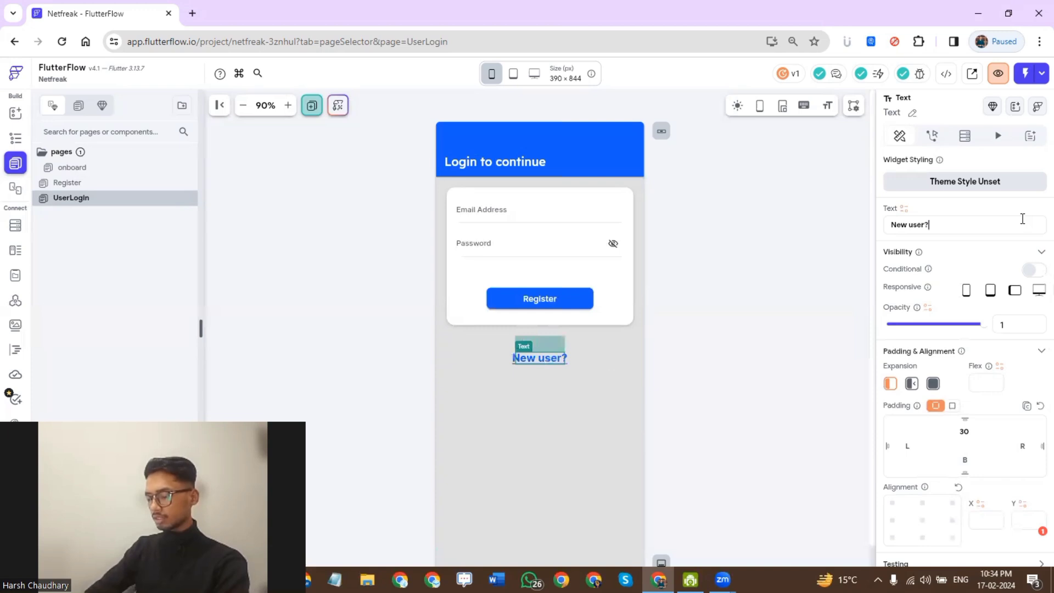
text( R)
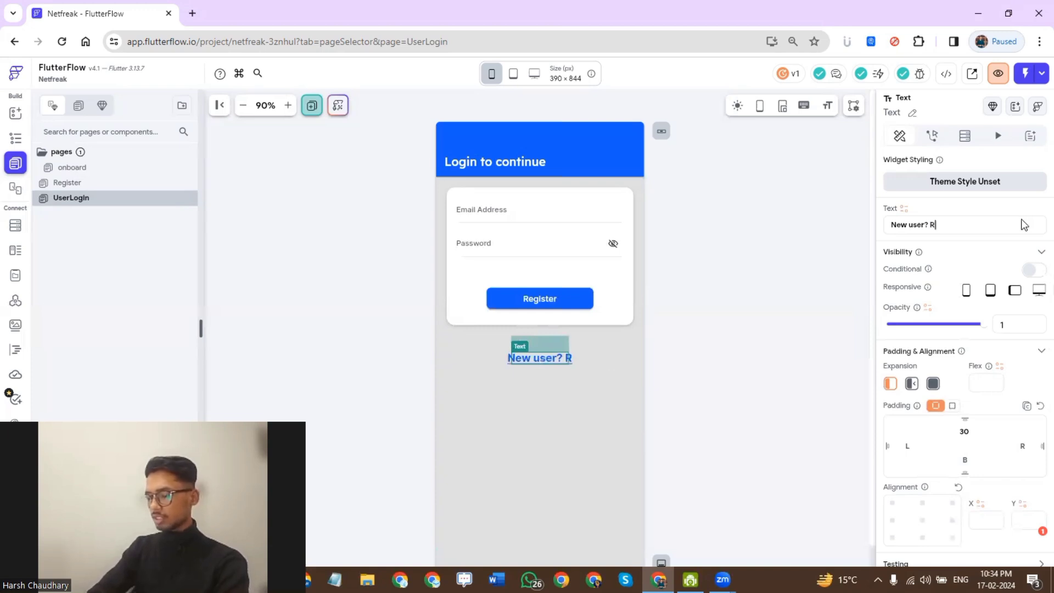
text(egister here)
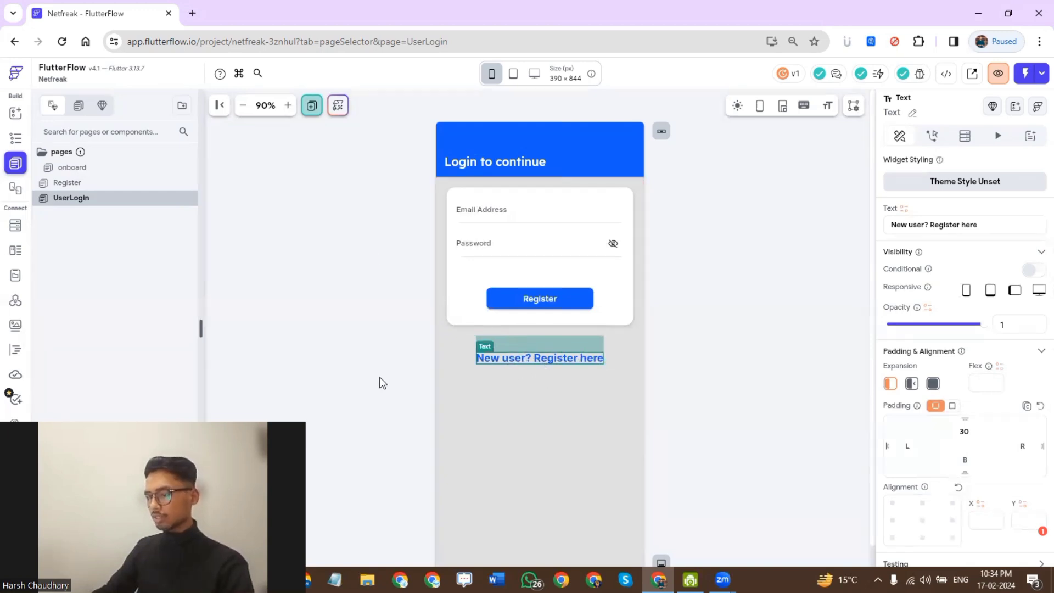
- Center the contents of the page's main column vertically with its main axis alignment
click(600, 456)
click(920, 527)
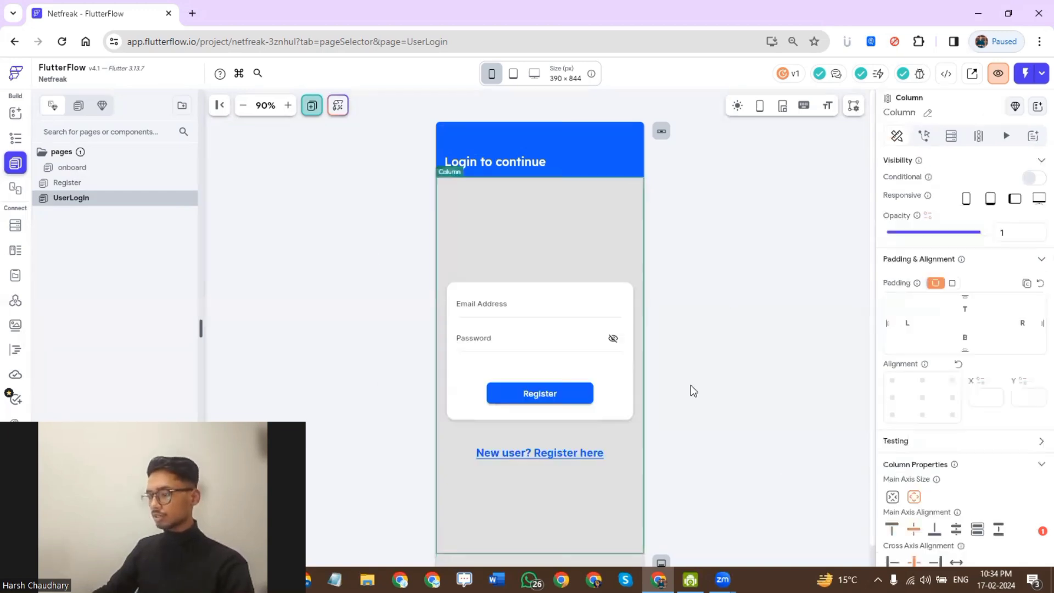
click(779, 493)
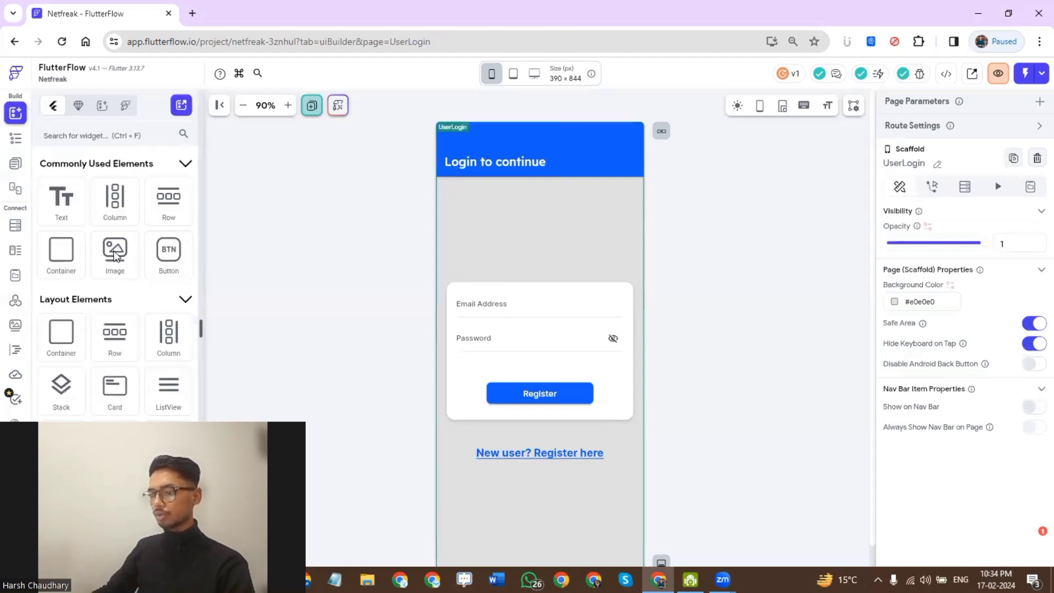
- Add an image above the form card on the UserLogin page and set its width and height to 100 px
drag(117, 257, 502, 253)
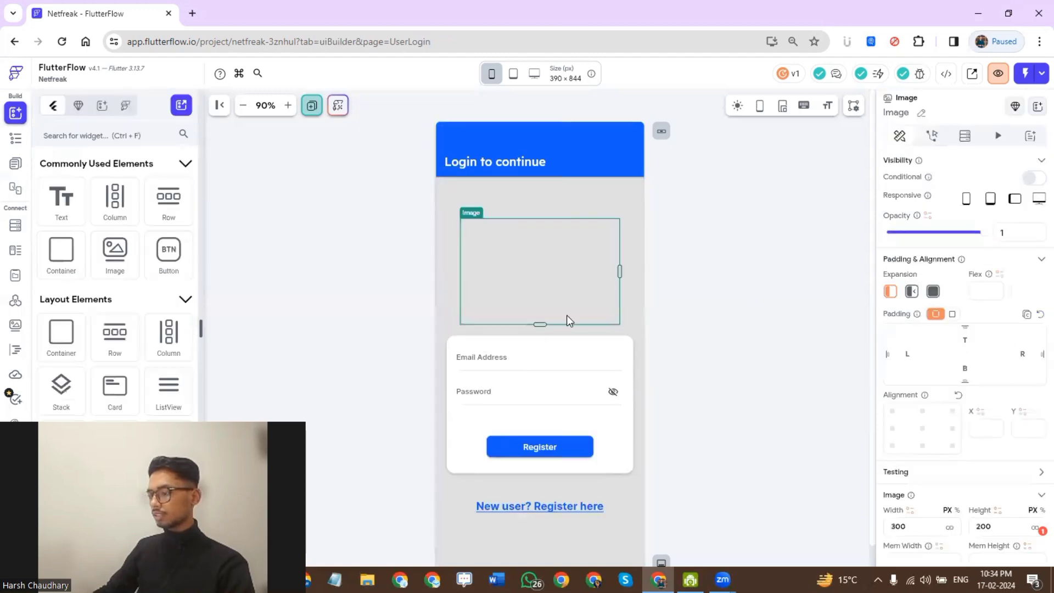
scroll(912, 283, down, 2)
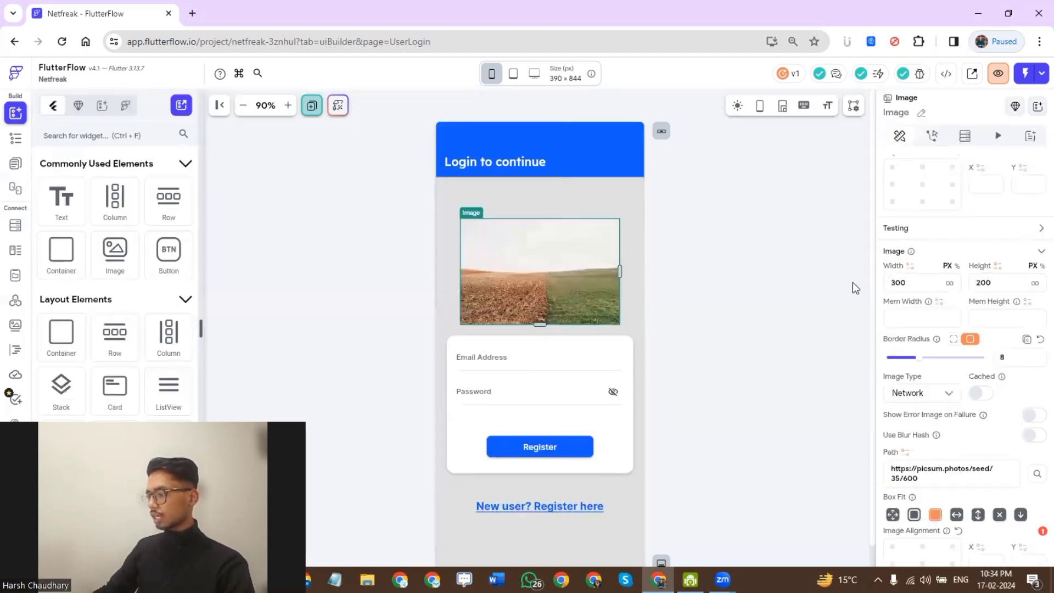
text(1)
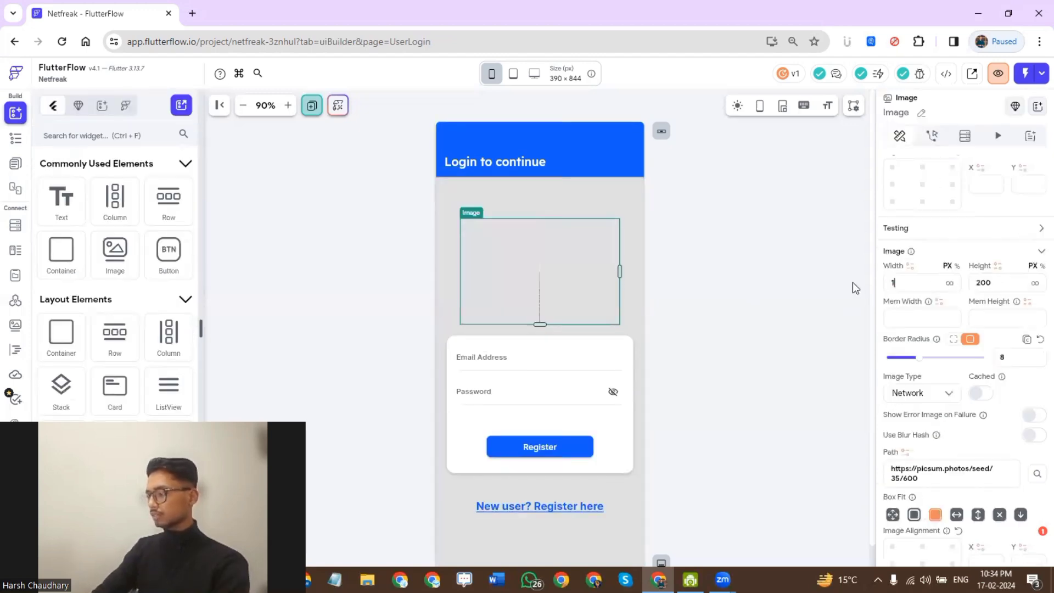
text(00)
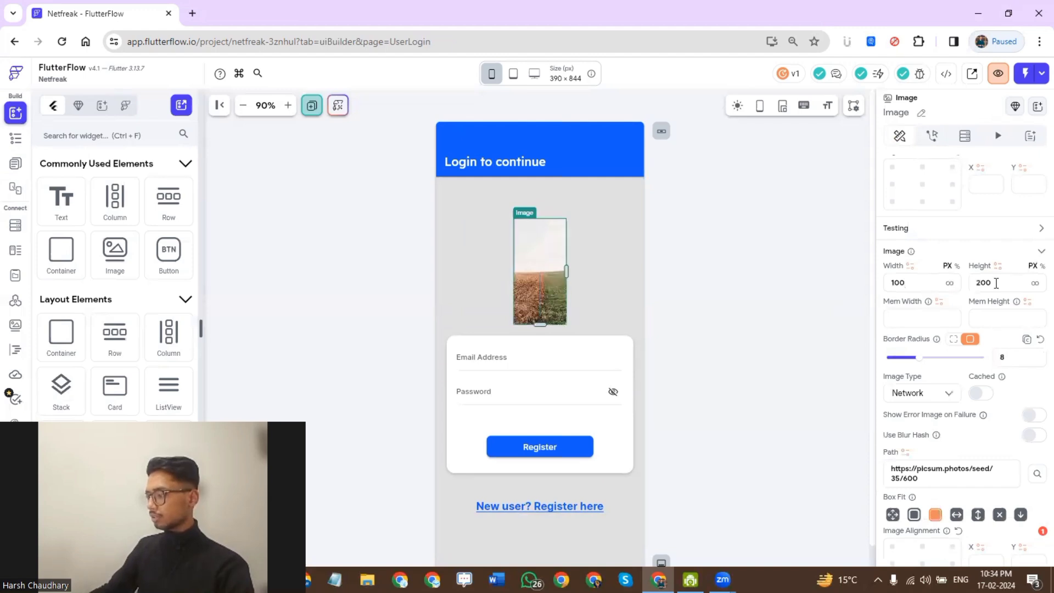
drag(993, 283, 965, 287)
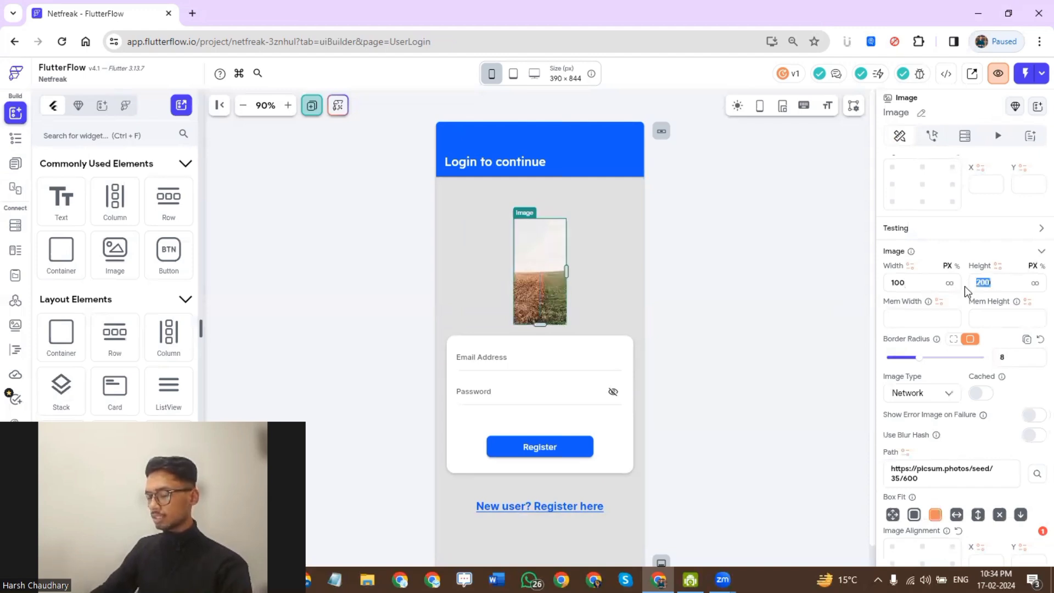
text(100)
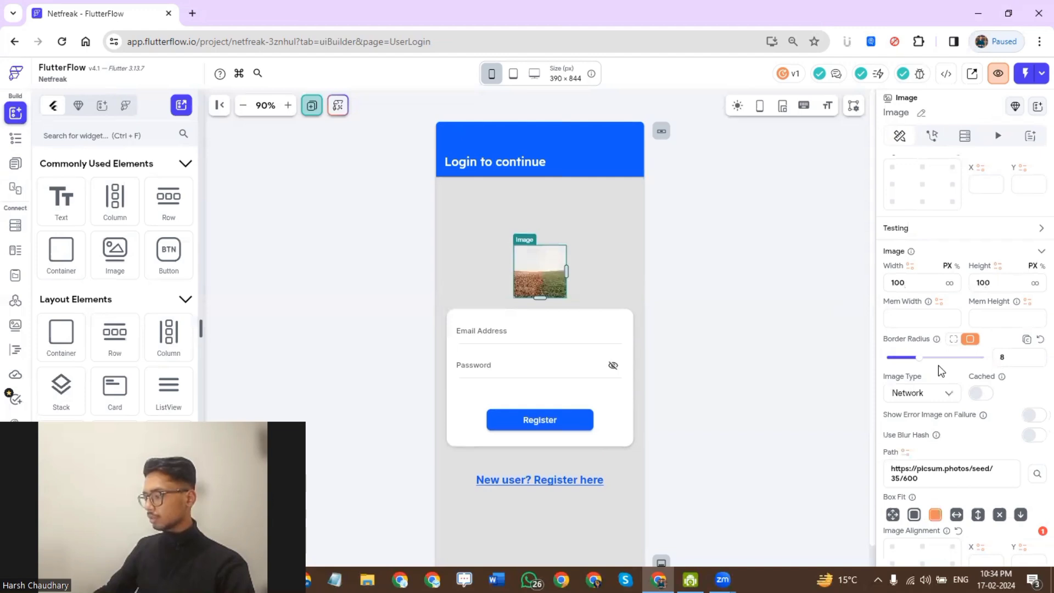
- Make the image round by setting the border radius of each of its four corners to 100
click(954, 339)
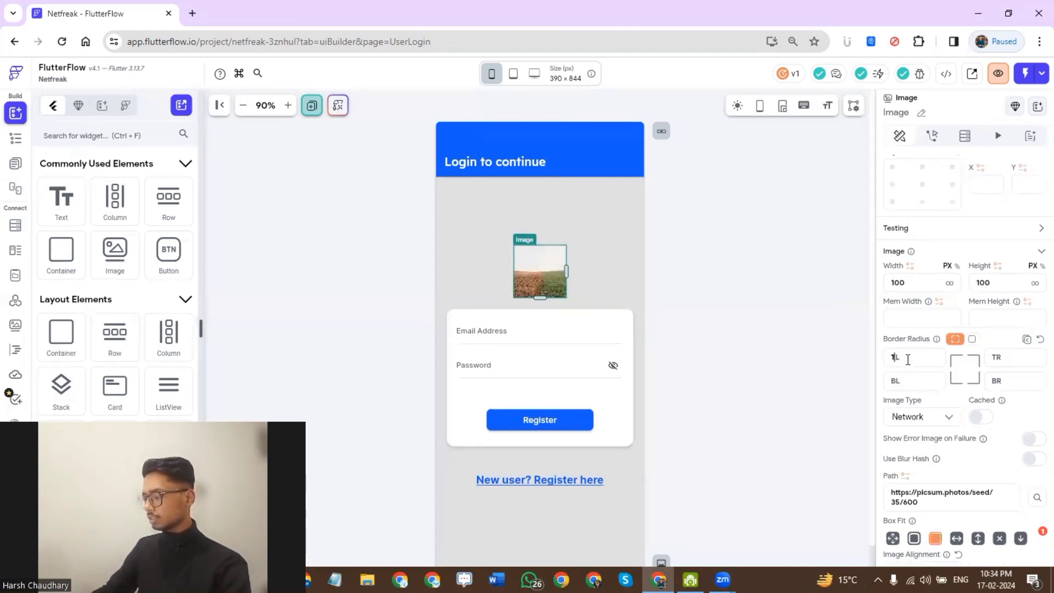
text(100)
click(1014, 359)
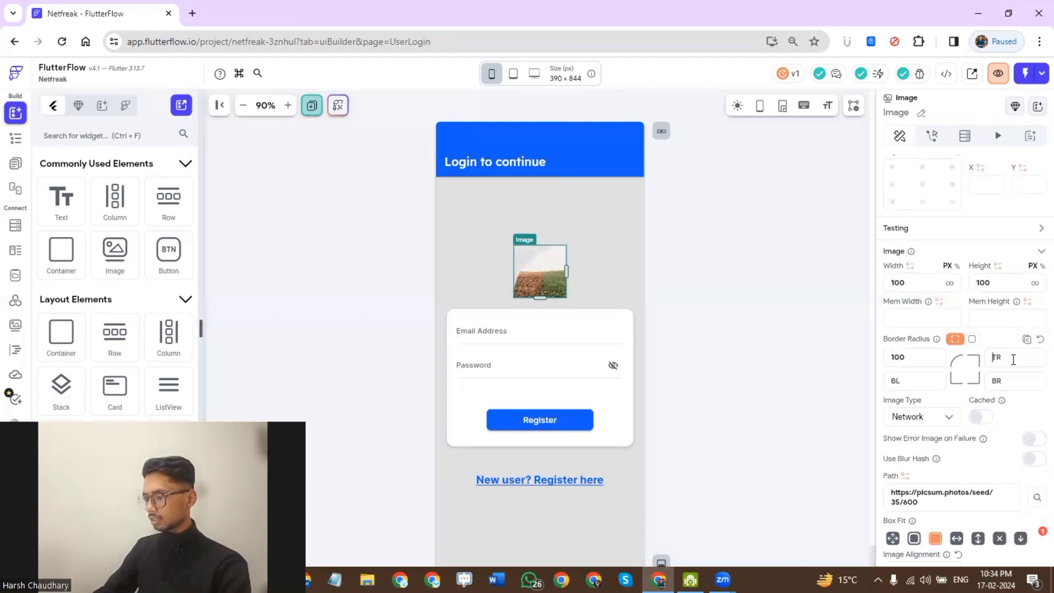
text(100)
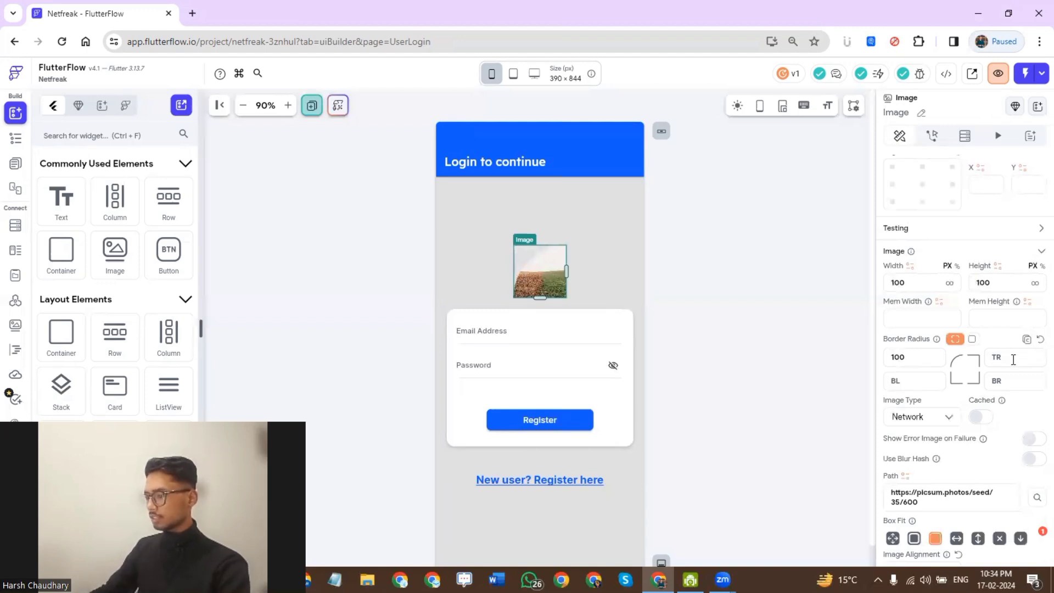
click(926, 385)
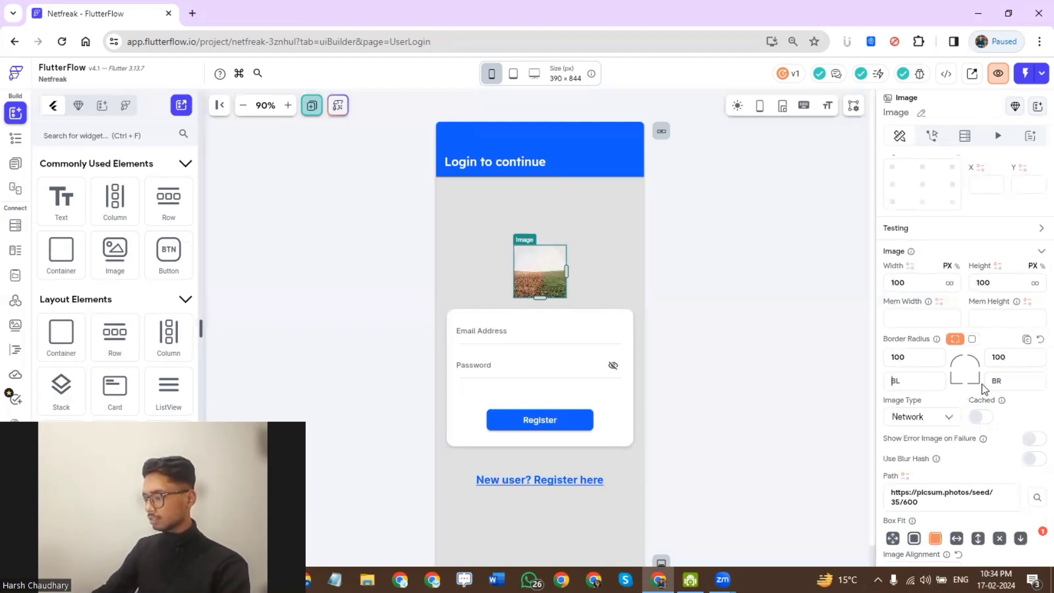
text(100)
click(1002, 379)
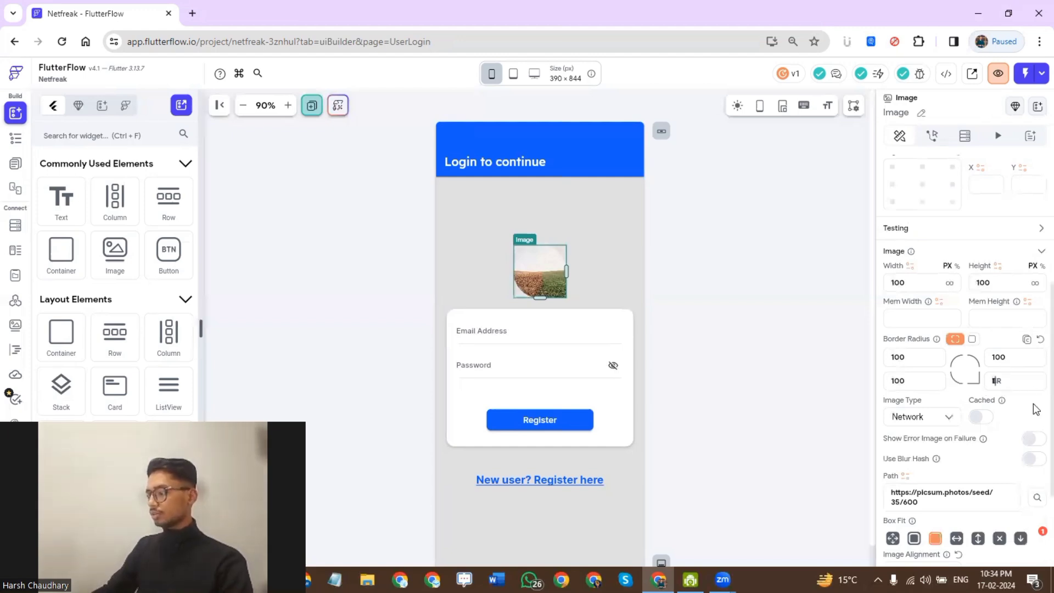
text(100)
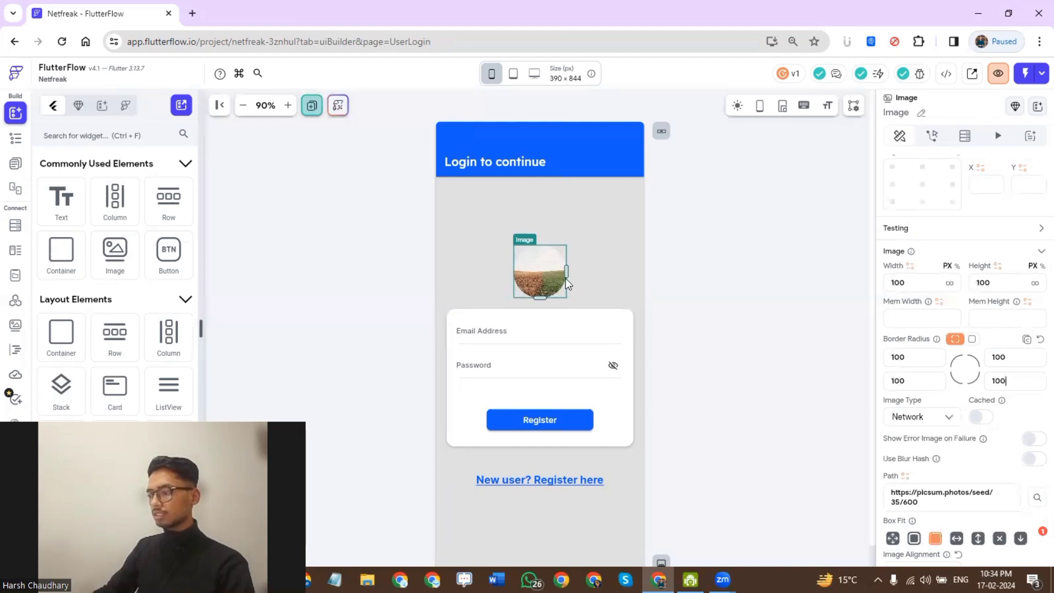
click(373, 229)
- Paste a copy of the round image into the Register page's main column and move it above the form card
click(16, 138)
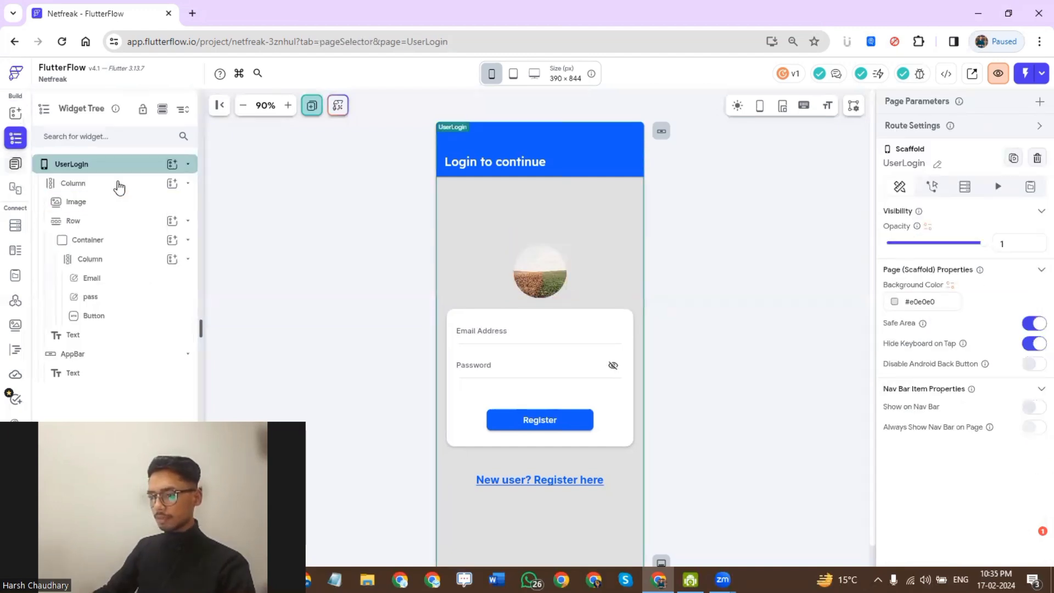
click(90, 185)
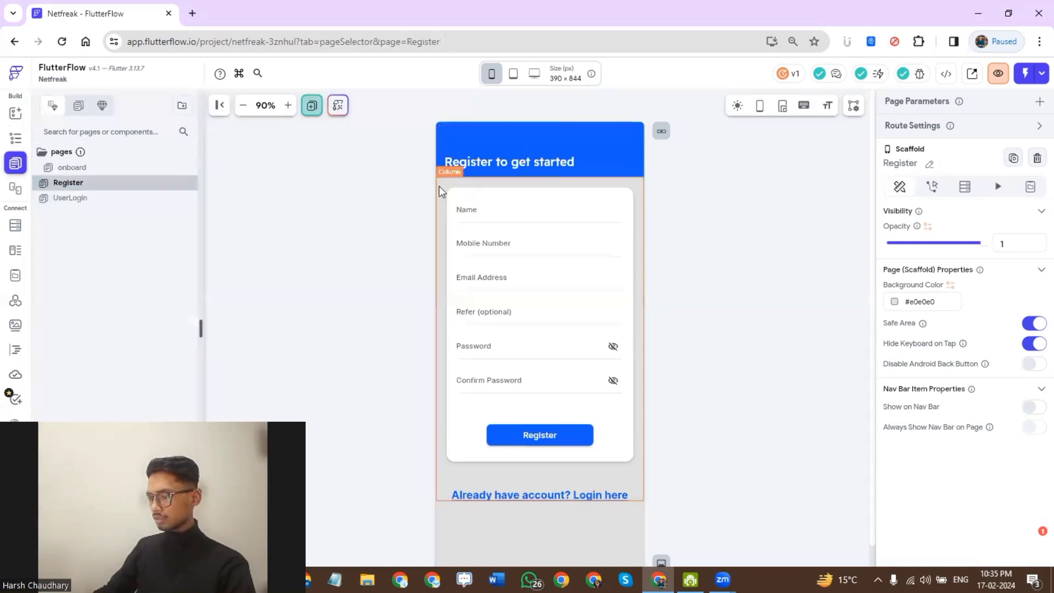
click(439, 192)
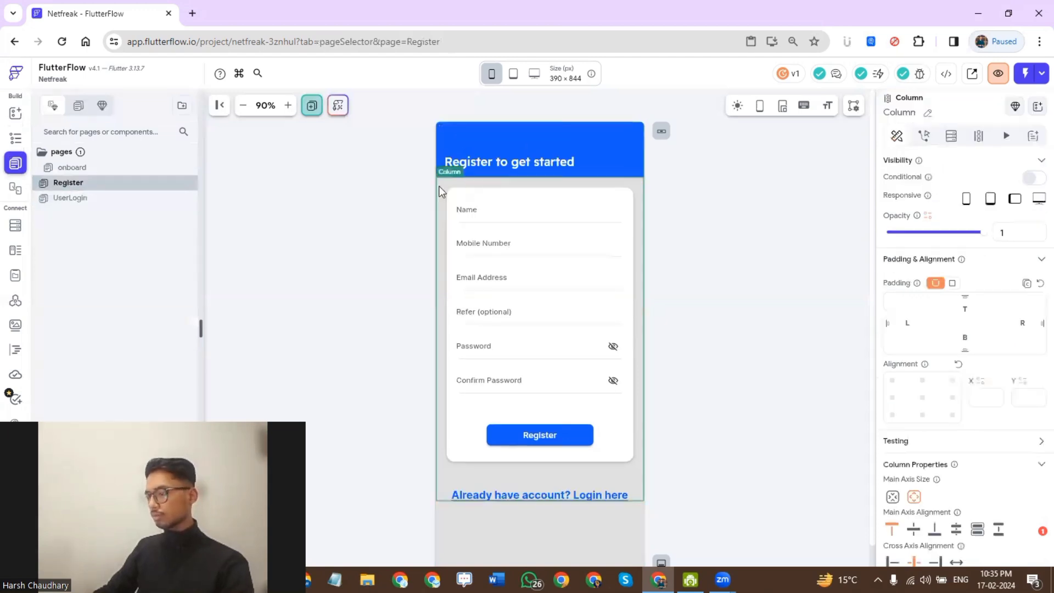
key(ctrl+v)
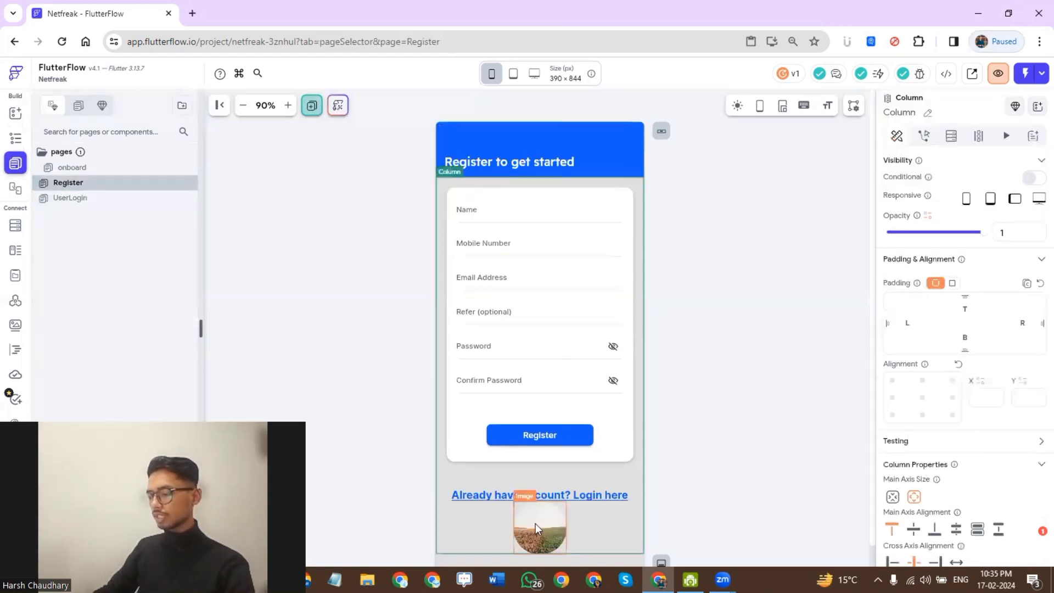
drag(580, 514, 536, 191)
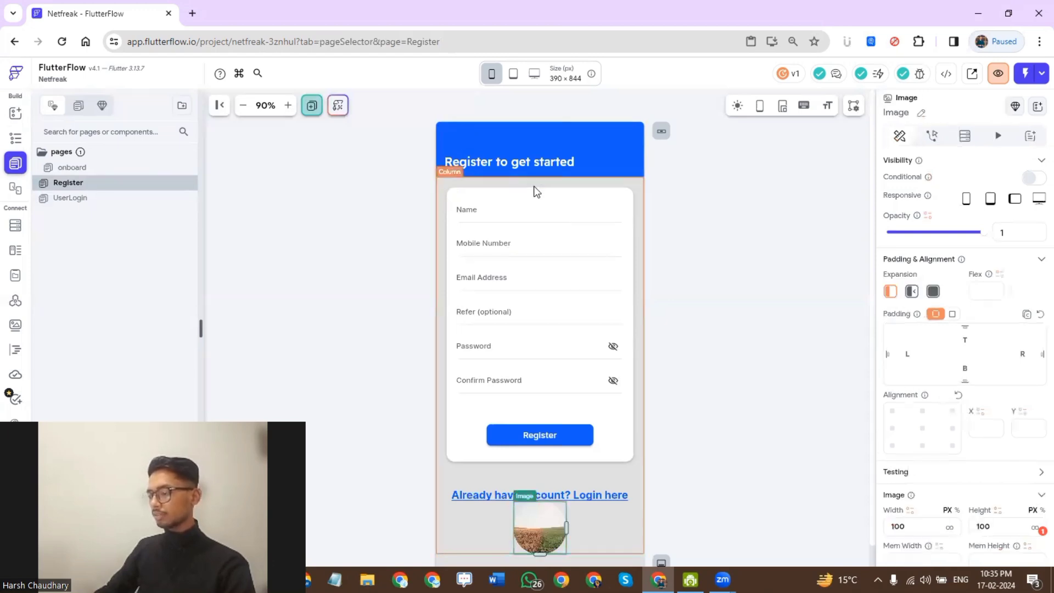
drag(569, 493, 533, 185)
- Set the top padding of the Register page's image to 20
drag(586, 253, 585, 253)
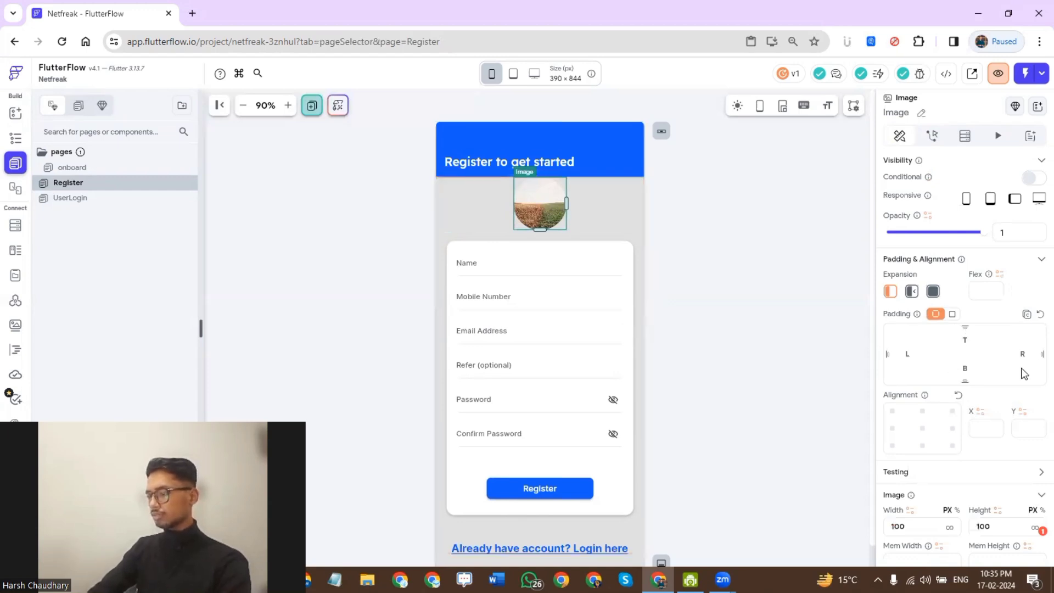
text(20)
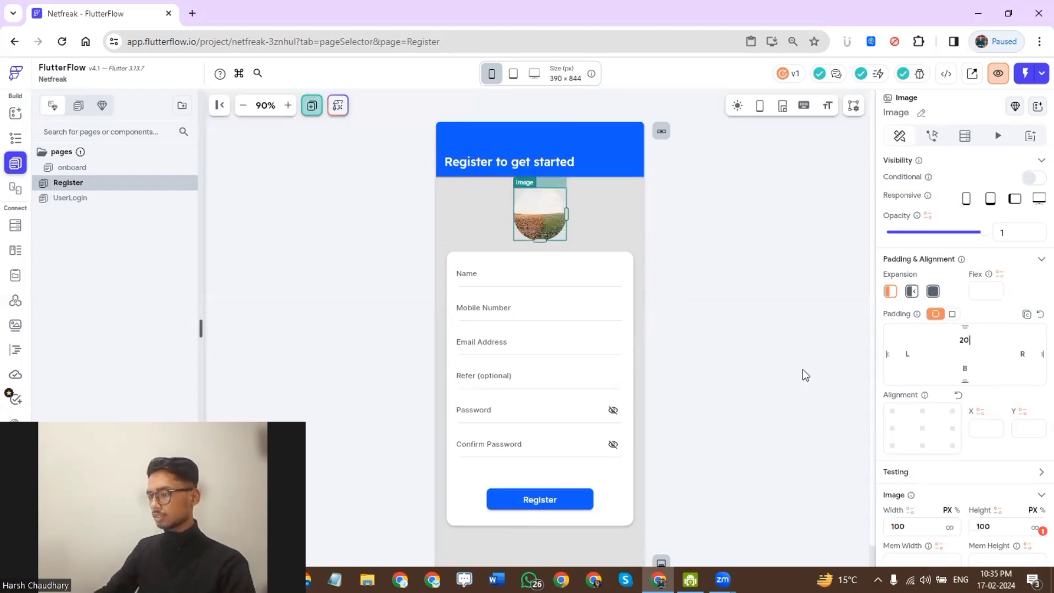
click(803, 369)
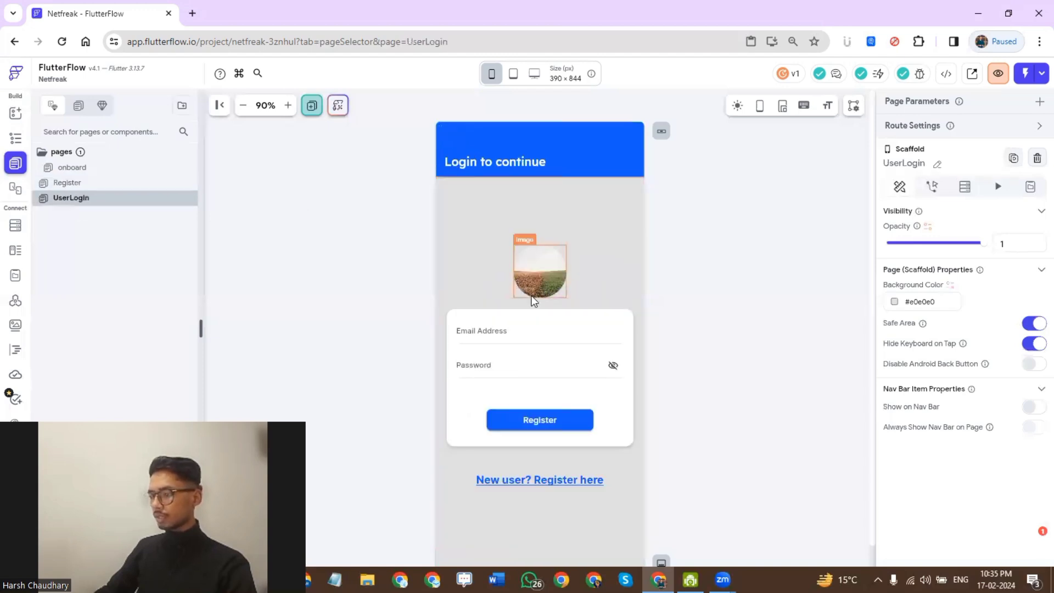
- Paste the round image into the onboard page's column and move it above the "Welcome to Netfreak" text
click(126, 171)
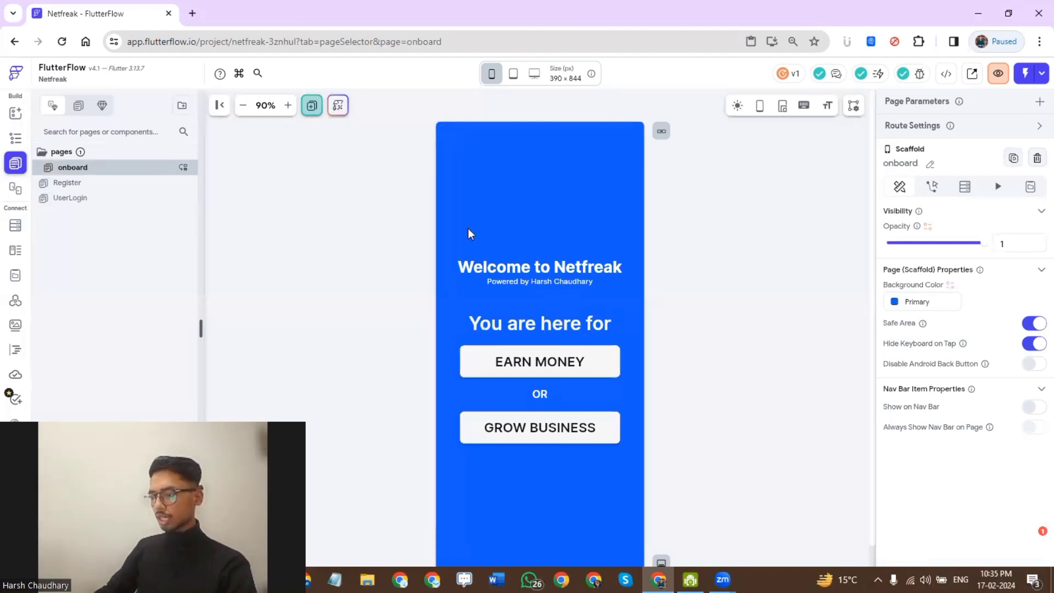
click(540, 239)
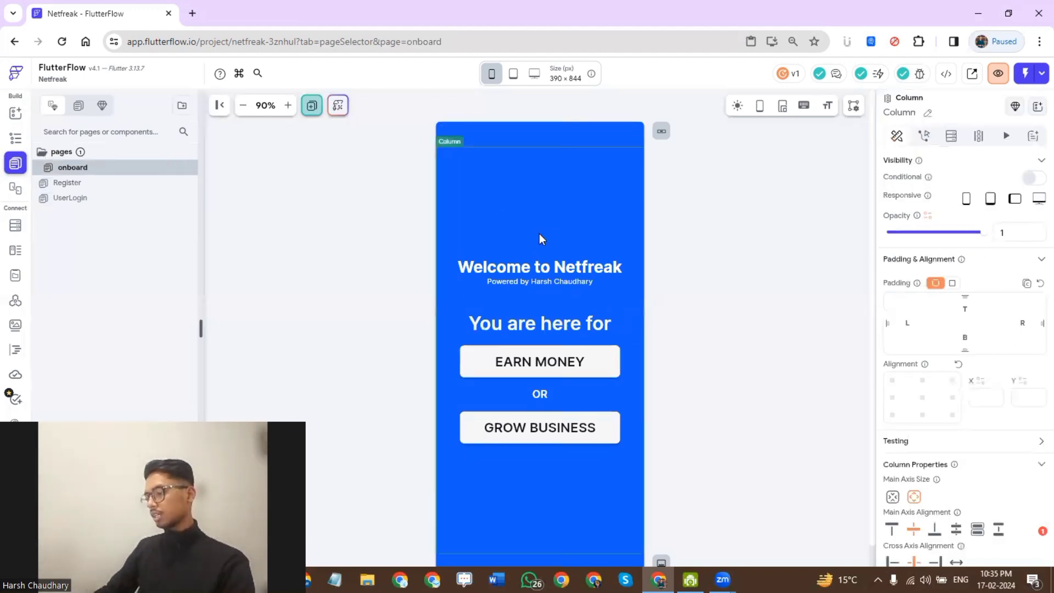
key(ctrl+v)
click(538, 444)
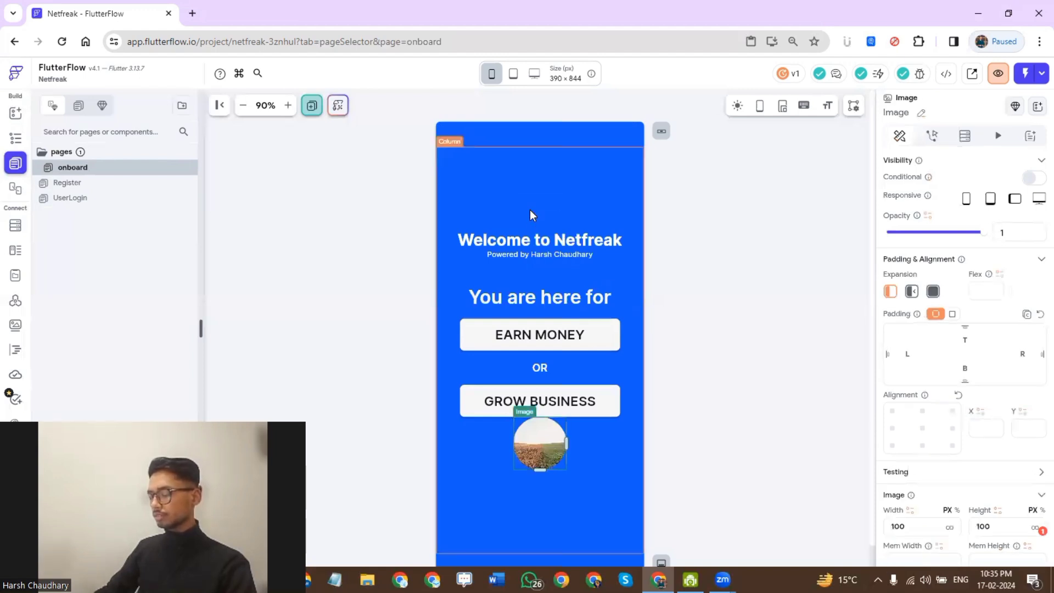
drag(539, 446, 543, 208)
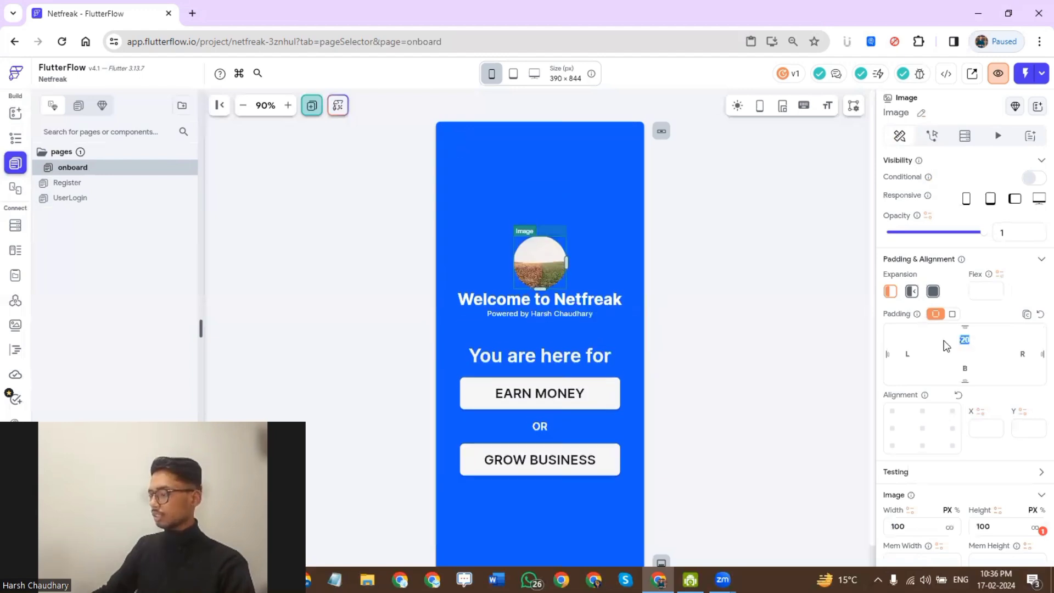
- Clear the top padding of the onboard page's image and set its bottom padding to 20
click(965, 368)
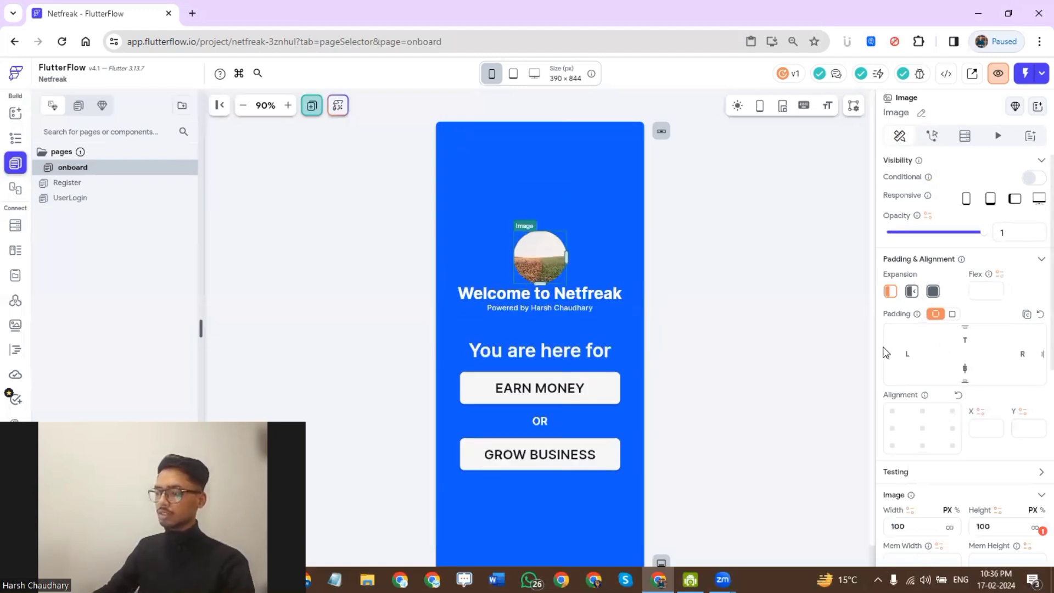
text(20)
click(743, 295)
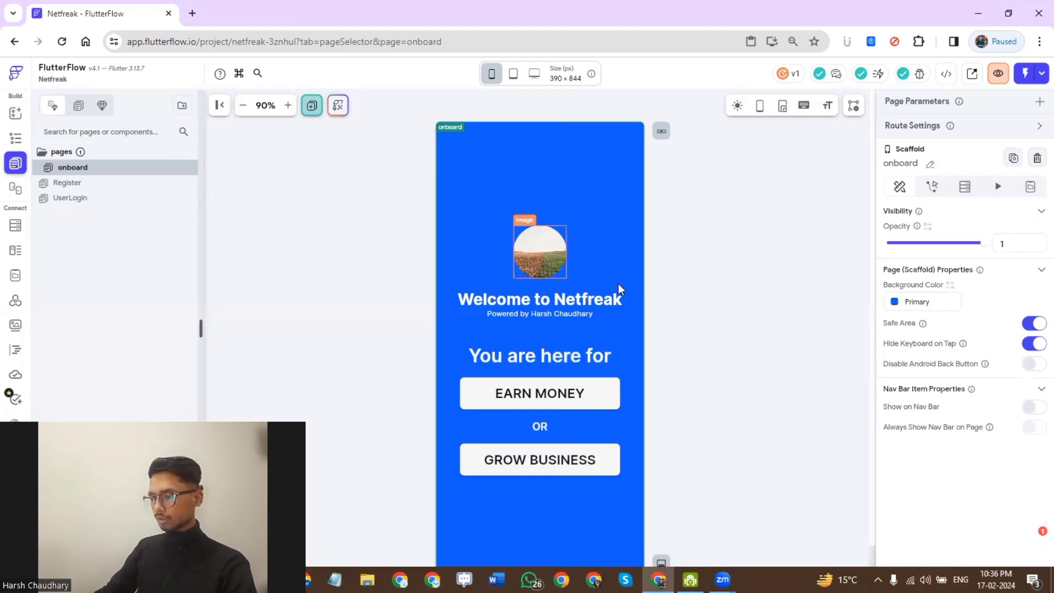
- Duplicate the Register page
click(99, 189)
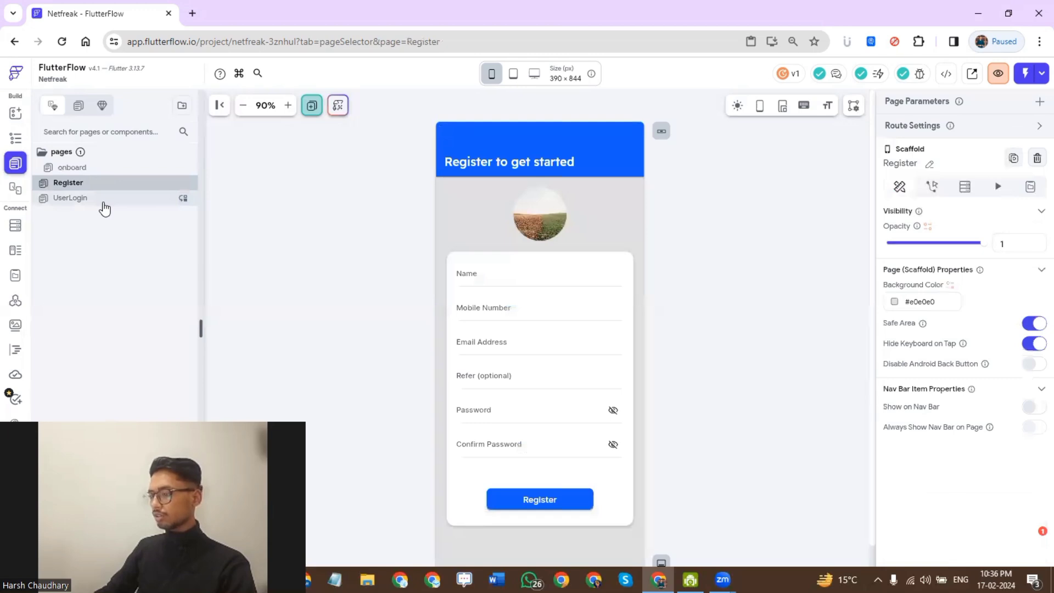
click(103, 201)
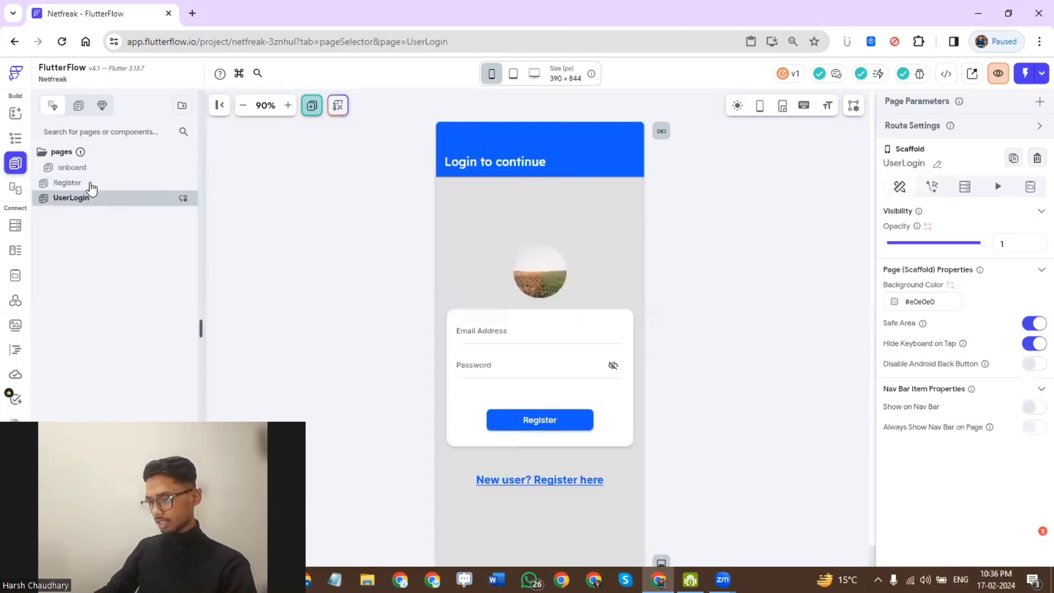
click(91, 189)
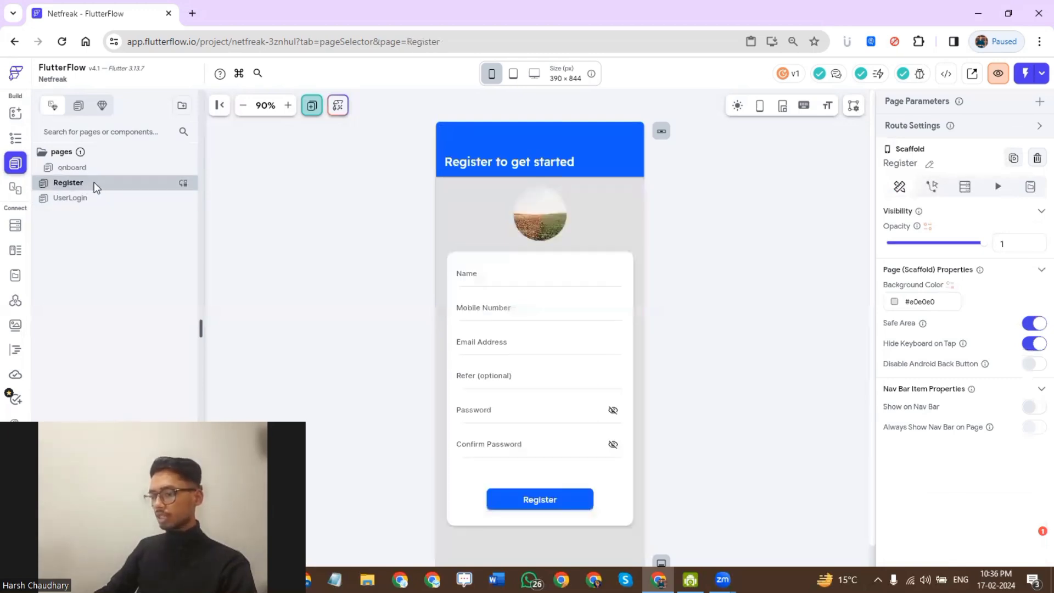
right_click(91, 189)
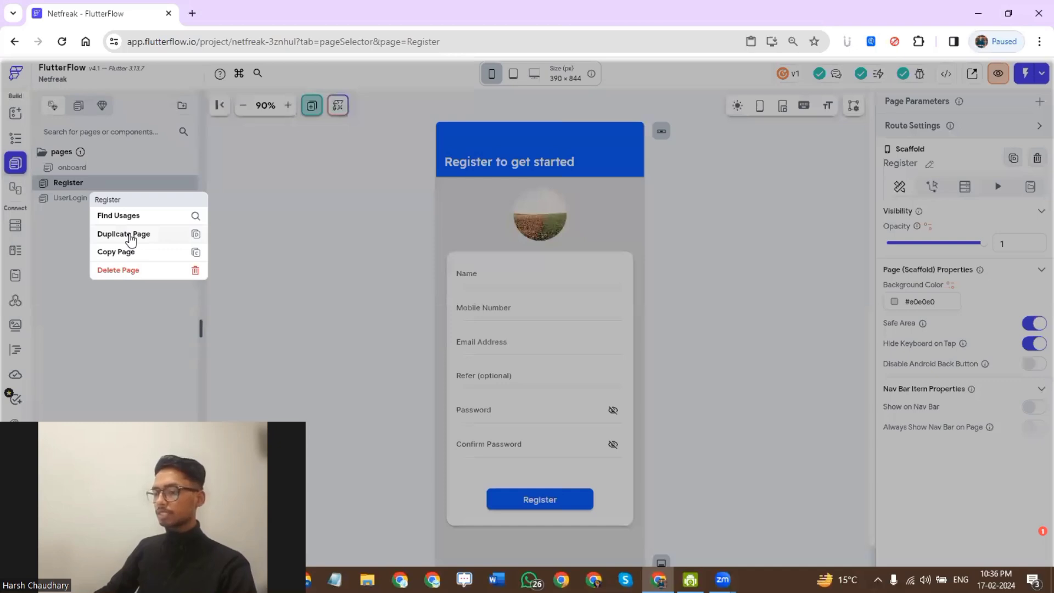
click(130, 236)
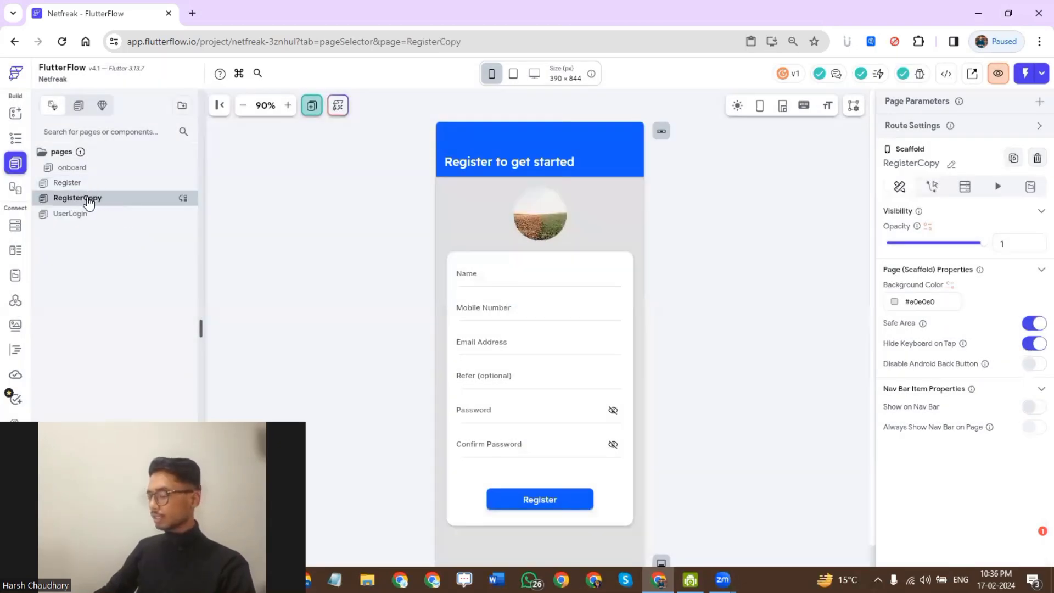
- Rename the duplicated Register page as "bsuinessregister"
click(950, 164)
text(bsu)
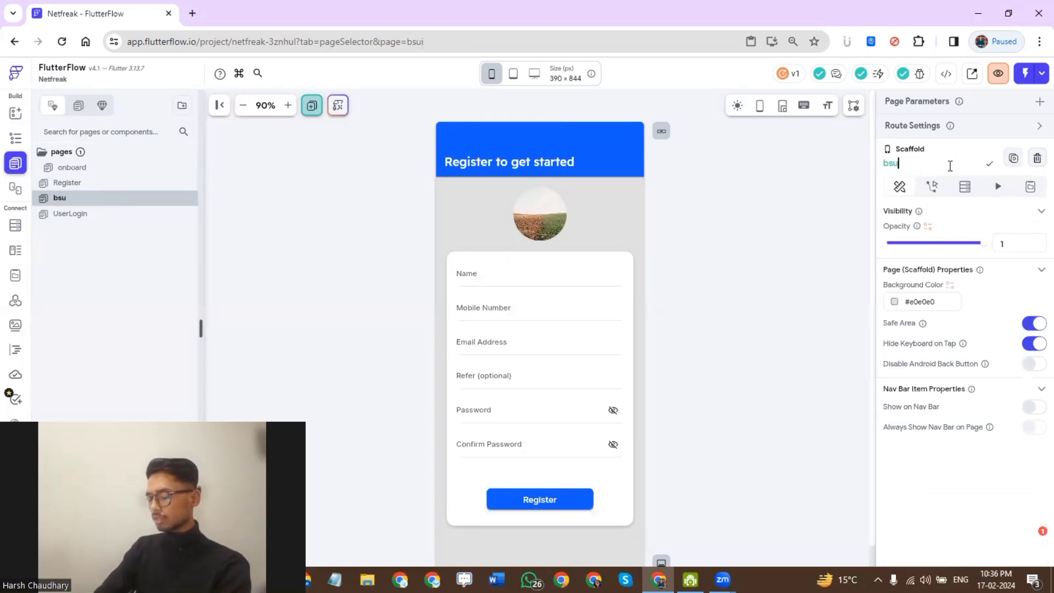
text(inessregister)
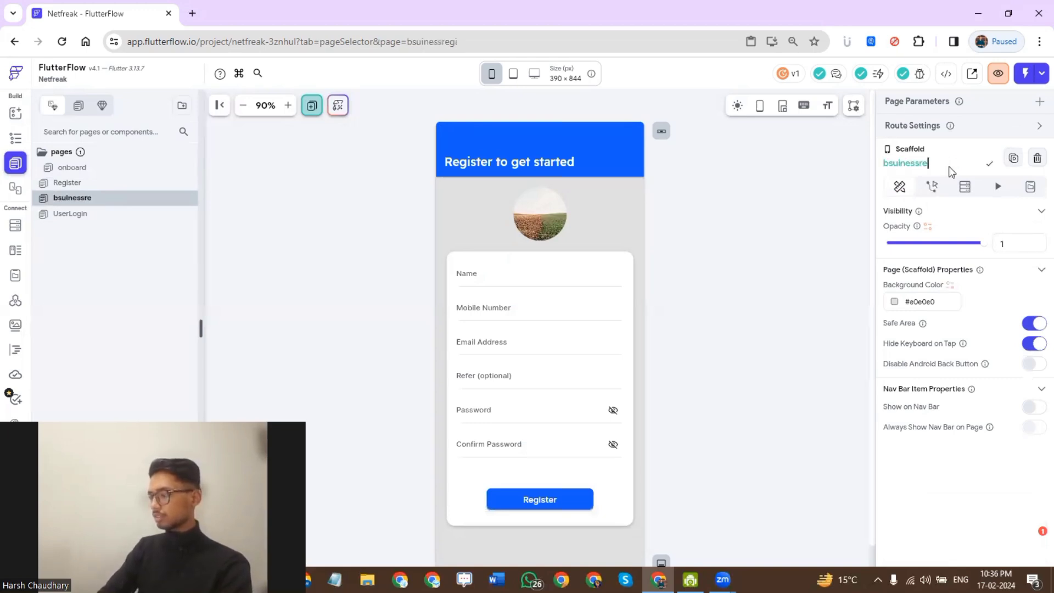
key(Return)
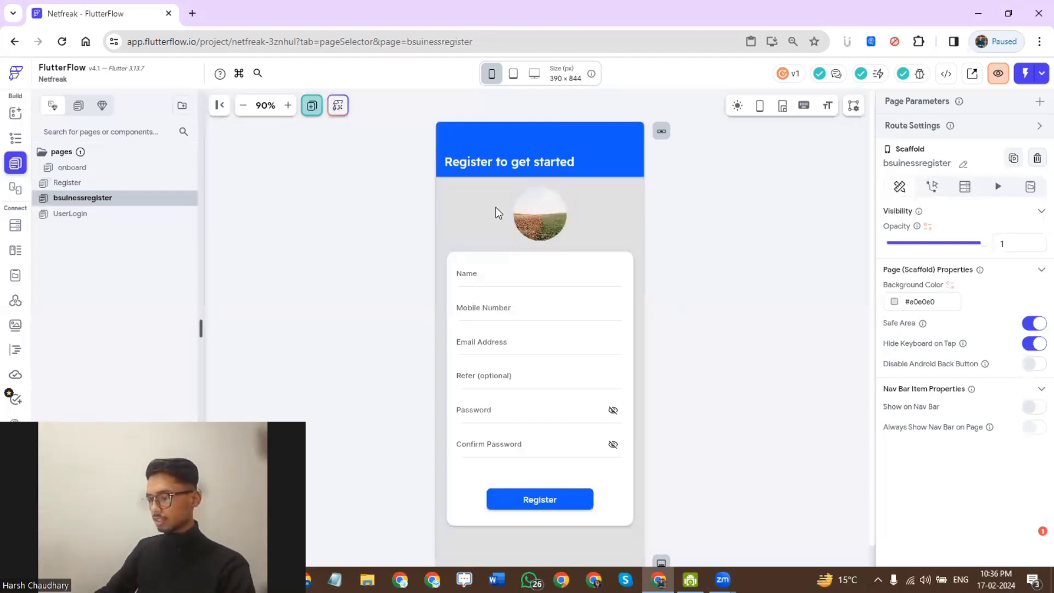
- Change the label text of the "Refer (optional)" field on the business registration page to "Business Name / Website"
click(480, 380)
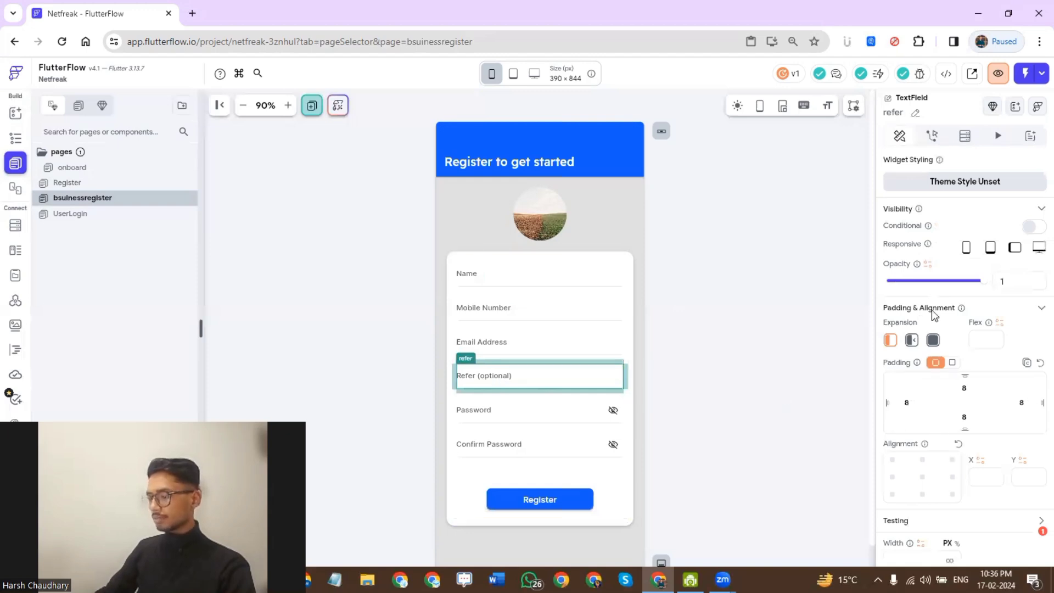
scroll(939, 355, down, 6)
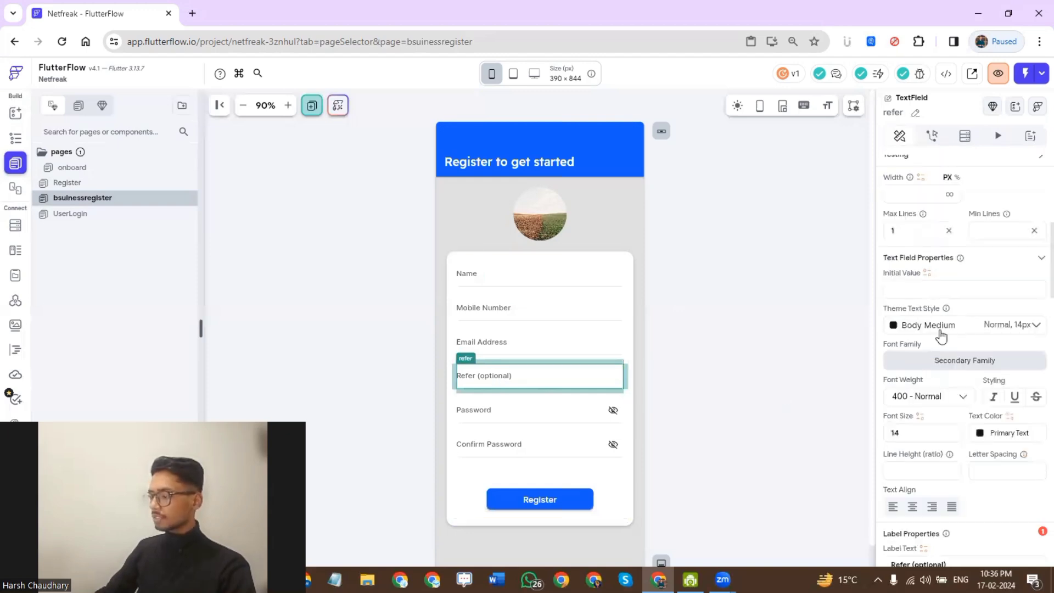
scroll(932, 409, down, 2)
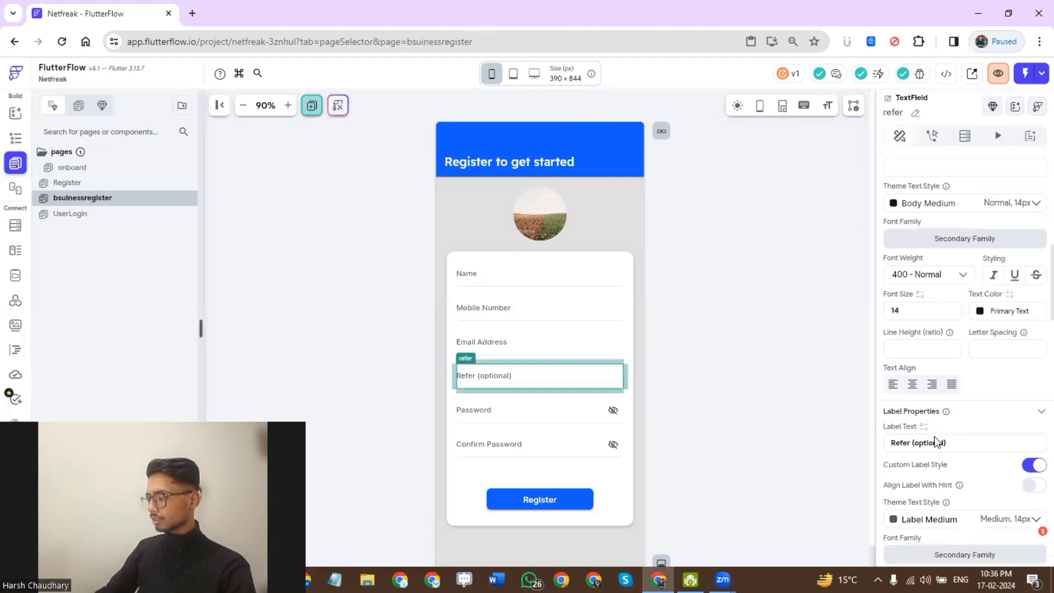
triple_click(977, 441)
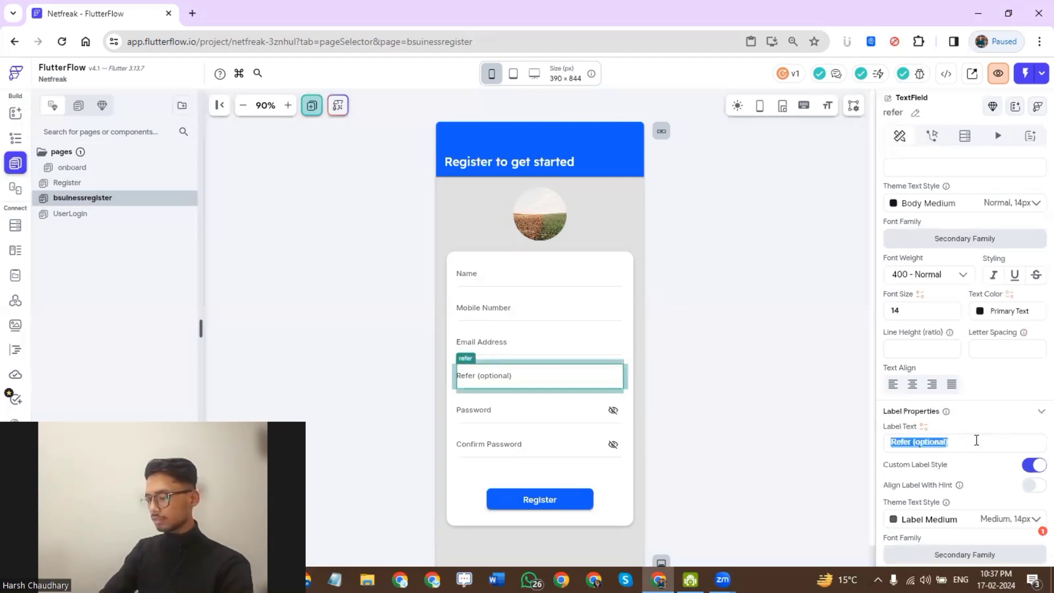
text(Bui)
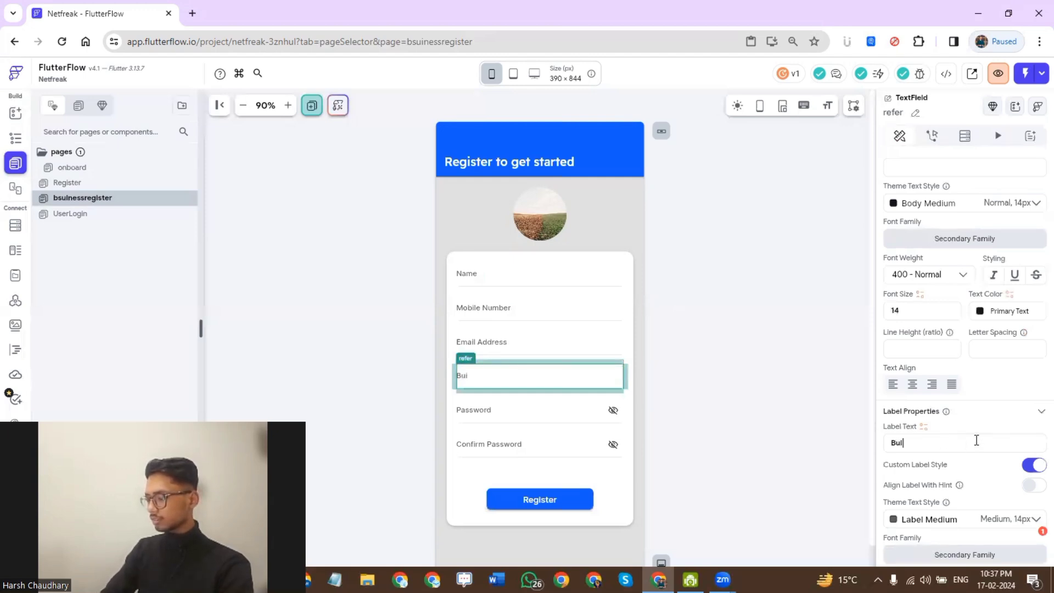
key(BackSpace)
text(s)
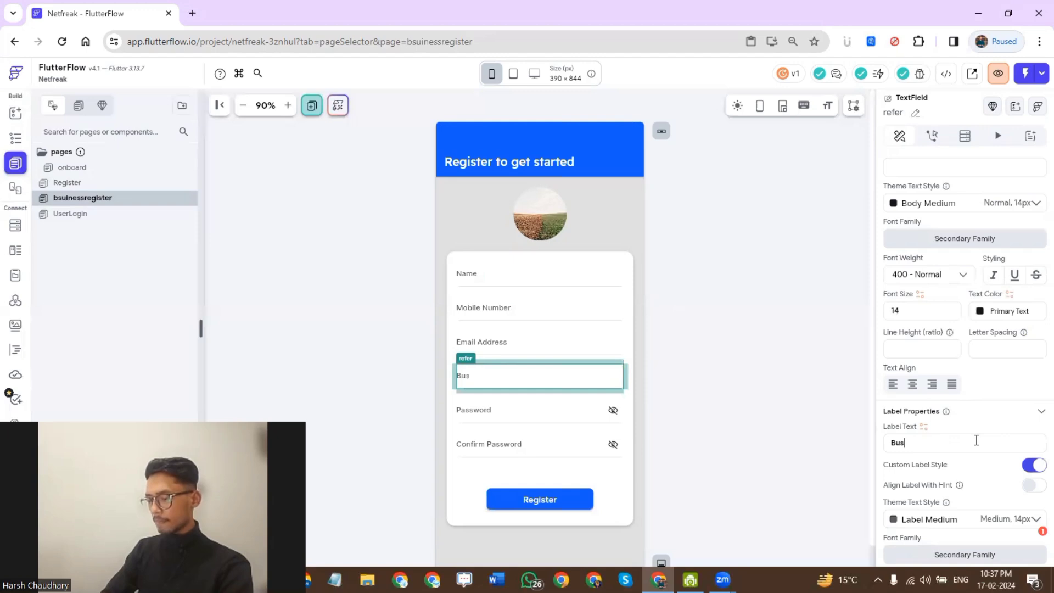
text(iness)
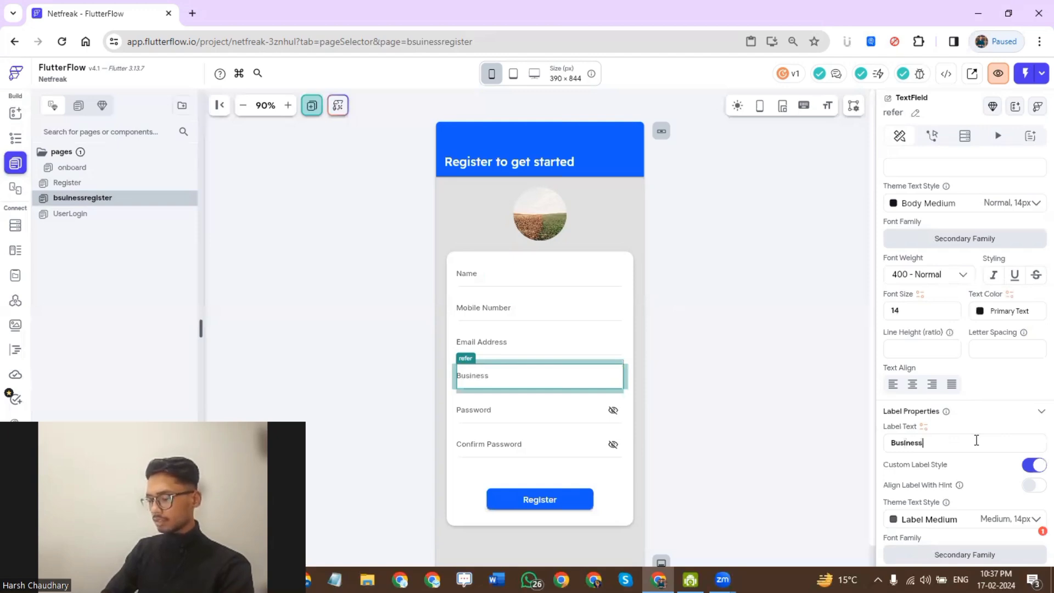
text( Name)
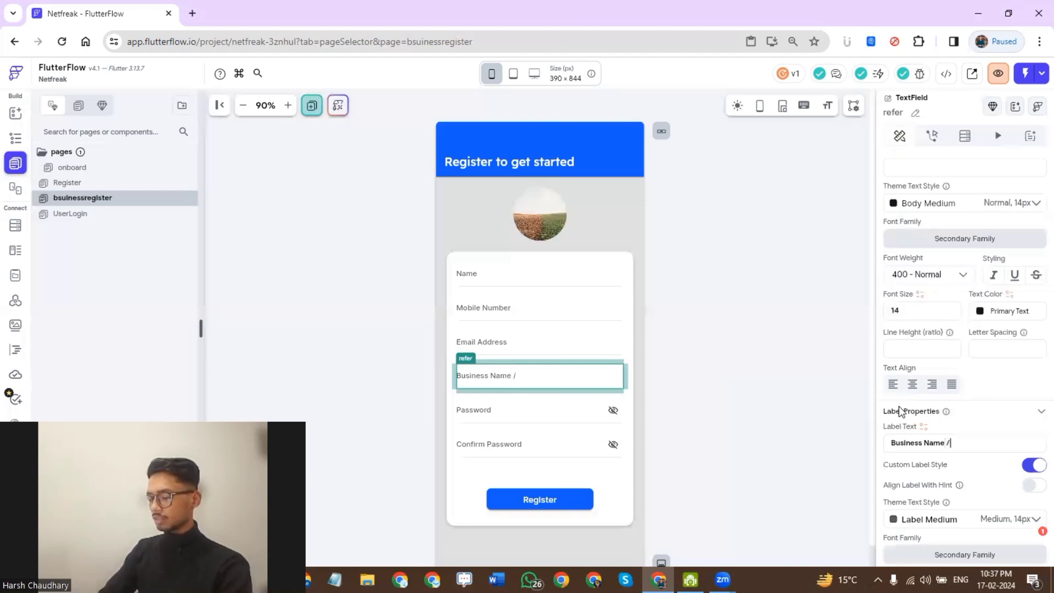
text( / W)
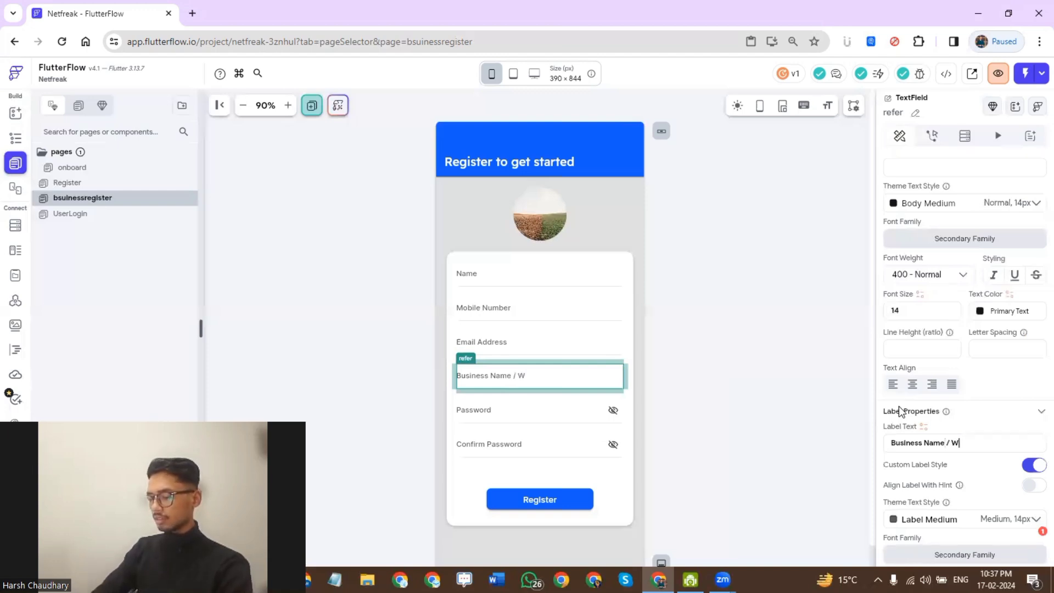
text(ess)
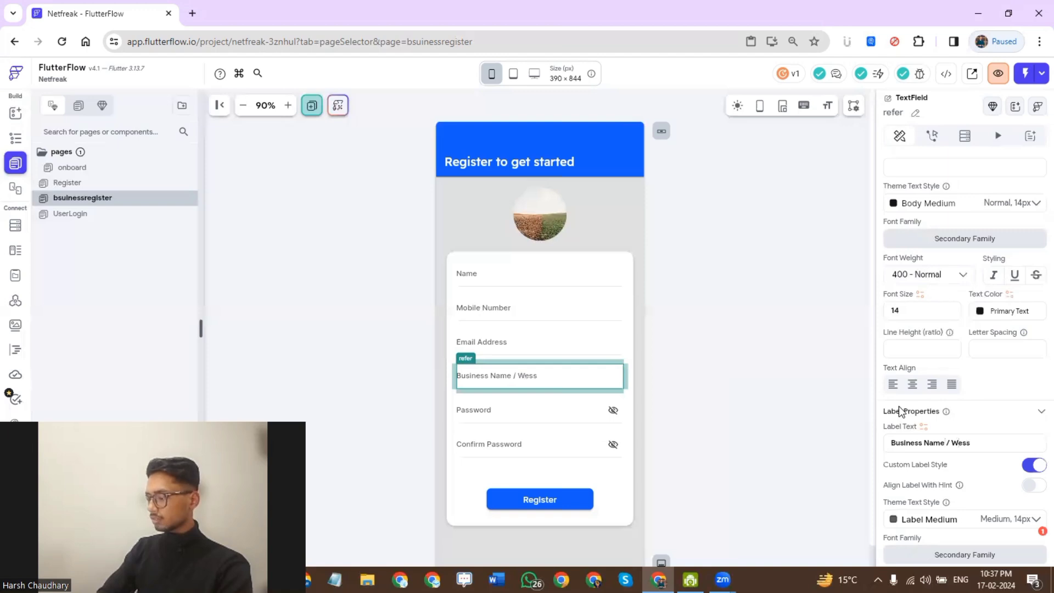
key(BackSpace)
key(BackSpace)
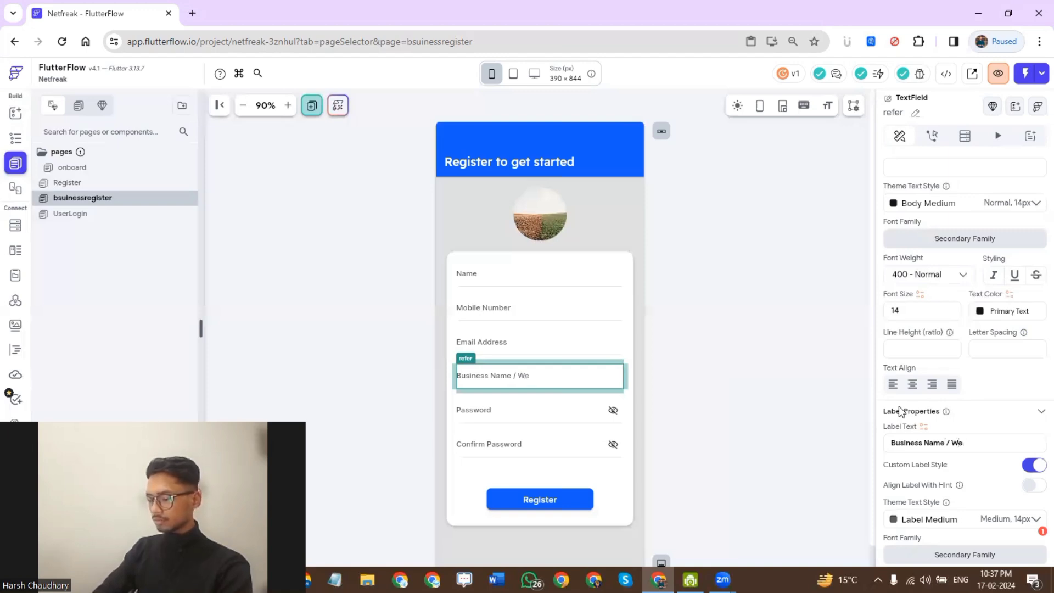
text(bs)
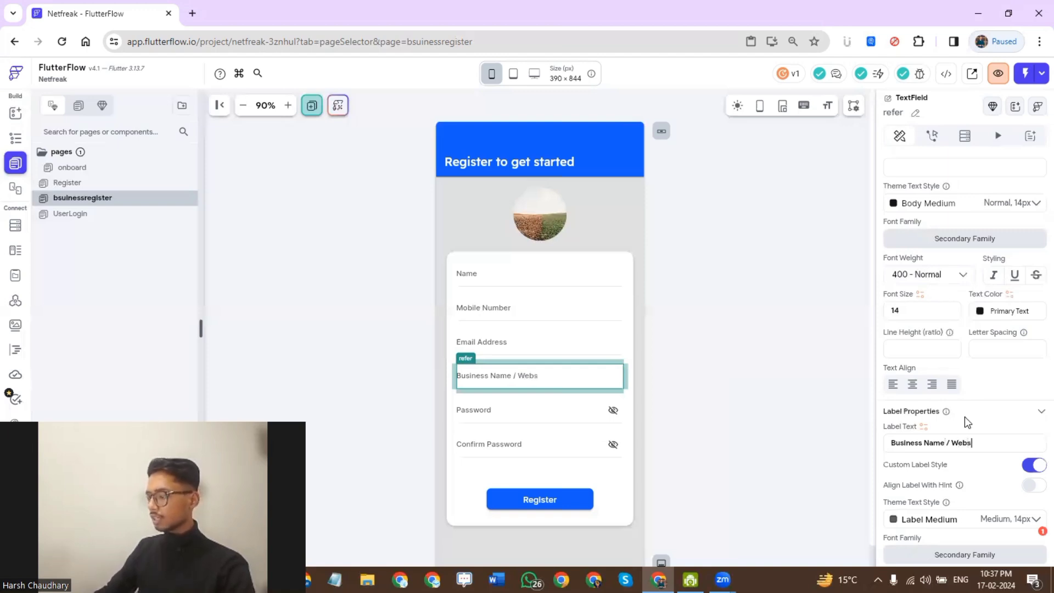
text(iye)
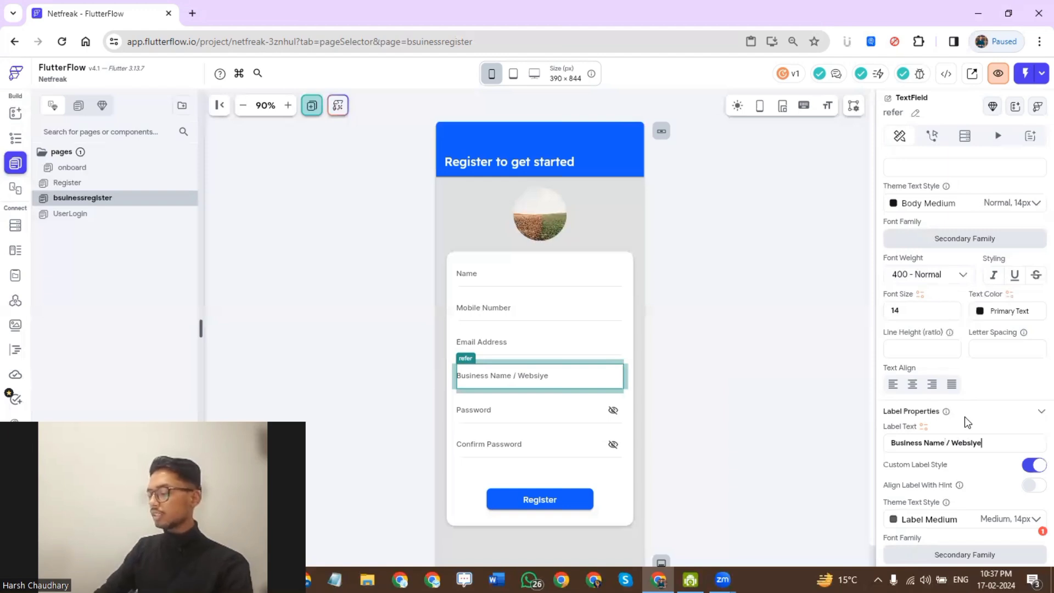
key(BackSpace)
key(BackSpace)
text(t)
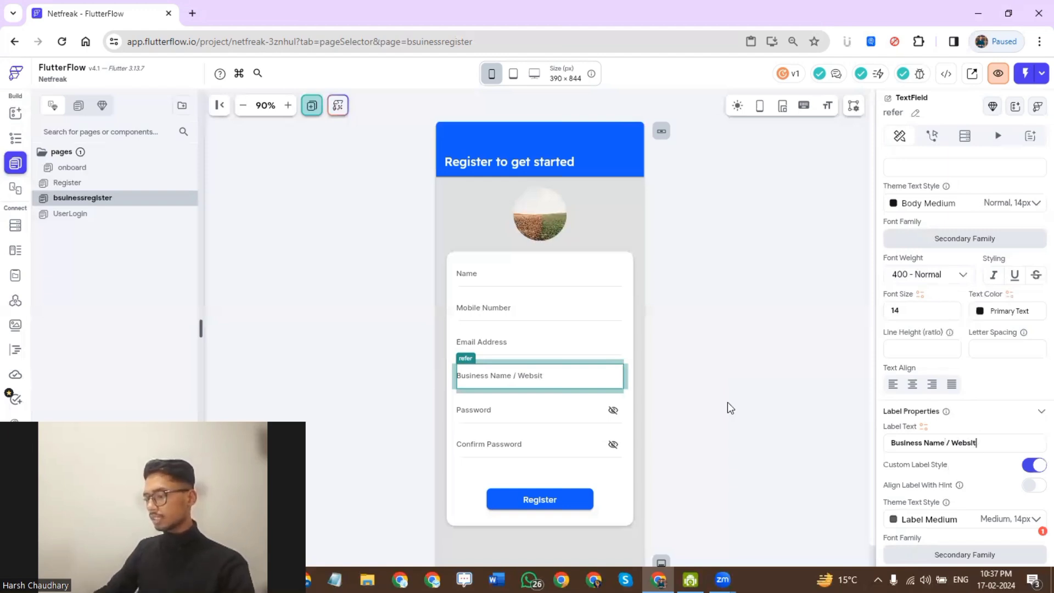
text(e)
click(704, 388)
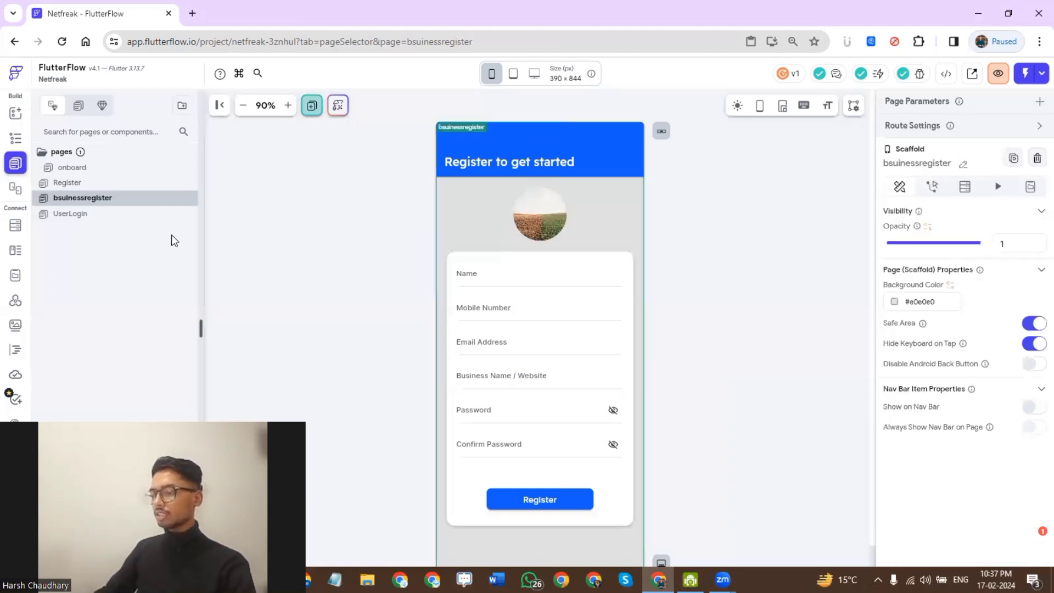
click(90, 168)
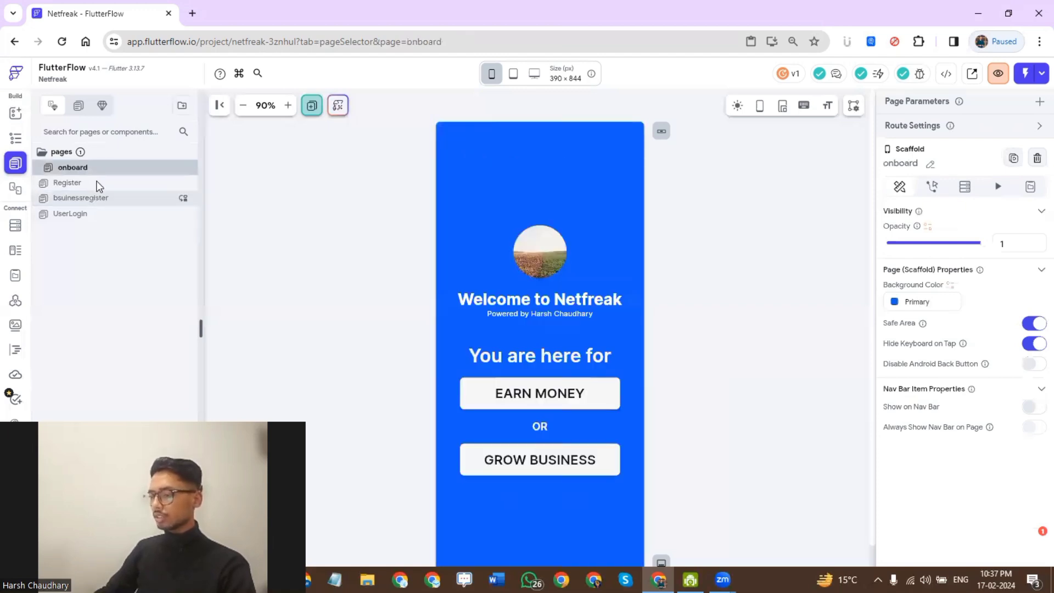
click(99, 184)
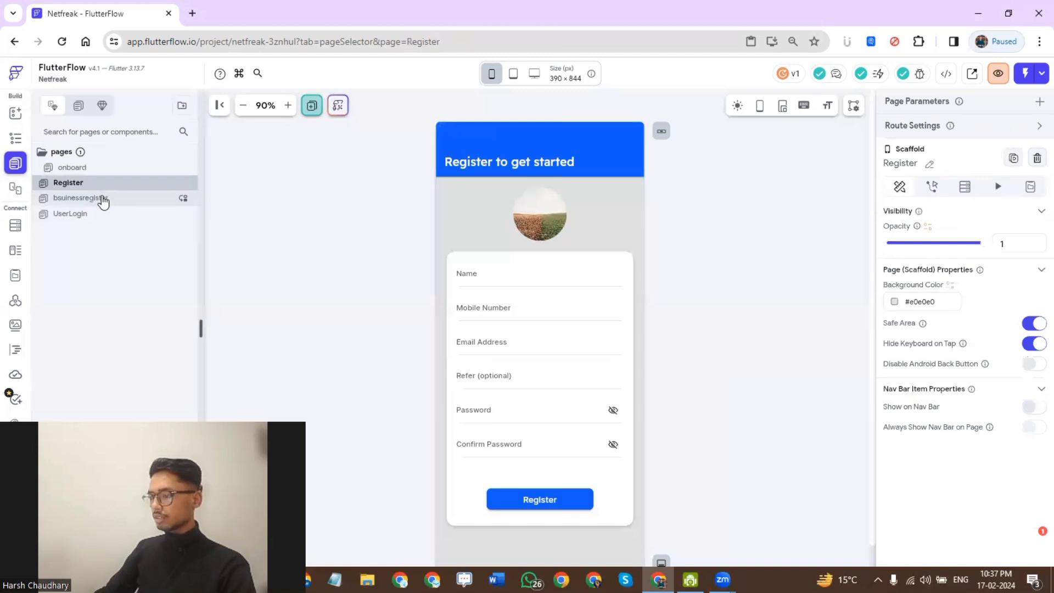
click(104, 199)
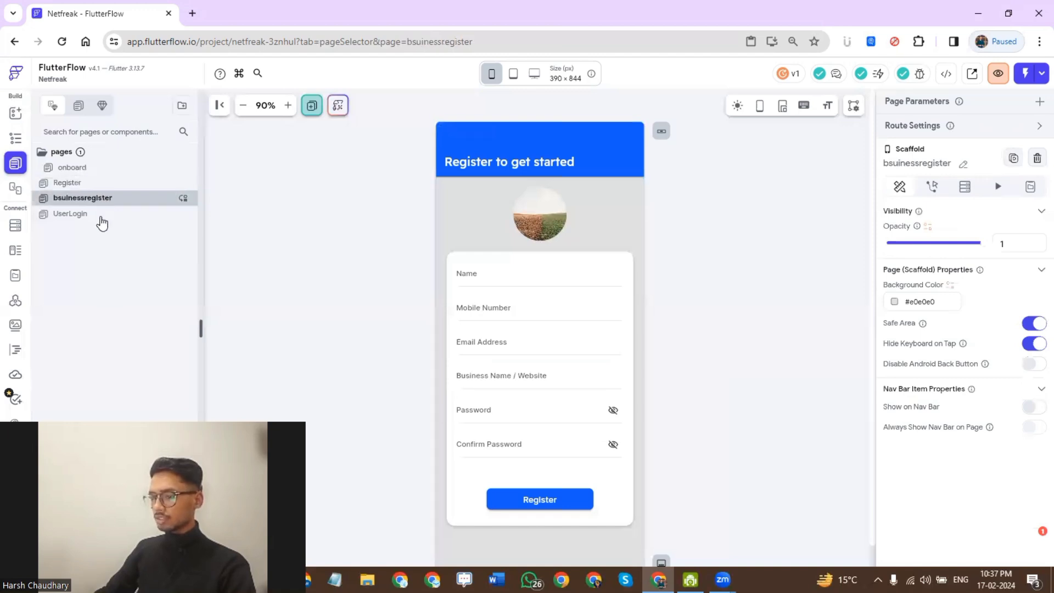
- Change the text of the Register button on the UserLogin page to "Login"
click(102, 215)
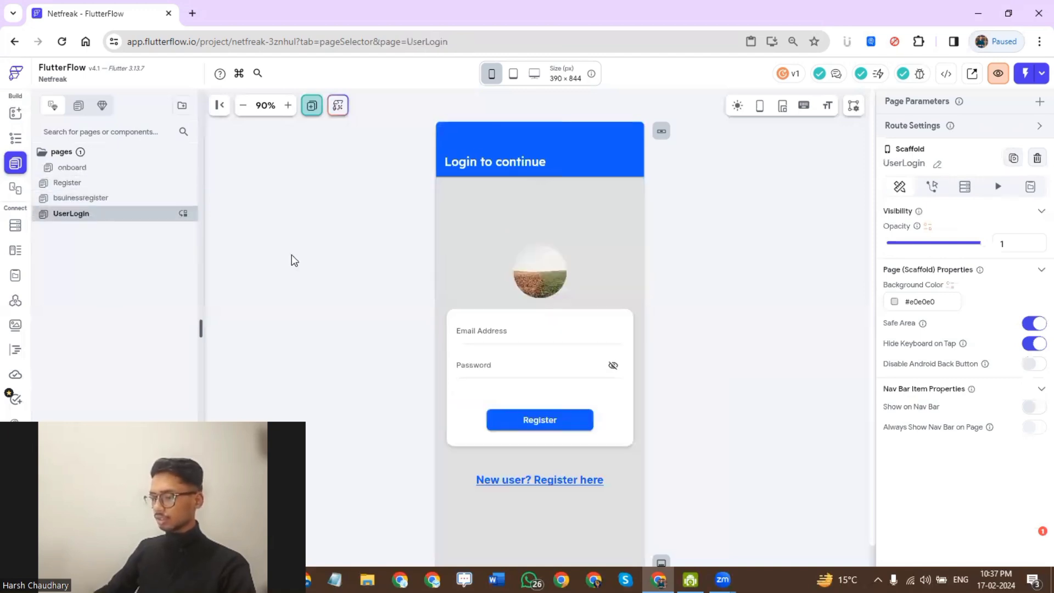
click(540, 430)
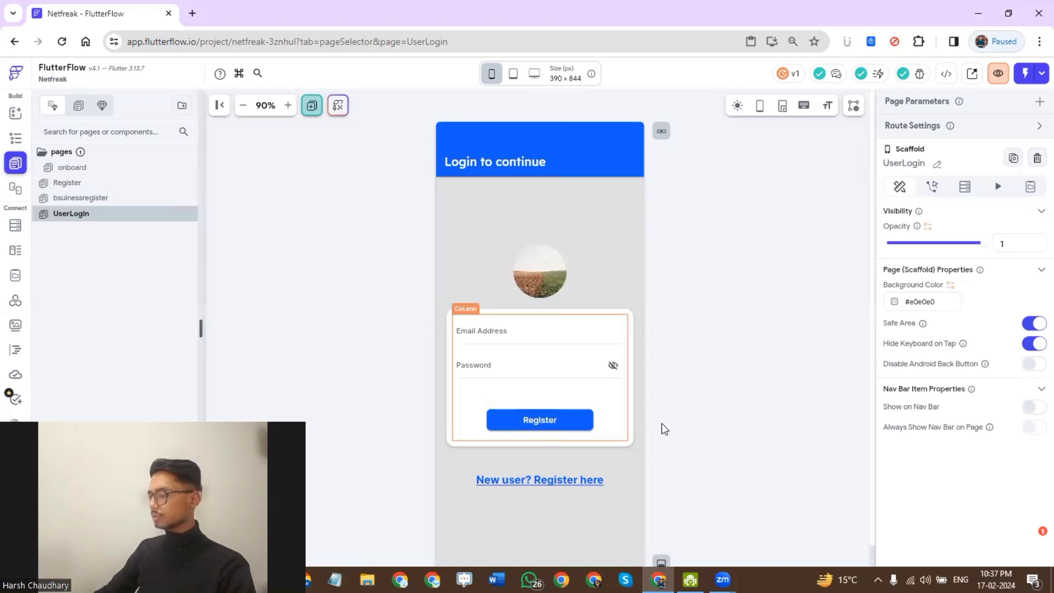
scroll(983, 378, down, 4)
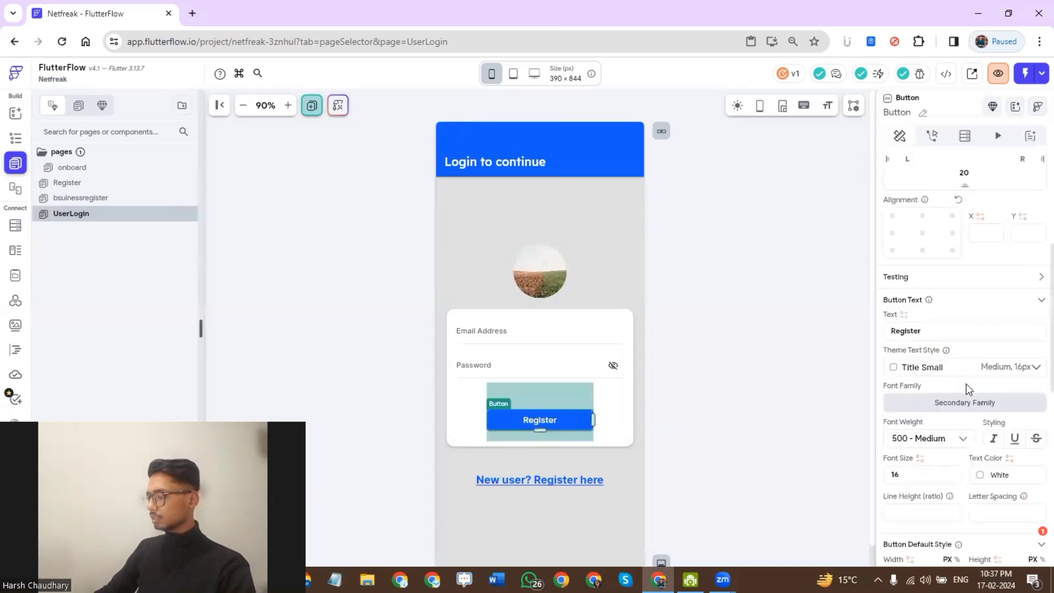
double_click(924, 329)
text(Login)
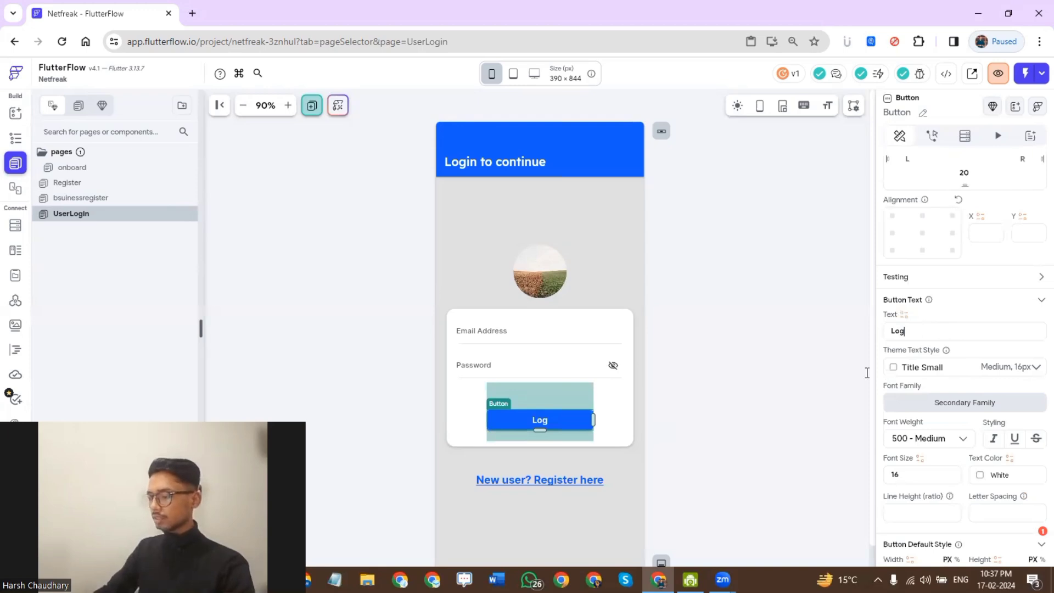
click(760, 338)
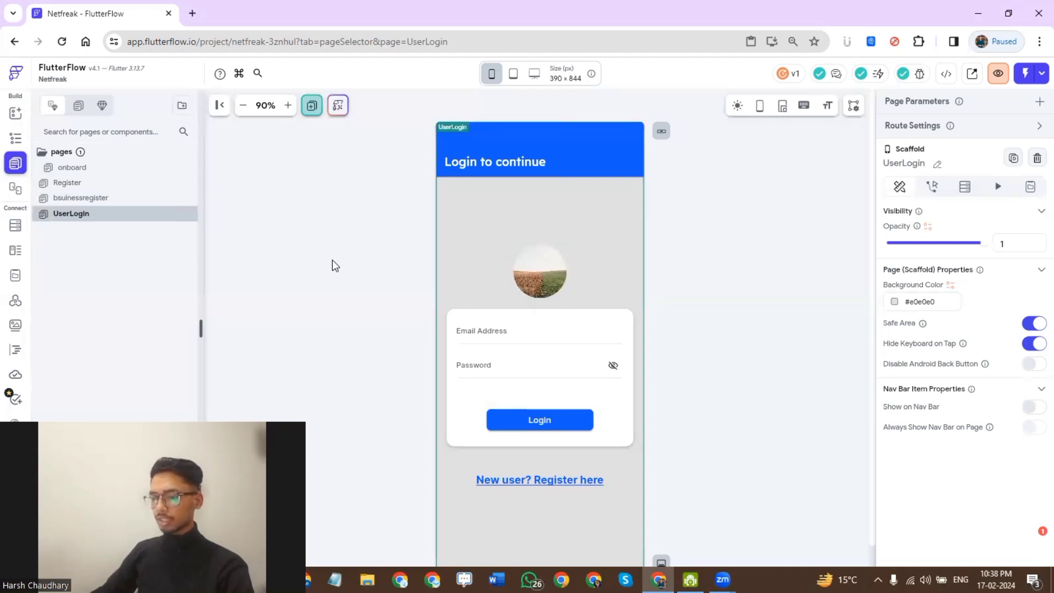
- Add a new blank page to the project and name it "Dashboard"
click(79, 109)
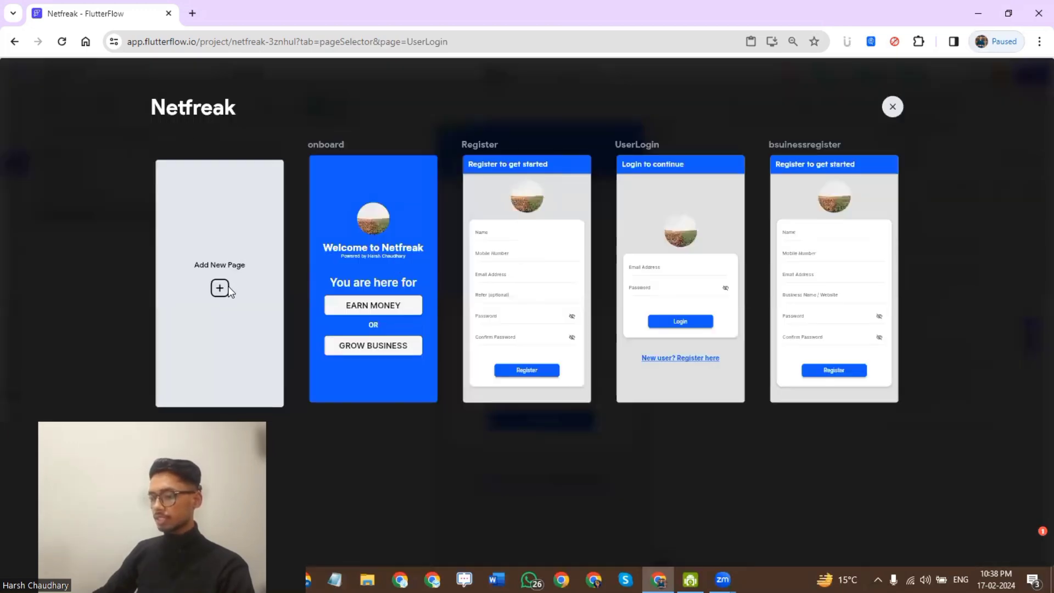
click(221, 287)
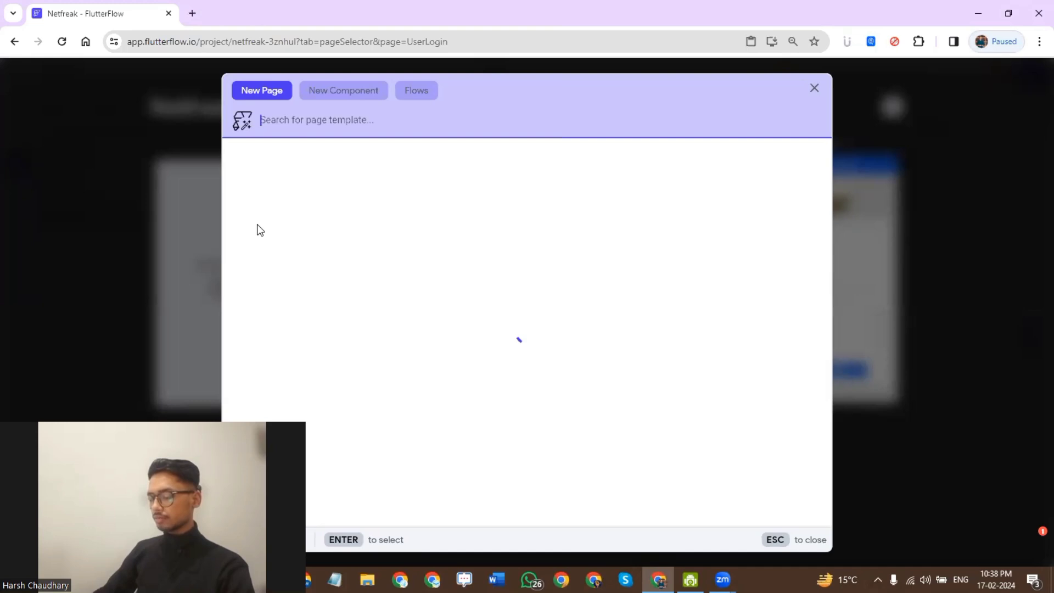
click(284, 349)
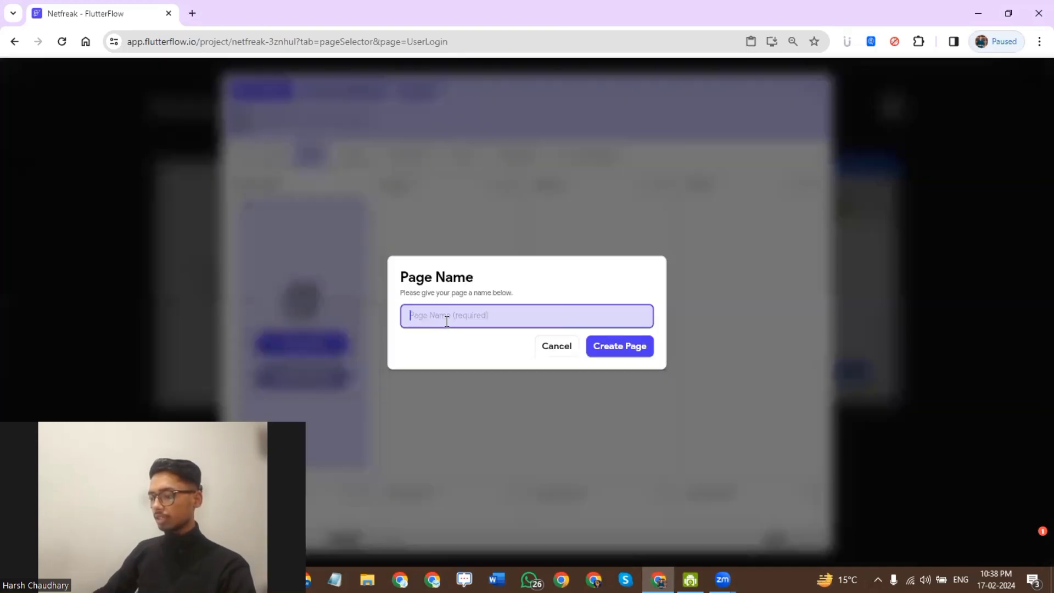
text(Das)
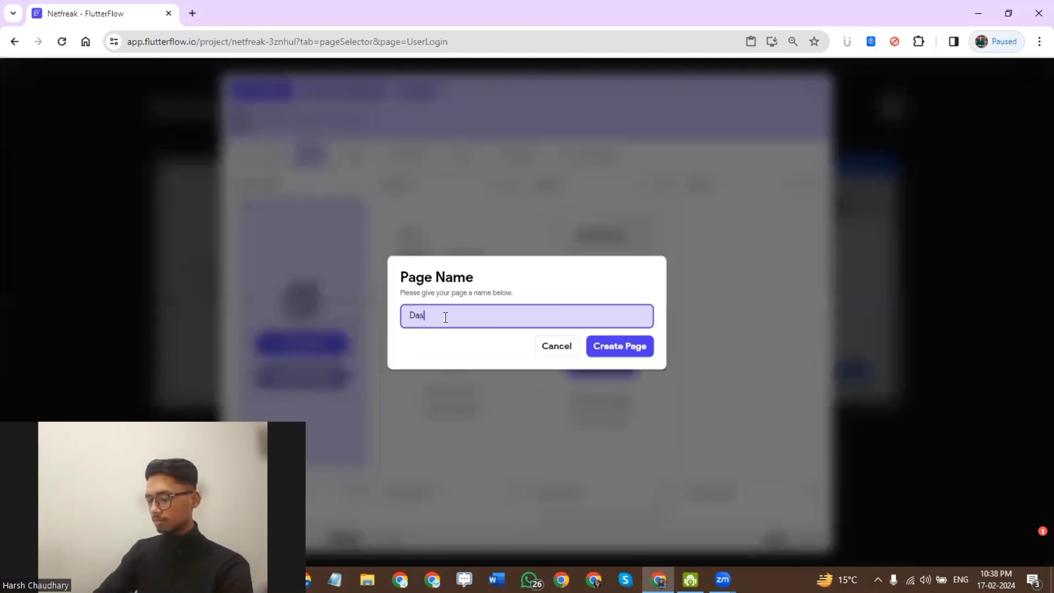
text(hboard)
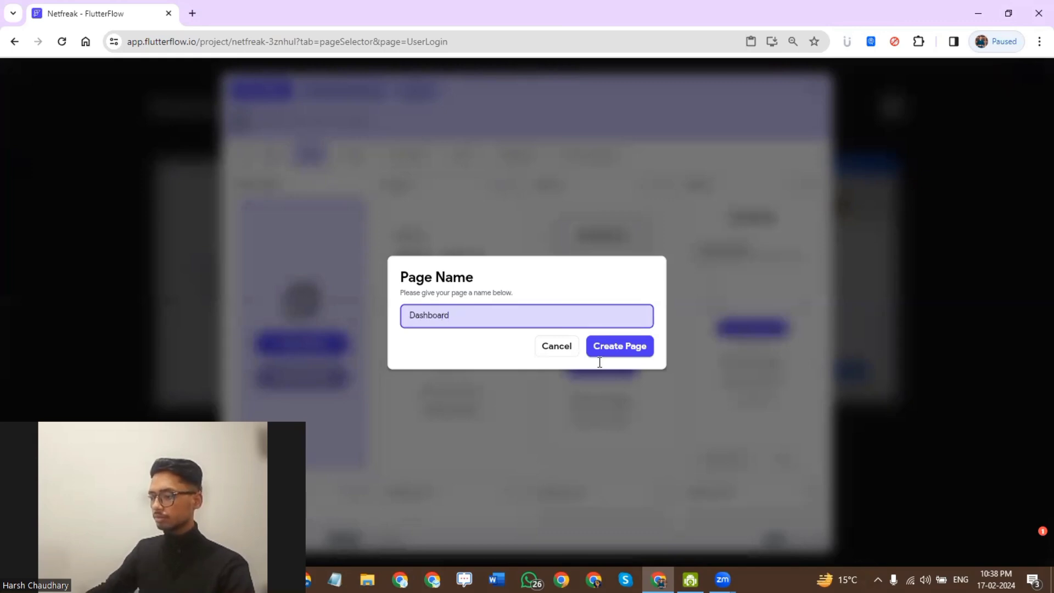
click(614, 354)
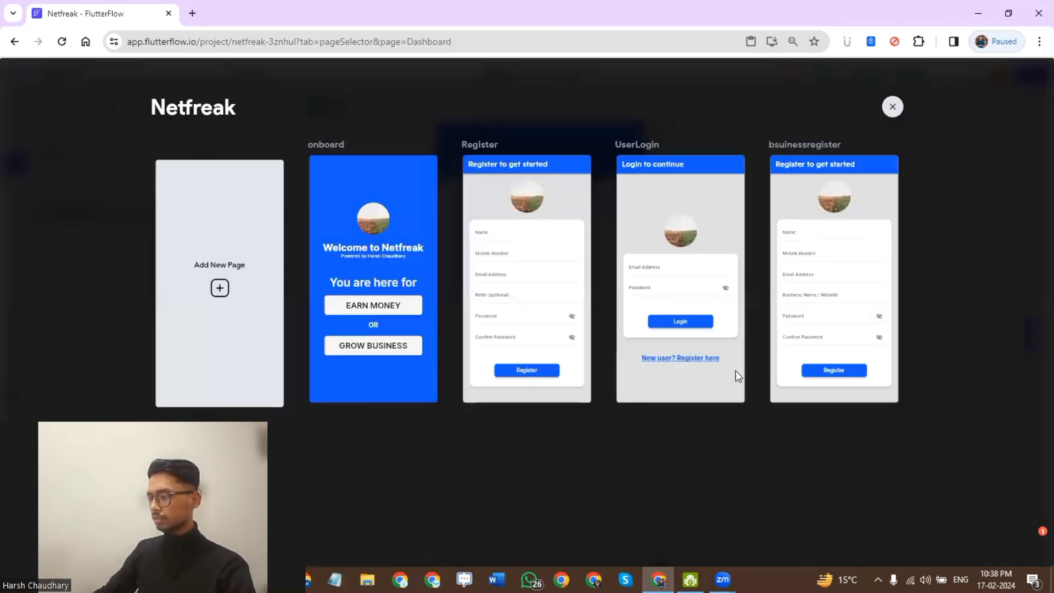
- Open the new Dashboard page and change its header title text to "Dashboard"
scroll(290, 396, down, 3)
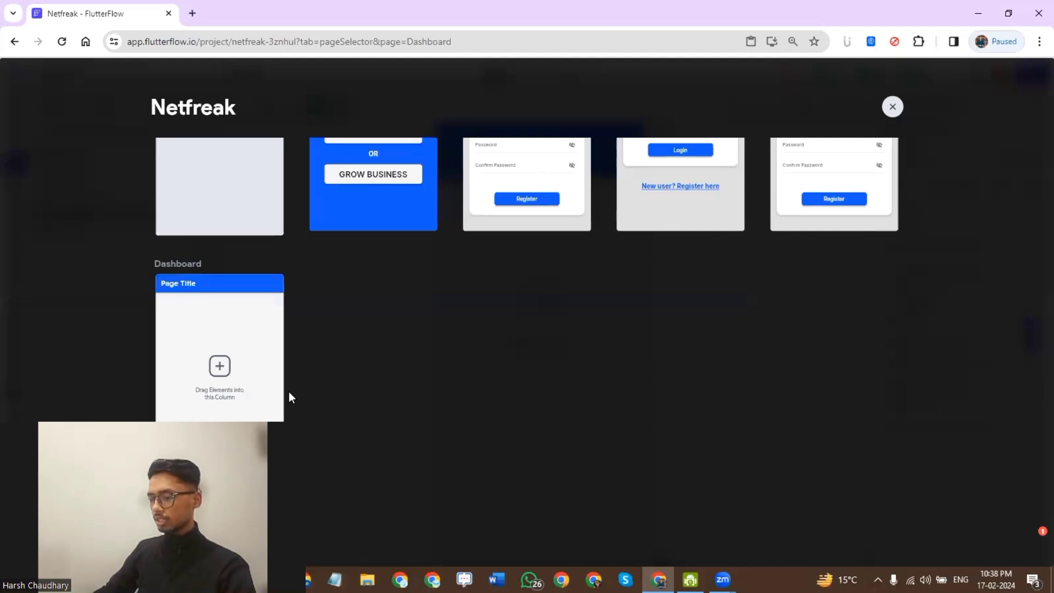
click(230, 351)
click(477, 160)
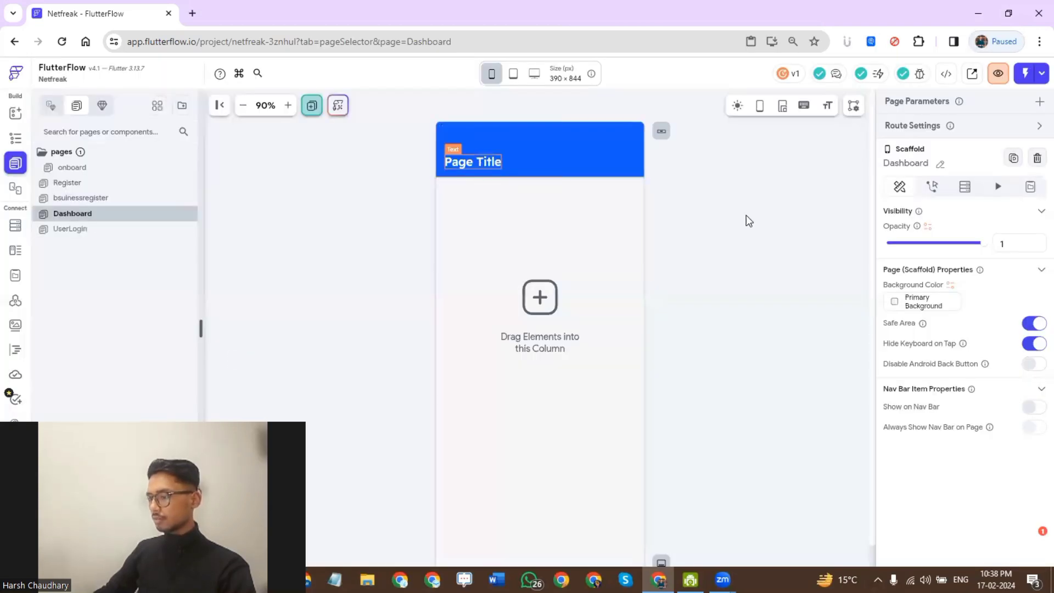
triple_click(923, 231)
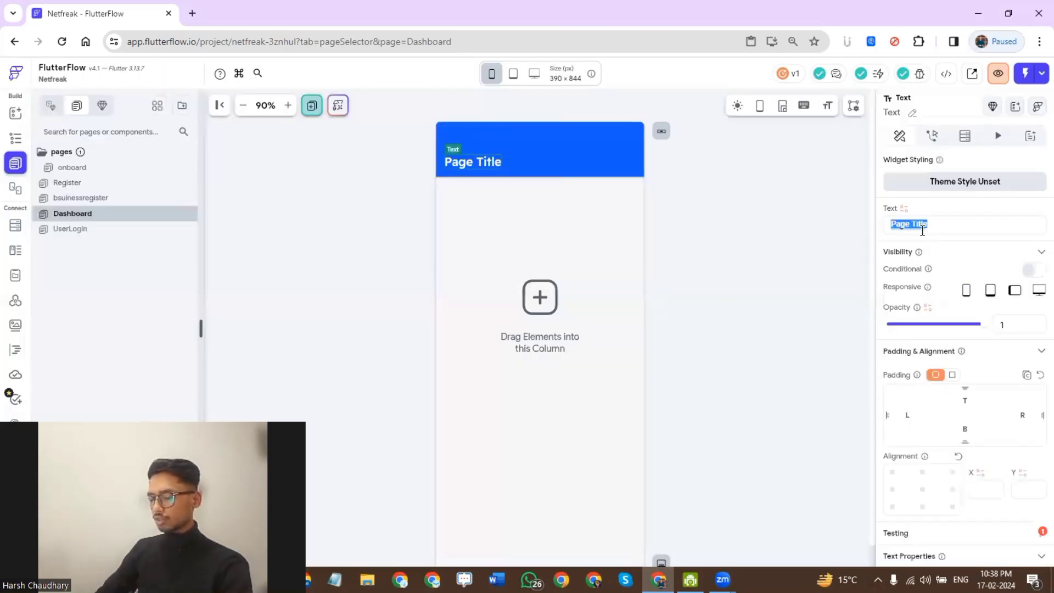
text(Dash)
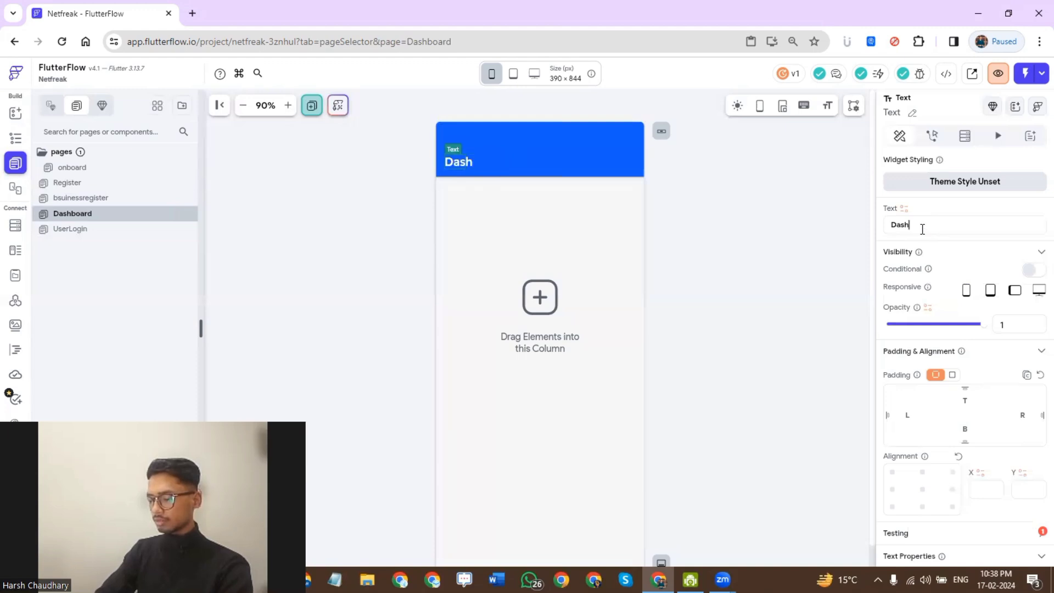
text(board)
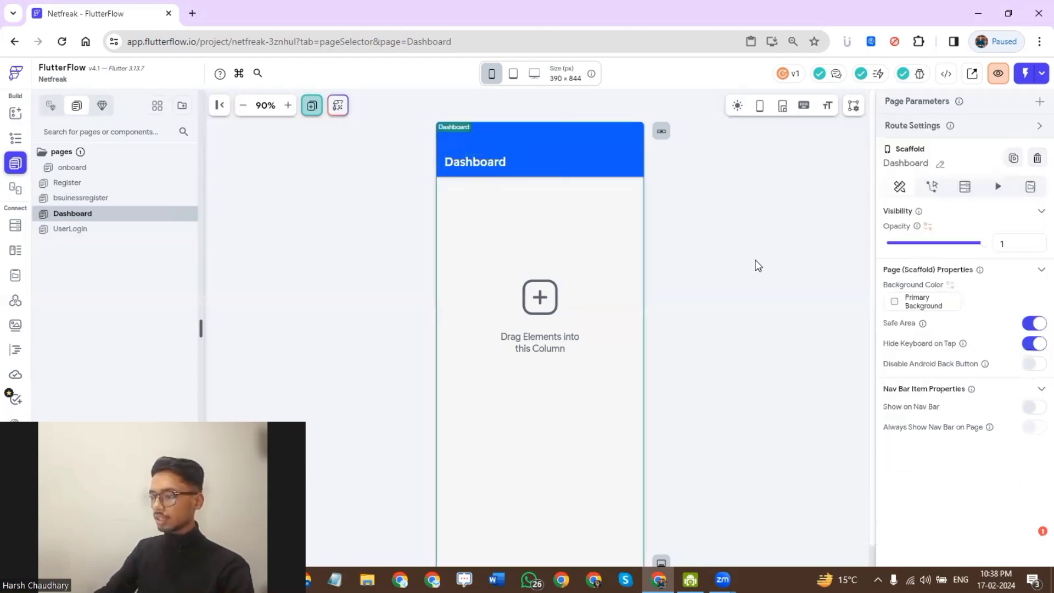
click(759, 266)
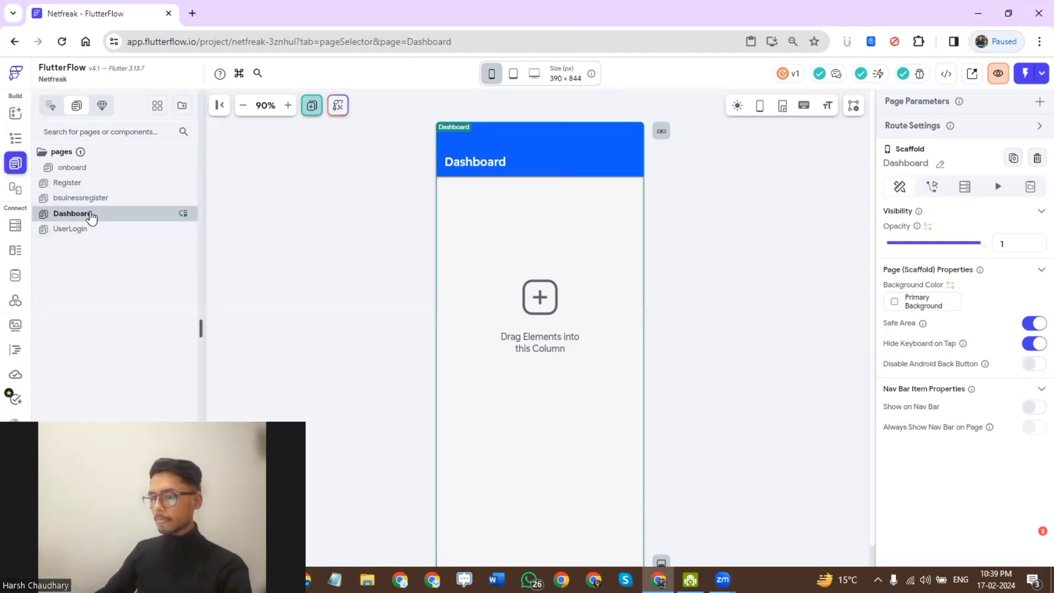
- Add a Row at the start of the Dashboard page's column
drag(90, 214, 124, 233)
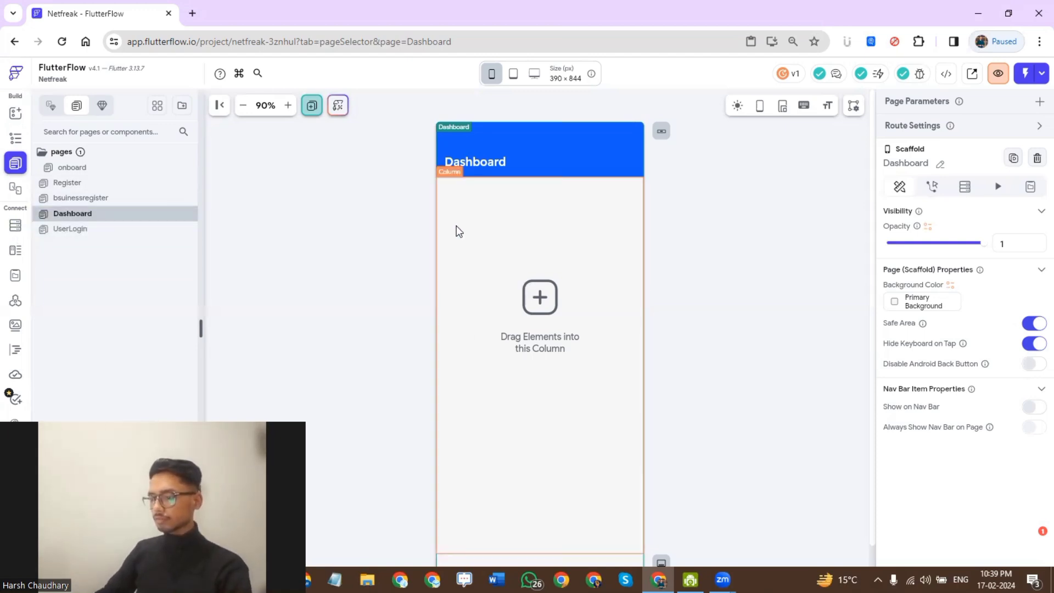
click(477, 218)
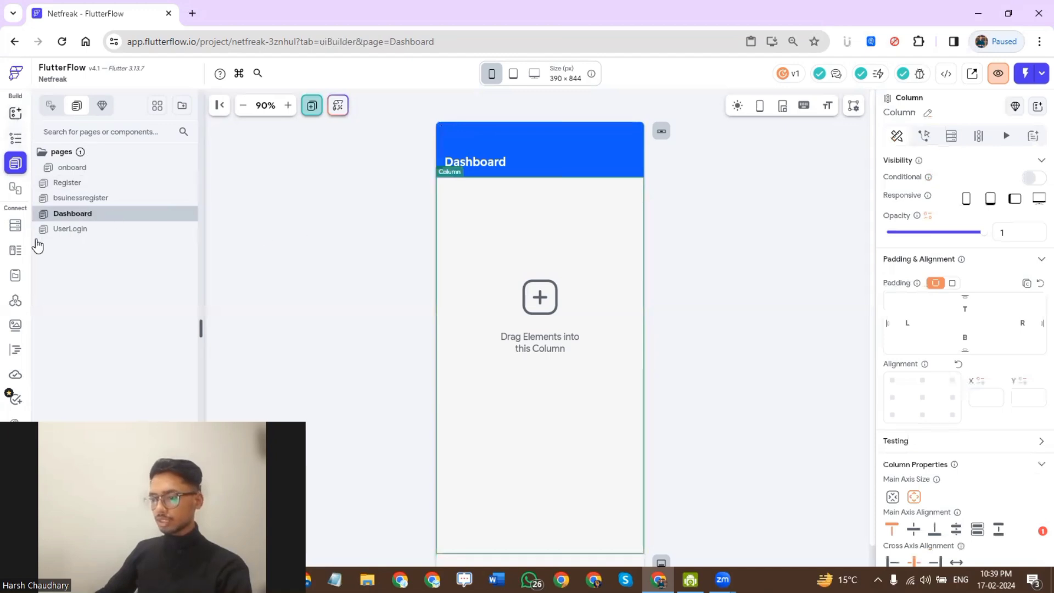
click(16, 113)
drag(166, 199, 546, 299)
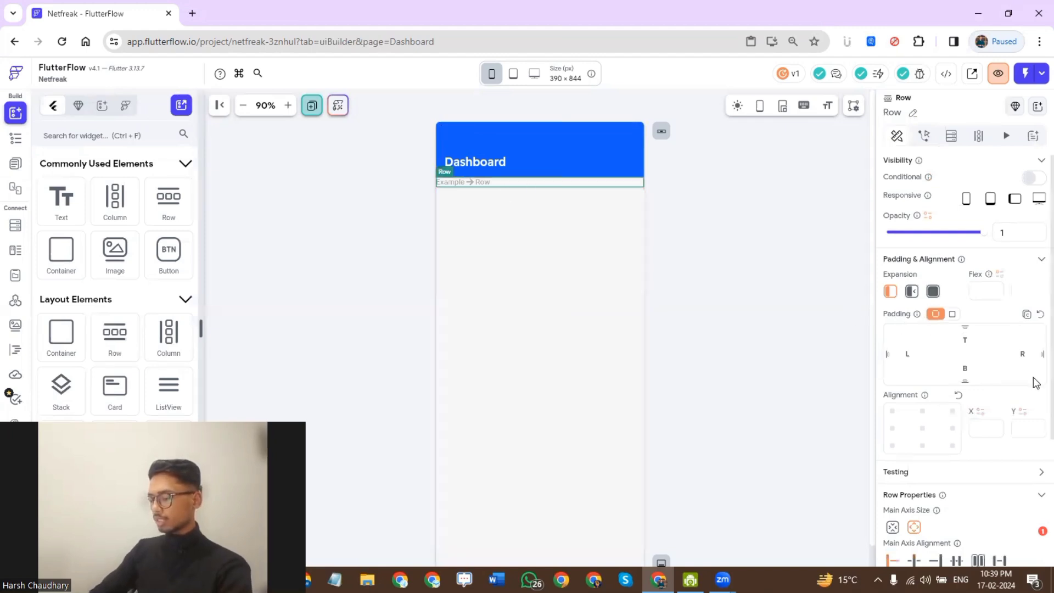
- Set the new row's padding to 10 on all four sides
text(10)
key(Tab)
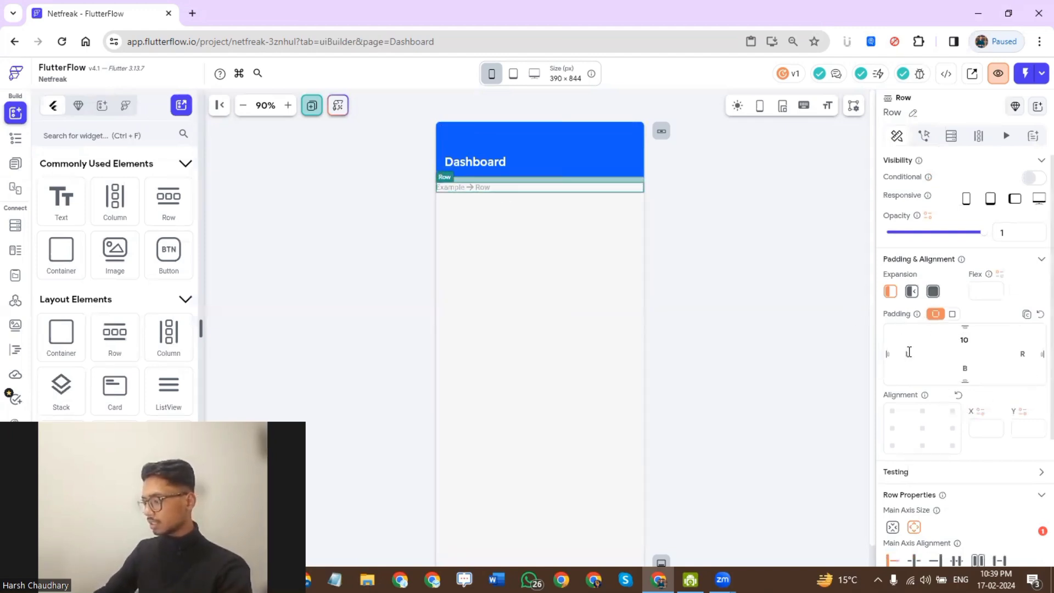
text(1)
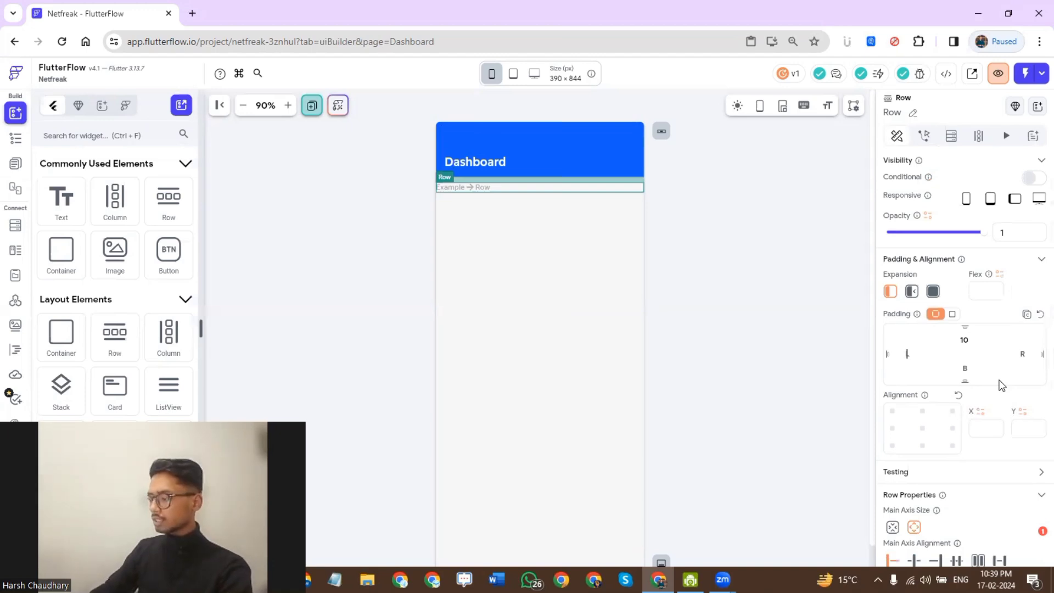
text(0)
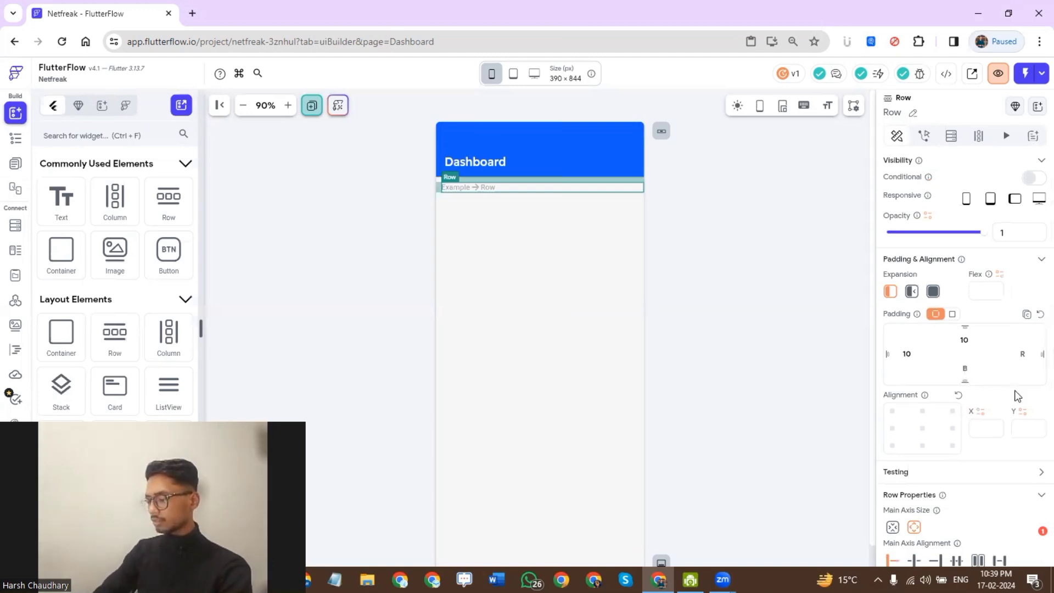
text(10)
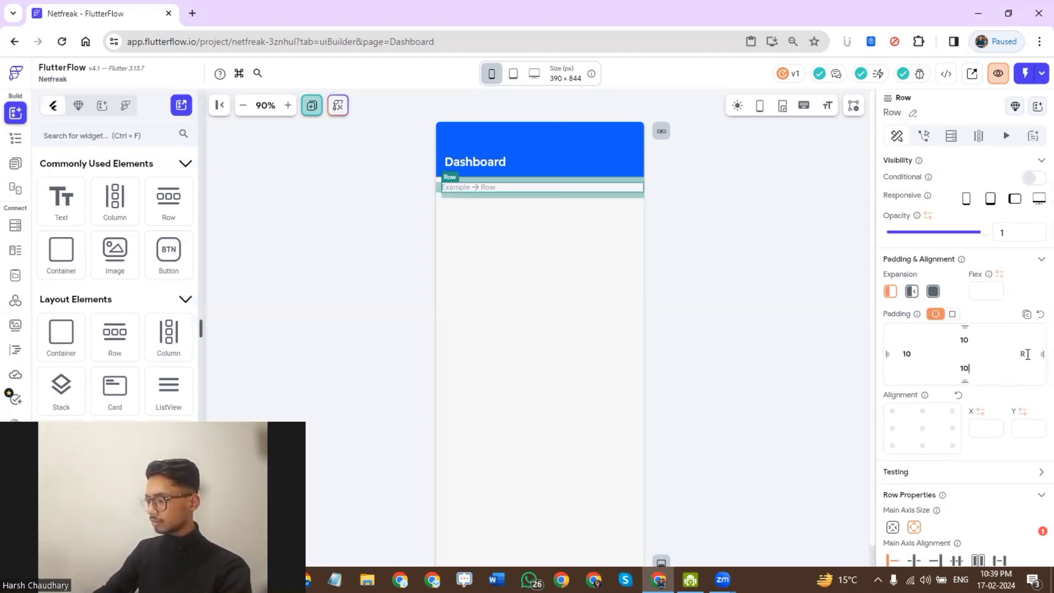
click(1028, 355)
text(10)
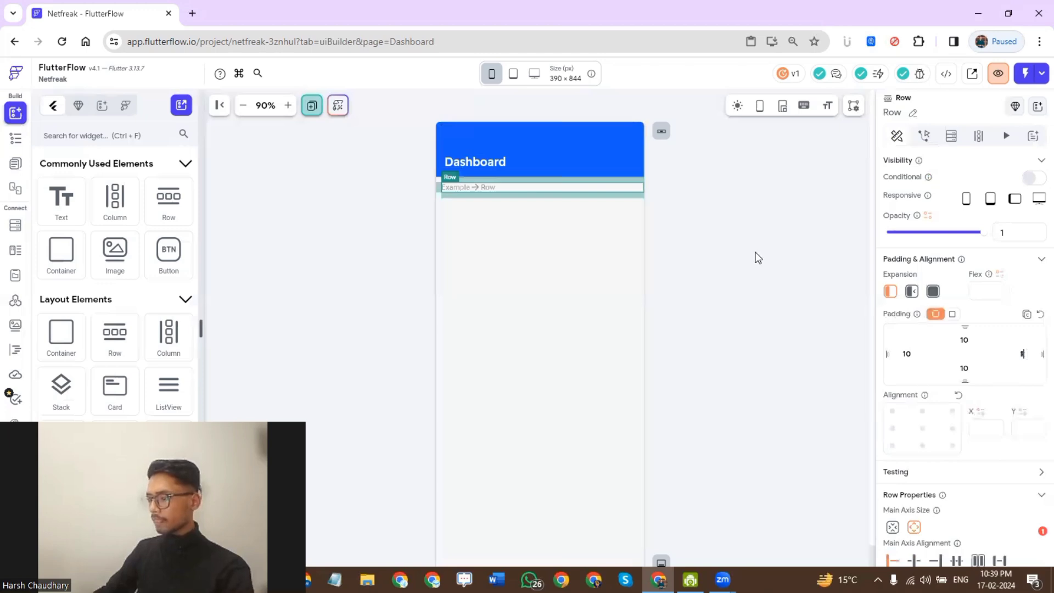
- Add a Container inside the row and set its expansion to fill the row's full width
click(509, 189)
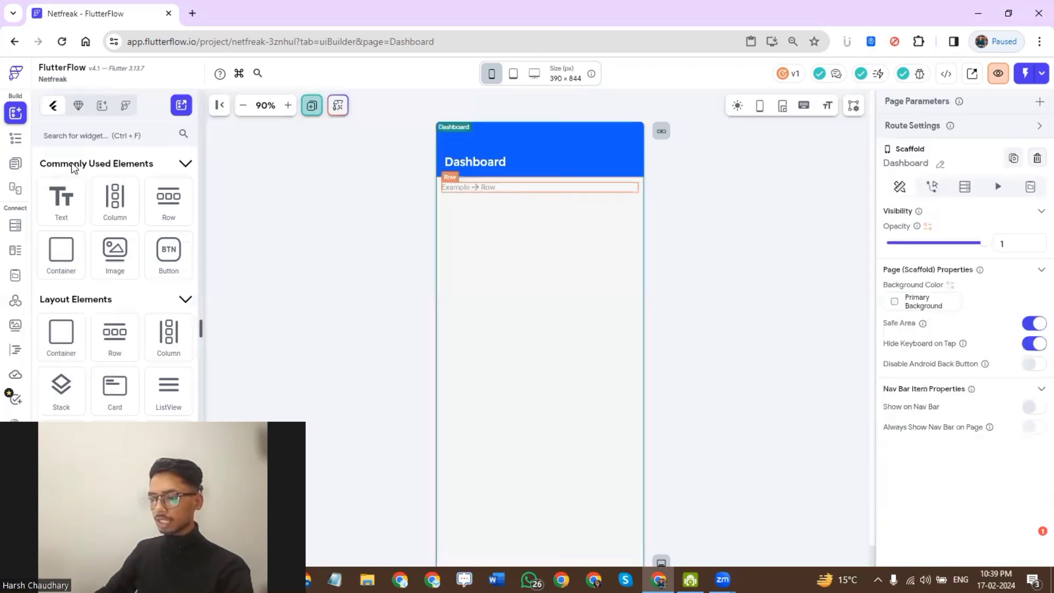
mouse_move(61, 255)
mouse_down()
mouse_move(486, 199)
mouse_move(482, 189)
mouse_up()
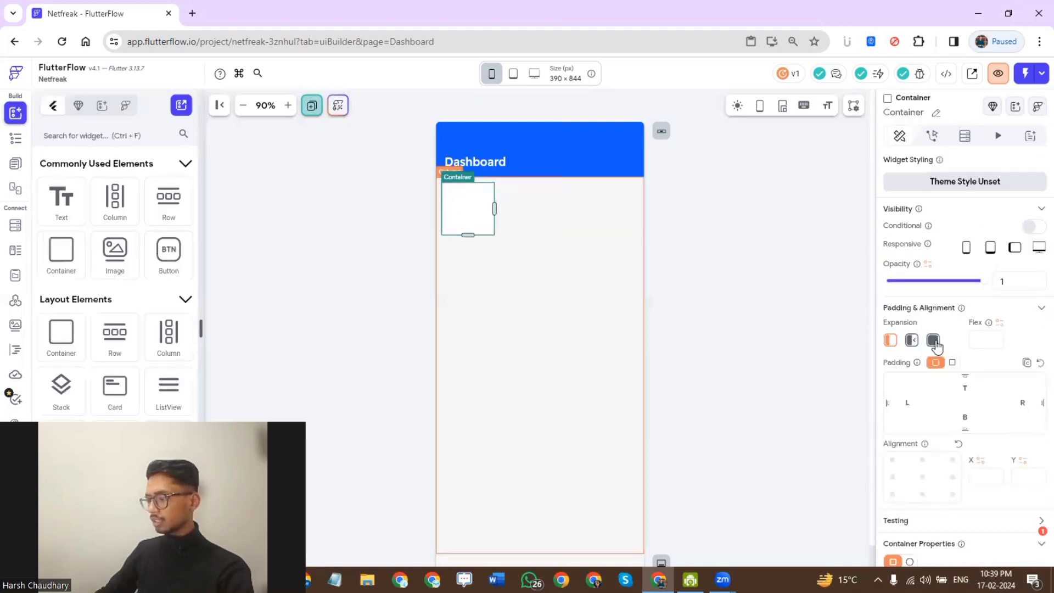
click(933, 340)
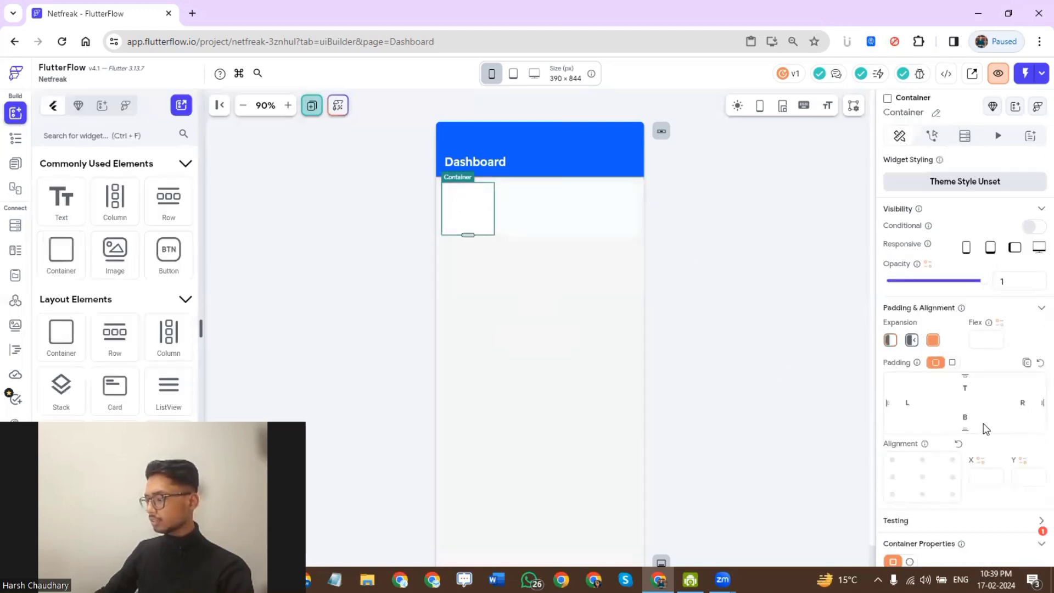
- Set the container's border radius to 20 on all four corners
scroll(967, 423, down, 2)
scroll(966, 324, down, 4)
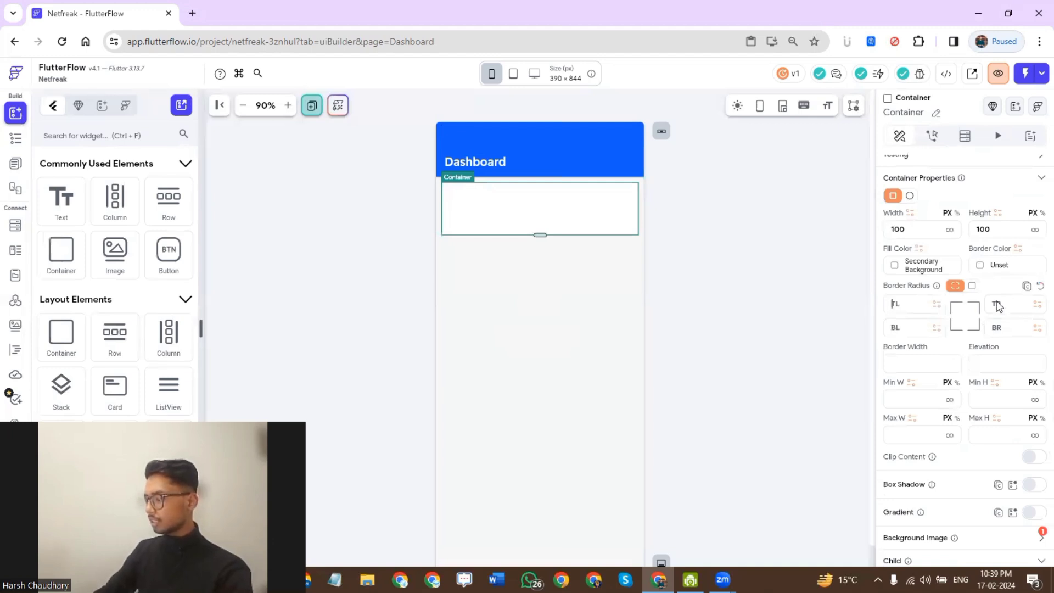
text(15)
key(Tab)
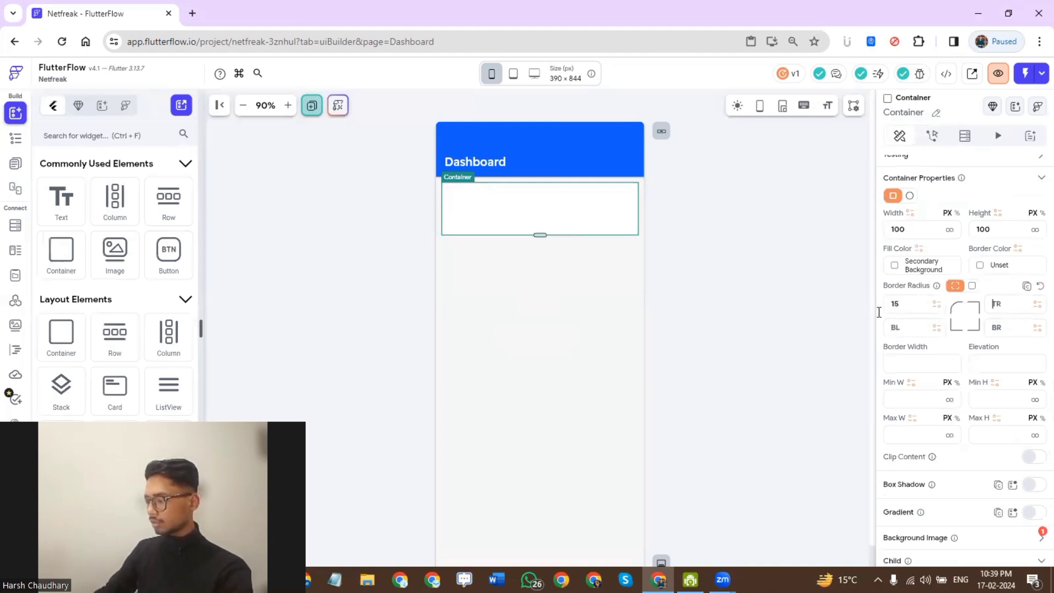
key(shift+Tab)
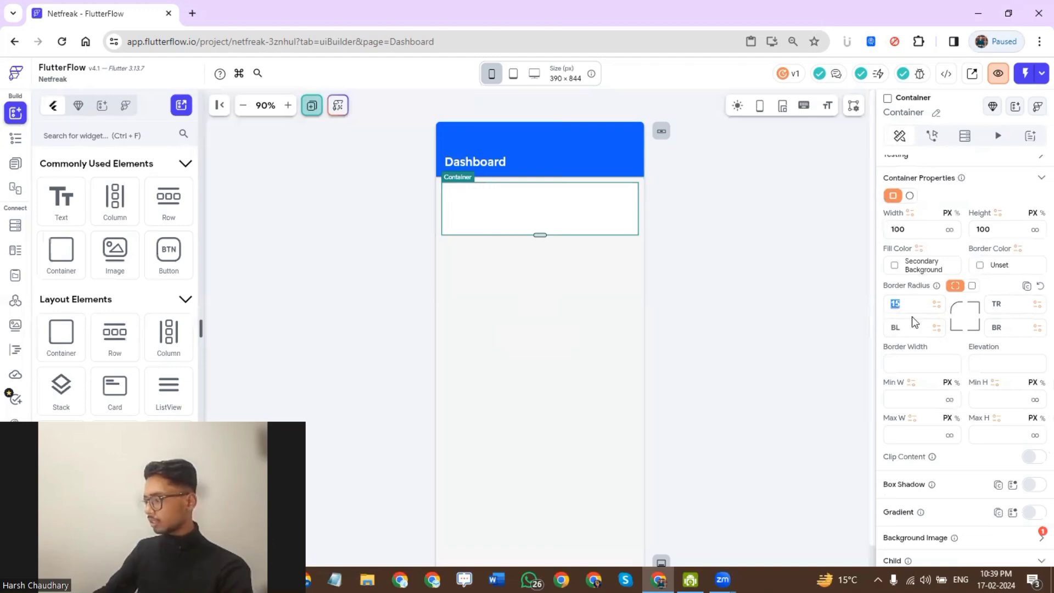
text(20)
key(Tab)
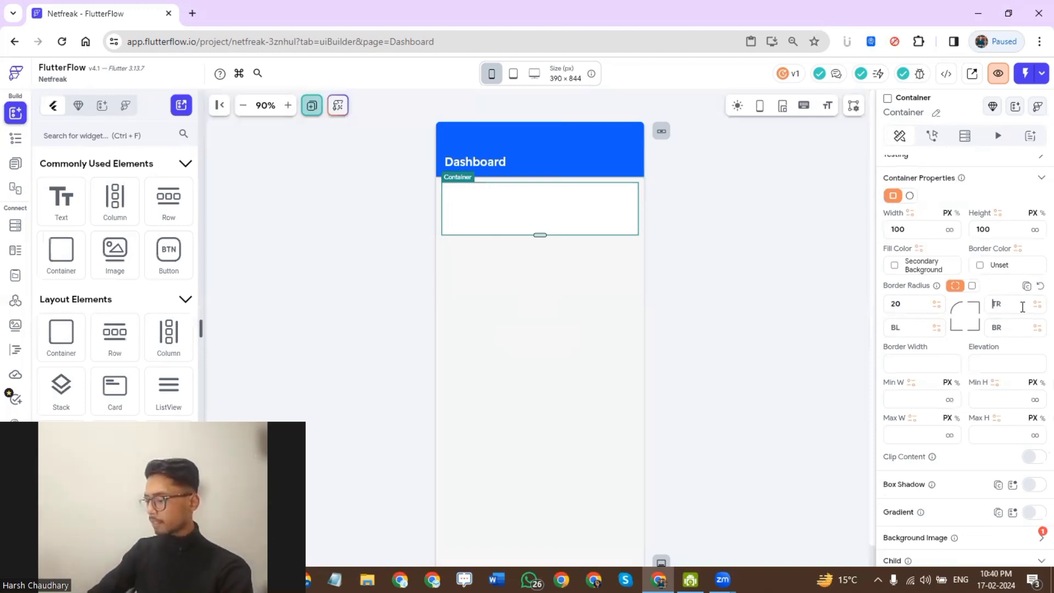
text(20)
click(914, 333)
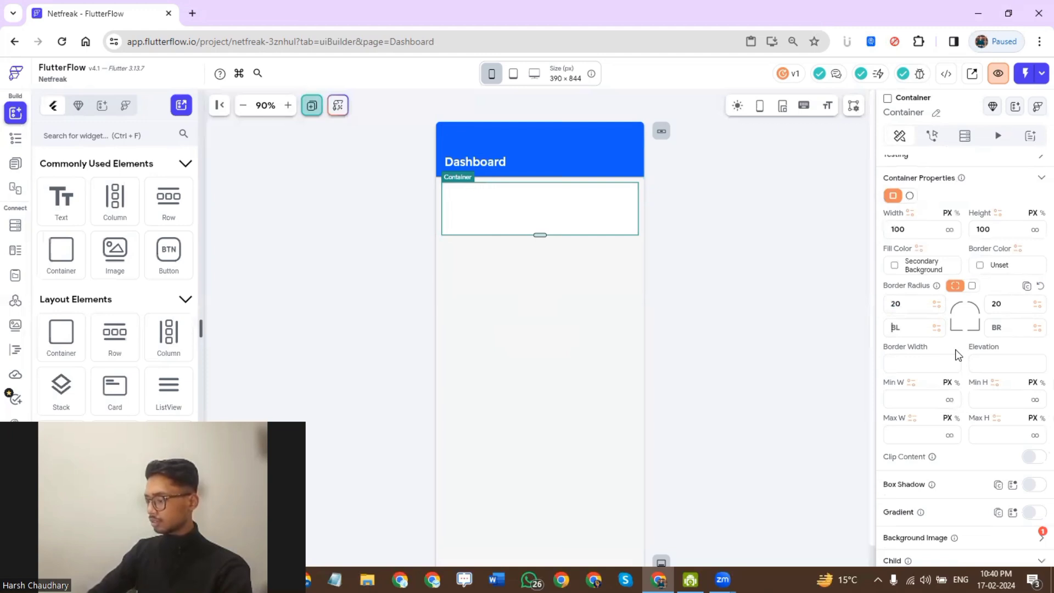
text(2)
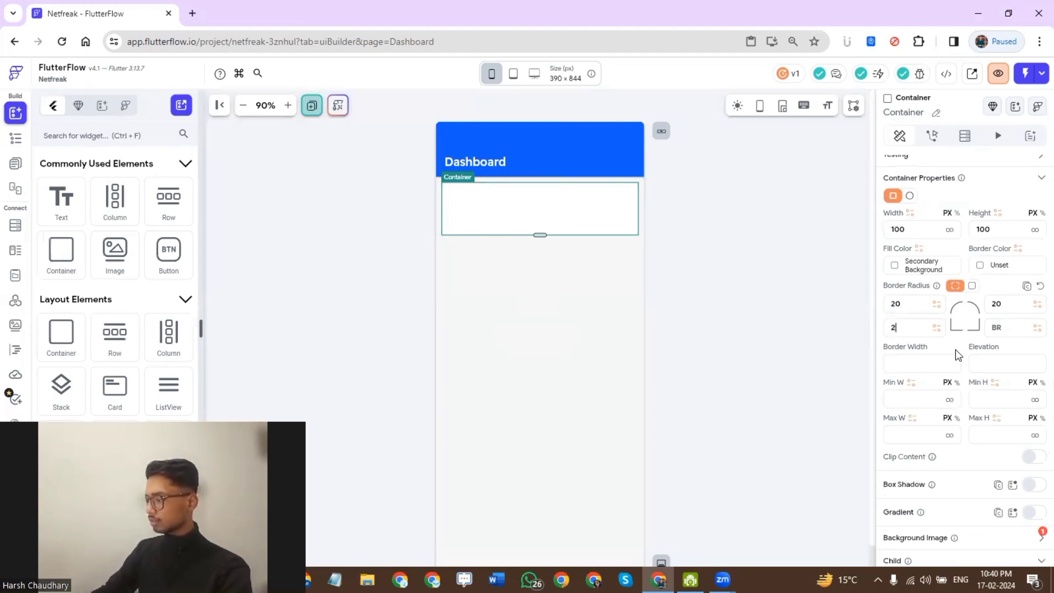
text(0)
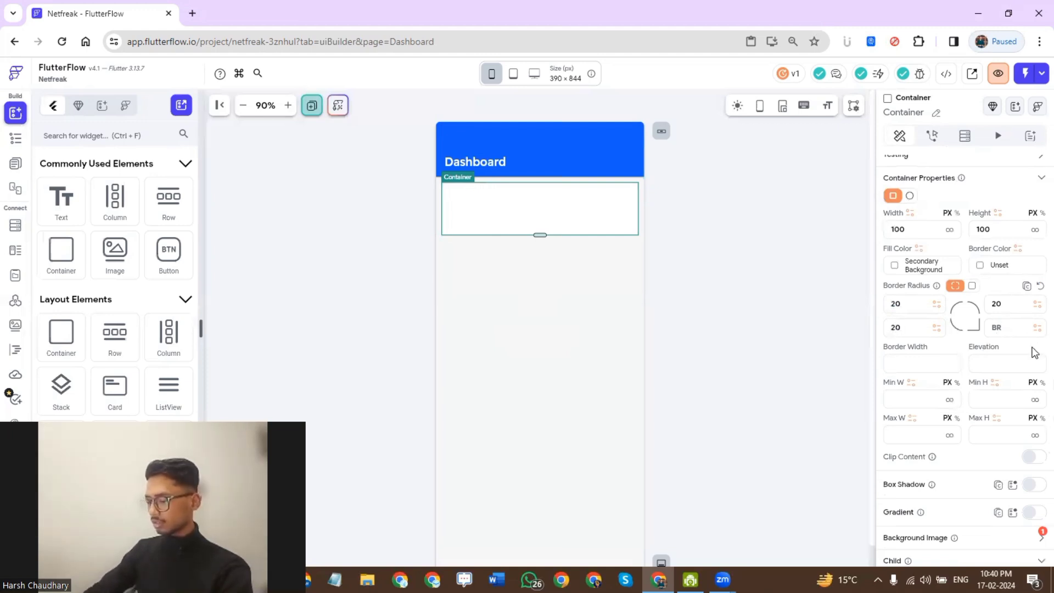
key(Tab)
text(20)
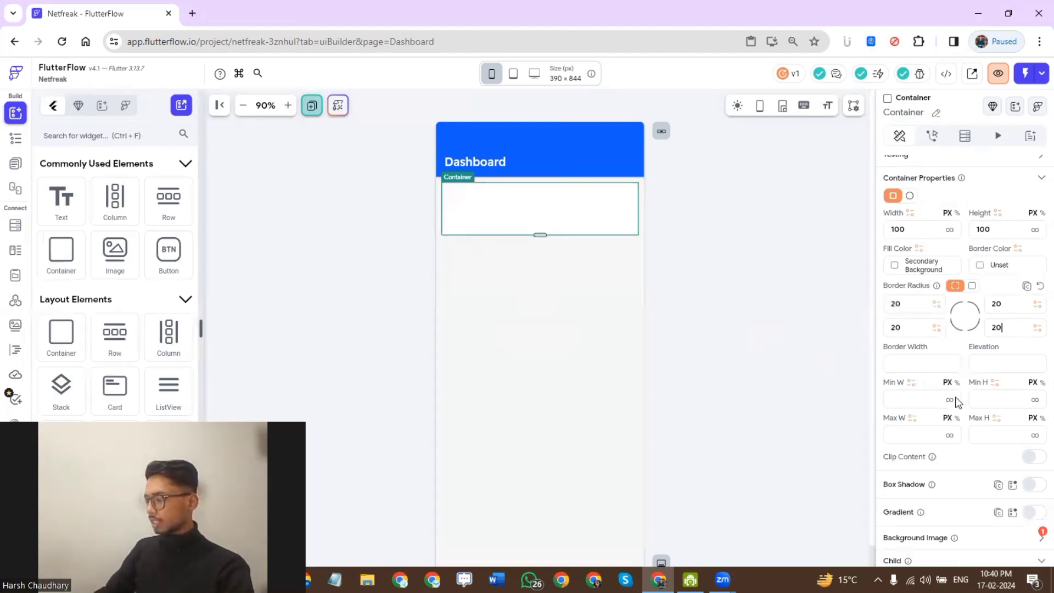
- Enable the container's box shadow and set the Dashboard page's background color to the Alternate theme color
click(1033, 487)
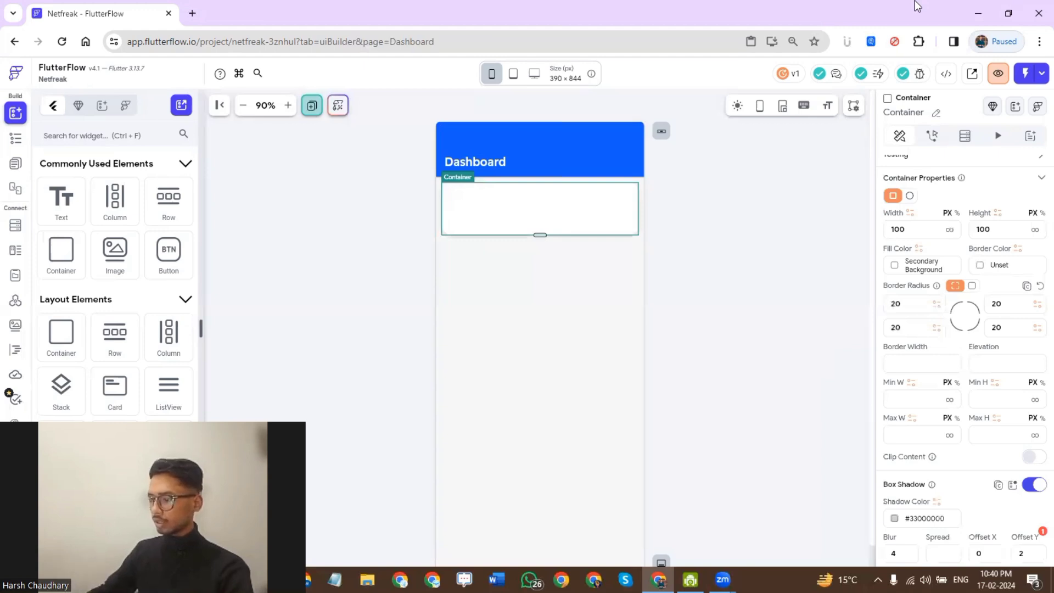
click(802, 426)
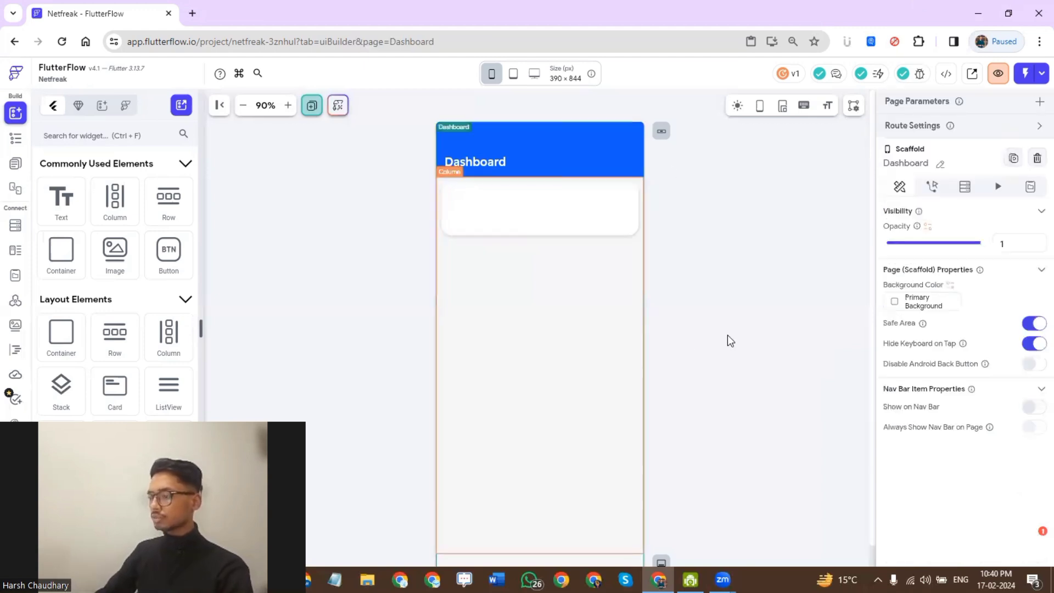
click(900, 304)
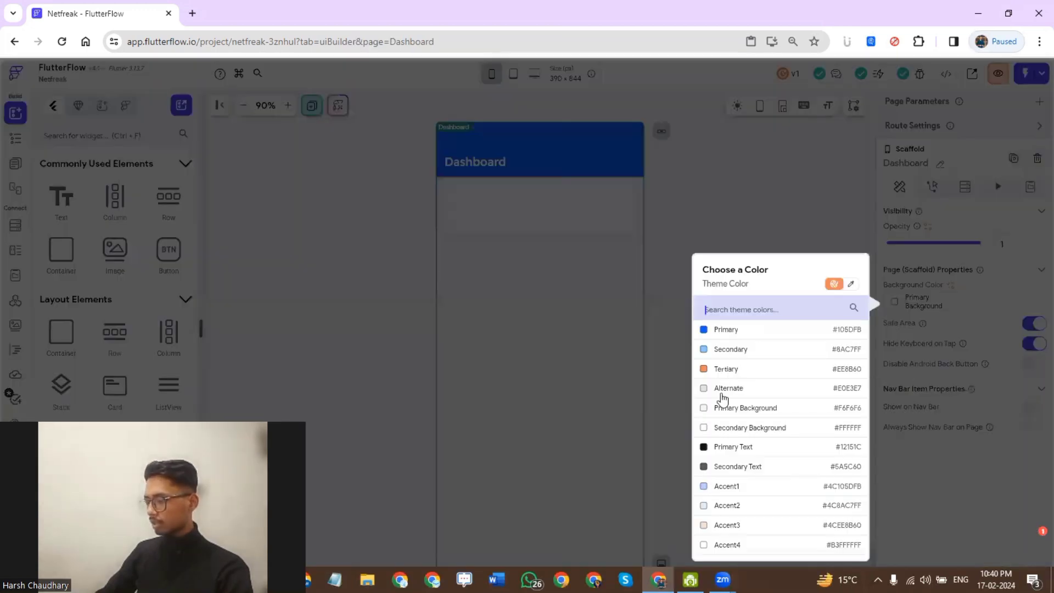
click(738, 387)
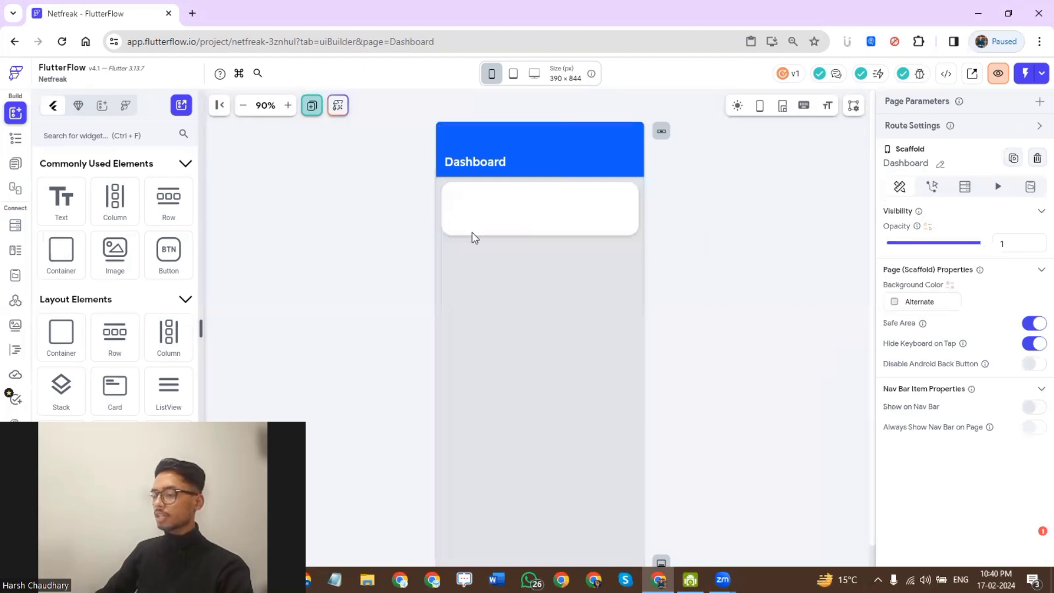
- Place a Row inside the rounded white container
click(483, 220)
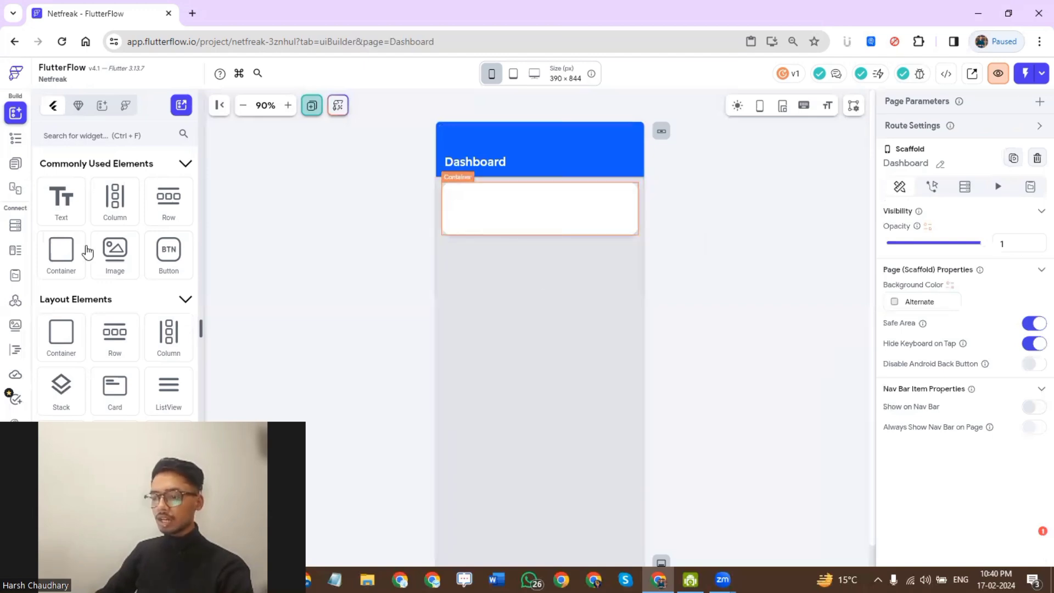
click(271, 216)
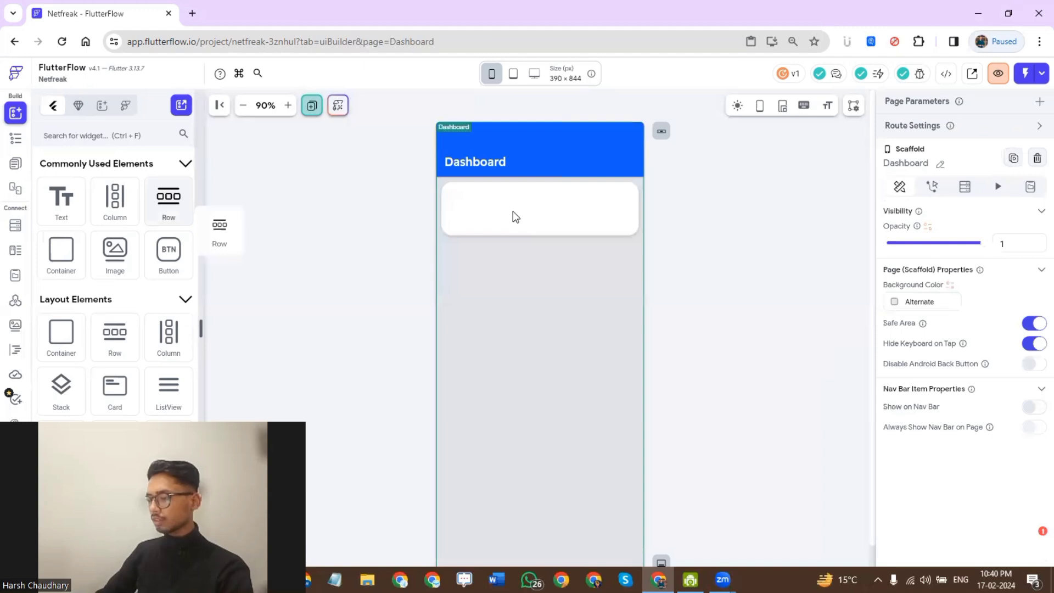
drag(513, 212, 476, 211)
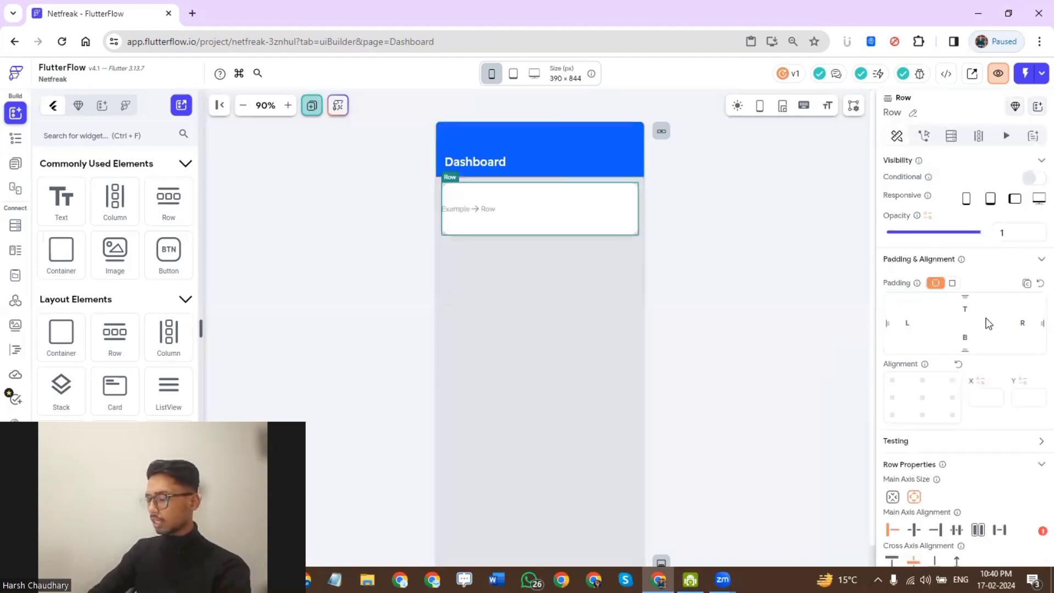
- Set the padding of the row inside the container to 10 on all four sides
text(10)
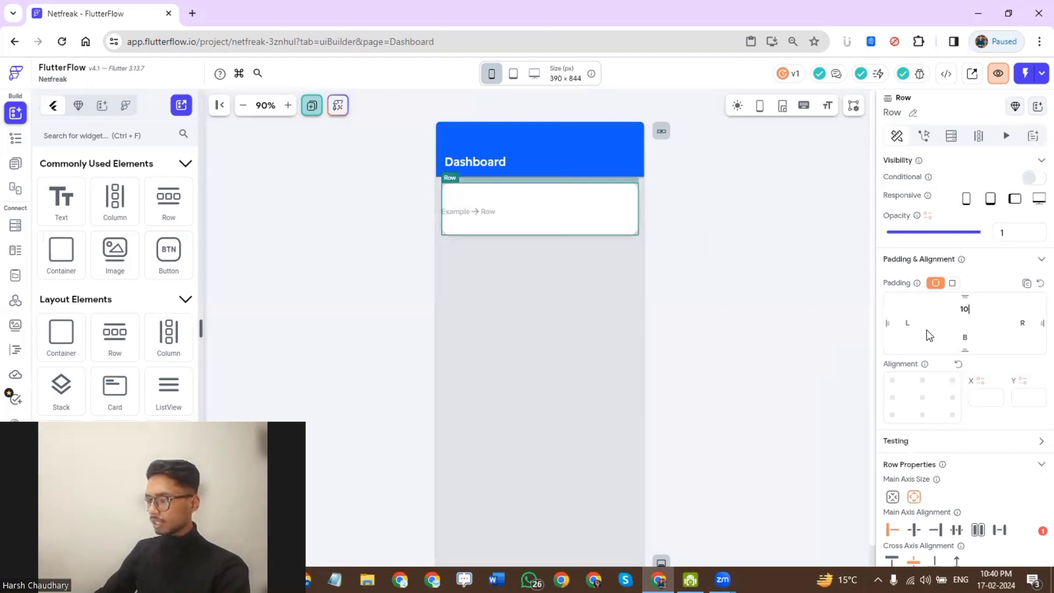
key(Tab)
text(1)
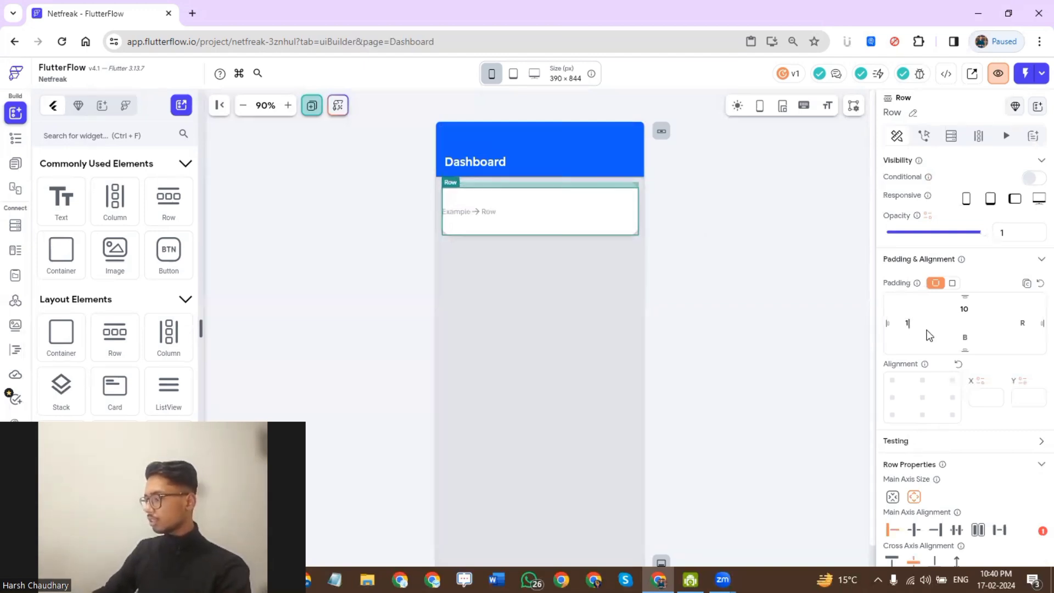
text(0)
click(965, 337)
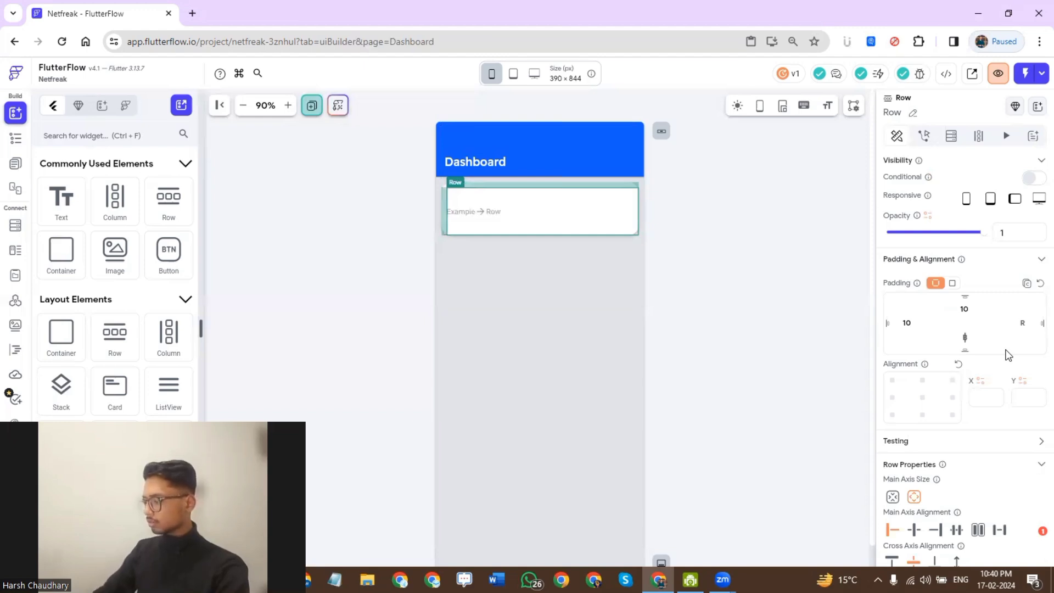
text(10)
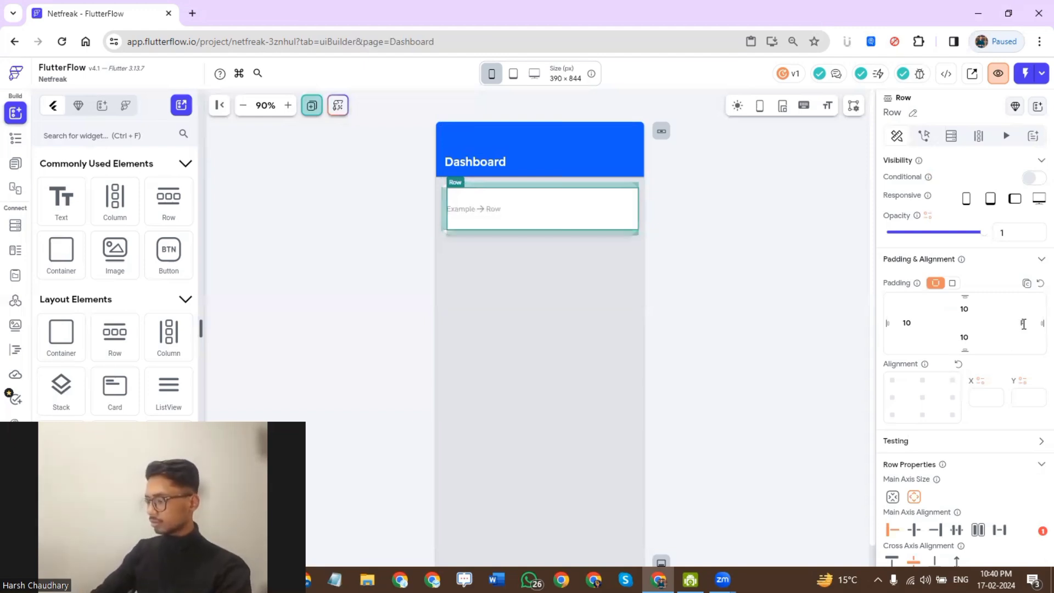
click(1024, 324)
text(10)
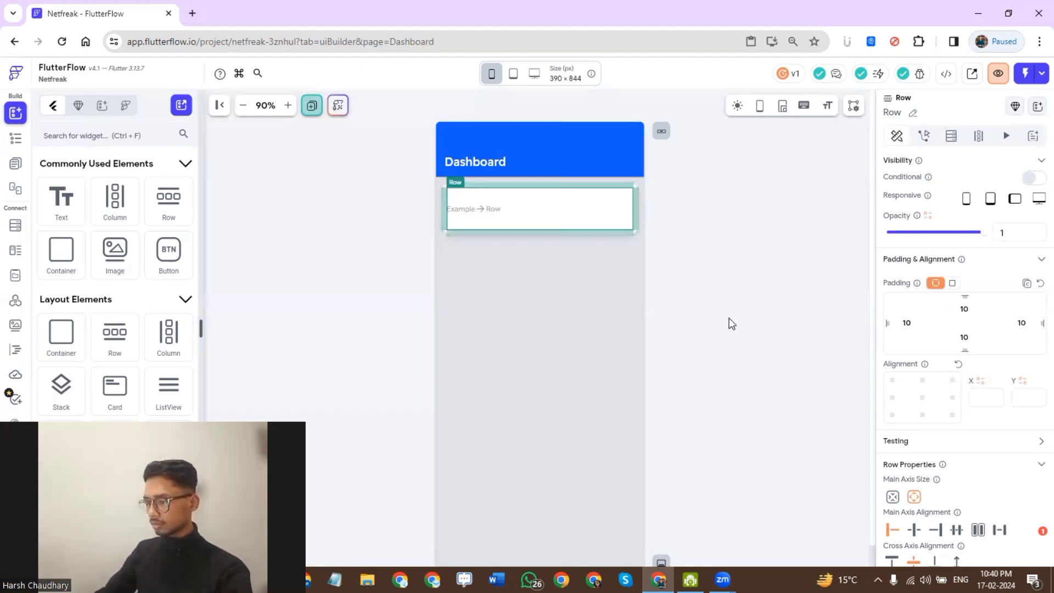
click(733, 324)
- Place an Image inside the card's row and set its width and height to 100 px
click(527, 214)
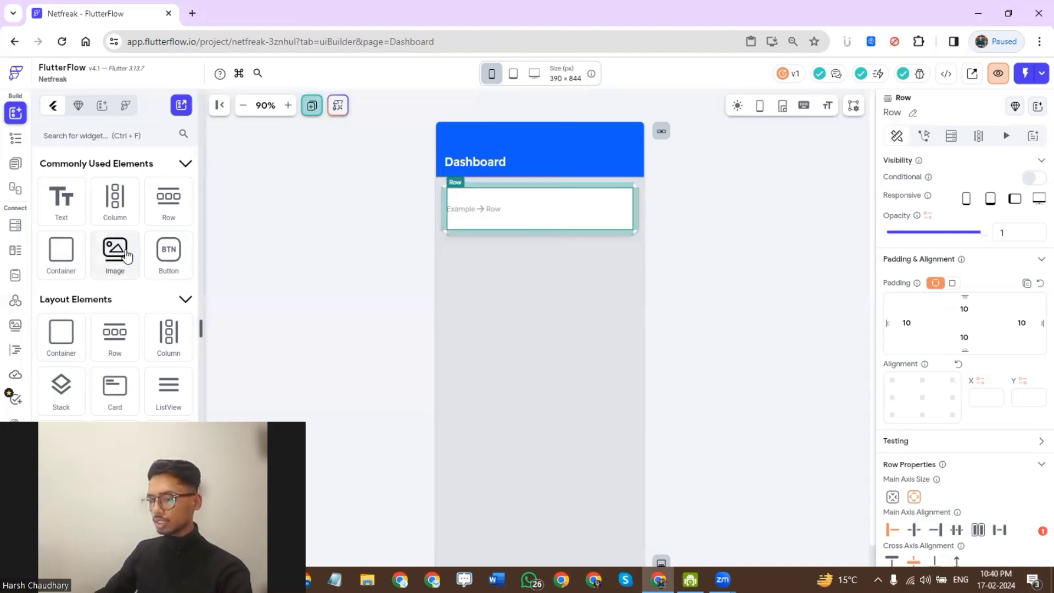
mouse_move(430, 220)
mouse_down()
mouse_move(584, 276)
mouse_move(637, 280)
mouse_move(536, 232)
mouse_up()
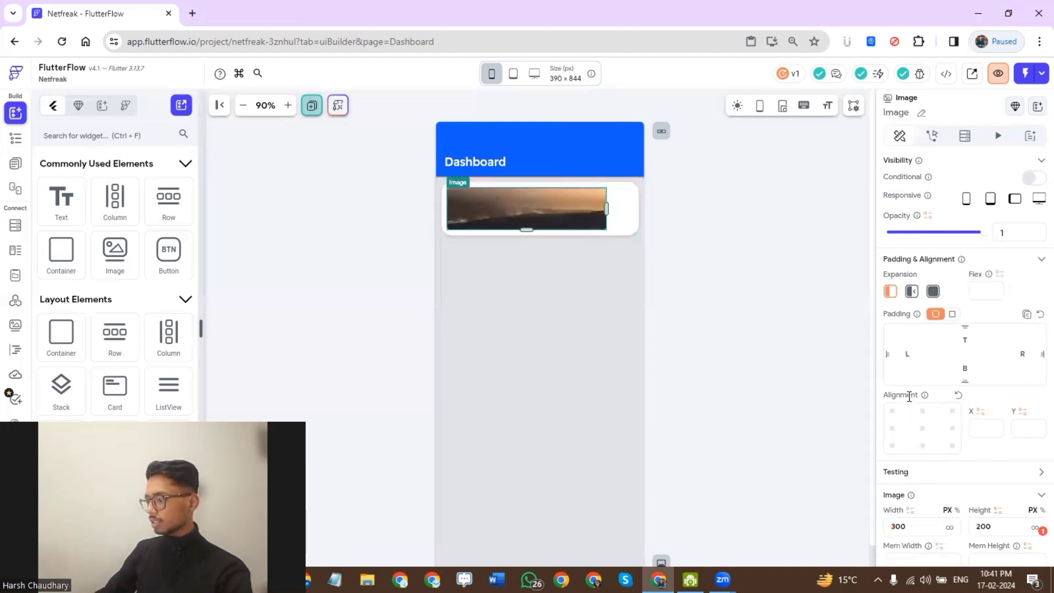
scroll(914, 405, down, 2)
drag(909, 406, 866, 409)
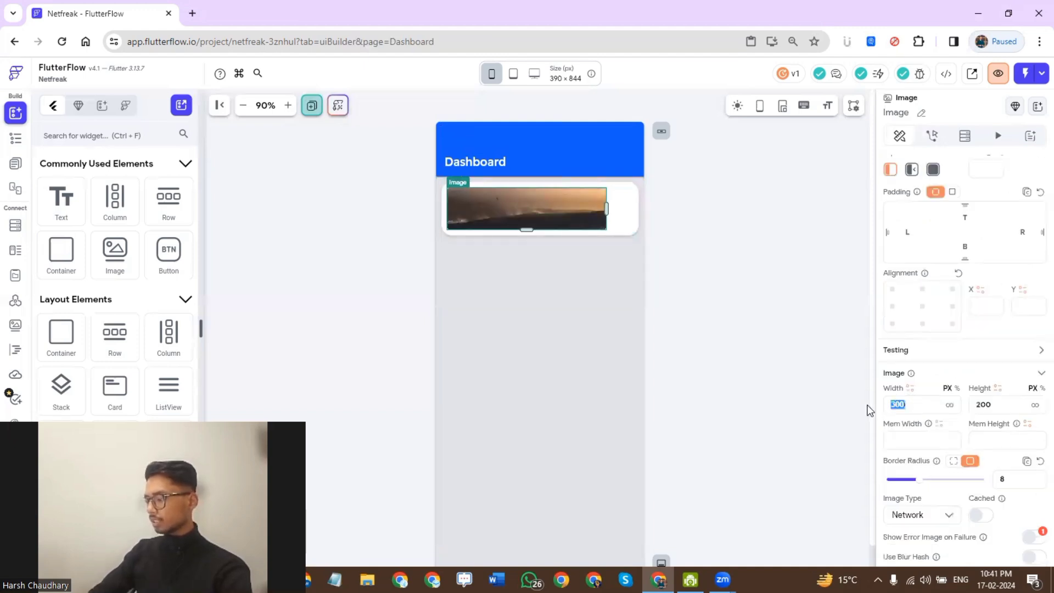
text(100)
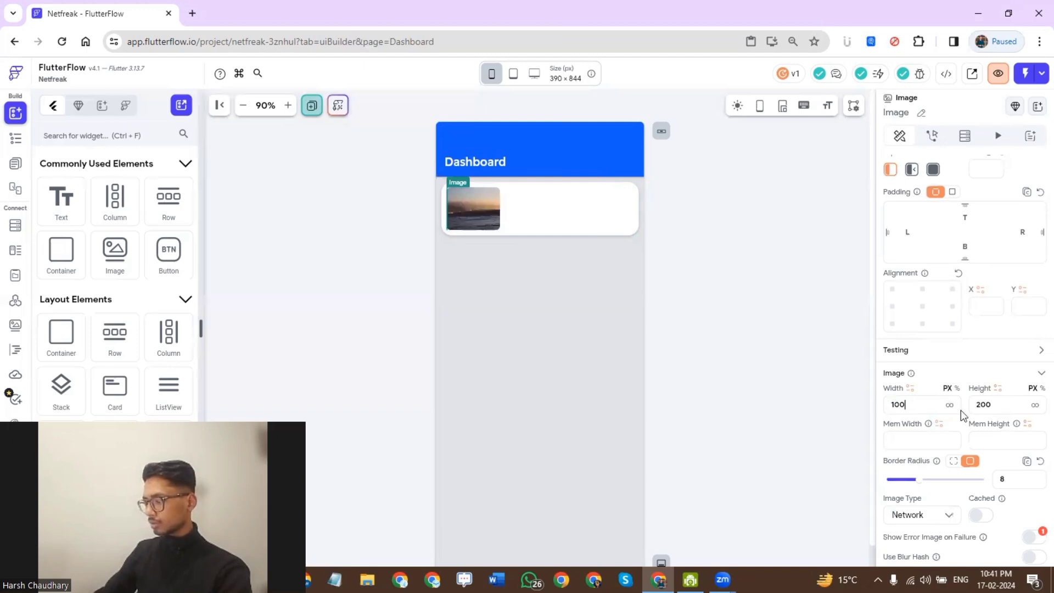
key(Tab)
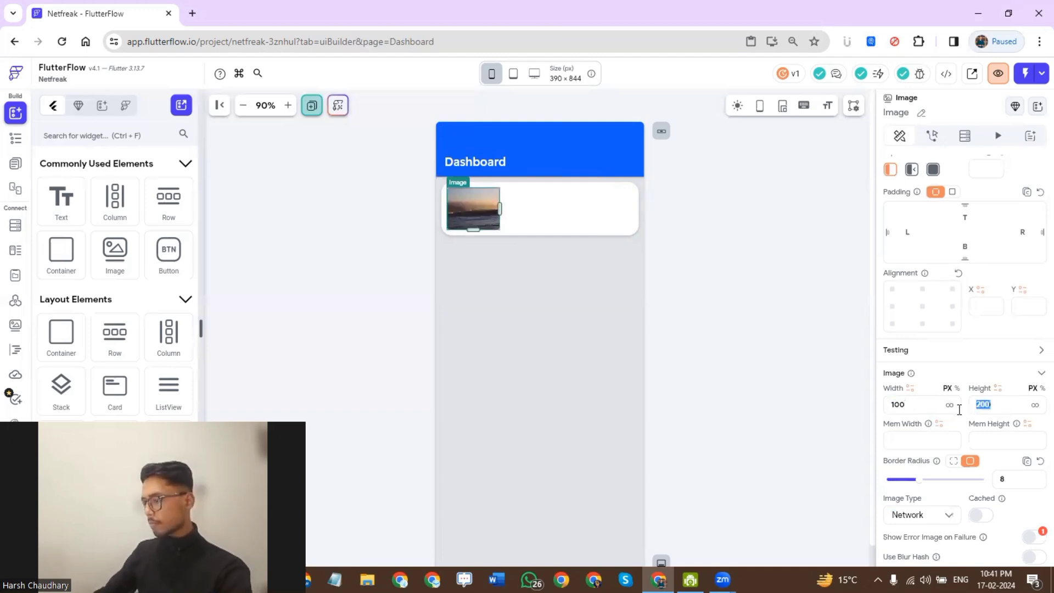
text(100)
- Set the image's border radius to 100 on each of its four corners individually
scroll(924, 412, down, 3)
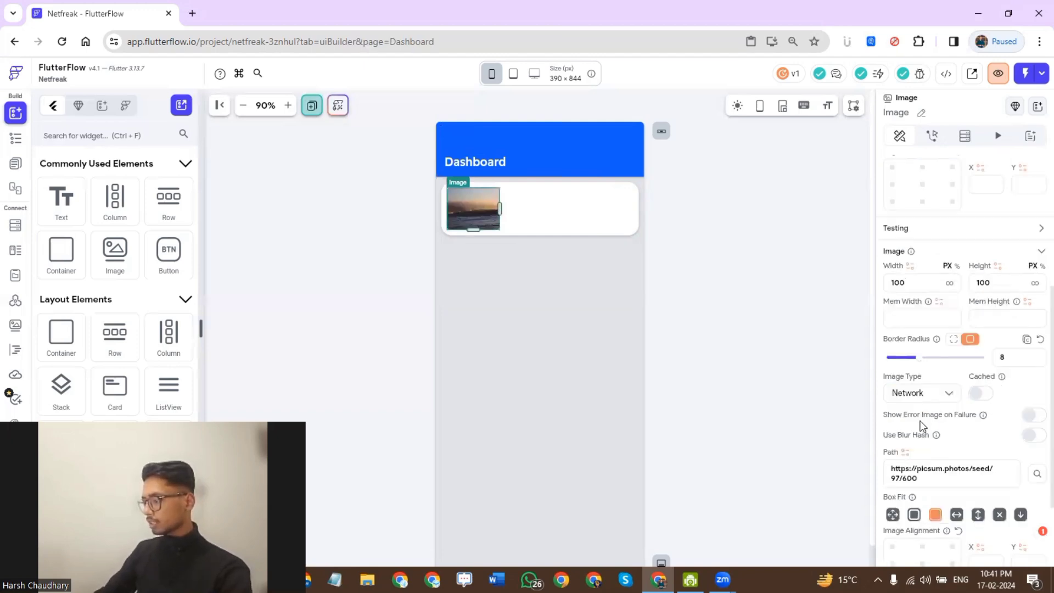
scroll(908, 440, down, 3)
scroll(941, 384, up, 4)
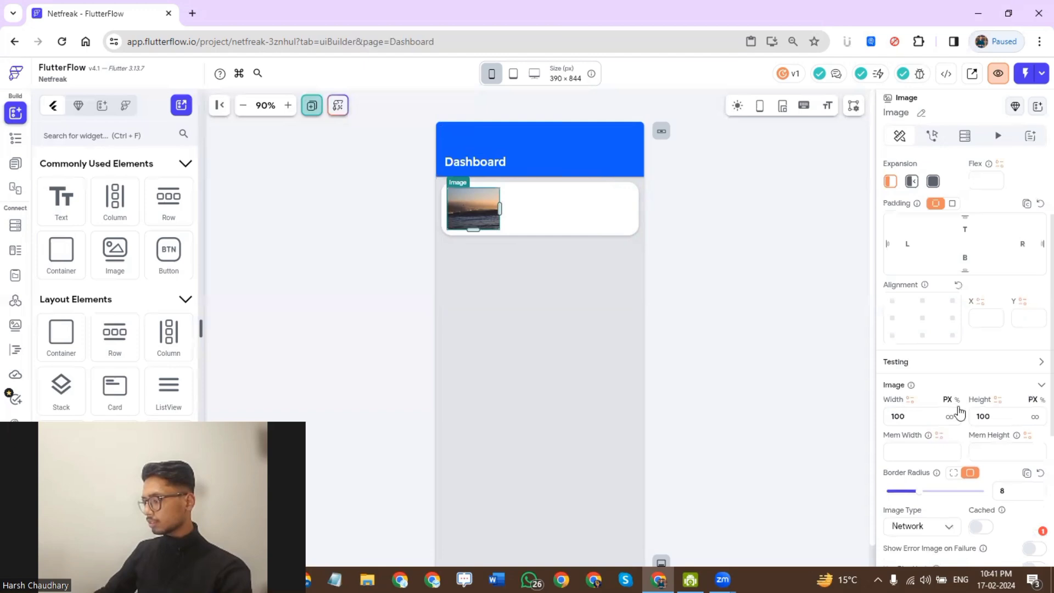
scroll(959, 412, up, 2)
scroll(958, 409, down, 2)
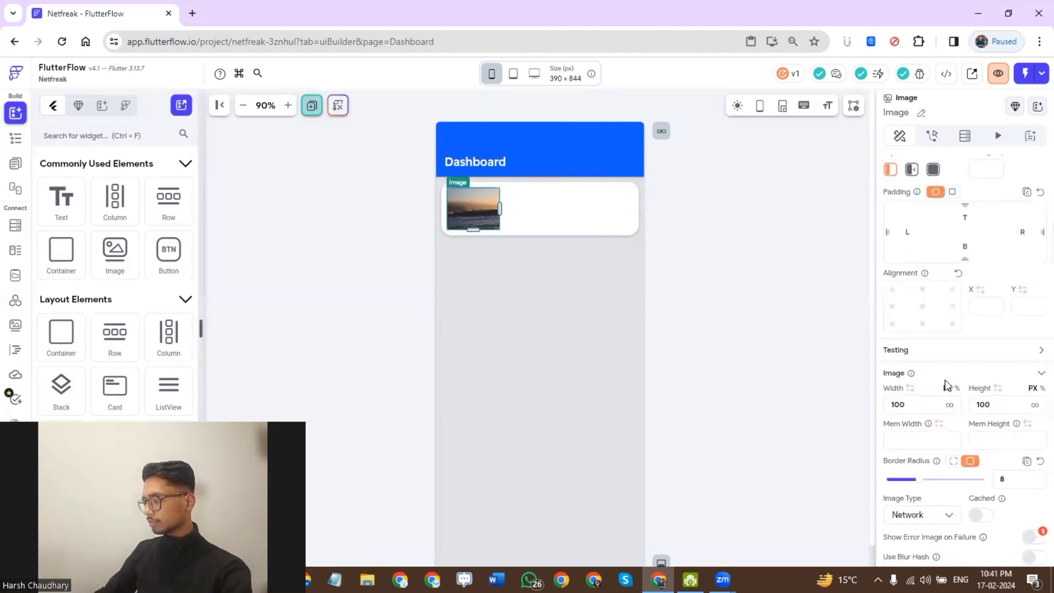
scroll(945, 380, down, 2)
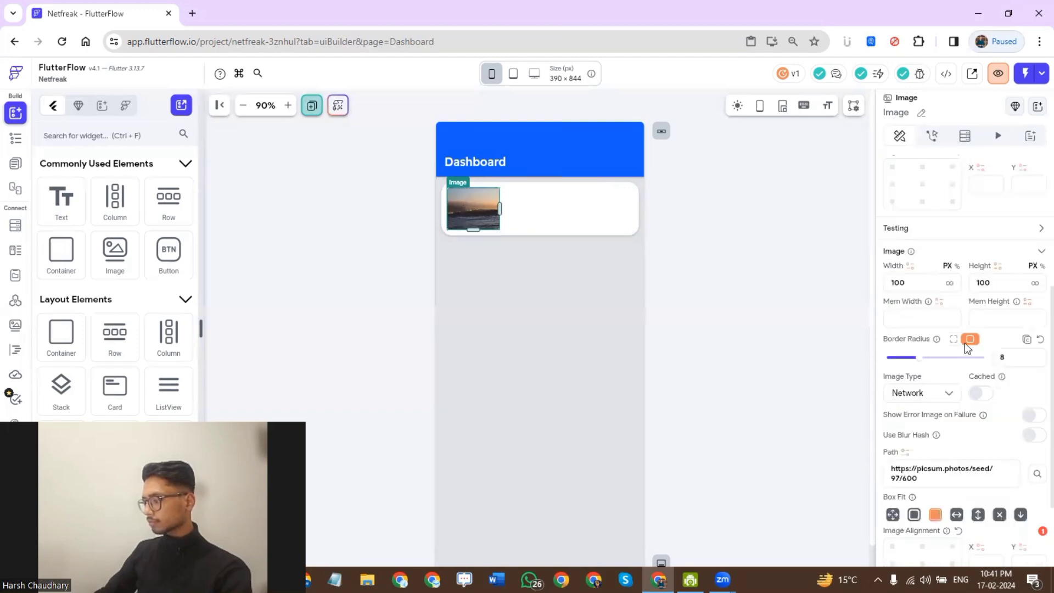
click(908, 359)
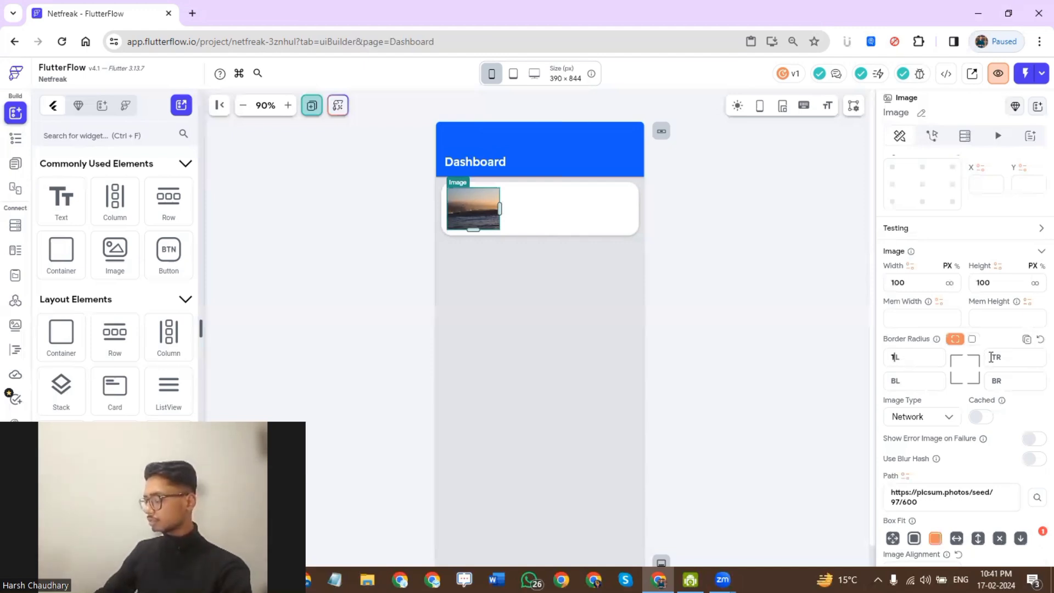
text(1000)
key(BackSpace)
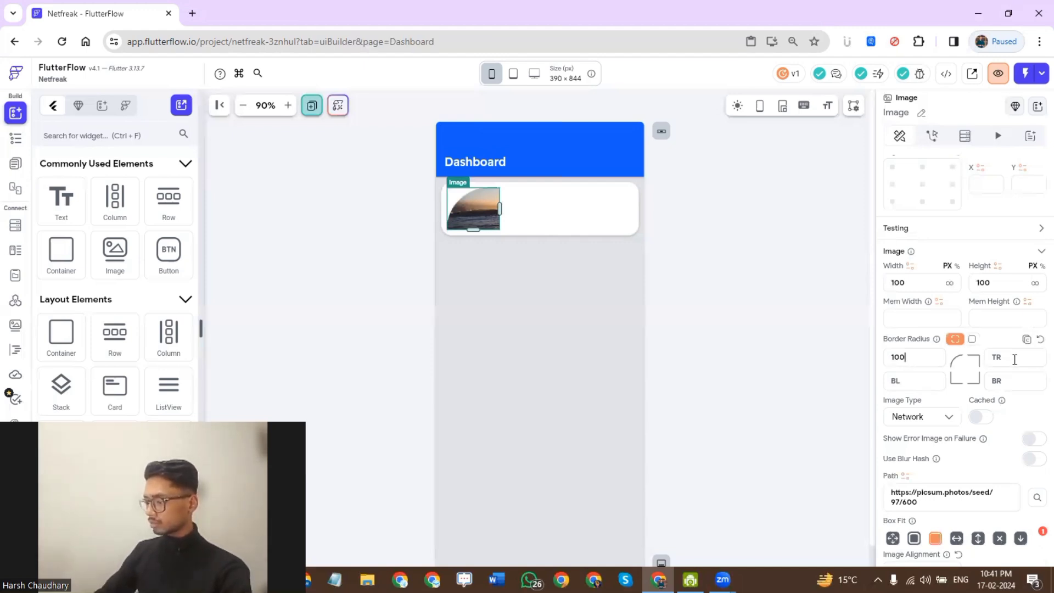
text(100)
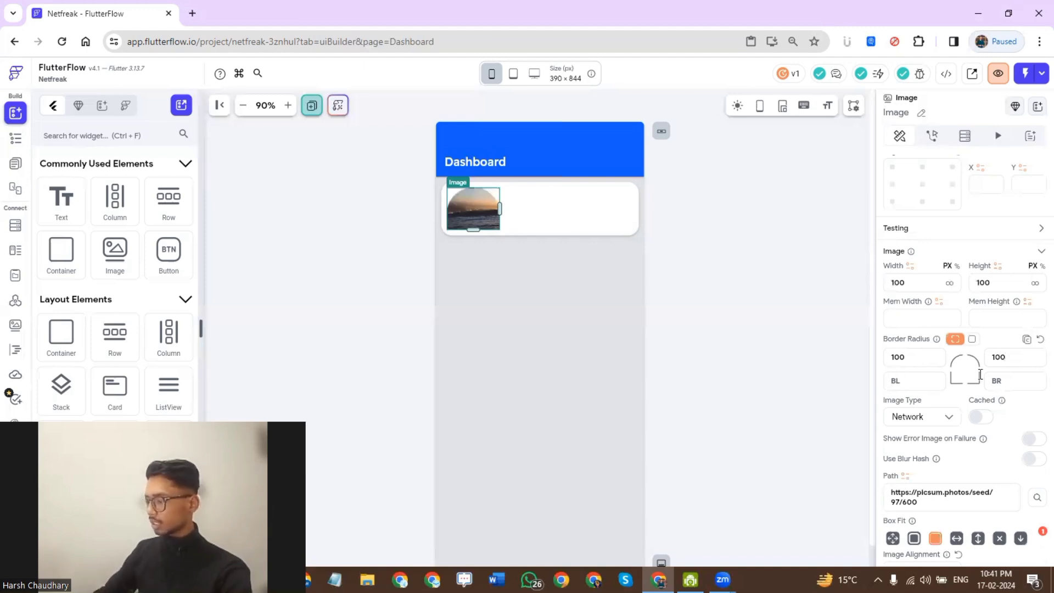
text(100)
click(994, 381)
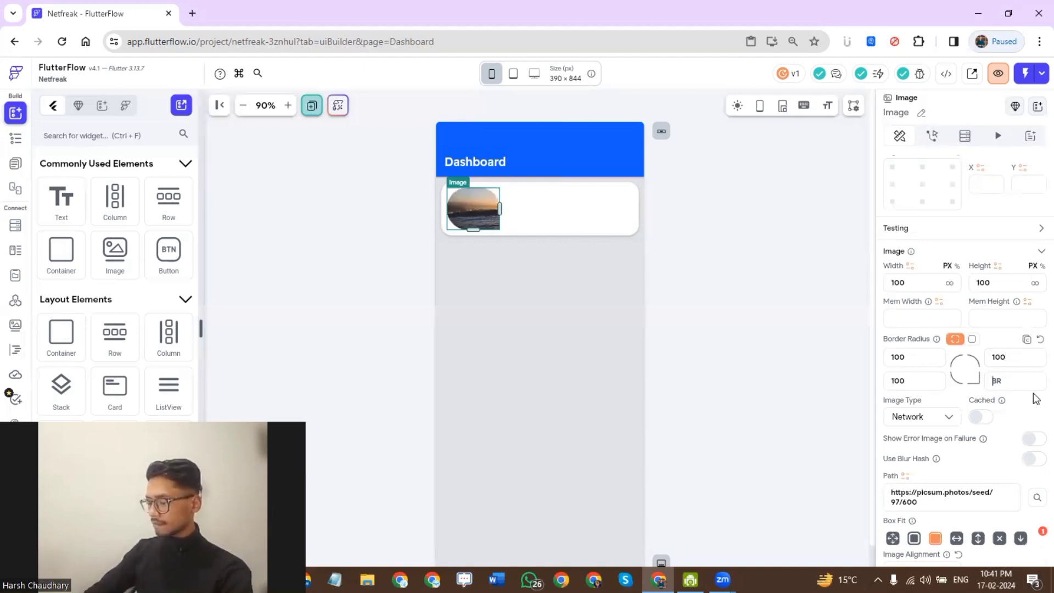
text(100)
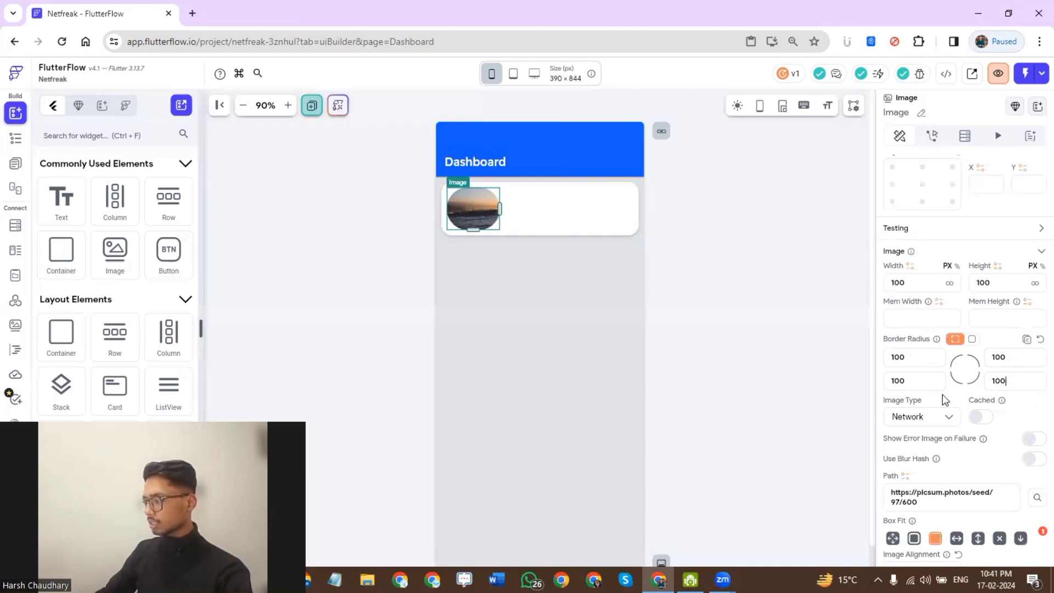
- Resize the round image in the card to a width and height of 80 px
scroll(988, 395, up, 2)
click(973, 407)
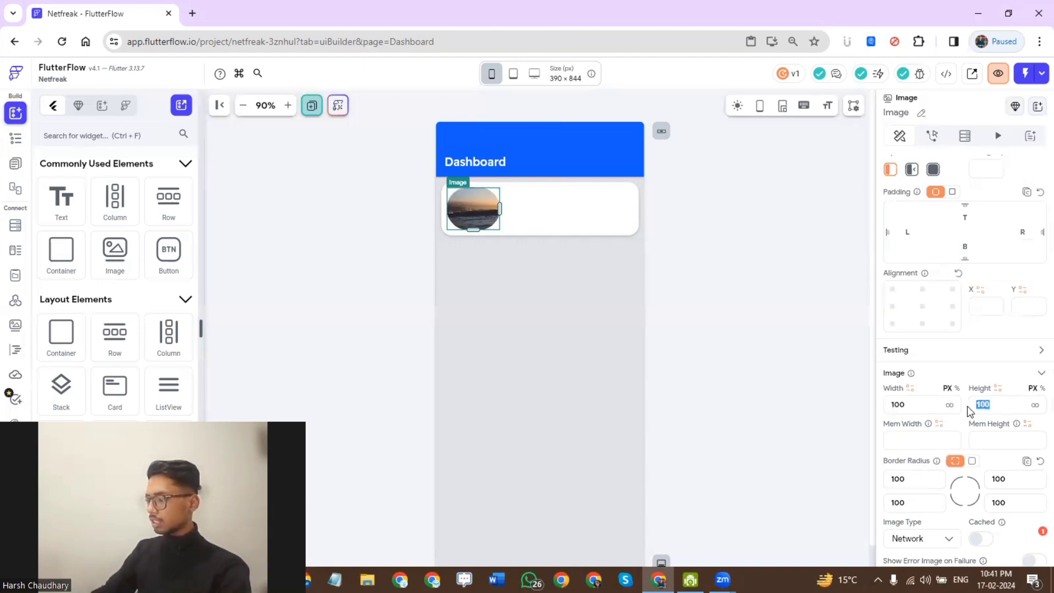
text(80)
key(shift+Tab)
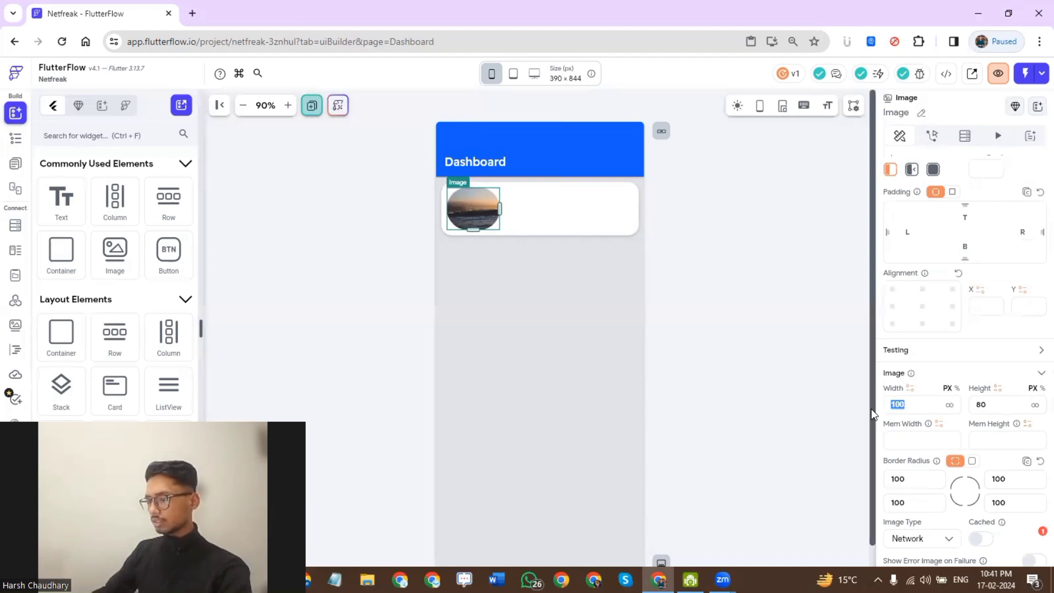
click(737, 378)
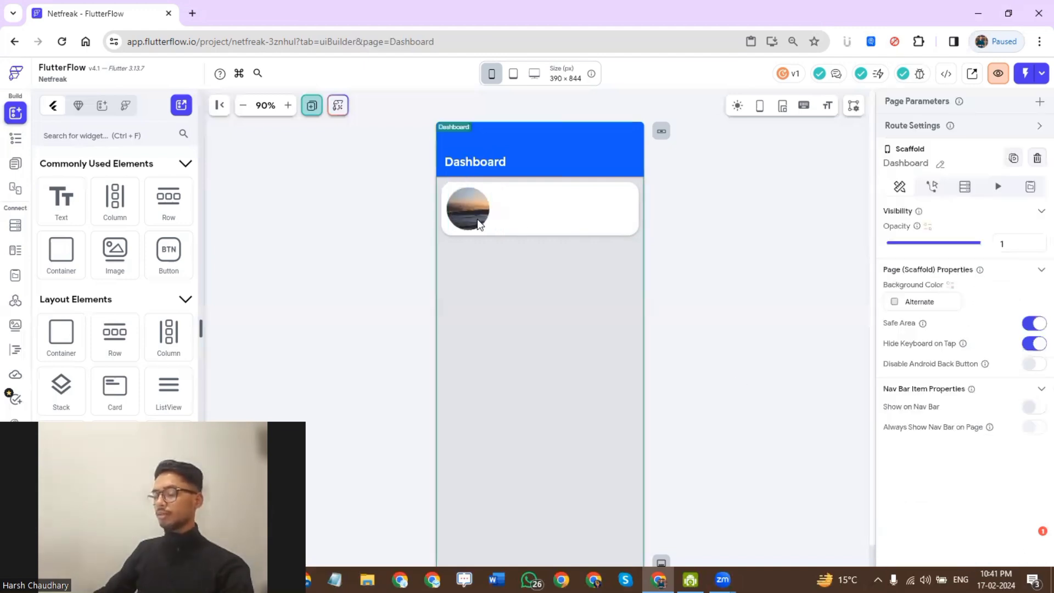
- Place a Text widget beside the image in the row and set its left padding to 10
click(506, 218)
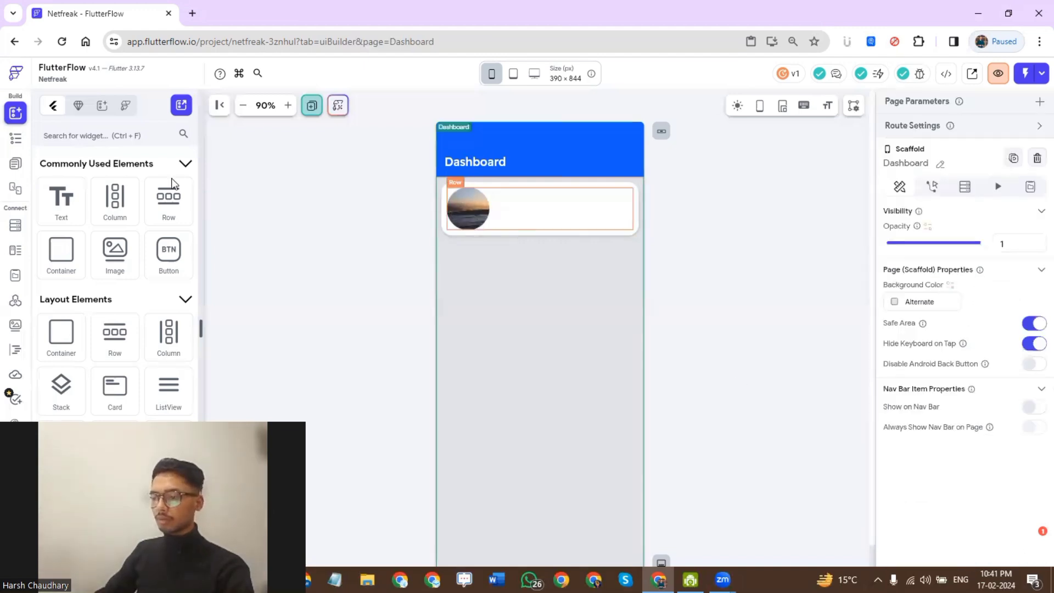
drag(61, 199, 513, 208)
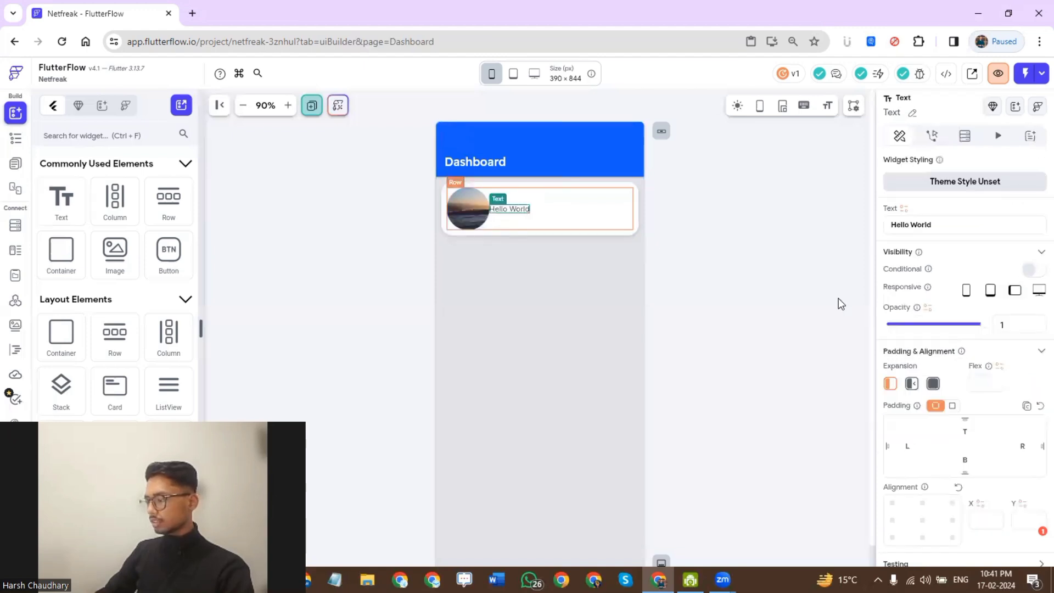
scroll(915, 341, down, 2)
click(915, 326)
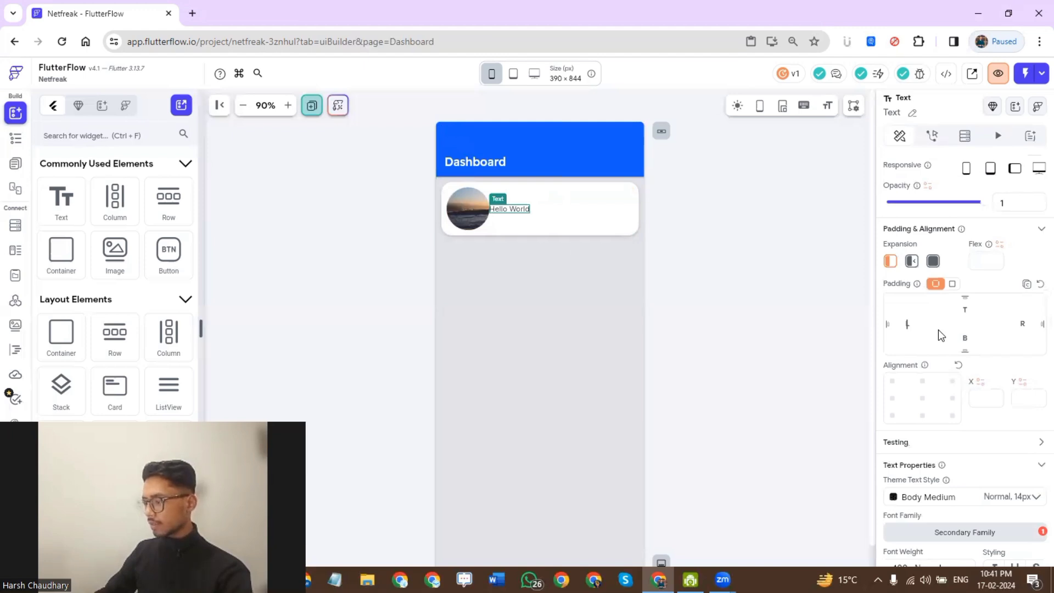
text(10)
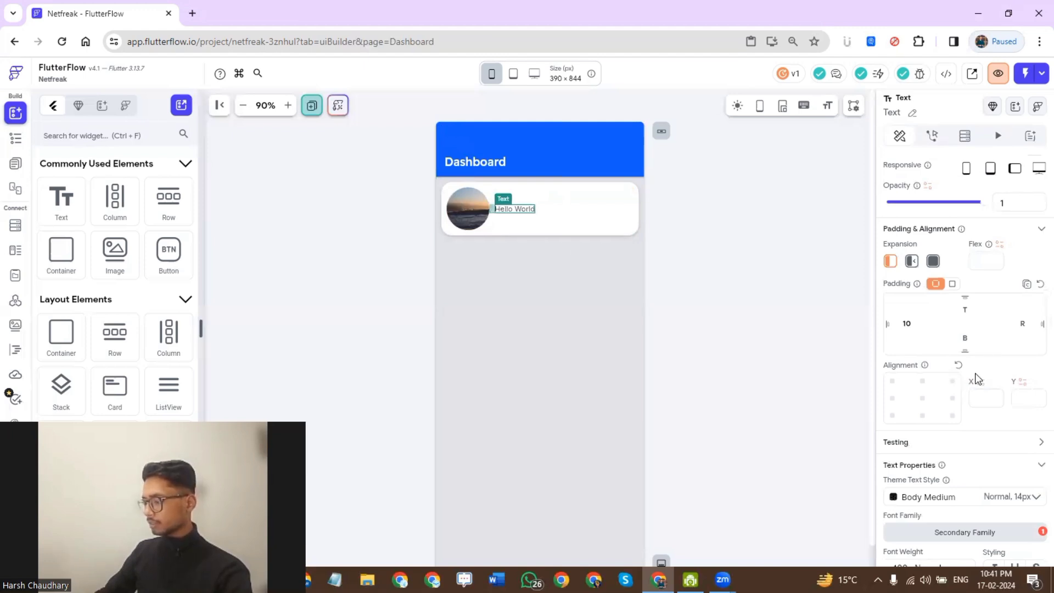
- Change the wording of the text beside the image to "Google Reviews"
scroll(975, 373, up, 2)
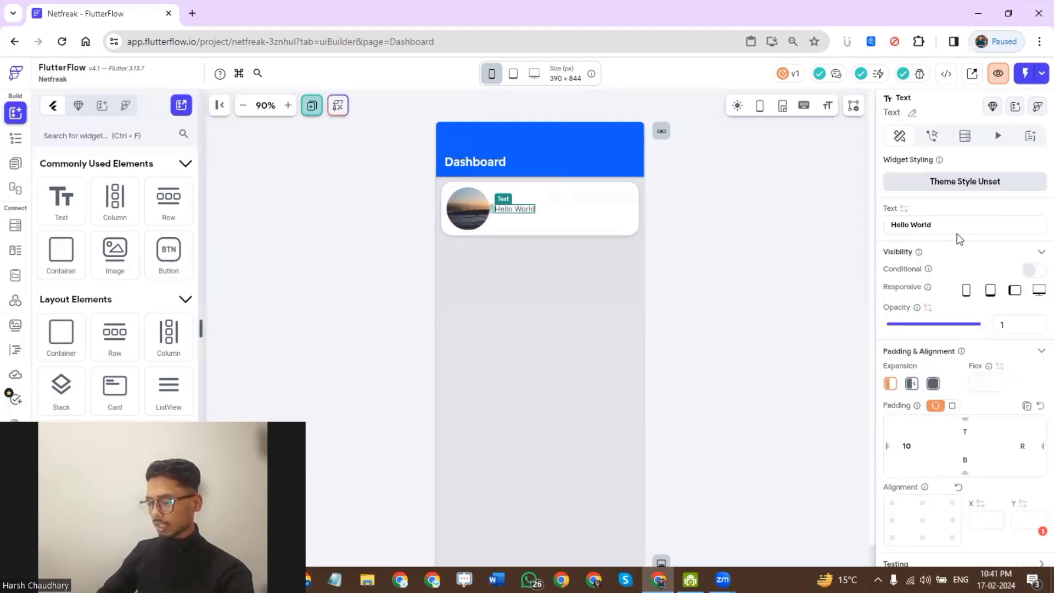
triple_click(958, 233)
text(G)
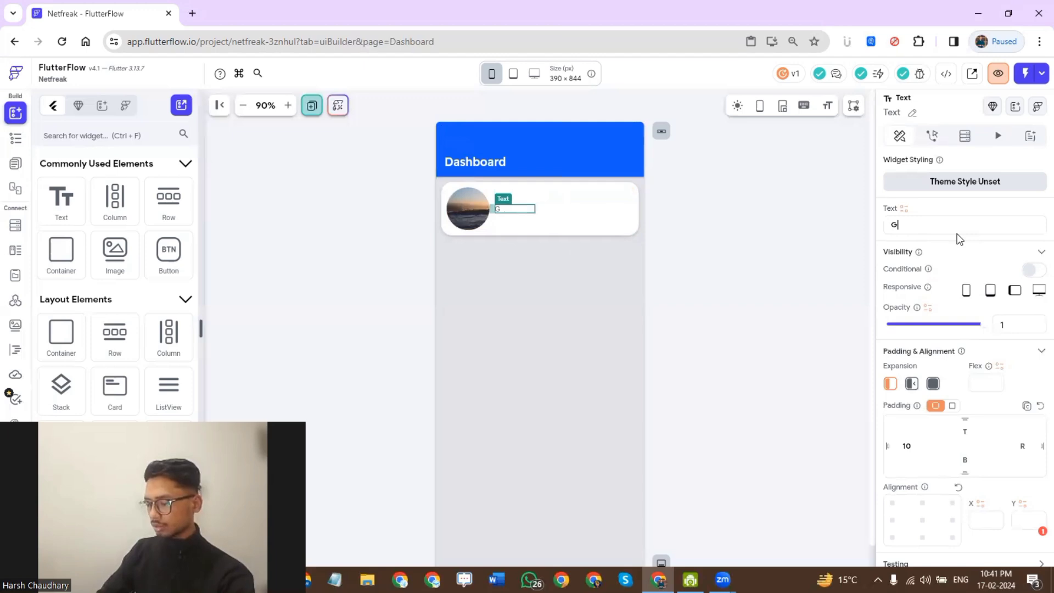
text(oogle )
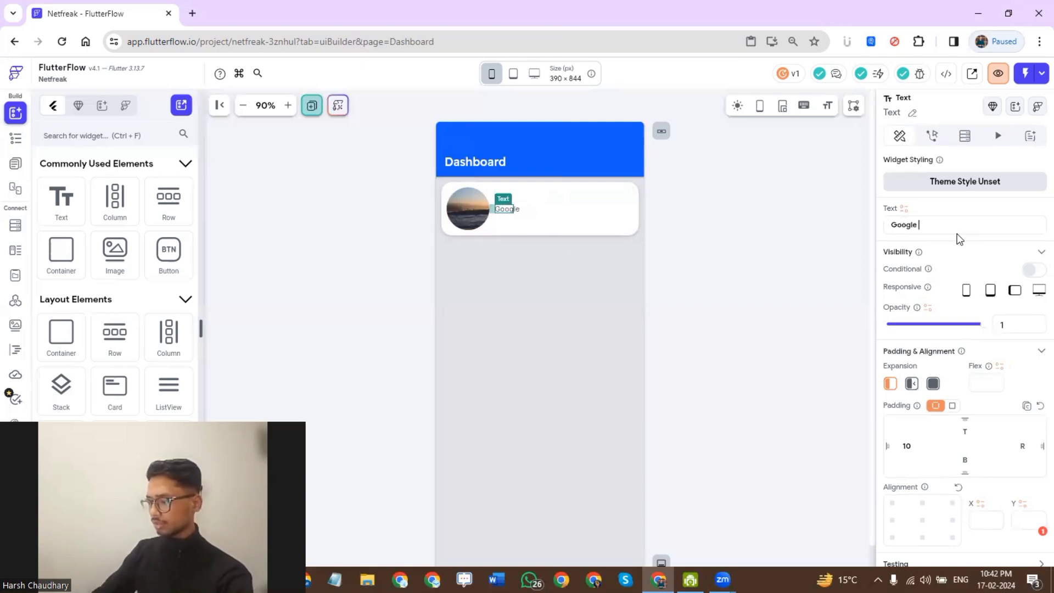
text(Reviews)
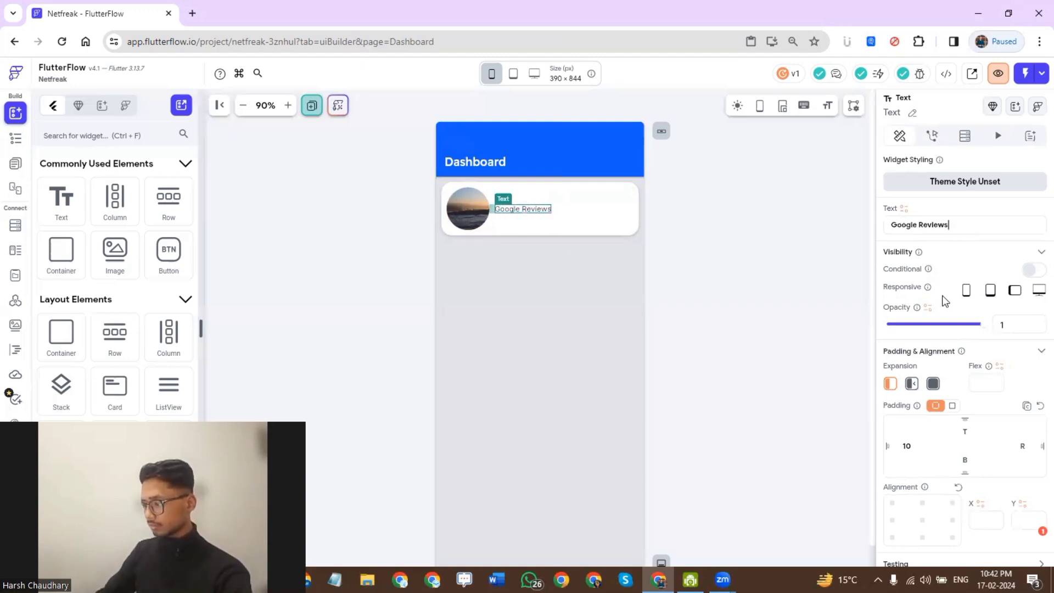
- Set the Google Reviews text's font size to 30 and its font weight to 700 - Bold
scroll(946, 307, down, 6)
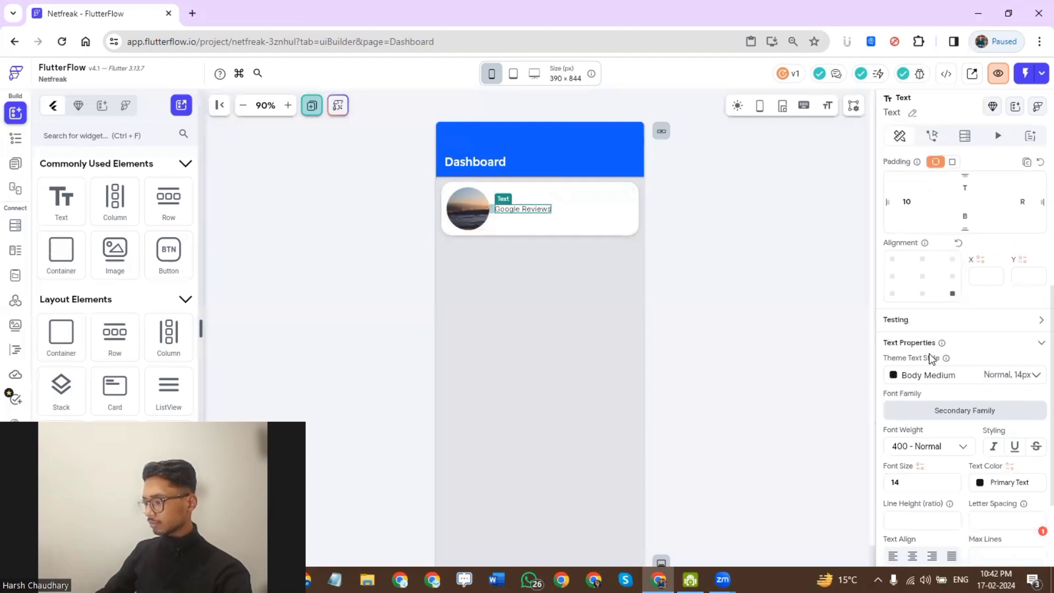
drag(906, 369, 873, 373)
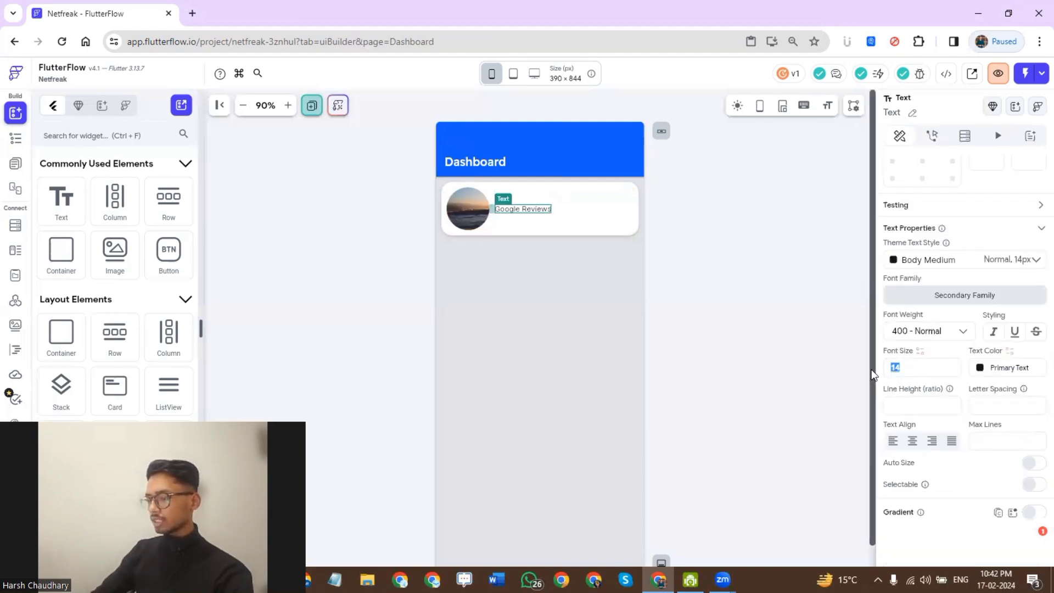
text(20)
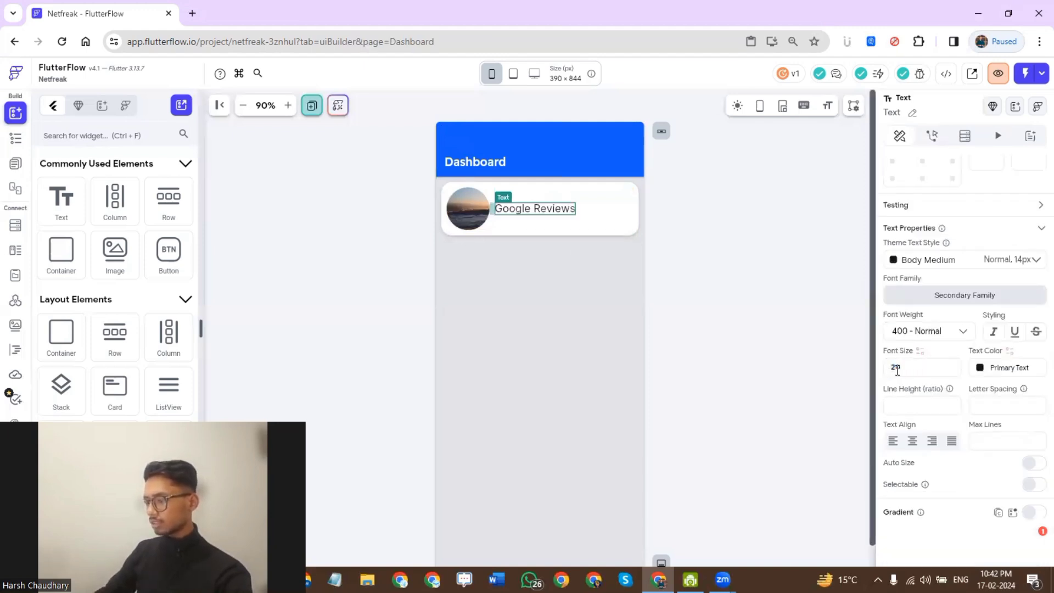
key(BackSpace)
key(BackSpace)
text(3)
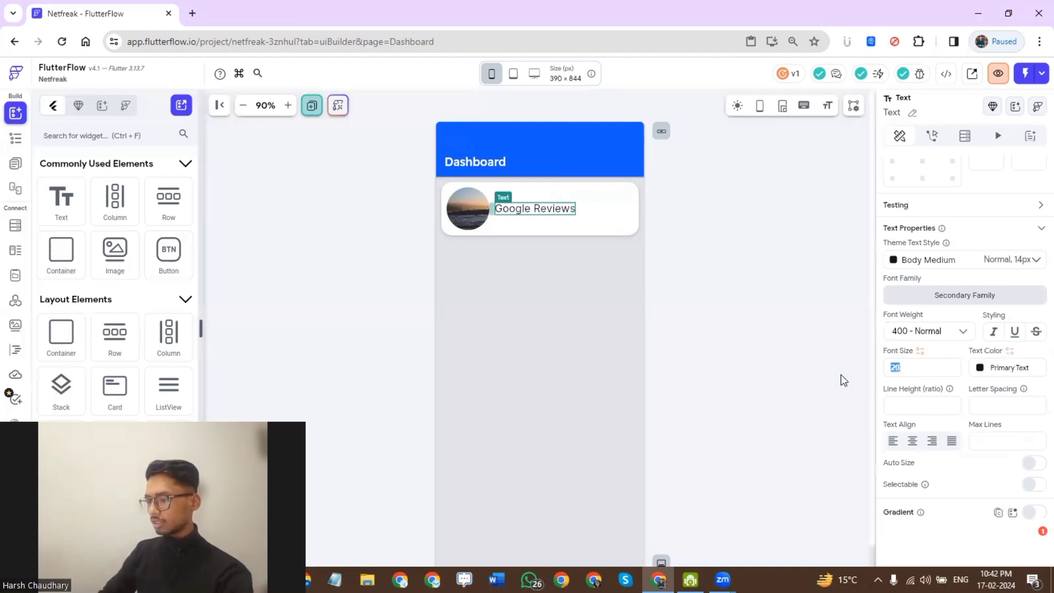
text(0)
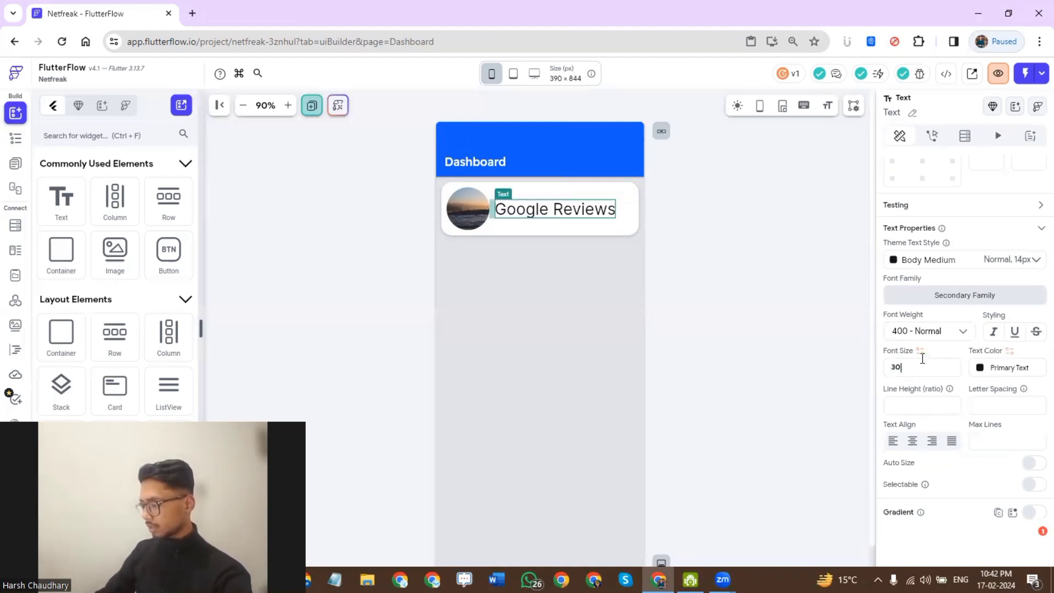
click(921, 336)
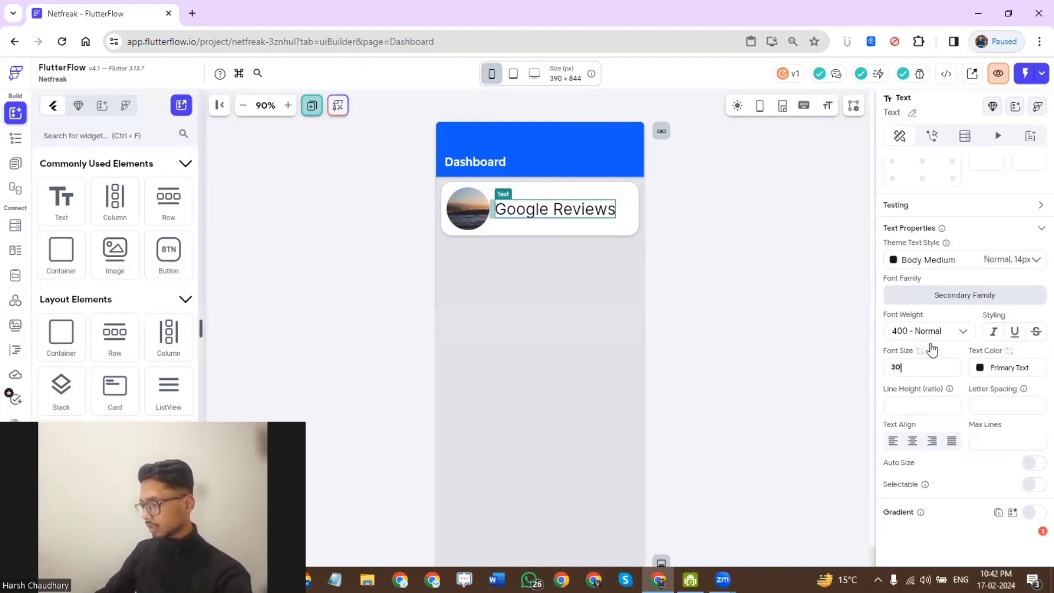
click(906, 417)
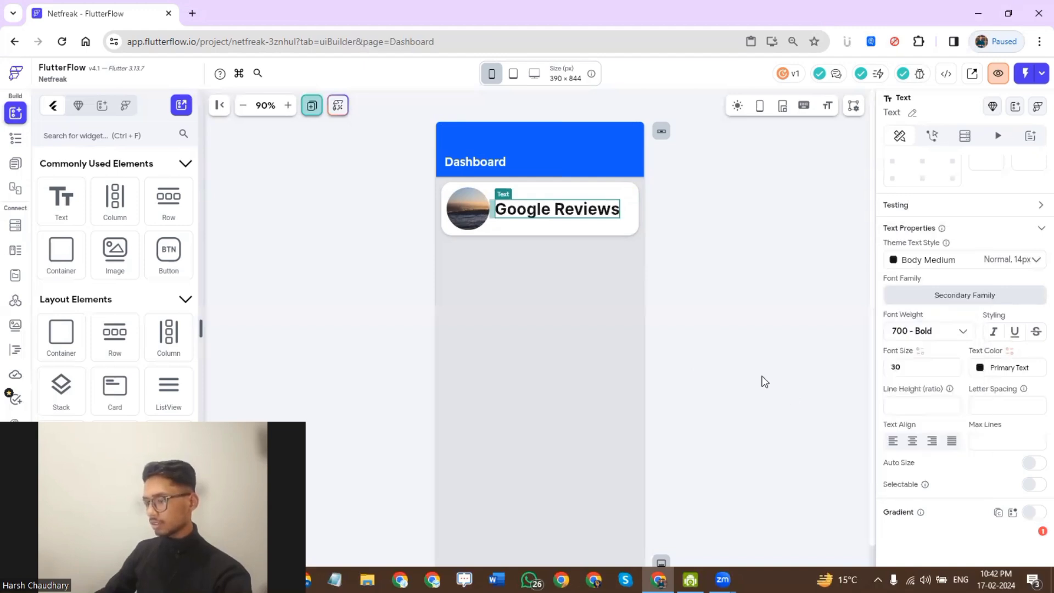
click(696, 353)
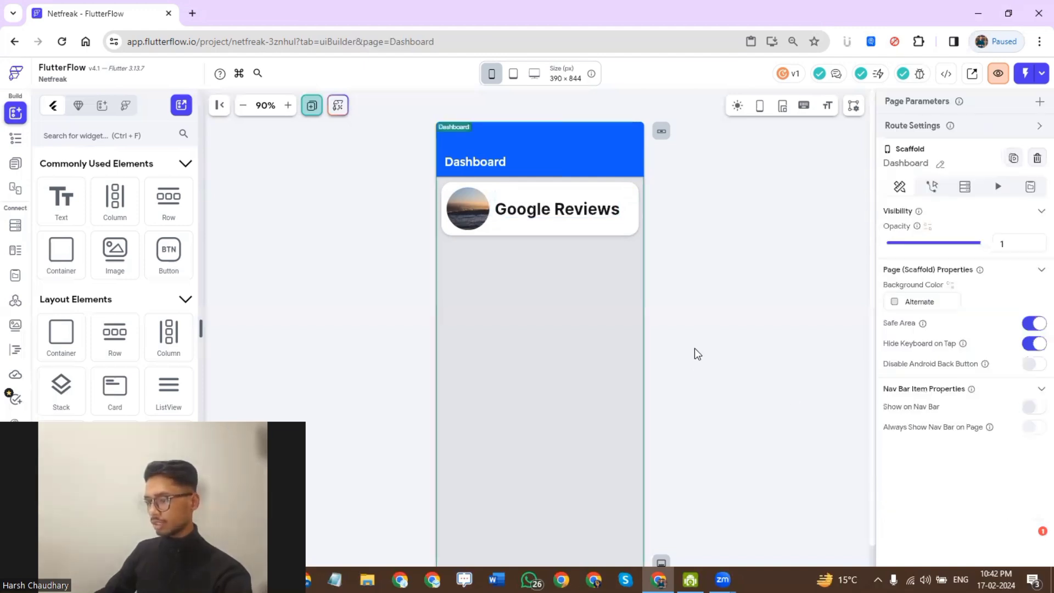
click(479, 222)
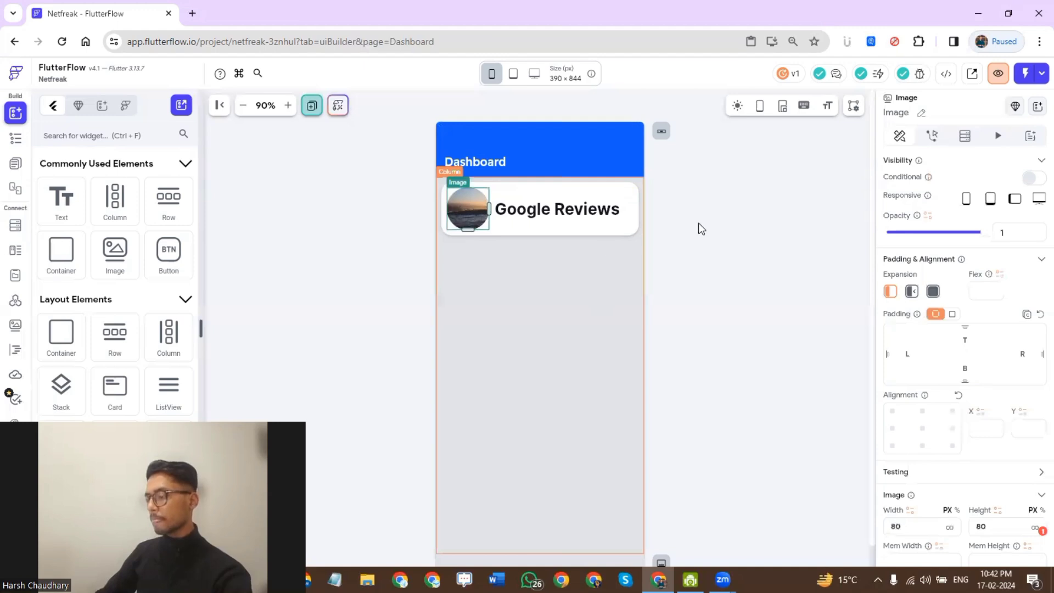
click(631, 238)
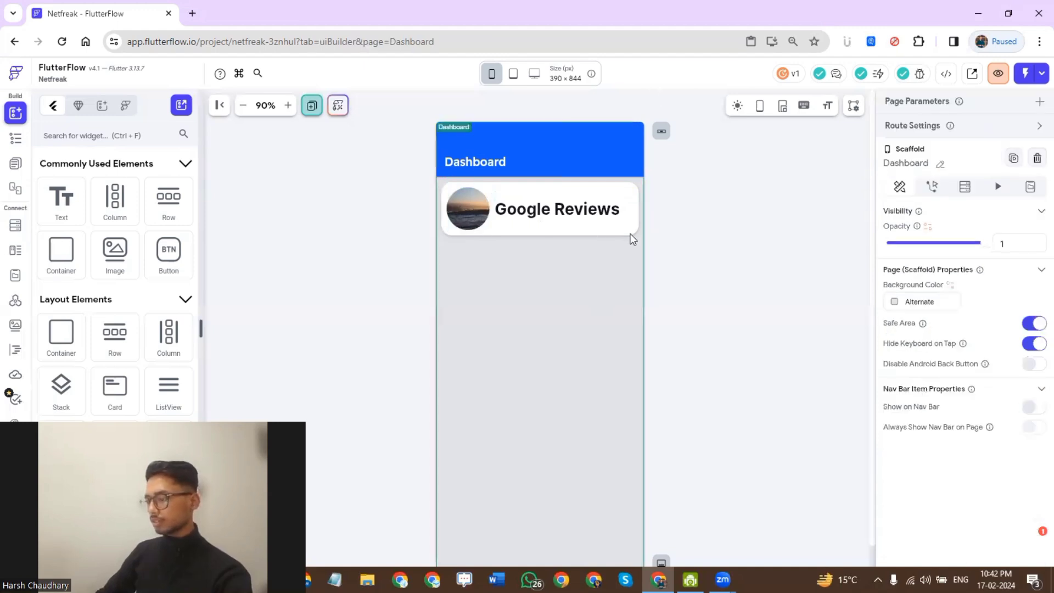
click(631, 238)
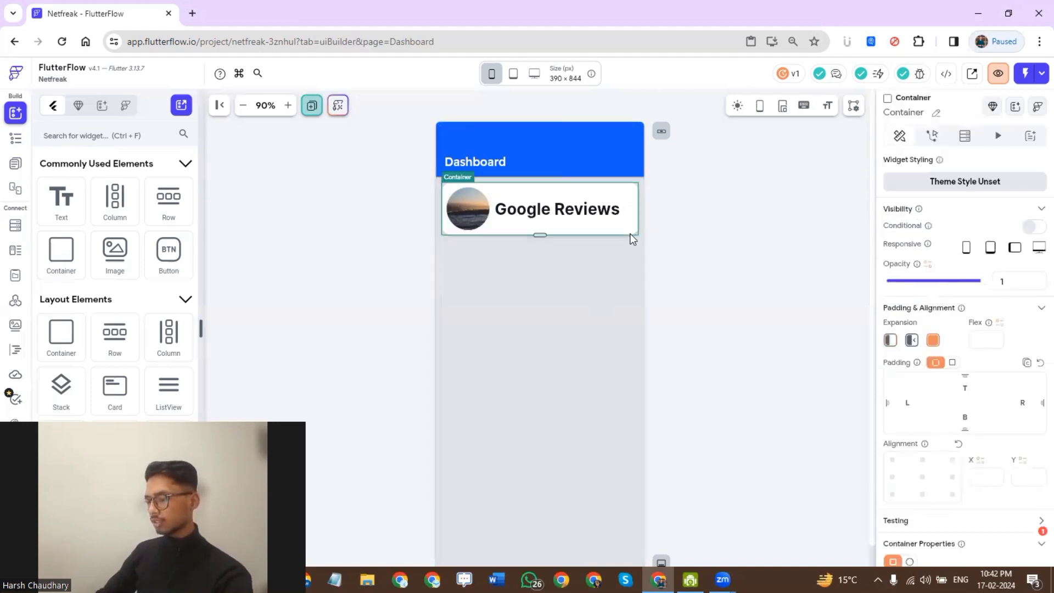
key(ctrl+d)
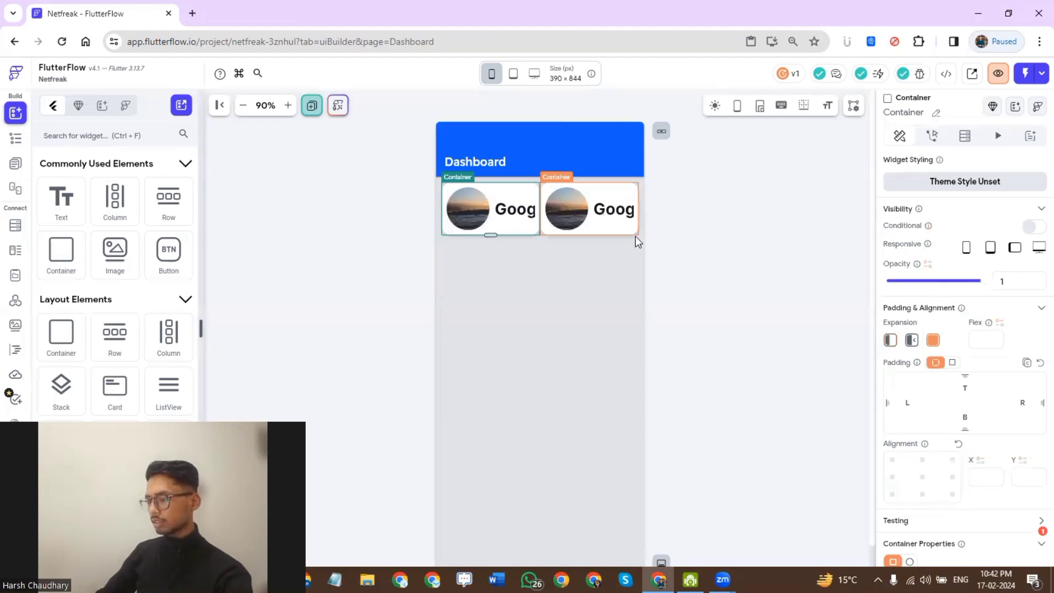
key(ctrl+z)
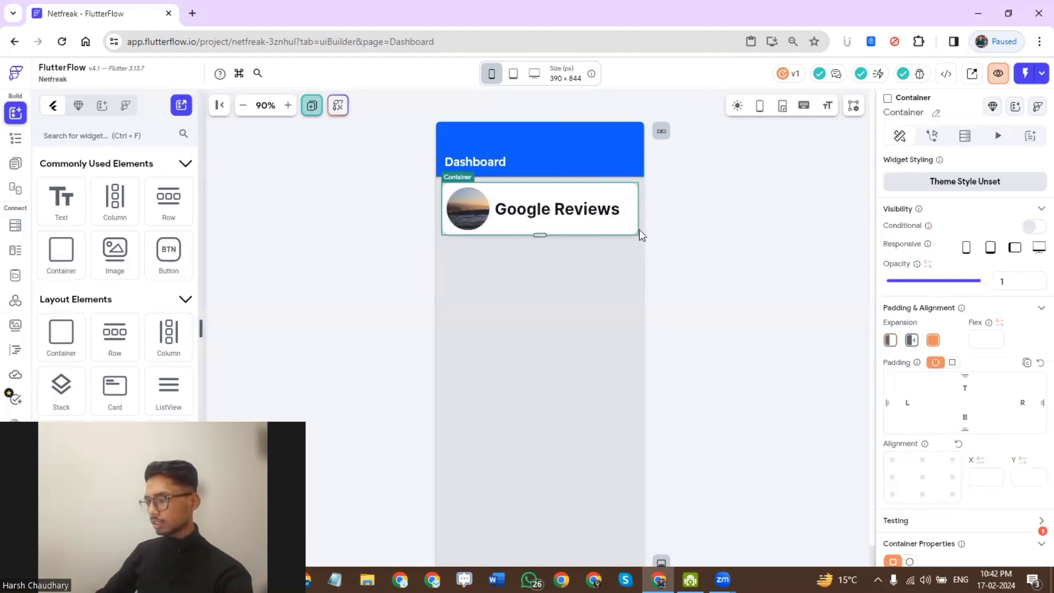
- Duplicate the outer row holding the Google Reviews card three times in the Dashboard column
click(639, 230)
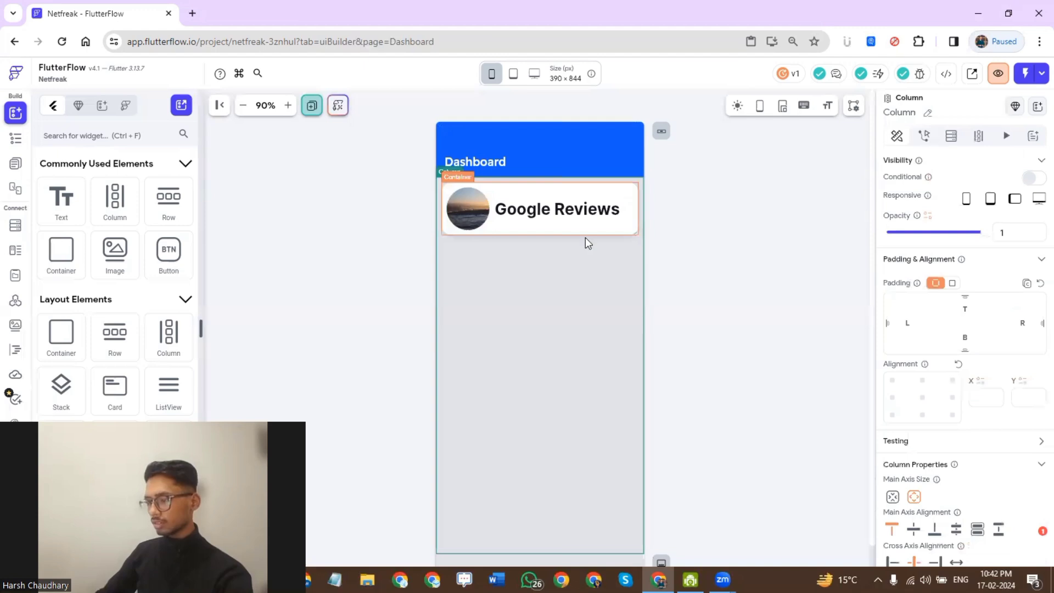
click(447, 184)
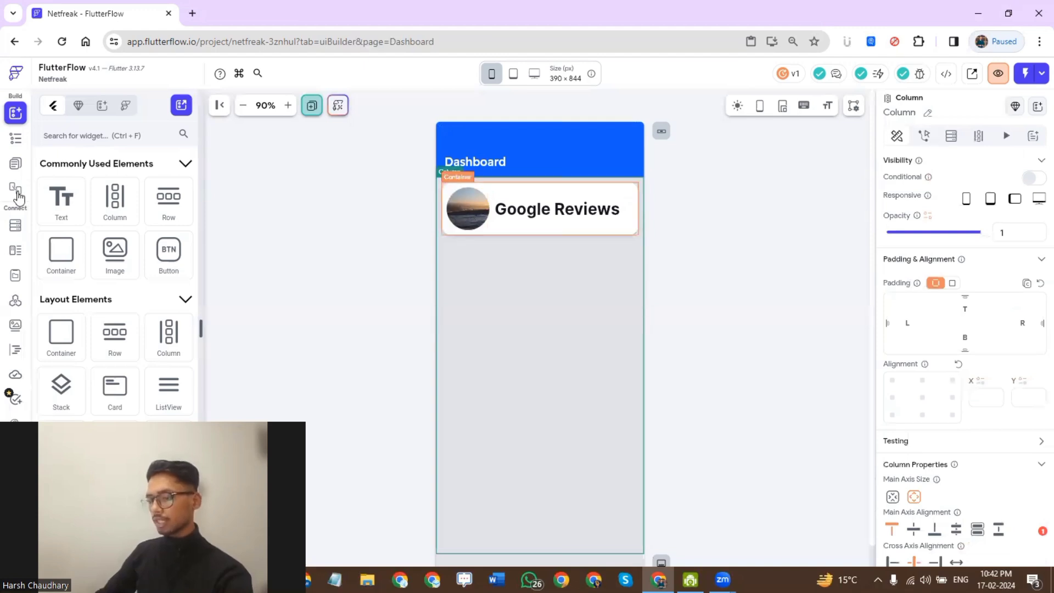
click(15, 138)
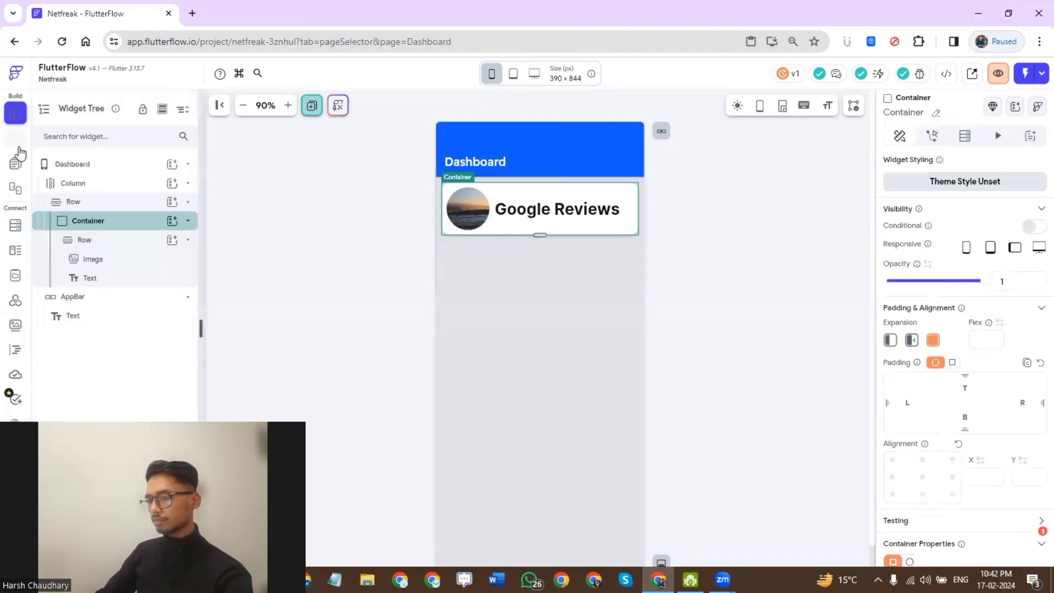
click(15, 163)
click(15, 138)
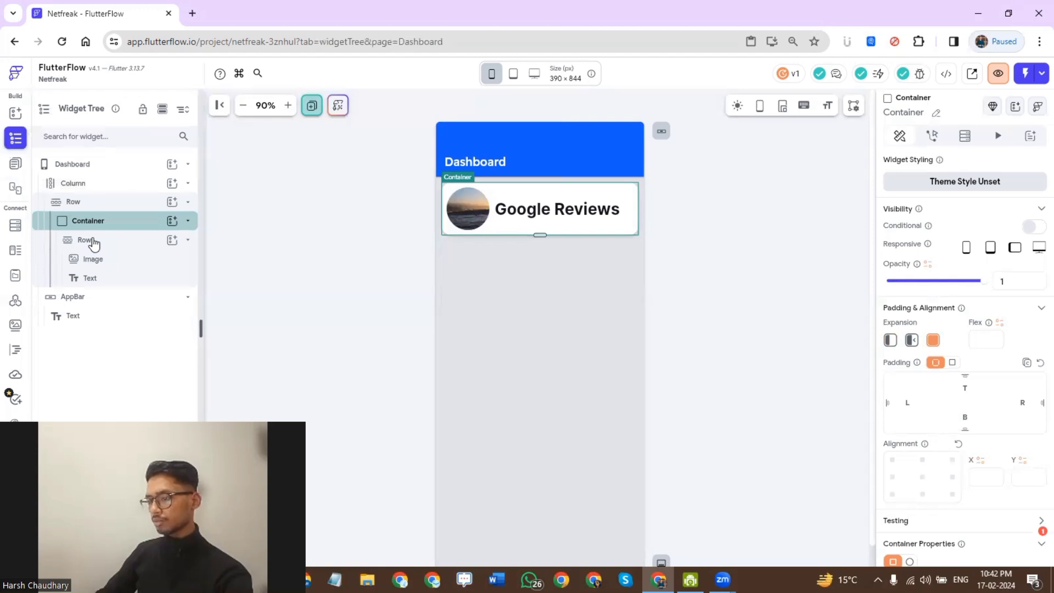
click(90, 240)
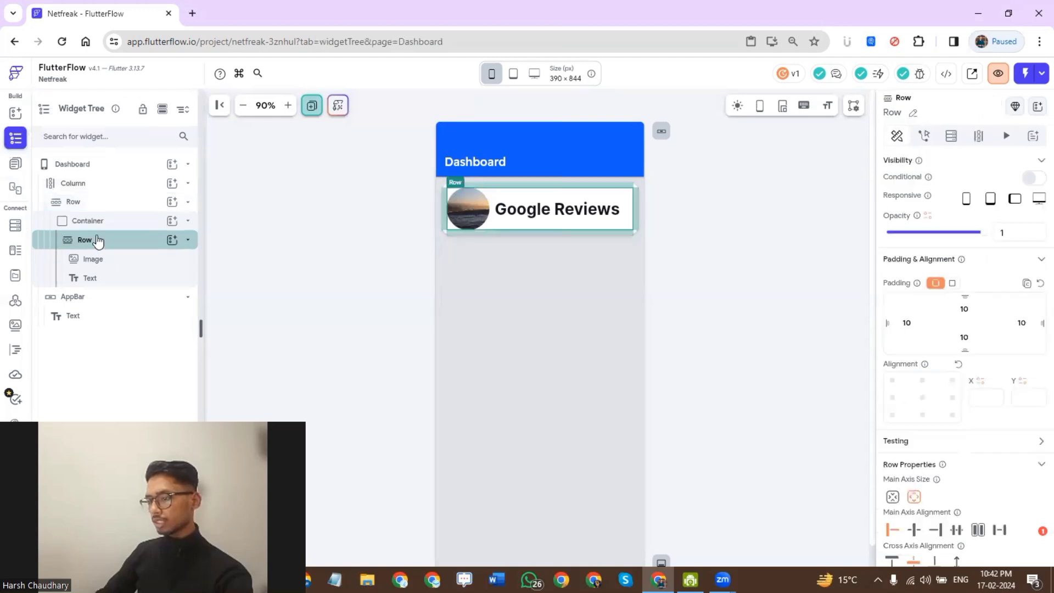
click(82, 203)
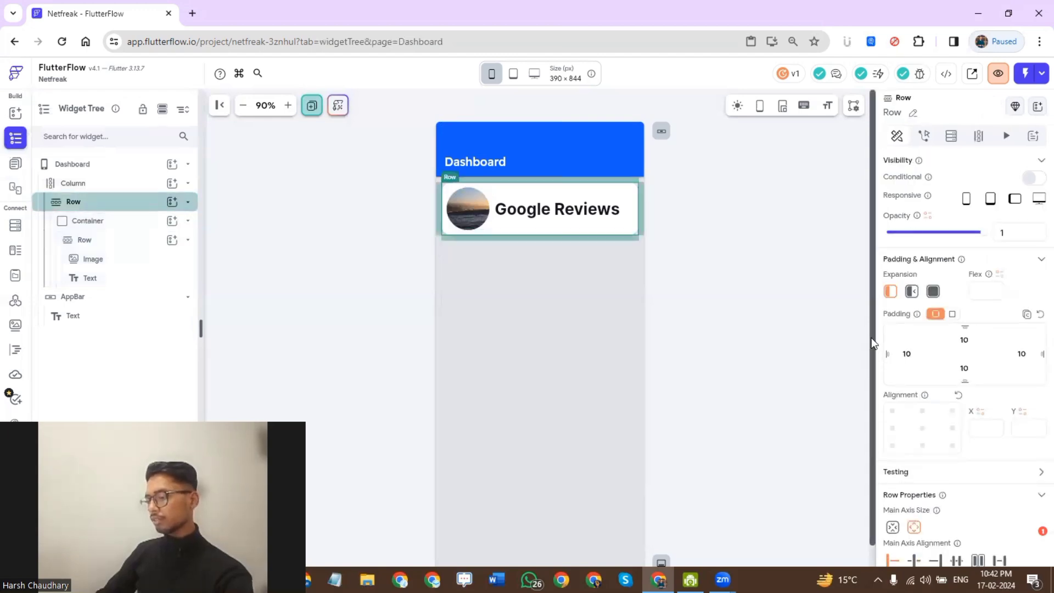
key(ctrl+d)
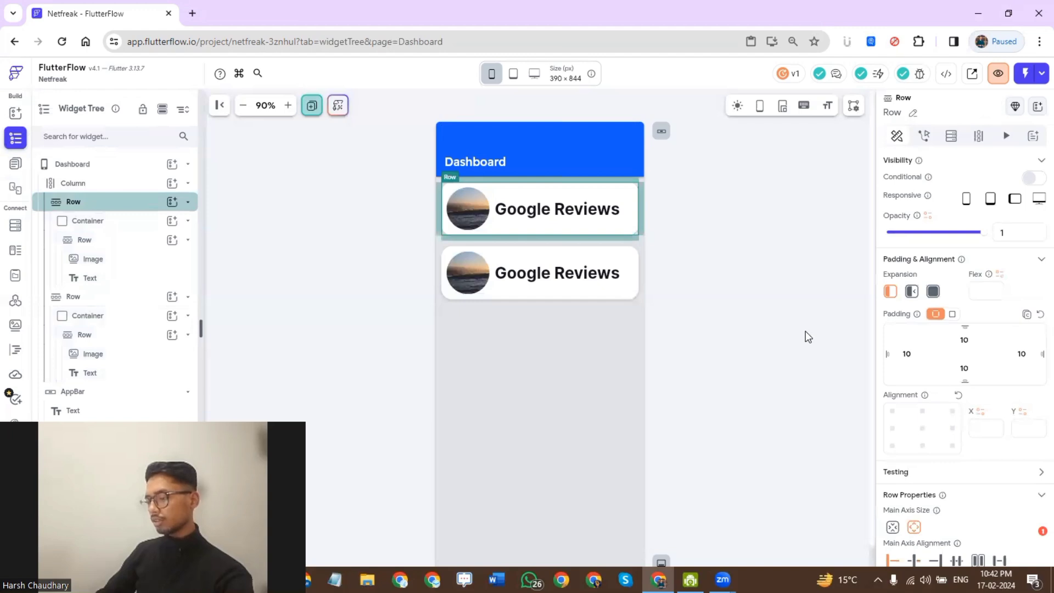
key(ctrl+d)
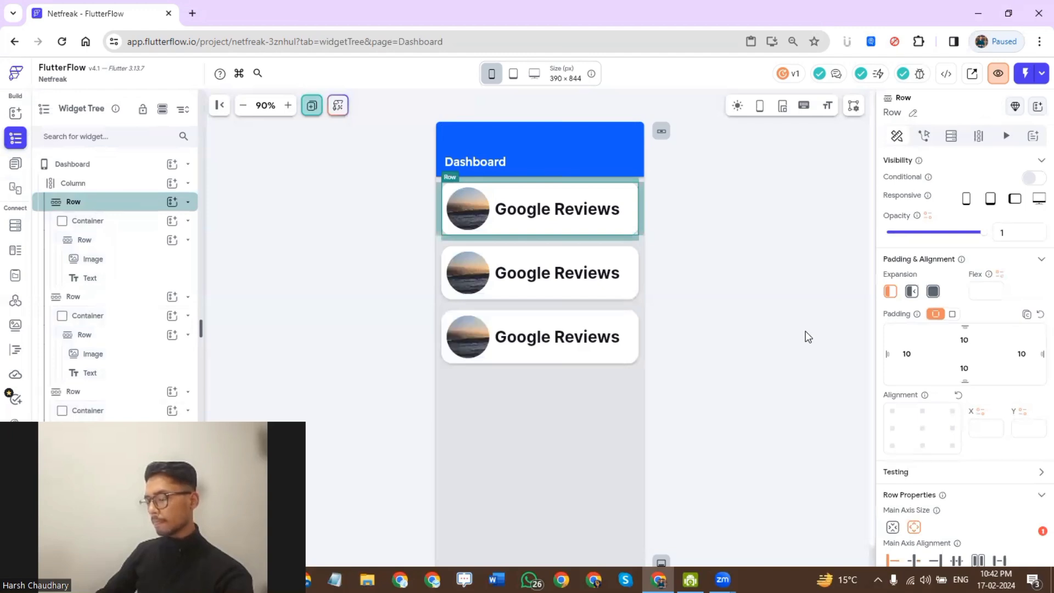
key(ctrl+d)
click(658, 398)
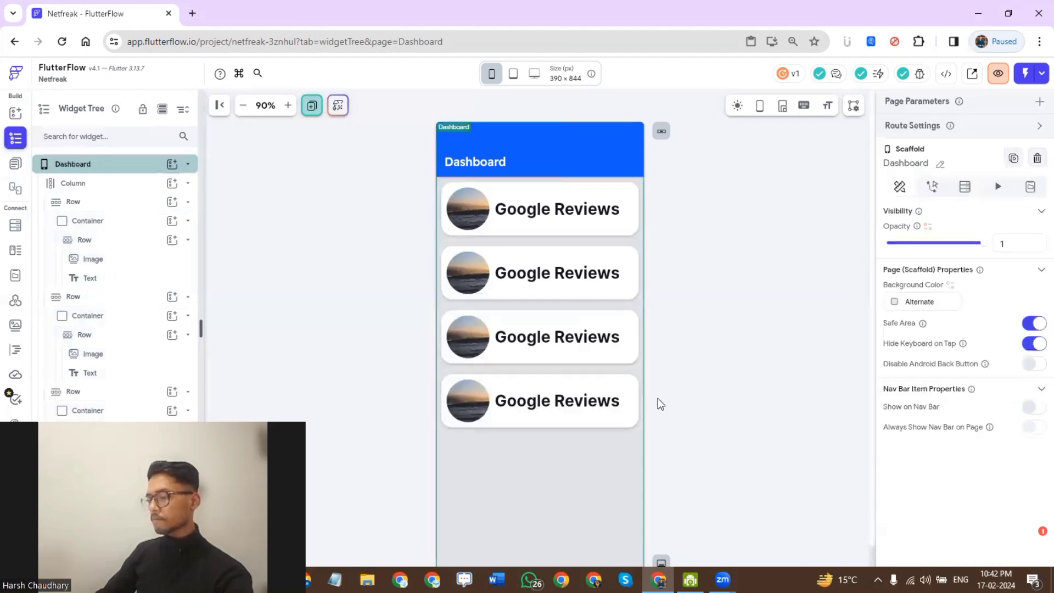
- Change the title text of the second card to "Trustpilot Reviews"
scroll(658, 397, down, 1)
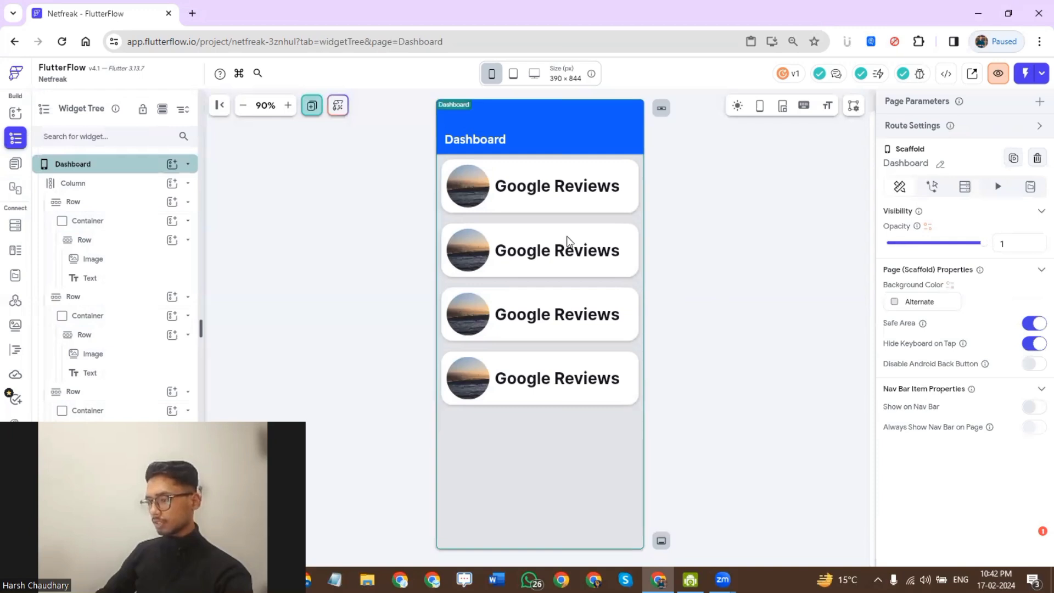
scroll(568, 240, up, 1)
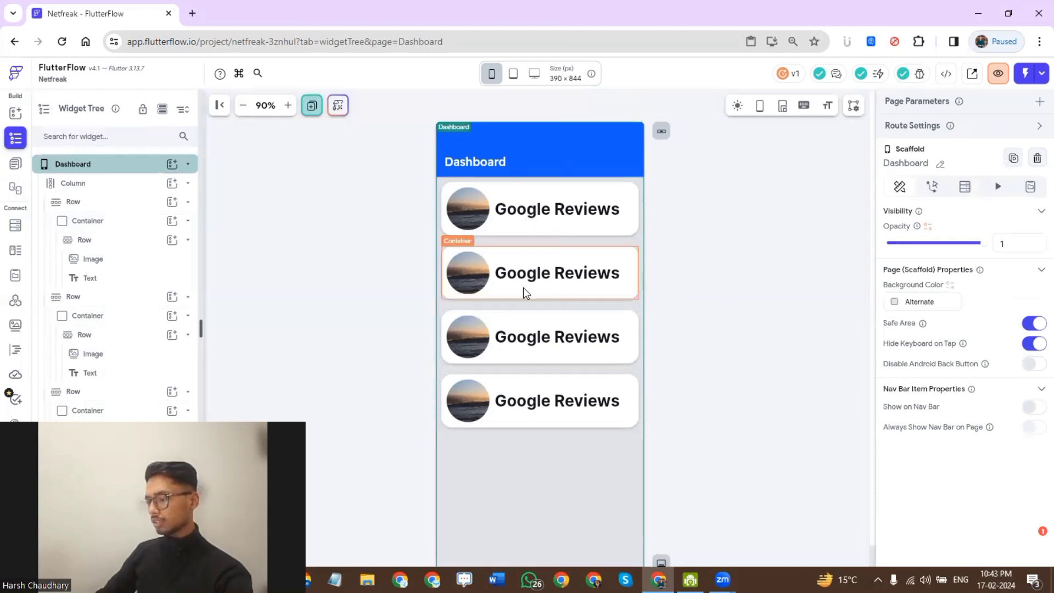
click(565, 276)
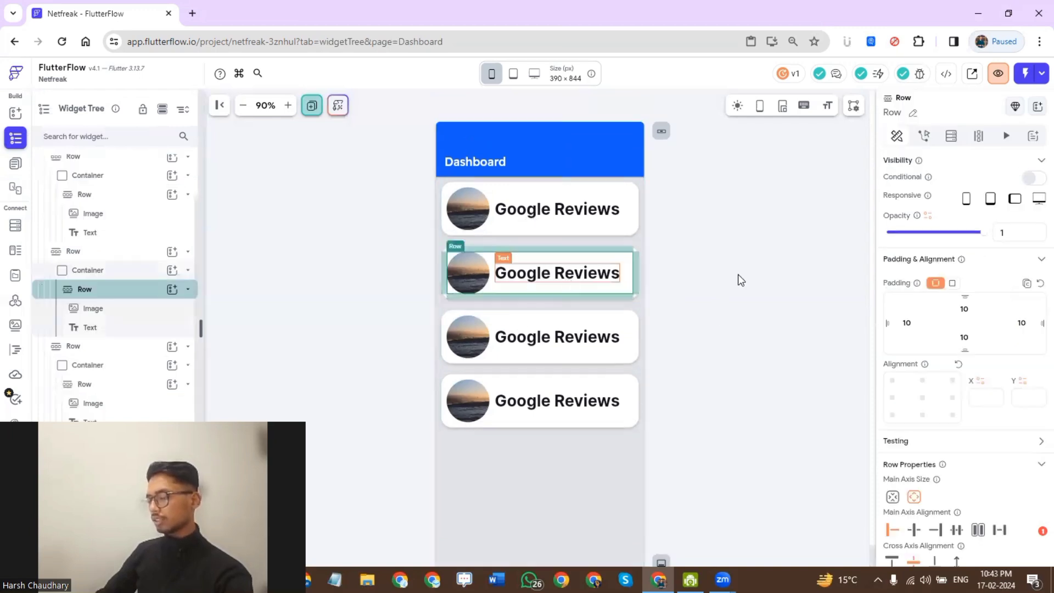
click(569, 277)
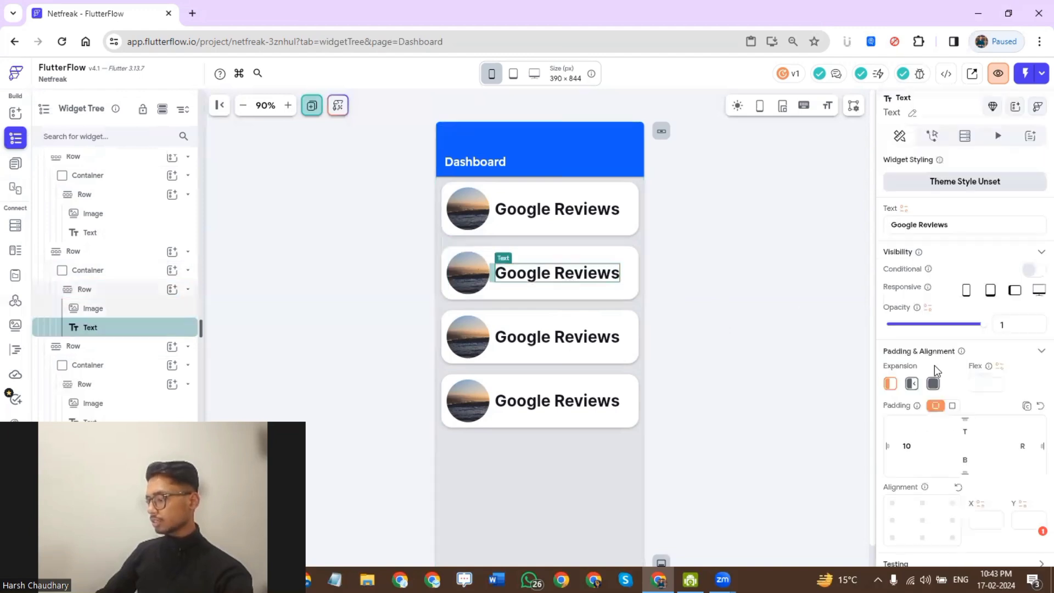
scroll(936, 349, down, 2)
scroll(936, 349, up, 2)
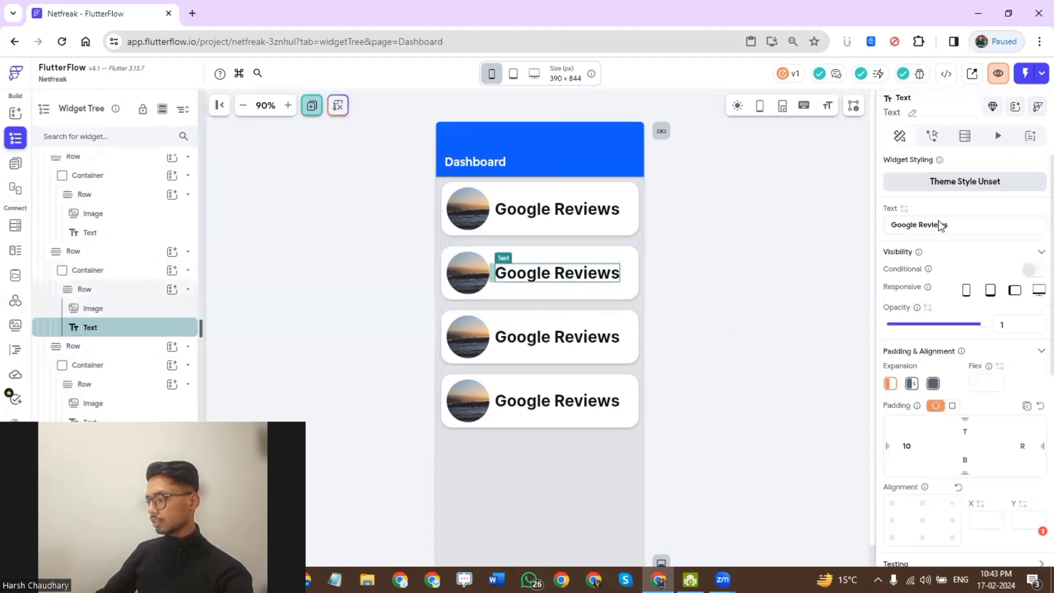
double_click(904, 225)
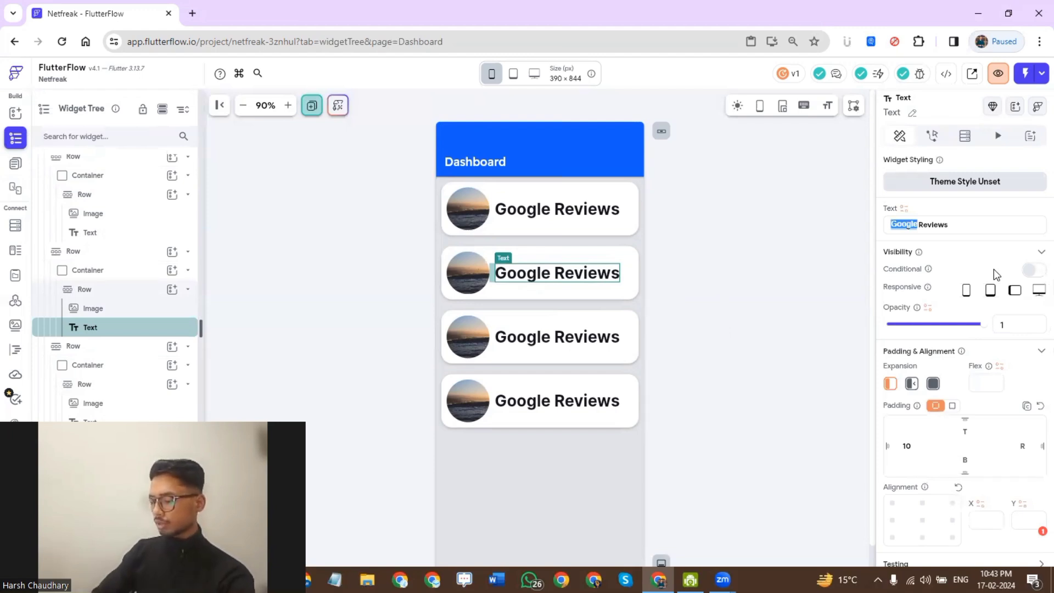
text(Tr)
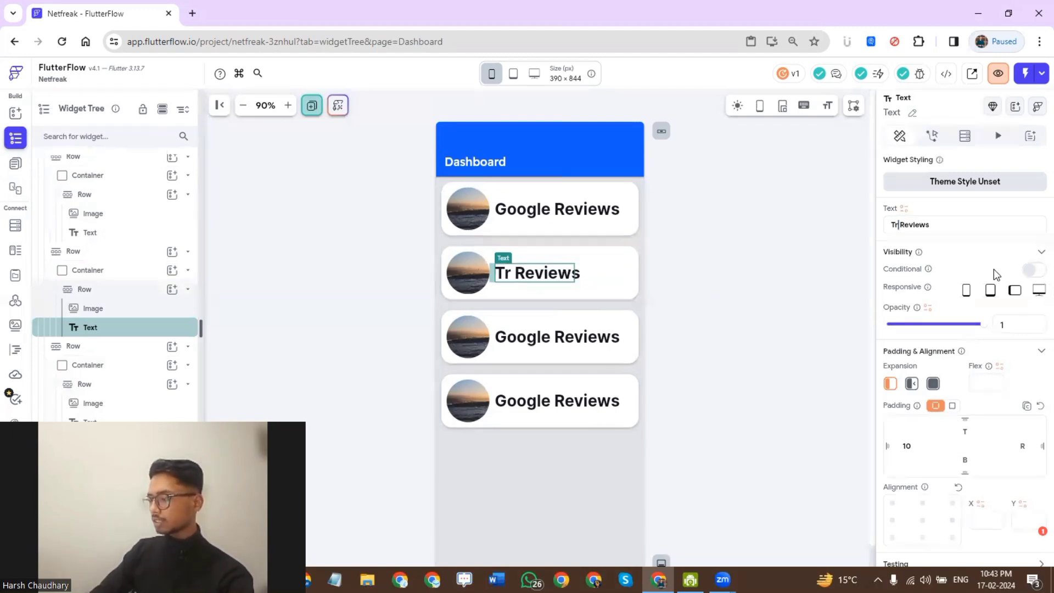
text(ustpilo)
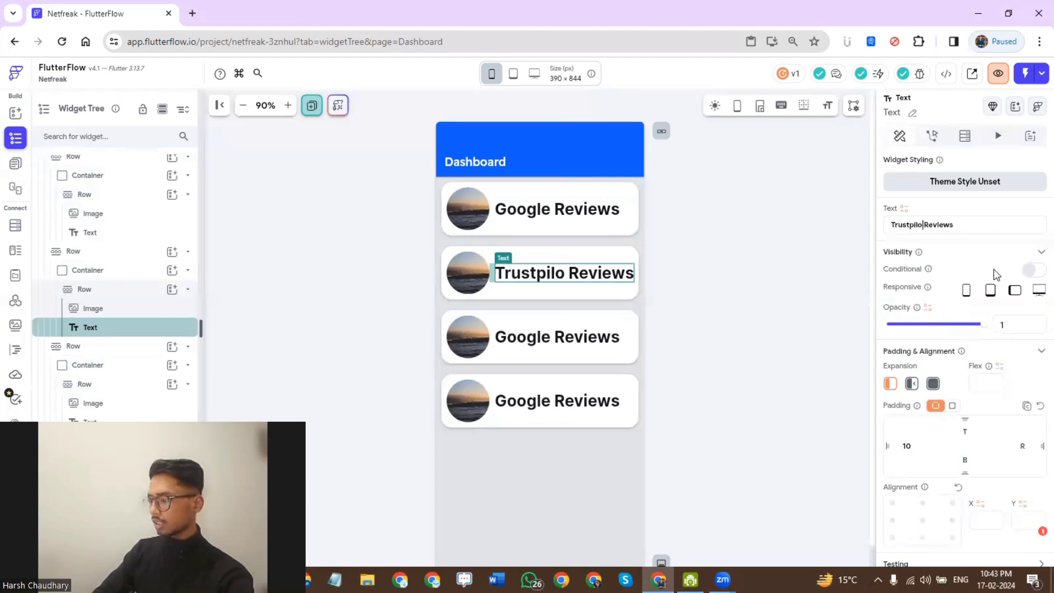
key(BackSpace)
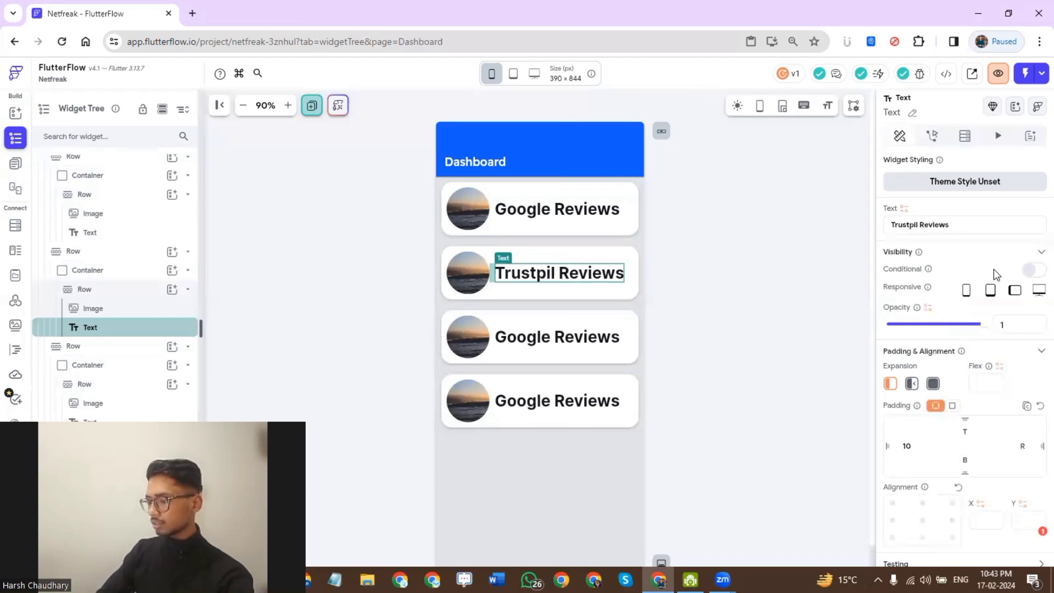
text(o)
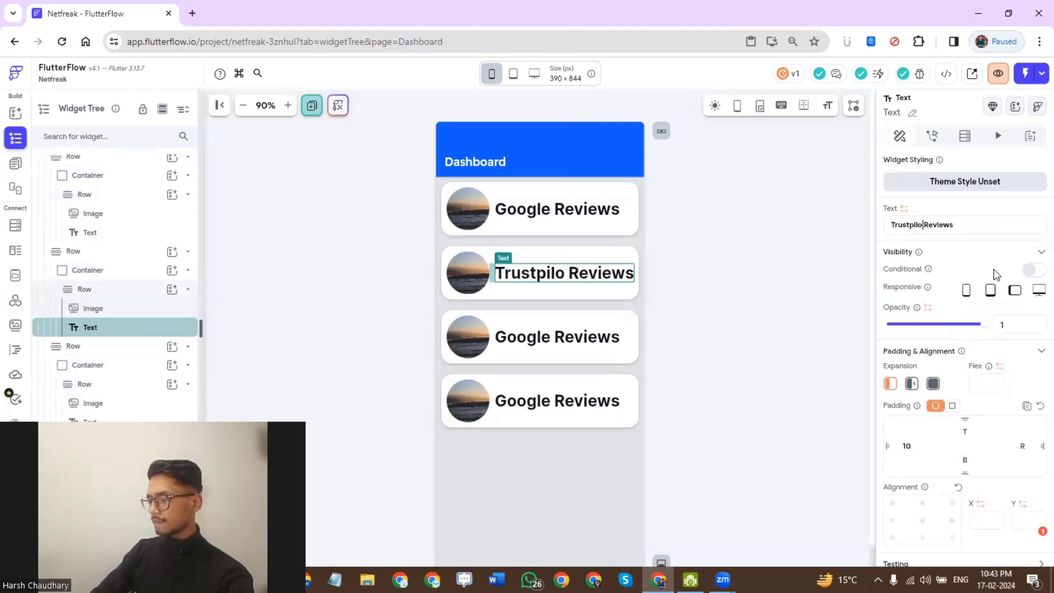
text(t)
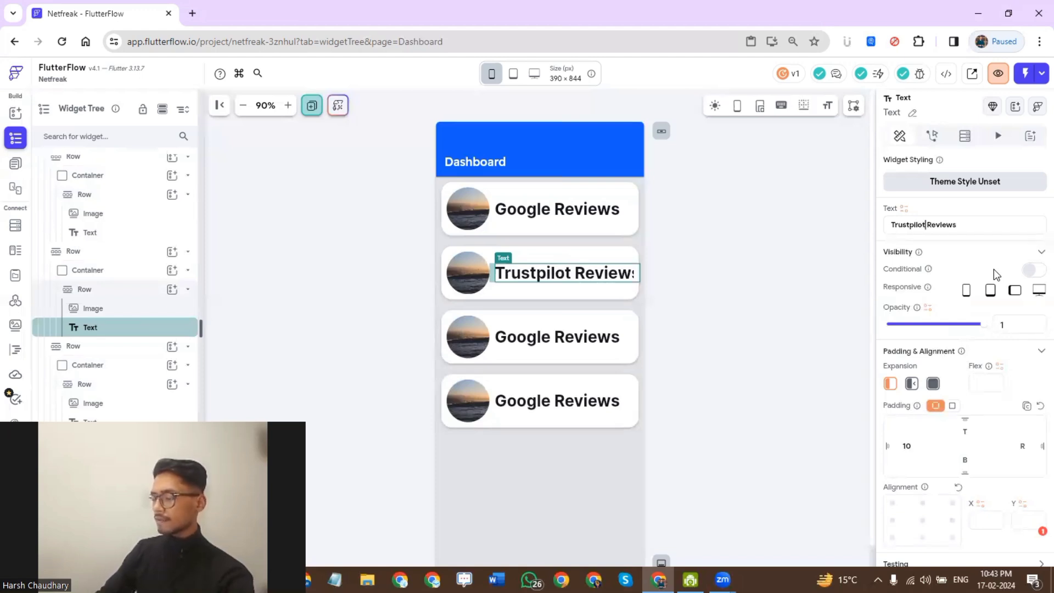
click(813, 357)
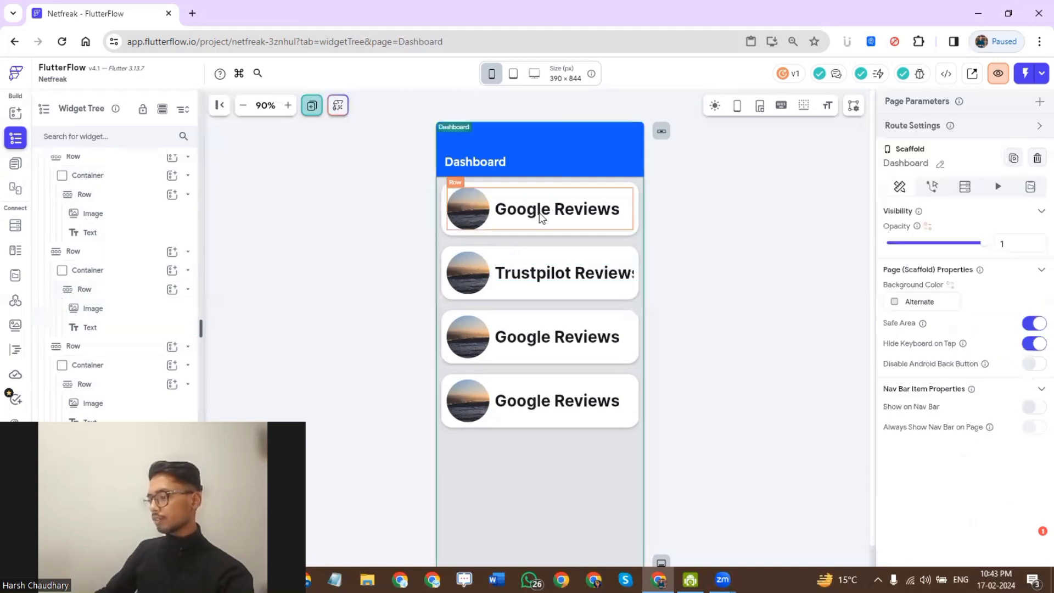
- Resize the round image in the Trustpilot Reviews card to a width and height of 50 px
click(468, 281)
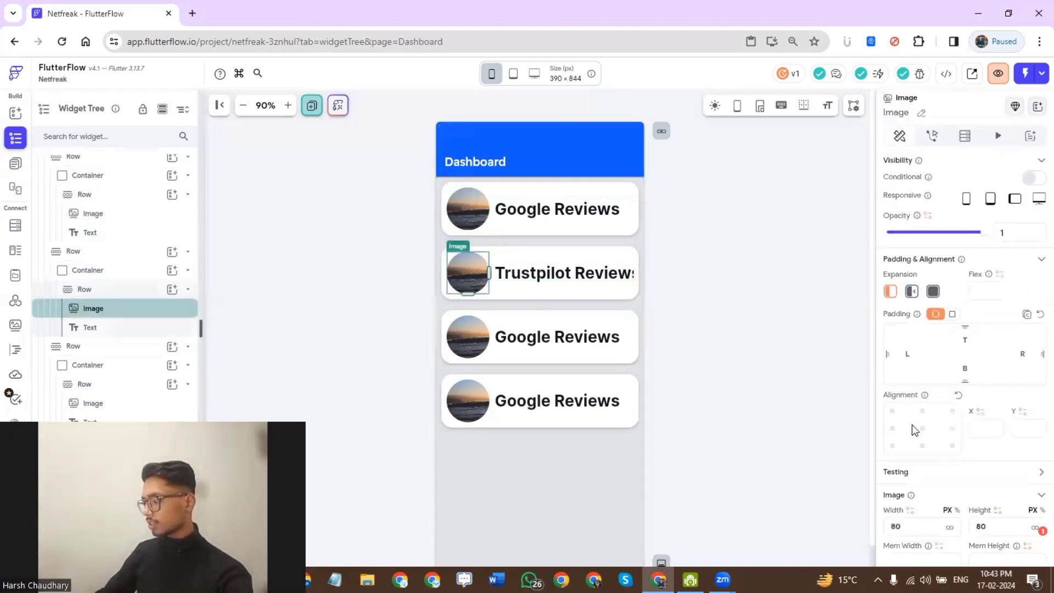
scroll(913, 425, down, 2)
drag(904, 406, 871, 408)
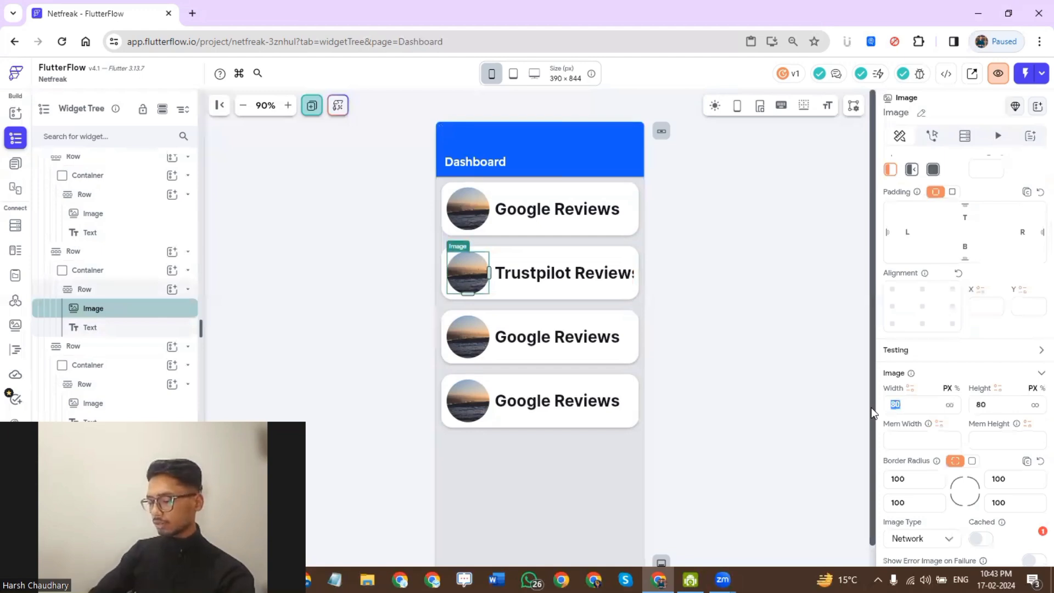
text(50)
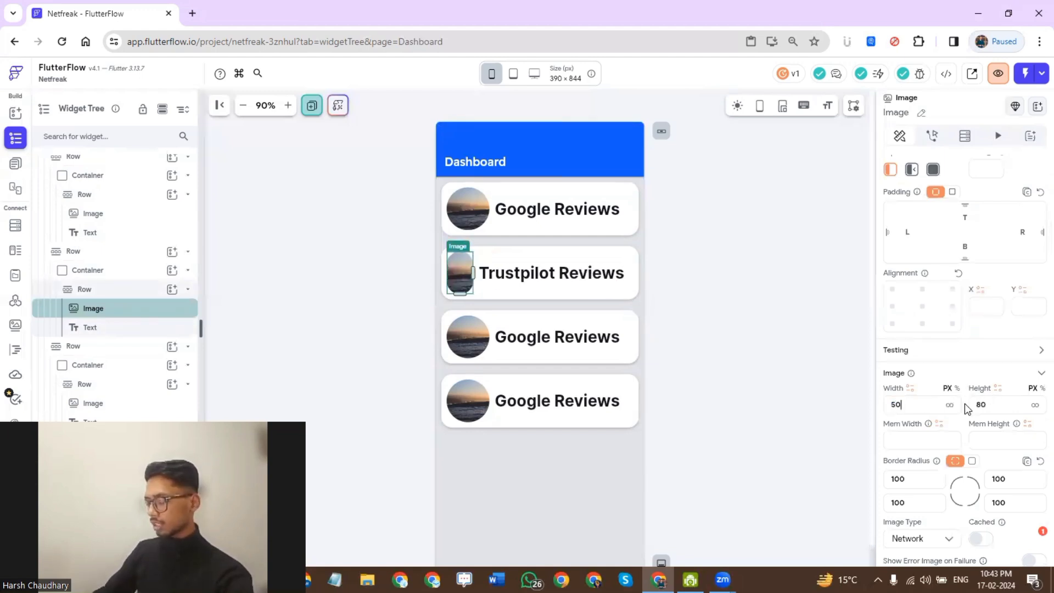
key(Tab)
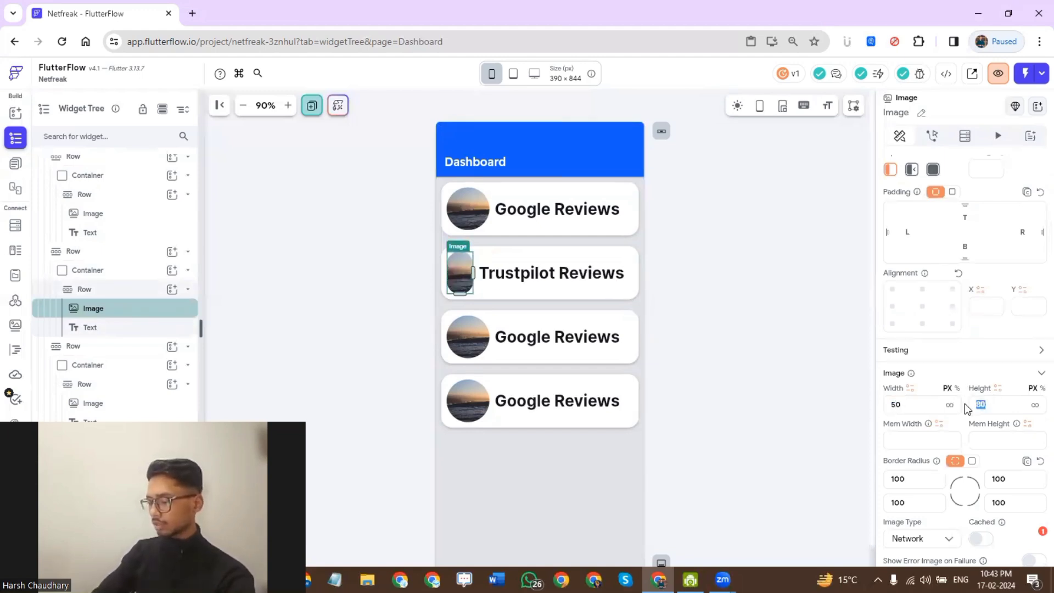
text(50)
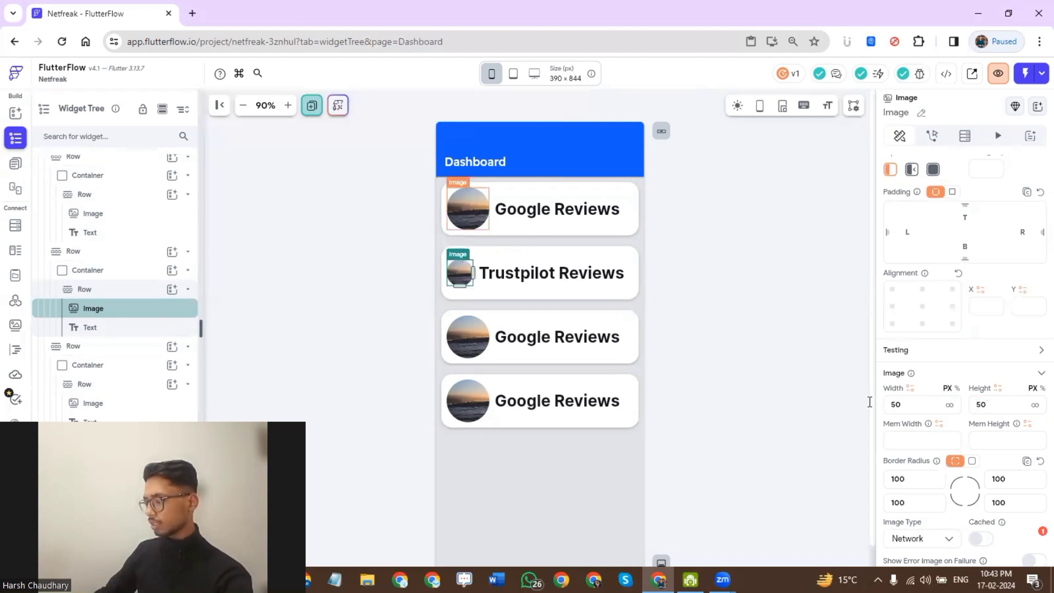
- Set the width and height of the first Google Reviews card's round image to 50 px
drag(904, 404, 866, 402)
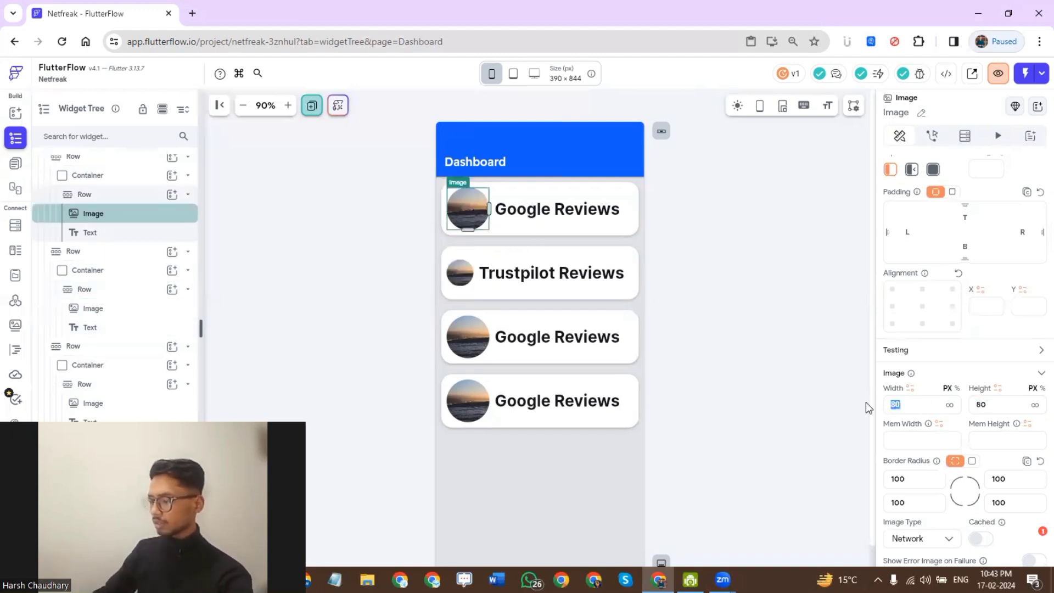
text(5)
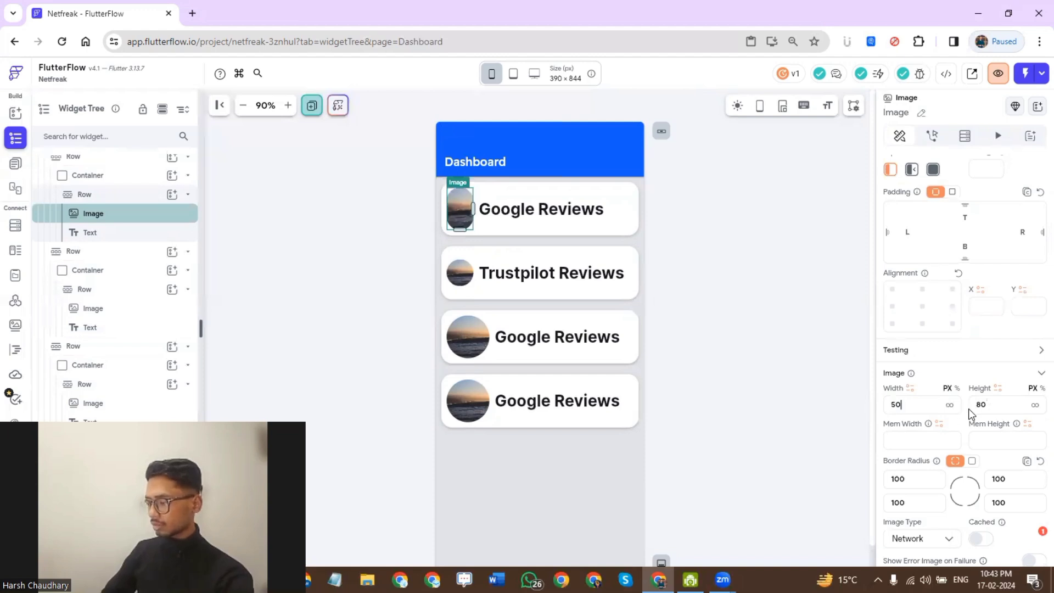
text(0)
double_click(977, 408)
click(983, 409)
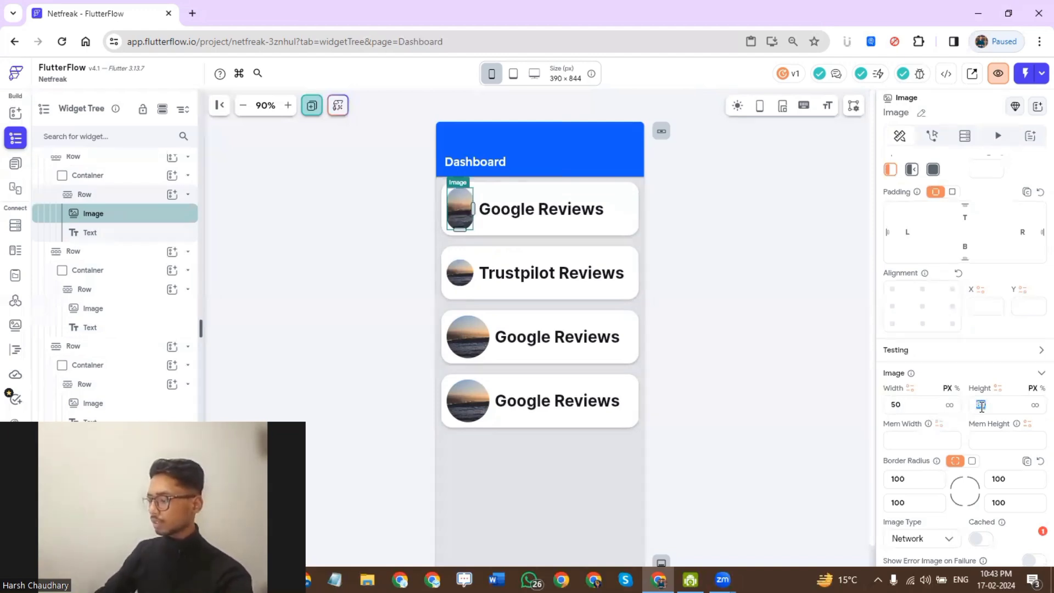
text(50)
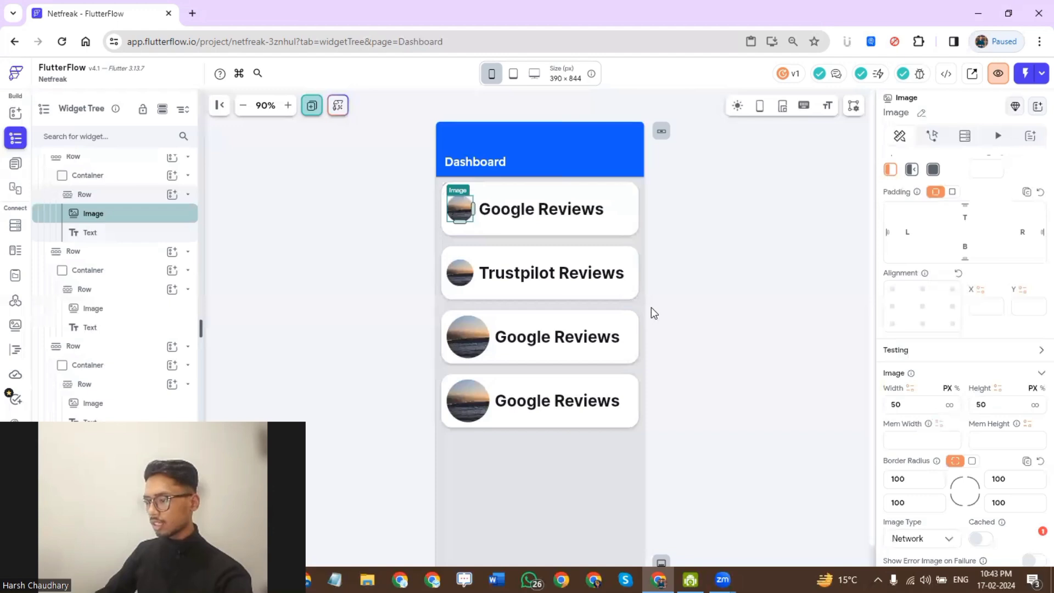
- Set the font size of the first card's Google Reviews title to 25
click(536, 216)
click(537, 219)
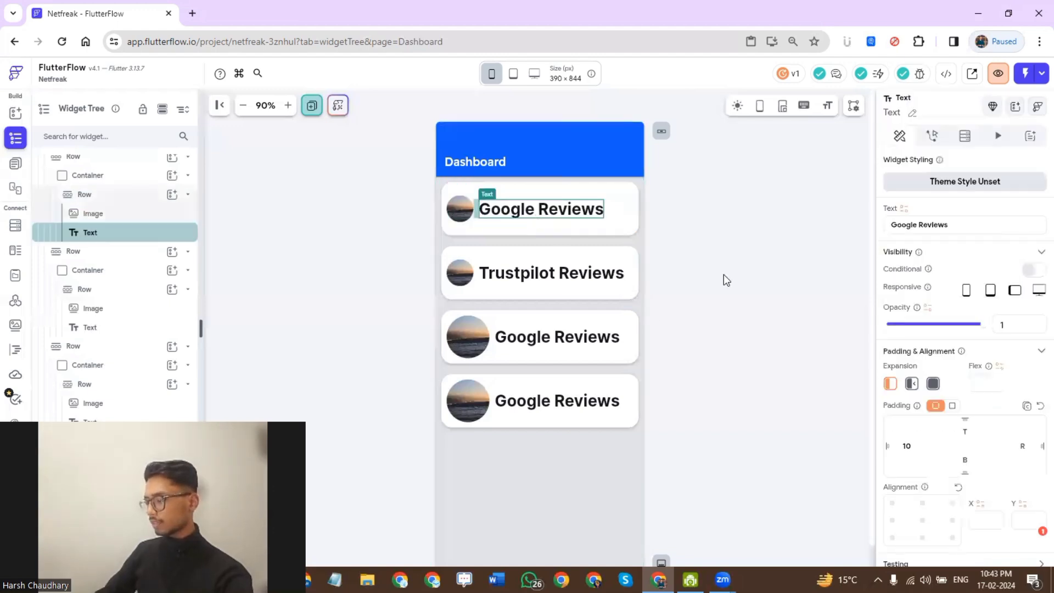
scroll(937, 432, down, 2)
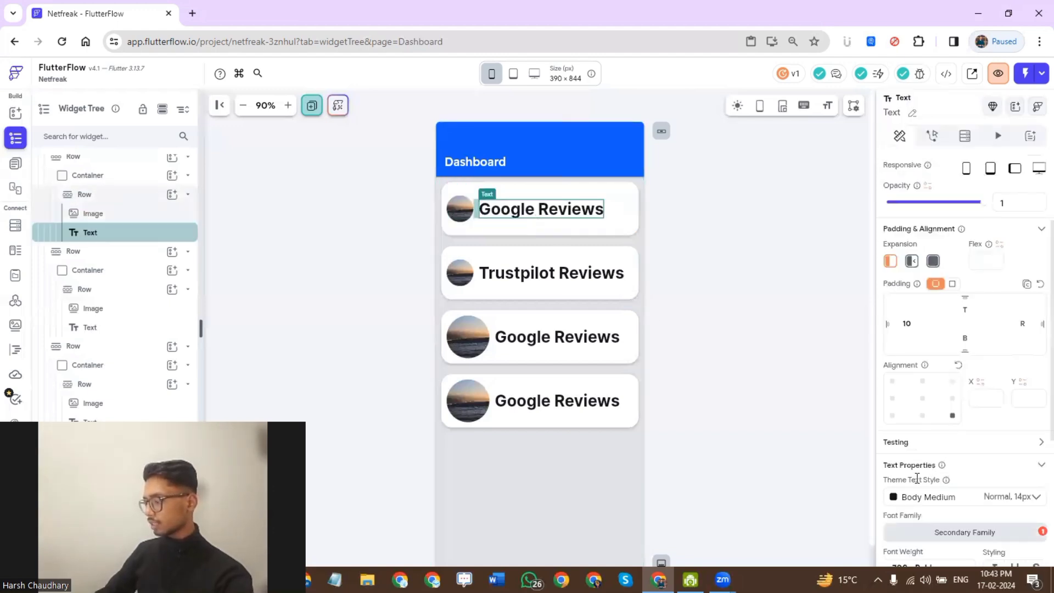
scroll(916, 475, down, 2)
click(916, 482)
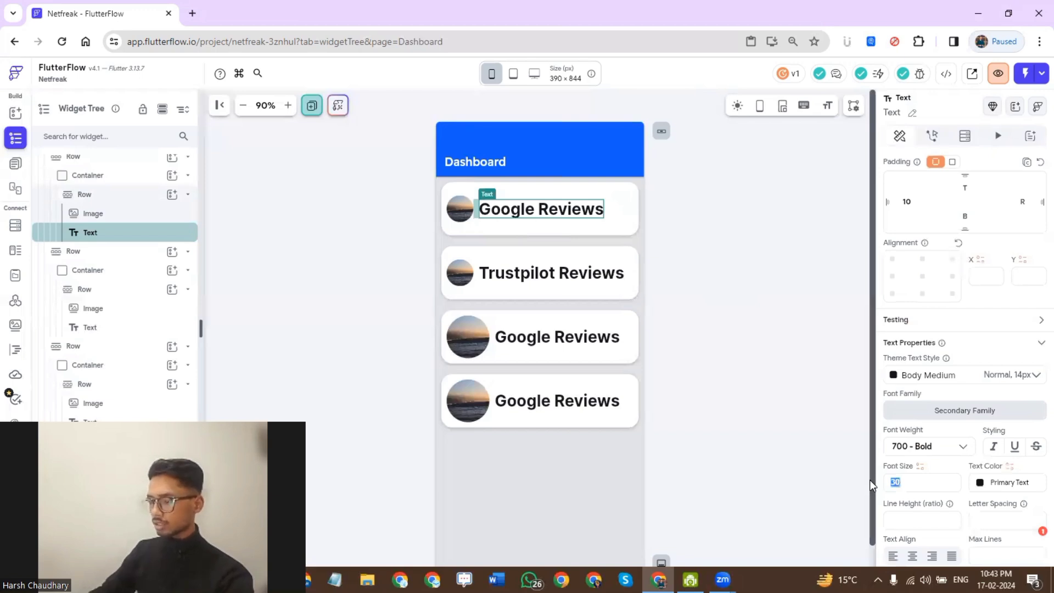
key(BackSpace)
key(BackSpace)
text(25)
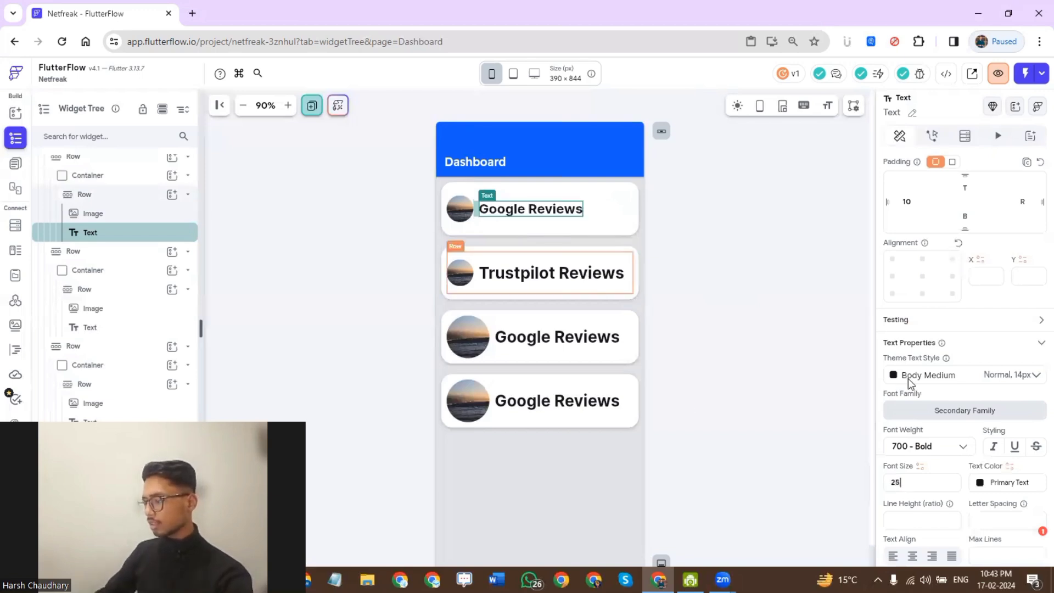
- Set the font size of the Trustpilot Reviews title and the third card's title to 25
scroll(890, 373, down, 2)
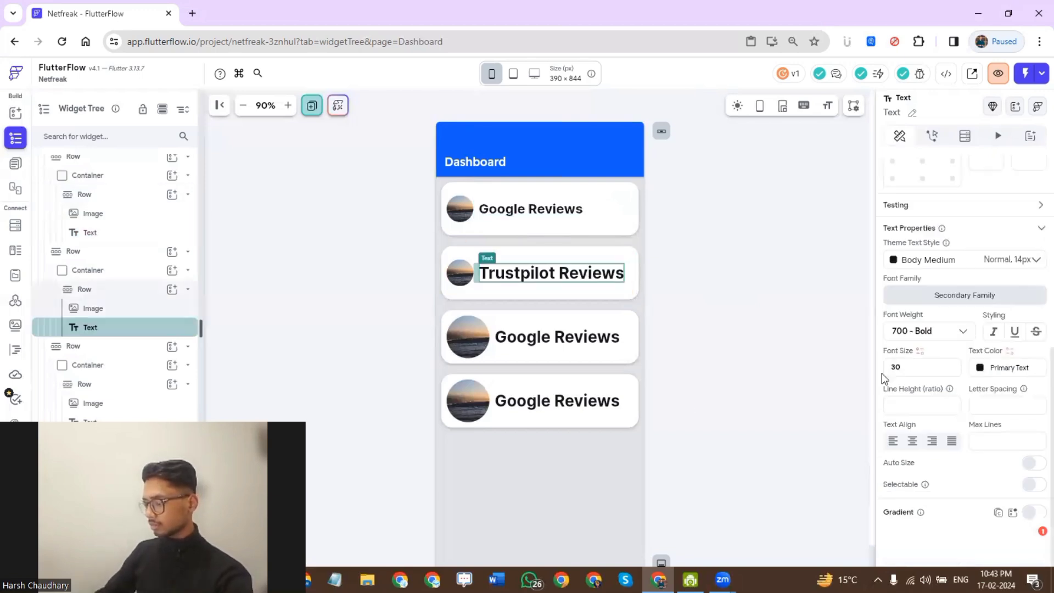
double_click(882, 373)
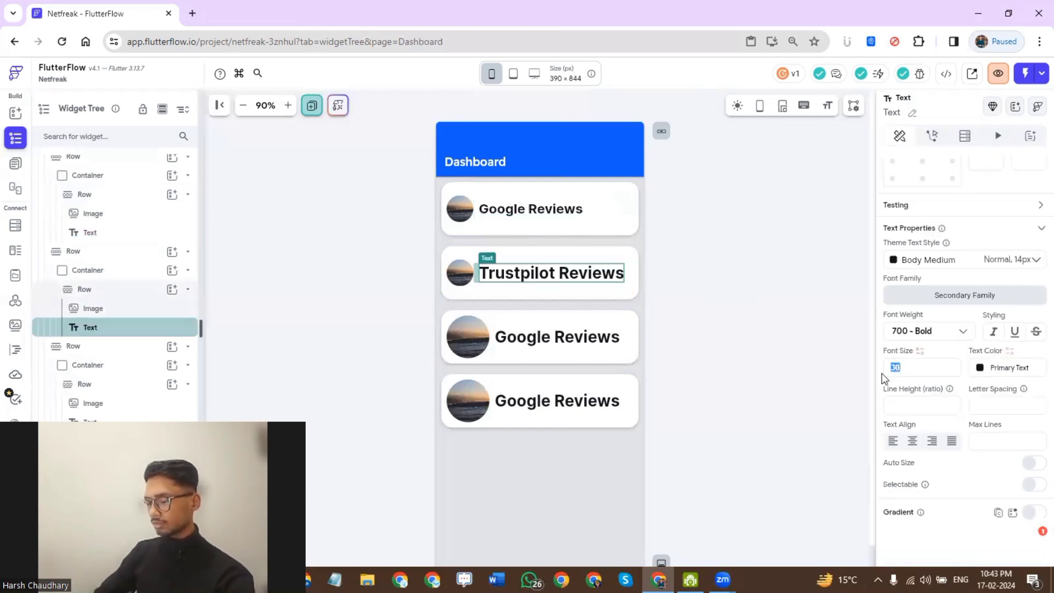
click(616, 329)
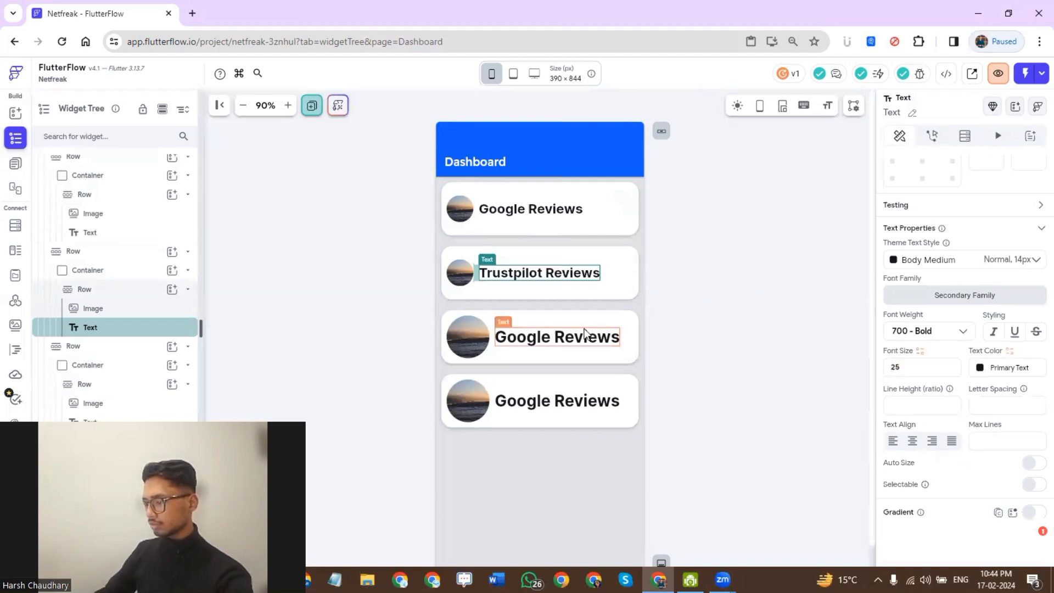
double_click(889, 366)
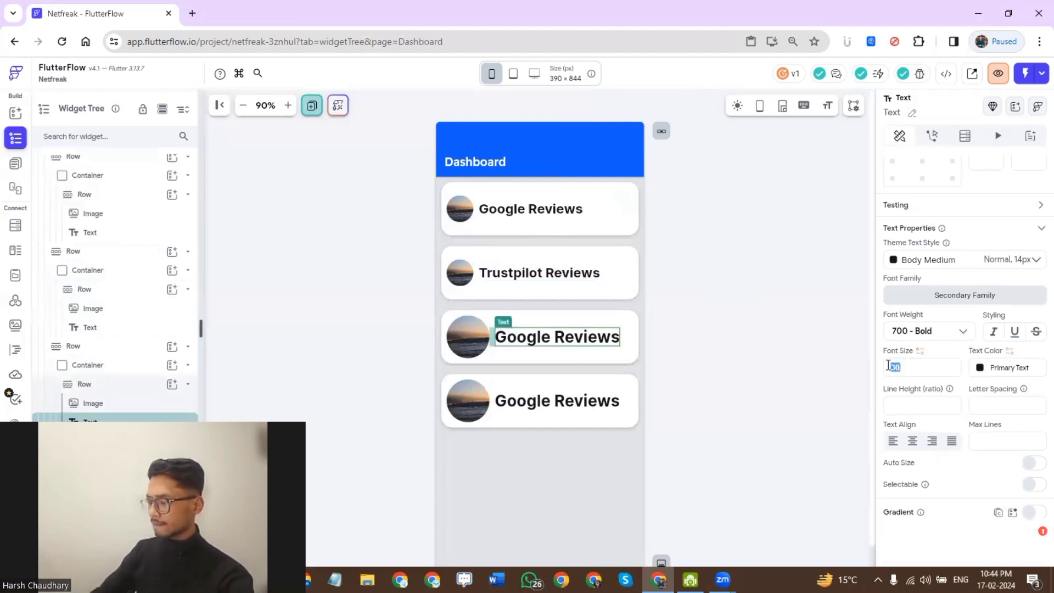
text(25)
- Set the font size of the fourth card's title to 25
click(558, 401)
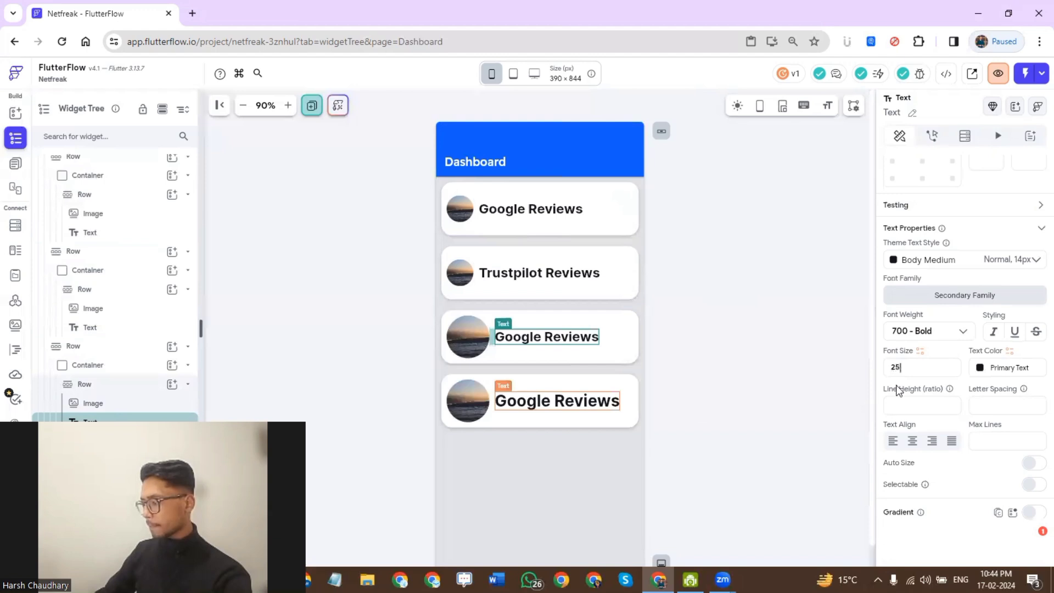
double_click(889, 368)
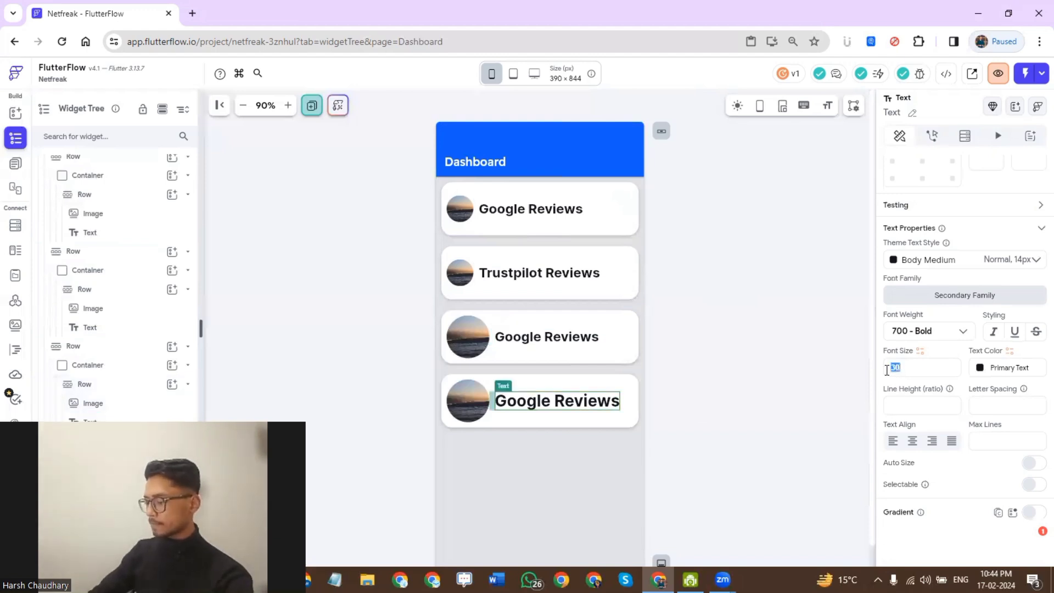
text(20)
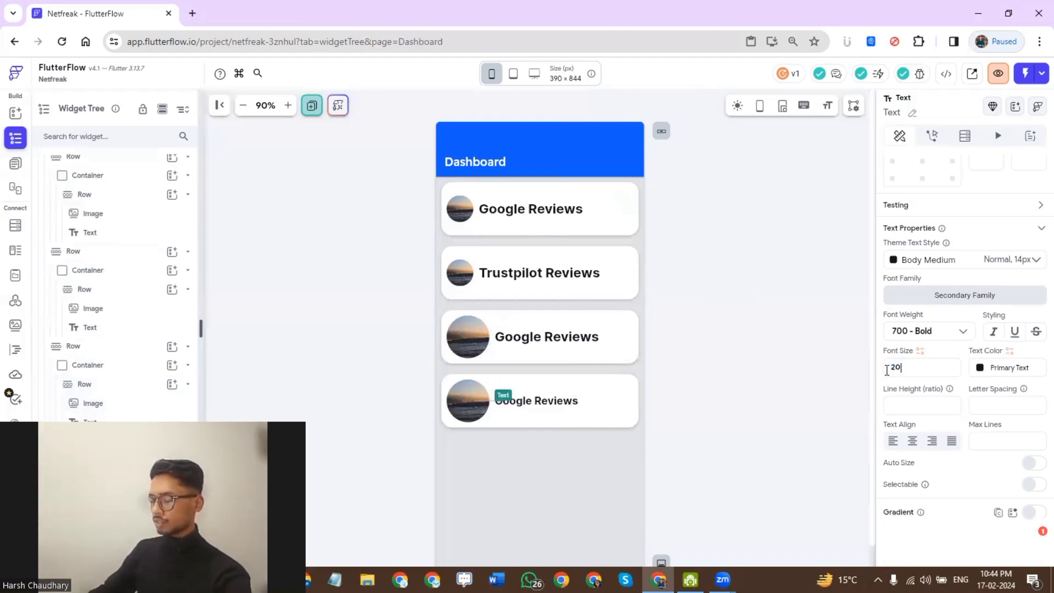
key(BackSpace)
text(5)
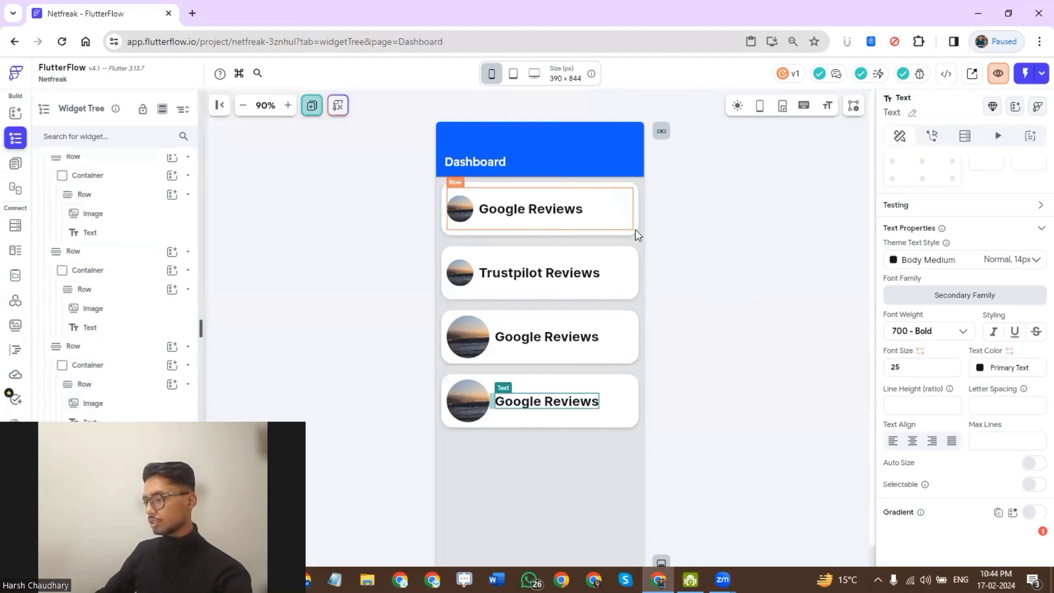
- Clear the fixed width and height of the first Google Reviews card's container
click(635, 229)
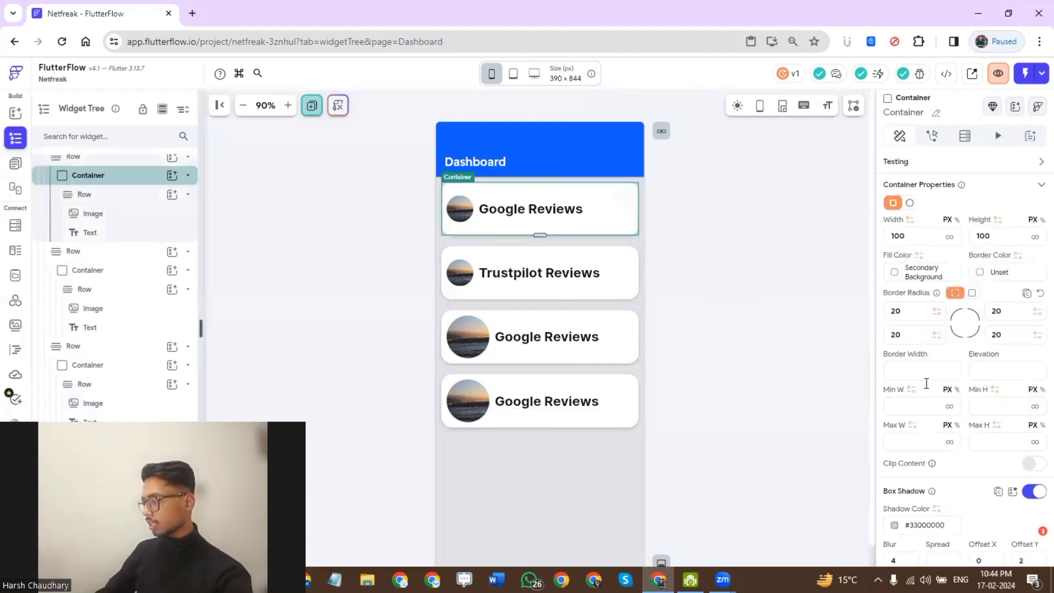
scroll(958, 369, up, 2)
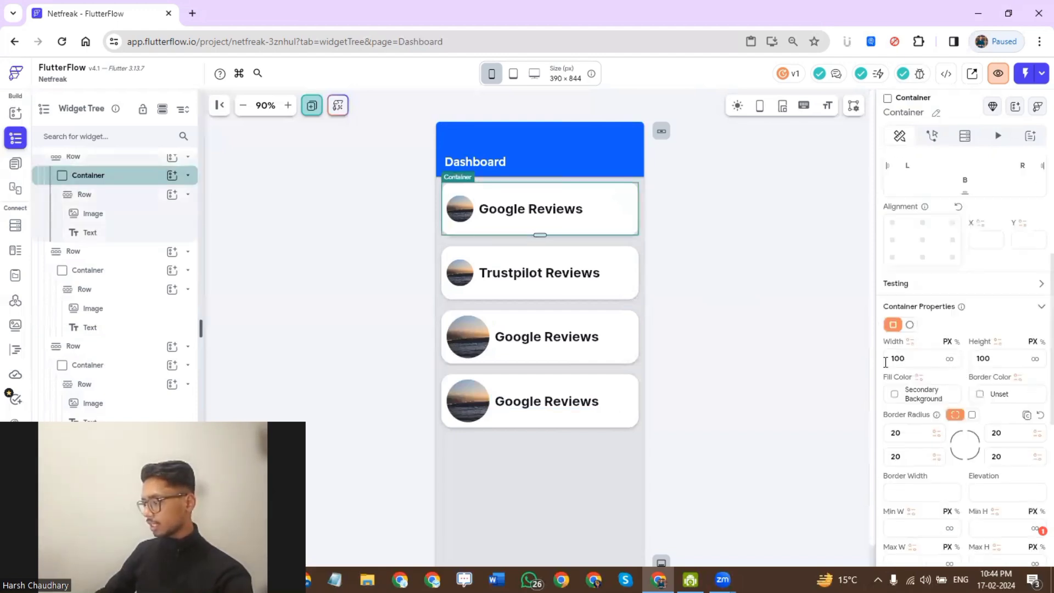
drag(911, 359, 859, 363)
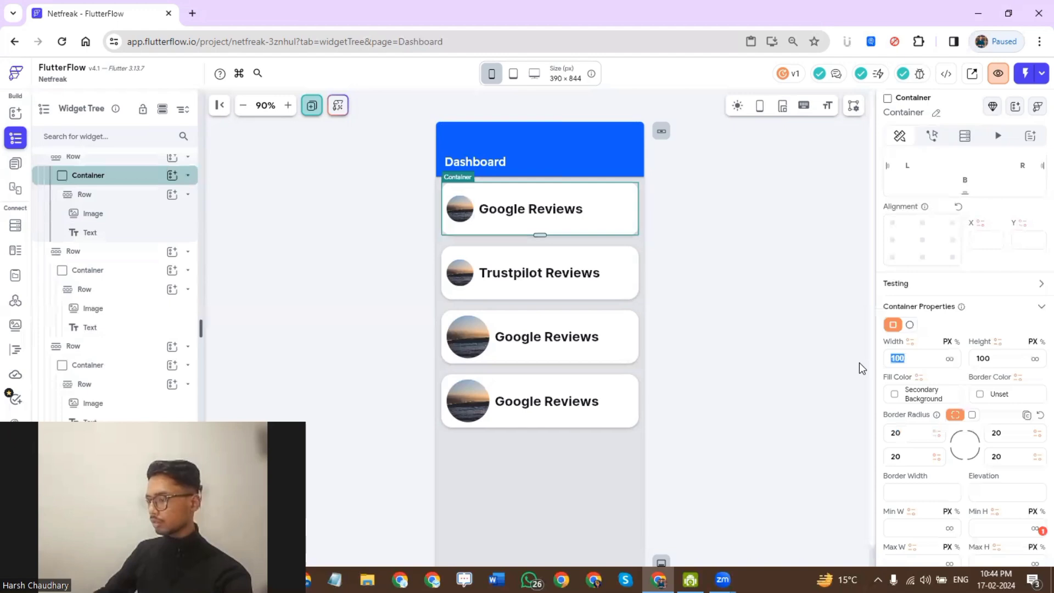
key(BackSpace)
double_click(965, 358)
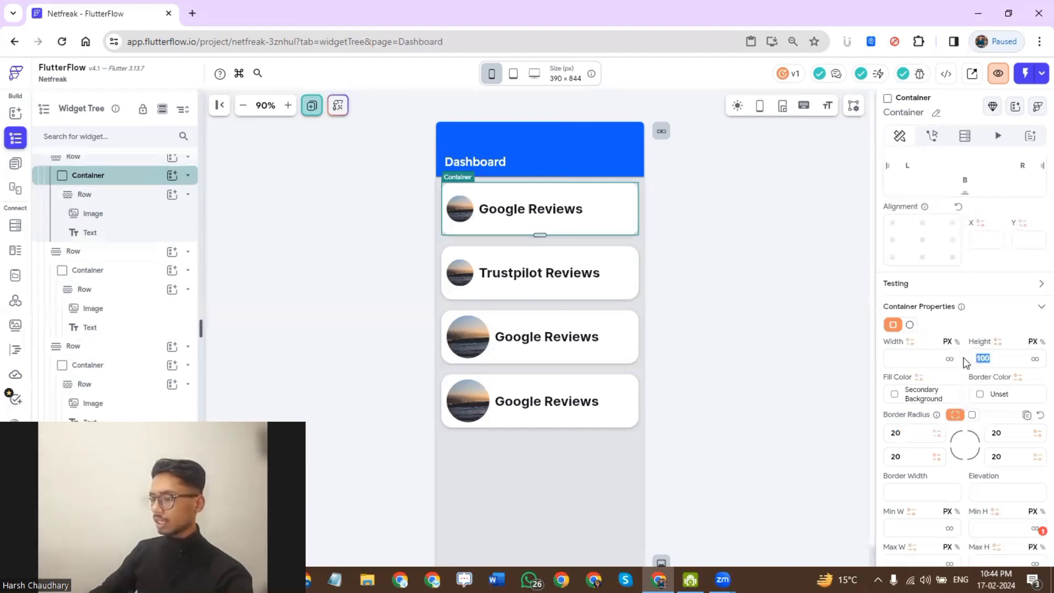
key(BackSpace)
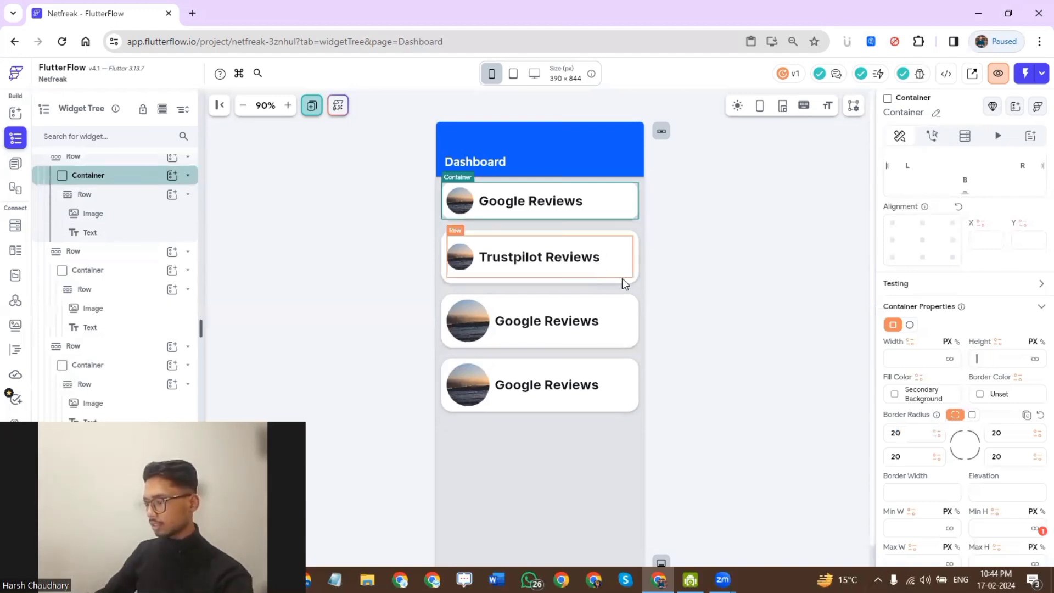
- Clear the fixed width and height of the Trustpilot Reviews card's container
double_click(887, 359)
key(BackSpace)
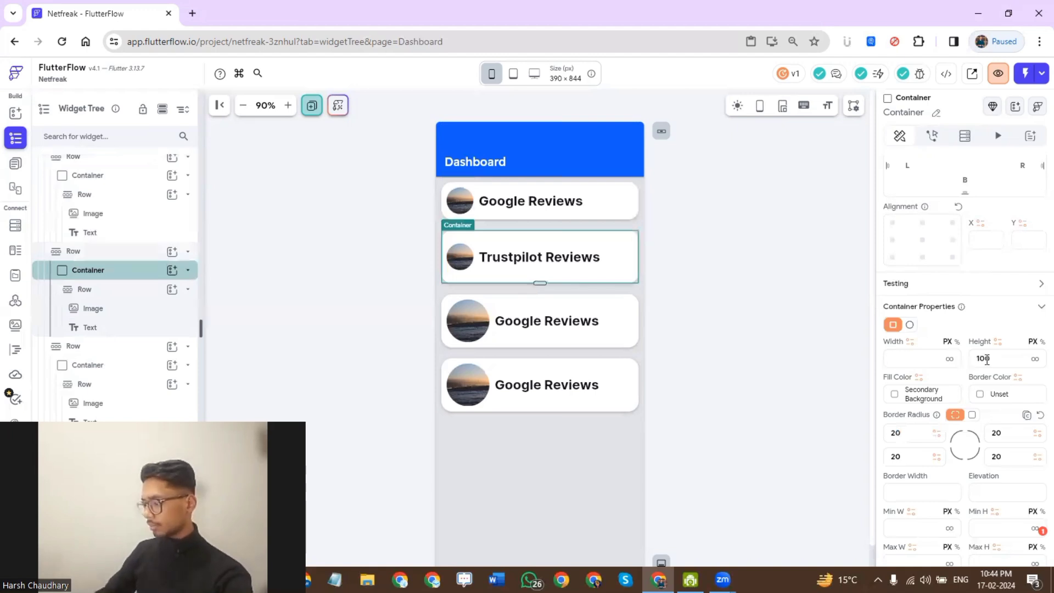
double_click(984, 359)
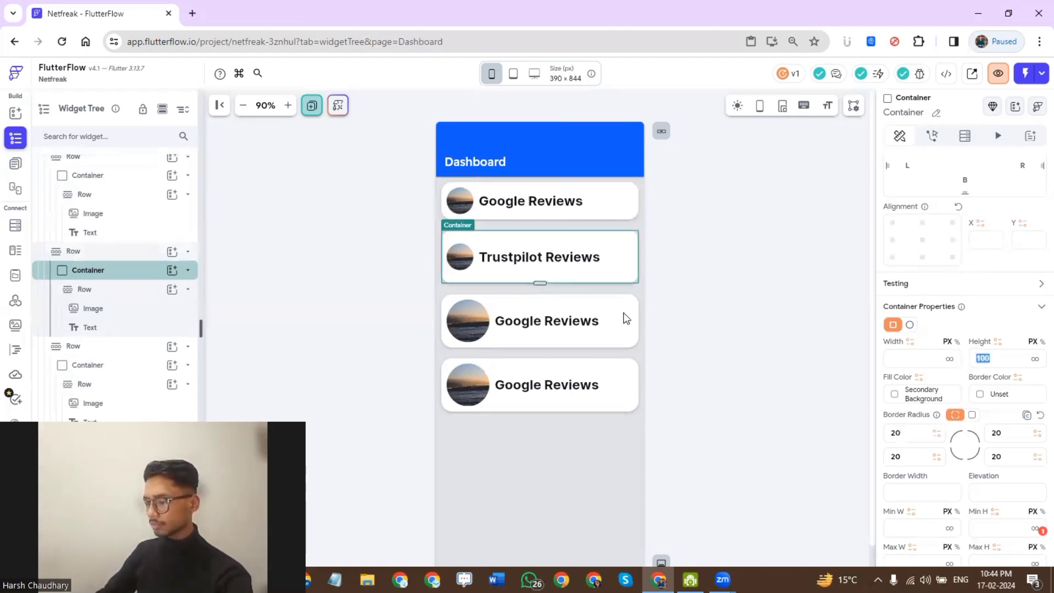
key(BackSpace)
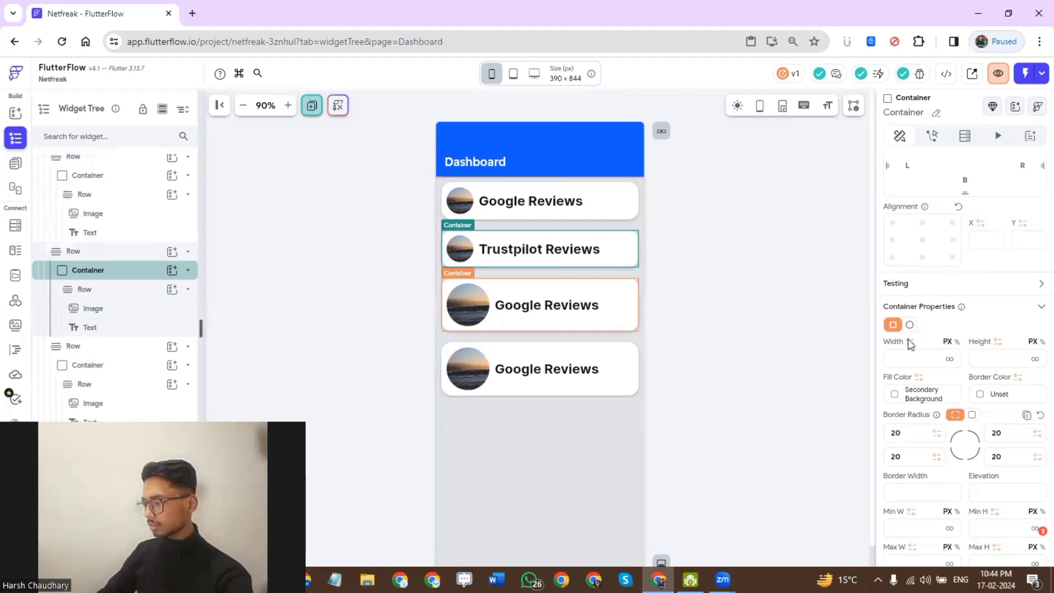
- Remove the width and height values from the third card's container
drag(913, 357, 873, 360)
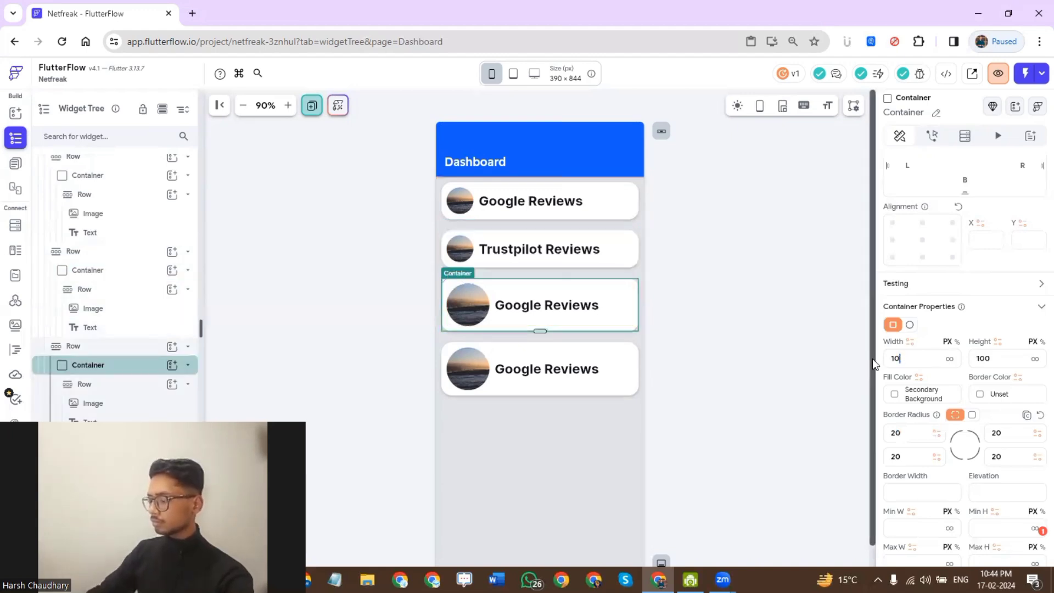
key(BackSpace)
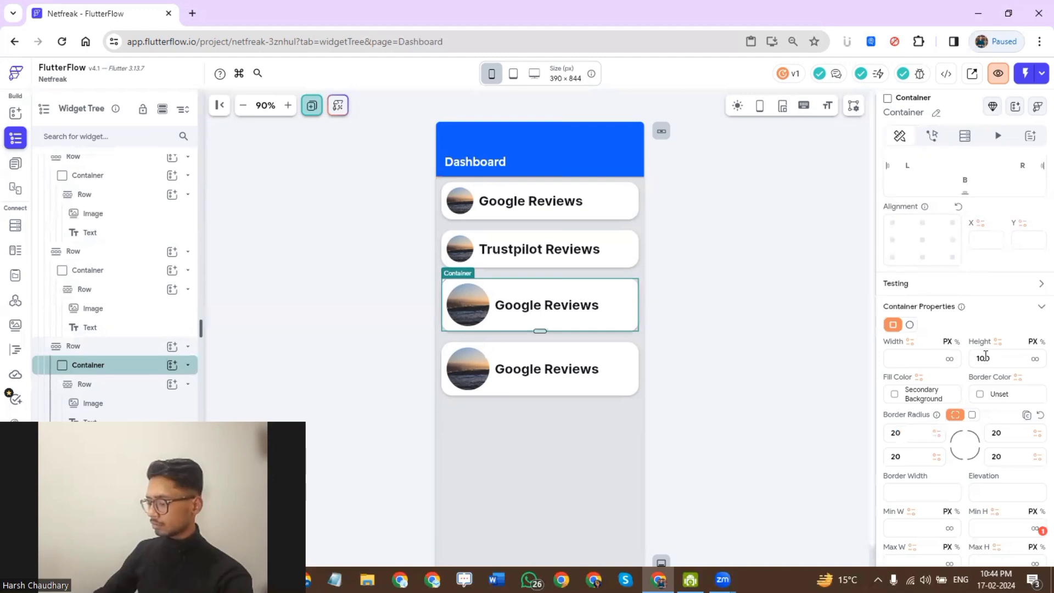
double_click(983, 359)
key(BackSpace)
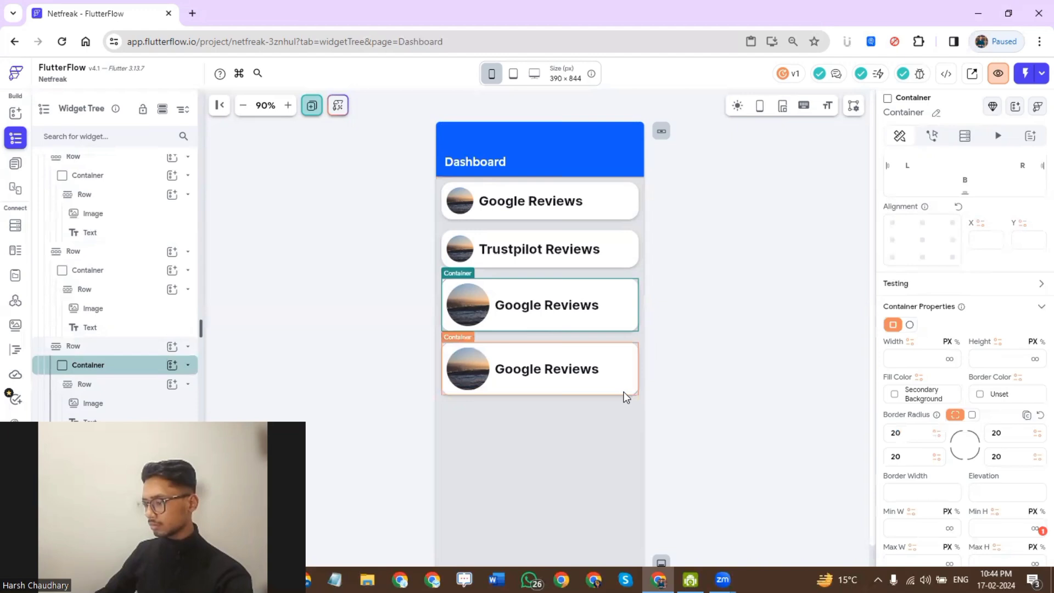
- Remove the width and height values from the fourth card's container
double_click(921, 363)
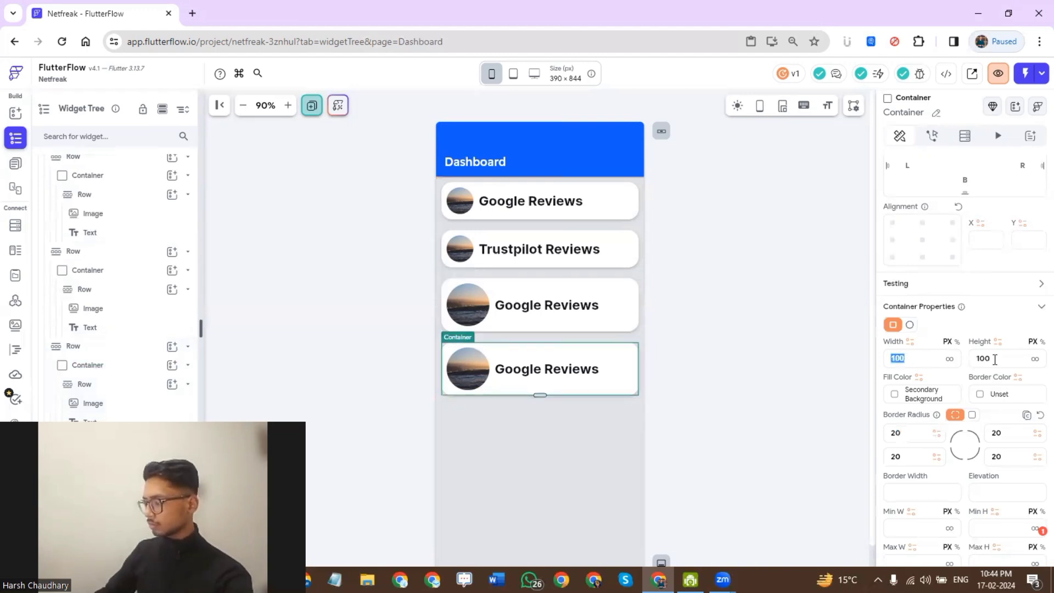
key(BackSpace)
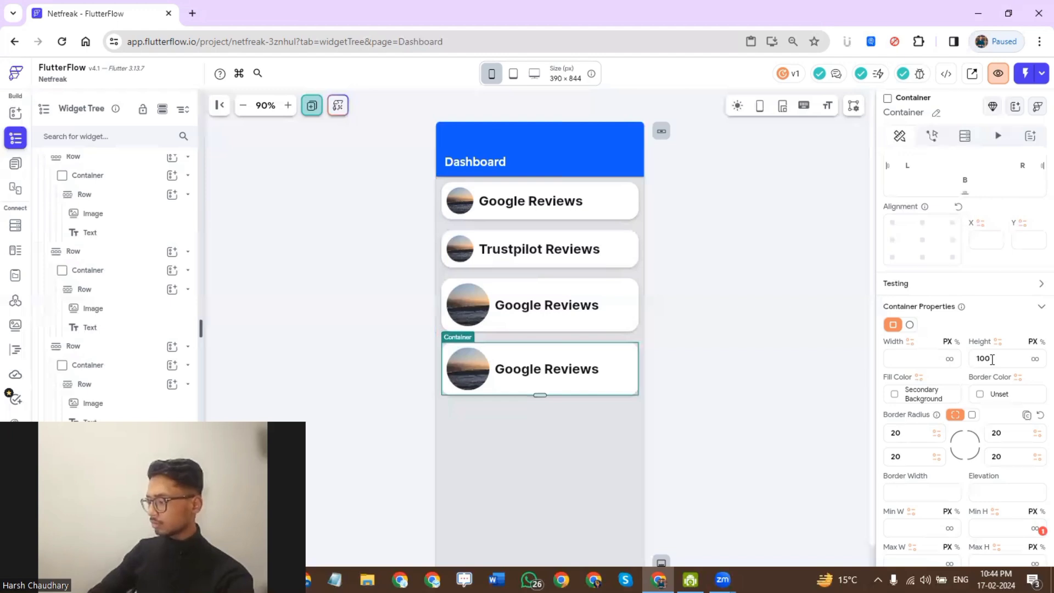
key(BackSpace)
key(BackSpace)
key(BackSpace)
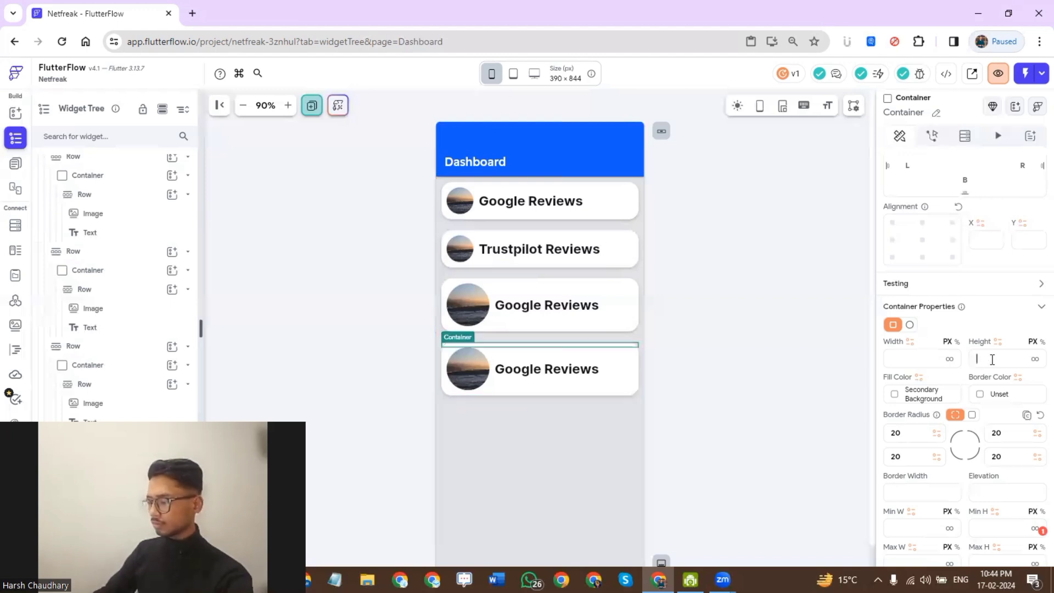
- Set the width and height of the third card's round image to 50 px
click(595, 328)
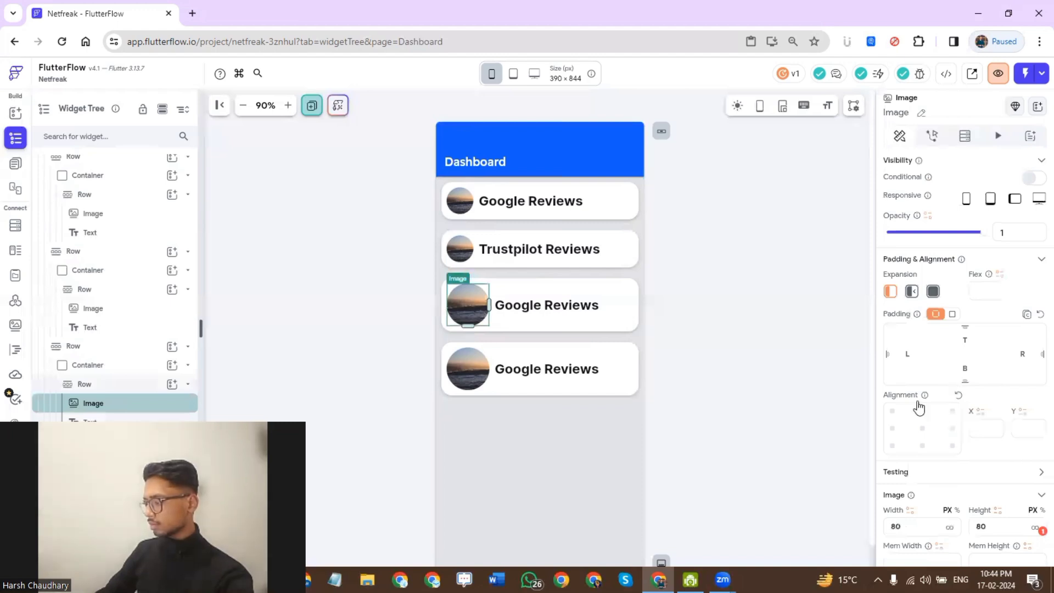
scroll(918, 405, down, 3)
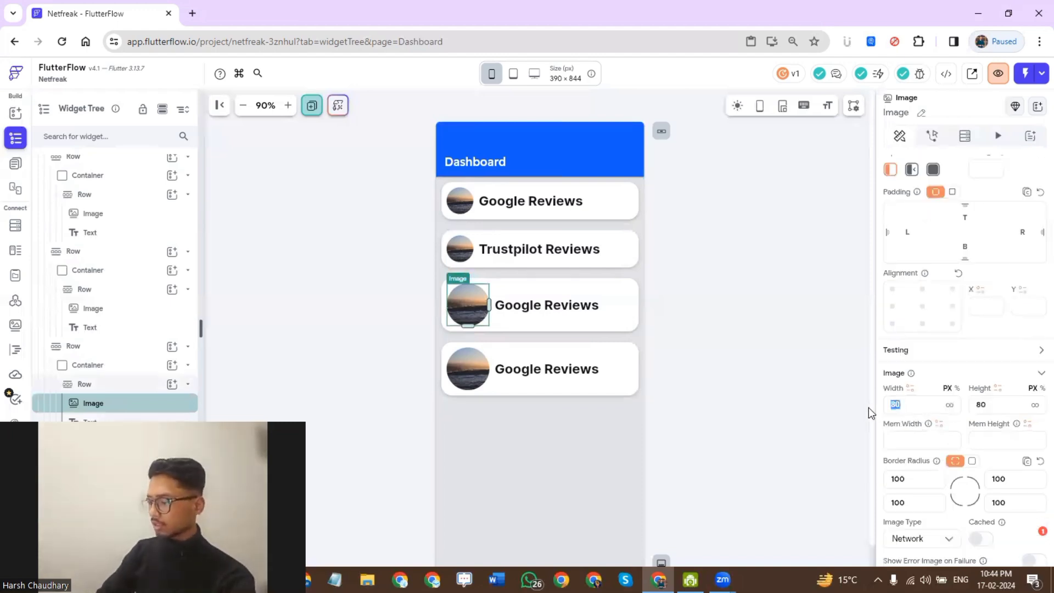
key(BackSpace)
key(BackSpace)
text(50)
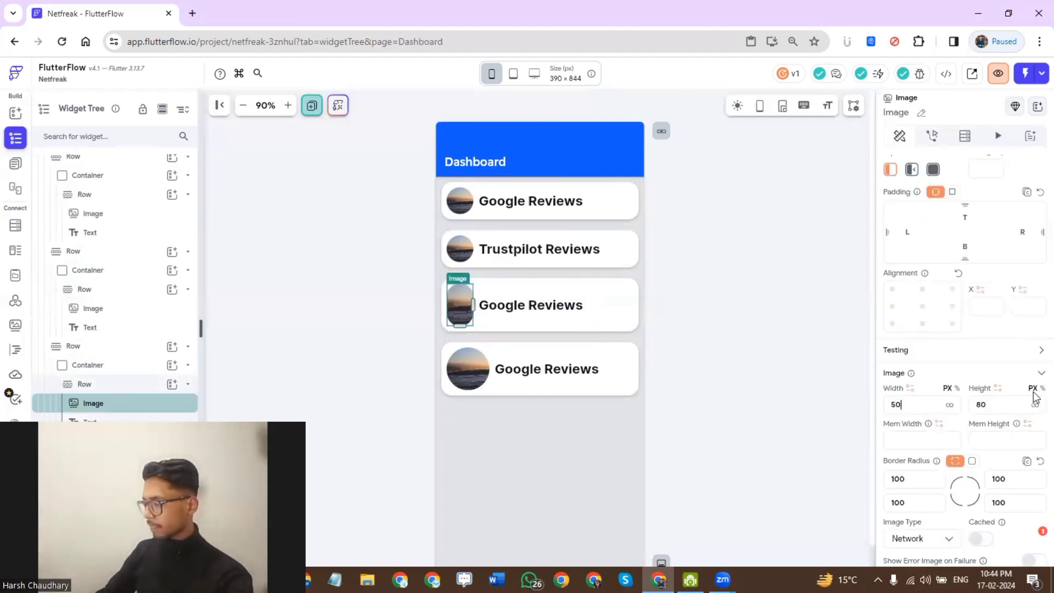
click(983, 405)
double_click(983, 406)
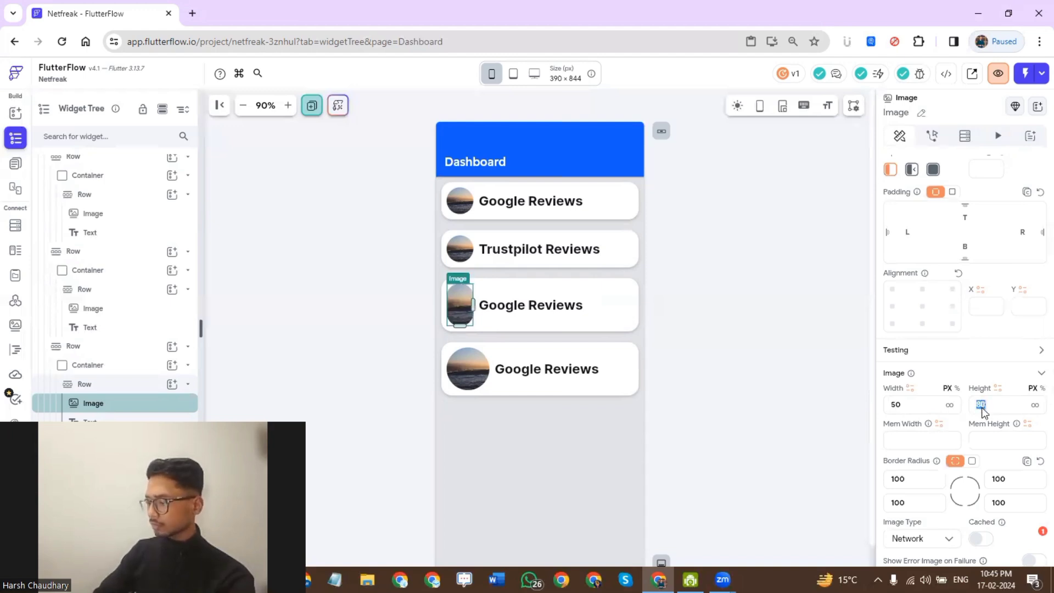
text(50)
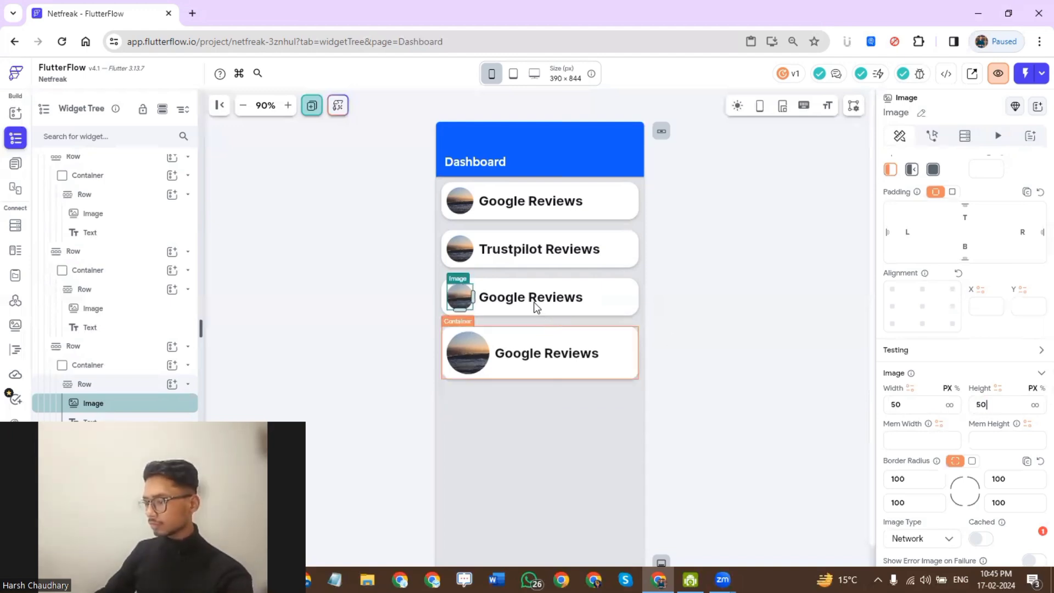
- Set the width of the fourth card's round image to 50 px and clear its height value
click(536, 308)
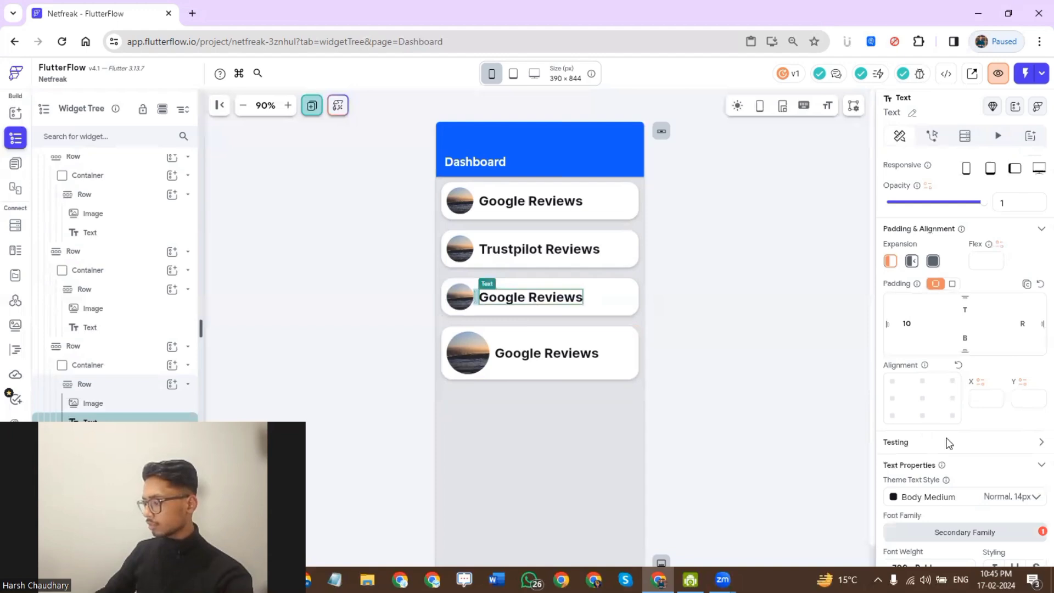
scroll(934, 476, down, 2)
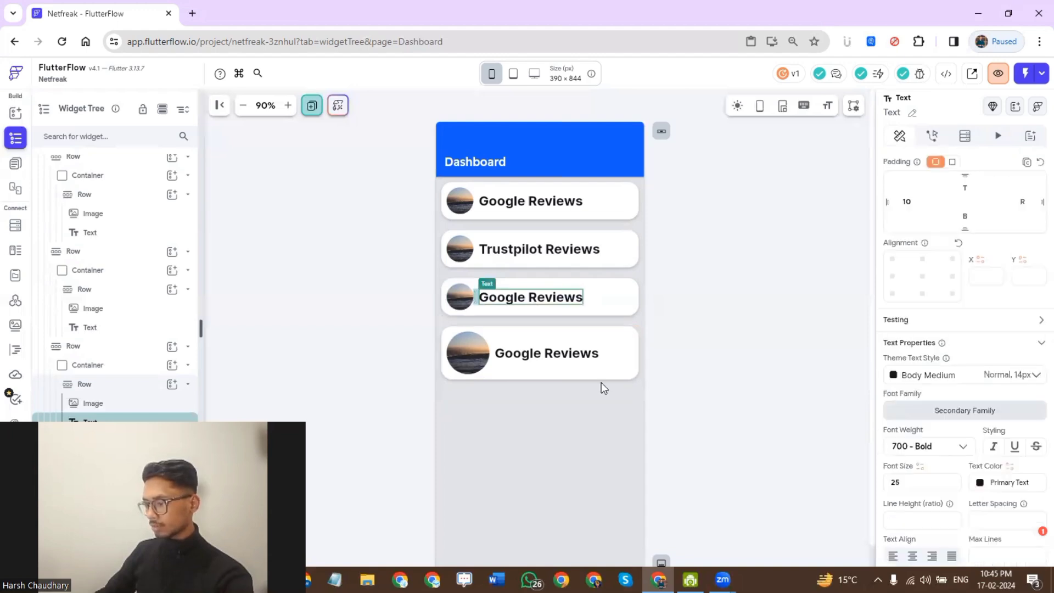
click(632, 376)
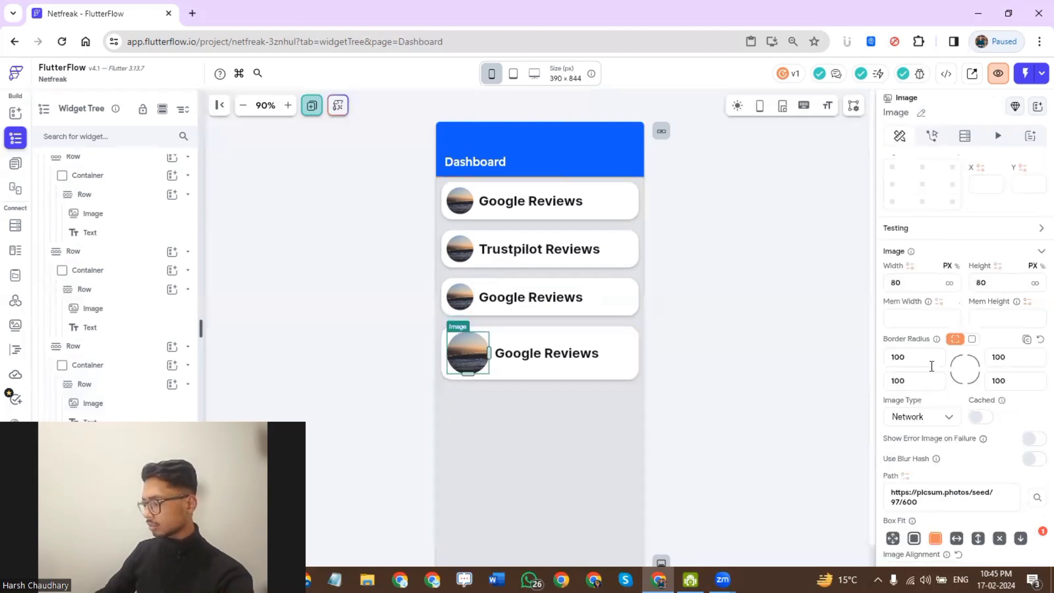
double_click(887, 284)
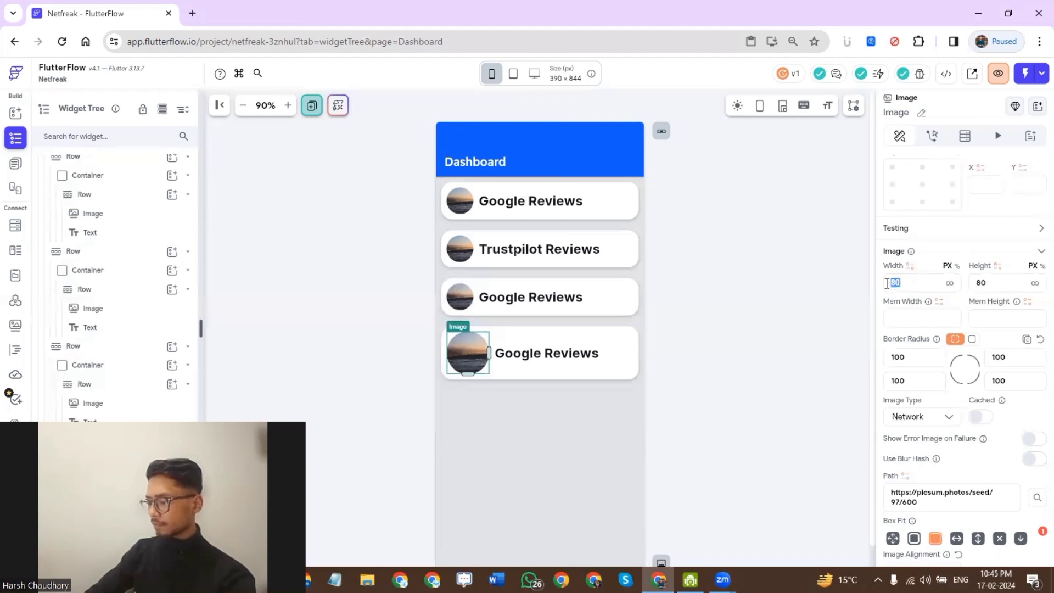
text(50)
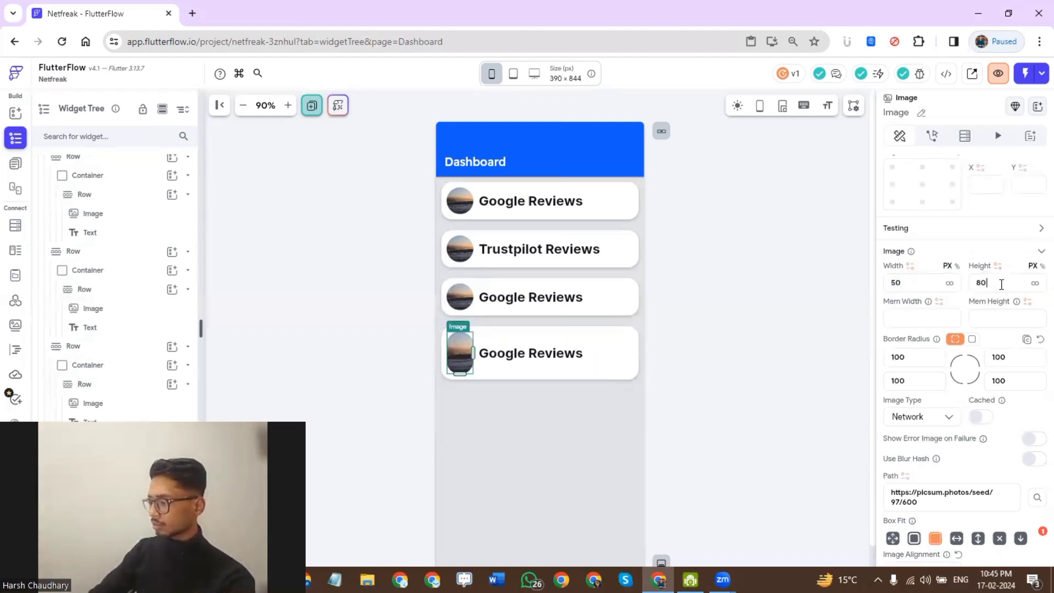
key(BackSpace)
key(BackSpace)
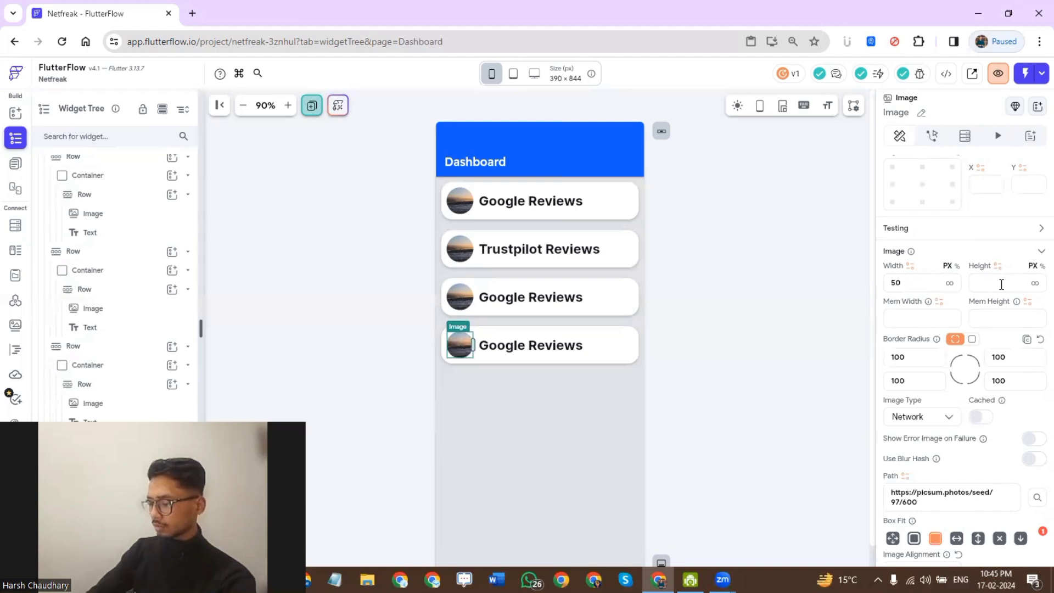
click(720, 309)
- Change the third card's text to "Youtube Subscriber"
click(542, 297)
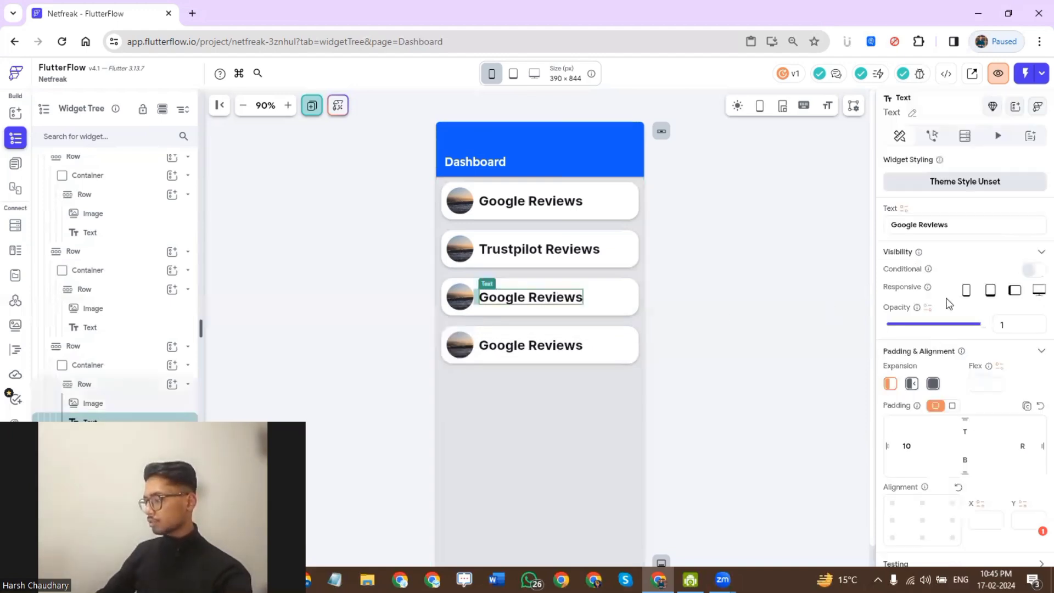
triple_click(955, 228)
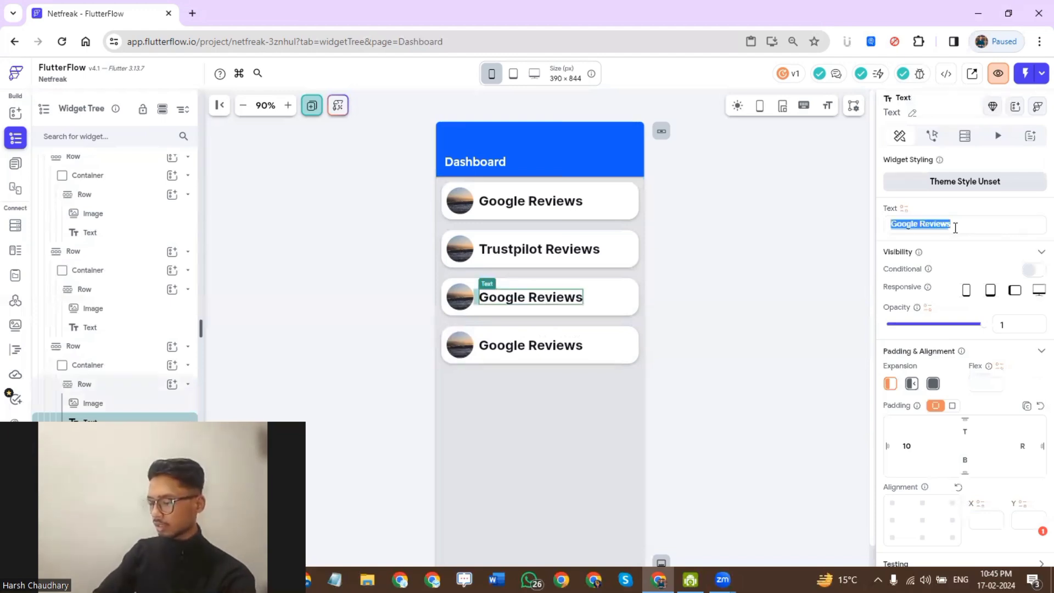
text(Youtu)
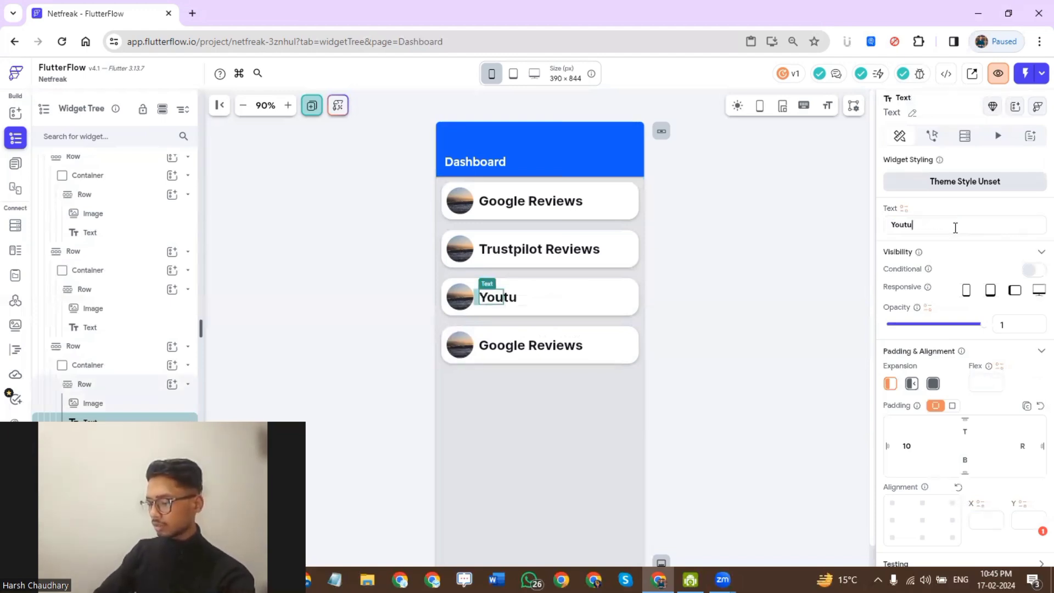
text(be Subs)
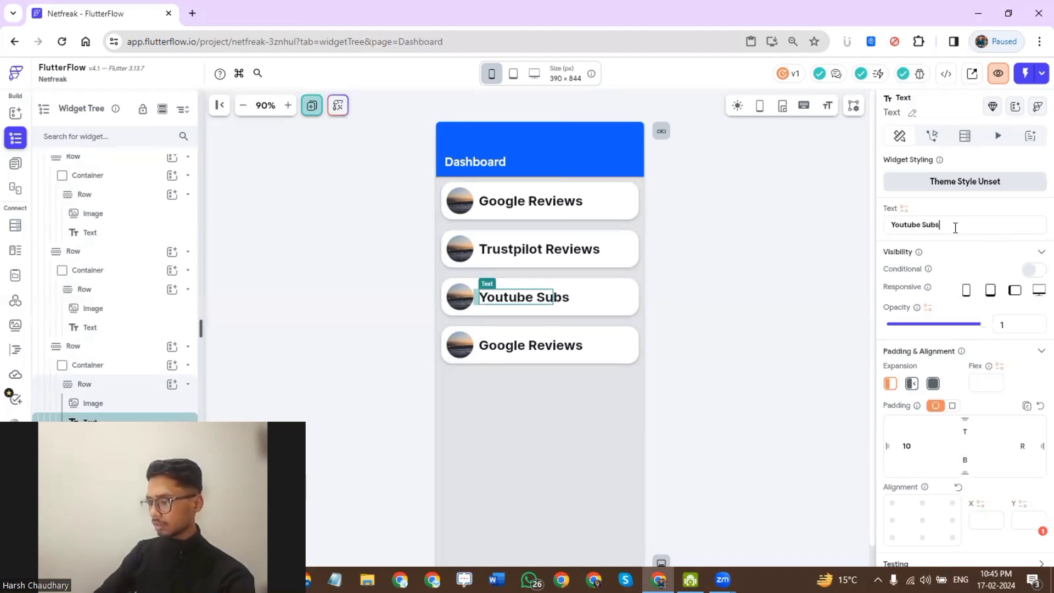
text(criber)
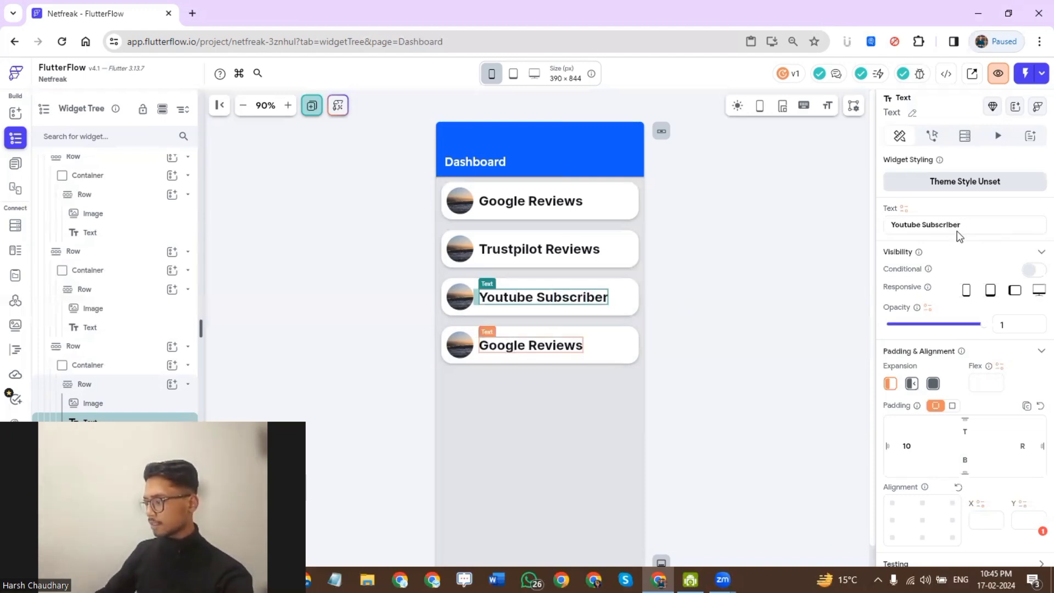
- Change the fourth card's text to "Youtube Comments"
triple_click(949, 228)
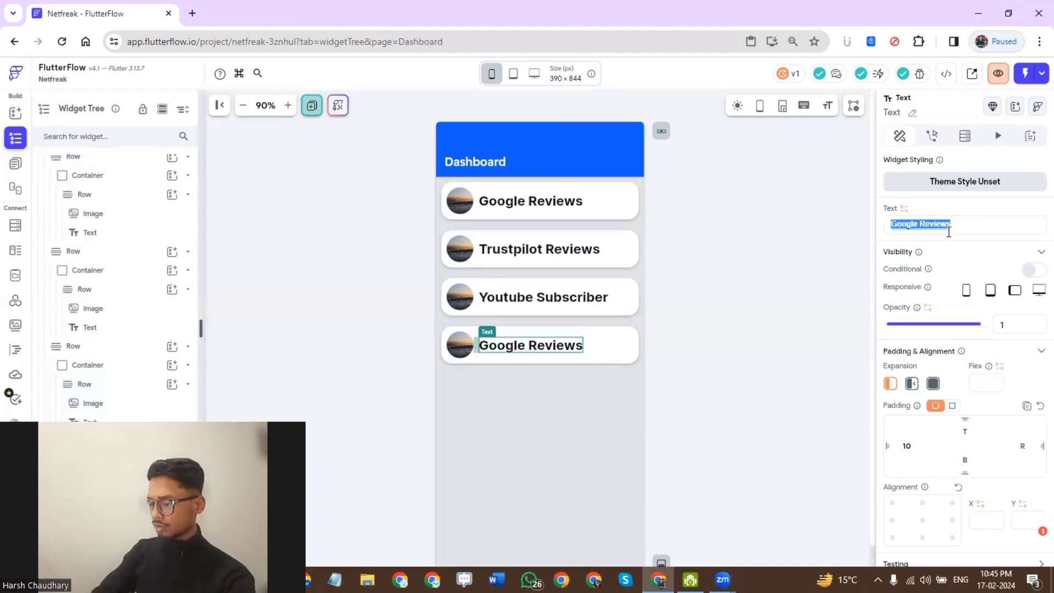
text(You)
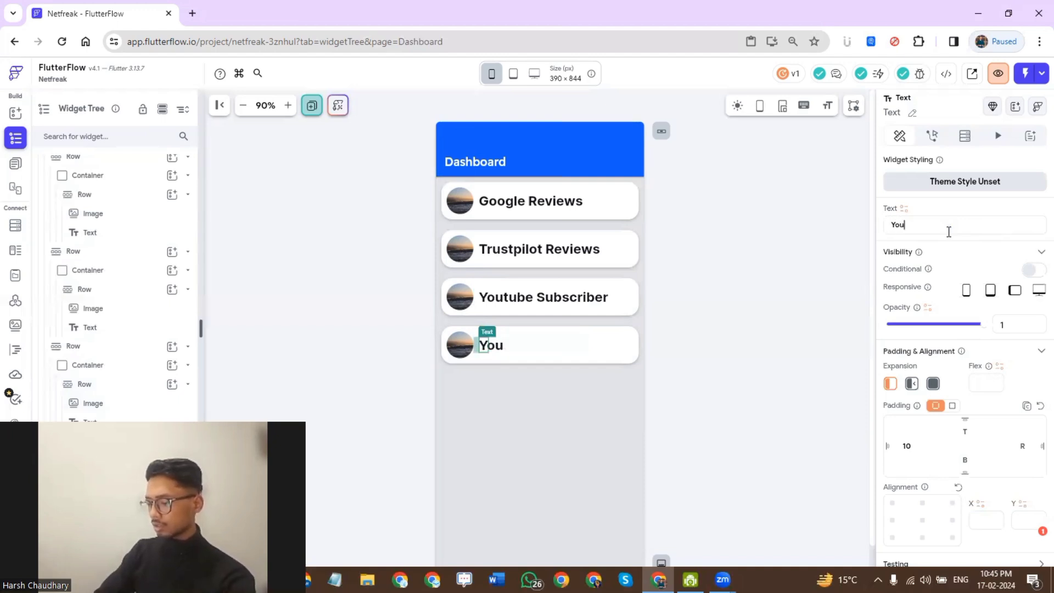
text(tube Comm)
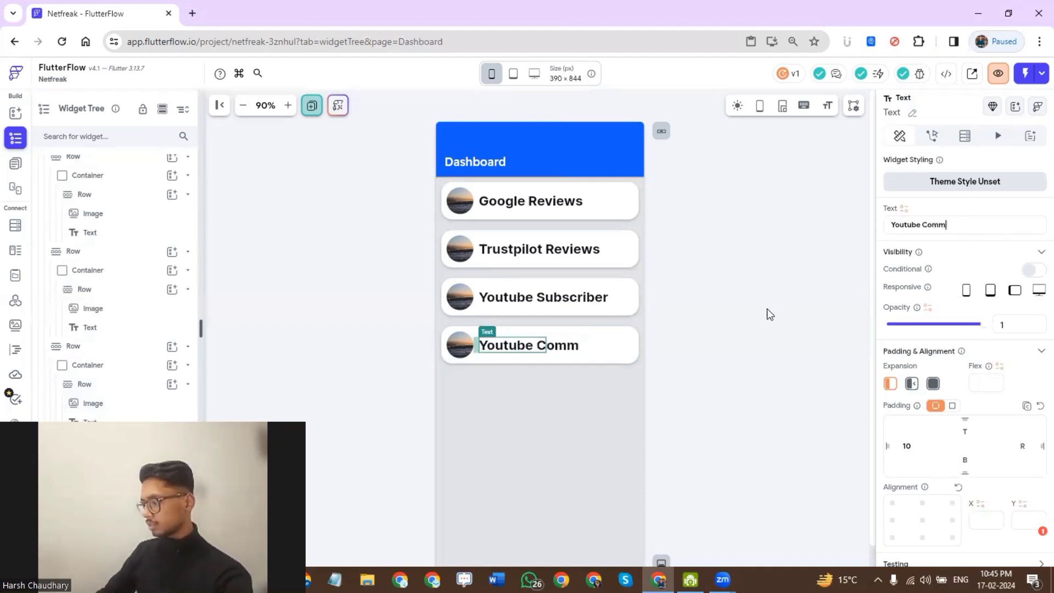
text(ents)
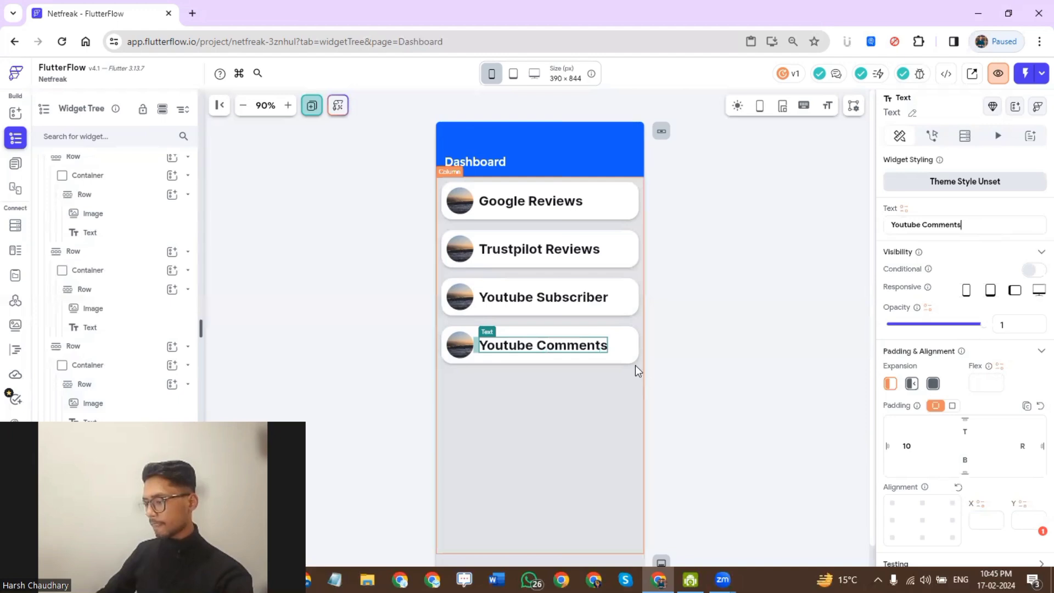
- Try to duplicate the container of the Youtube Comments card, and undo the duplication
click(633, 363)
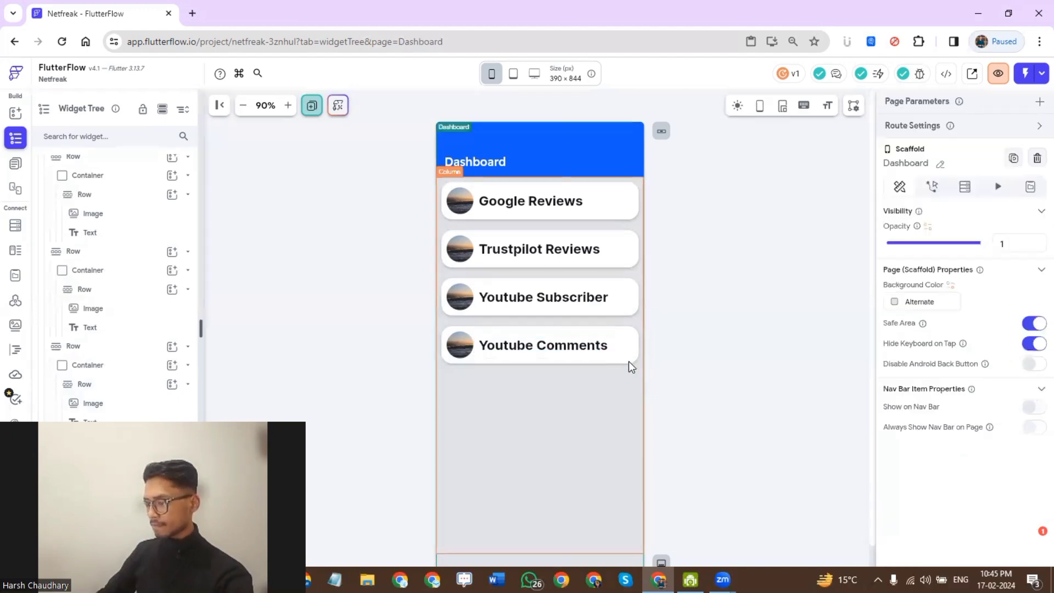
click(629, 361)
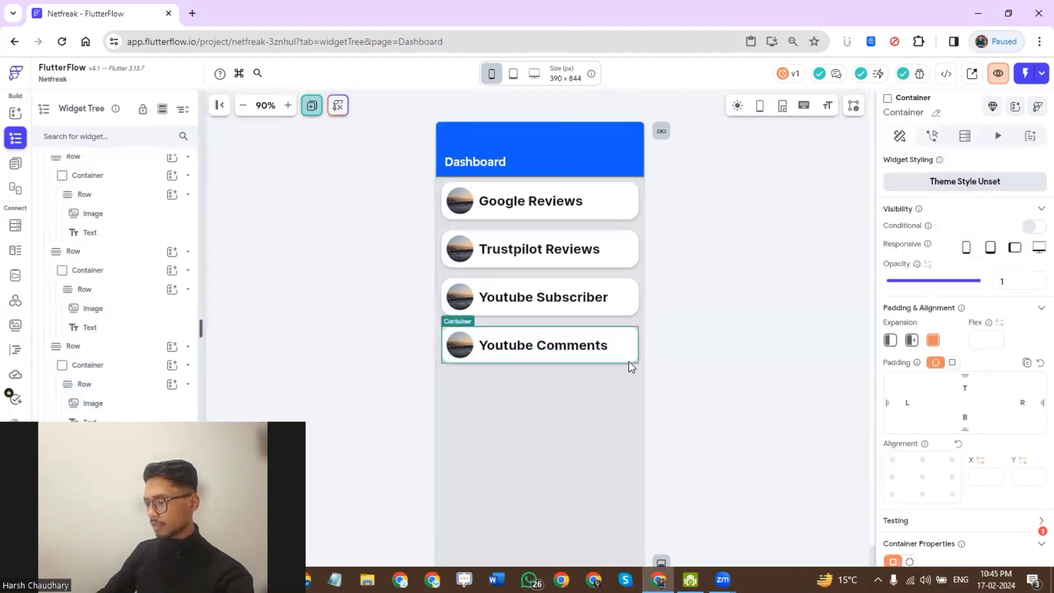
key(ctrl+d)
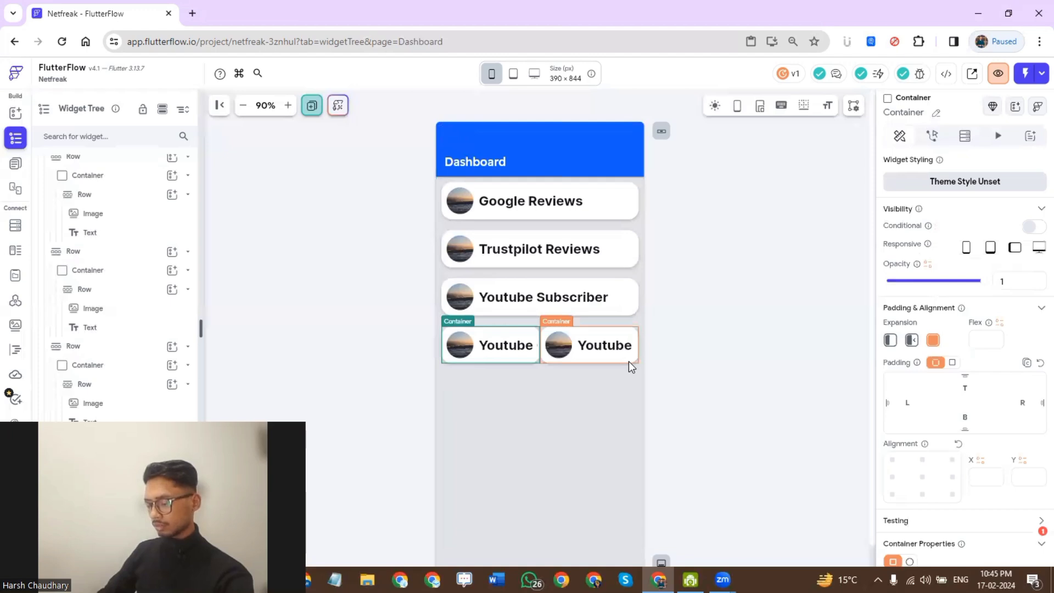
key(ctrl+z)
click(707, 342)
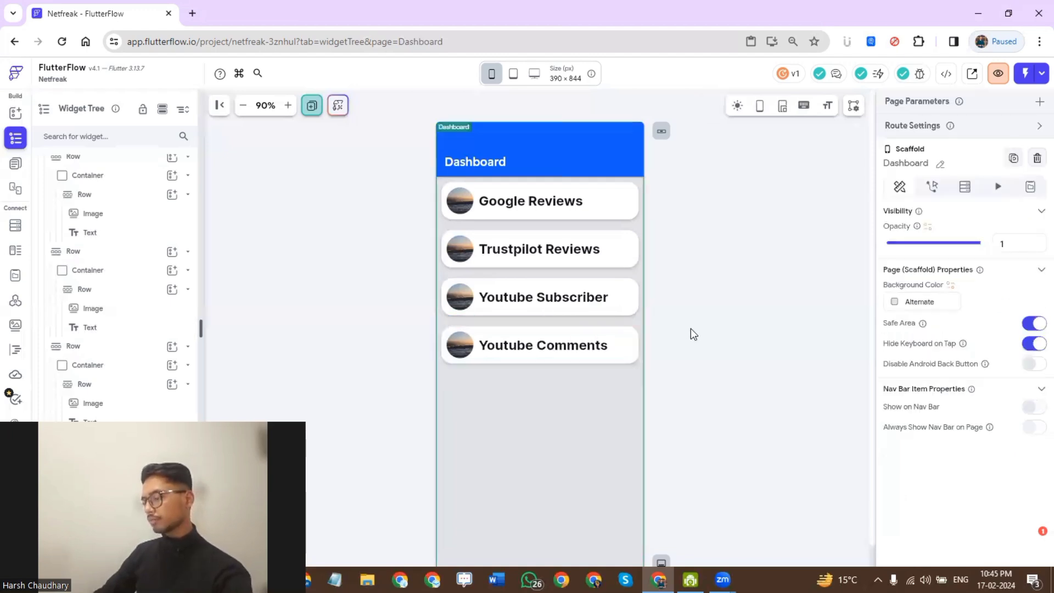
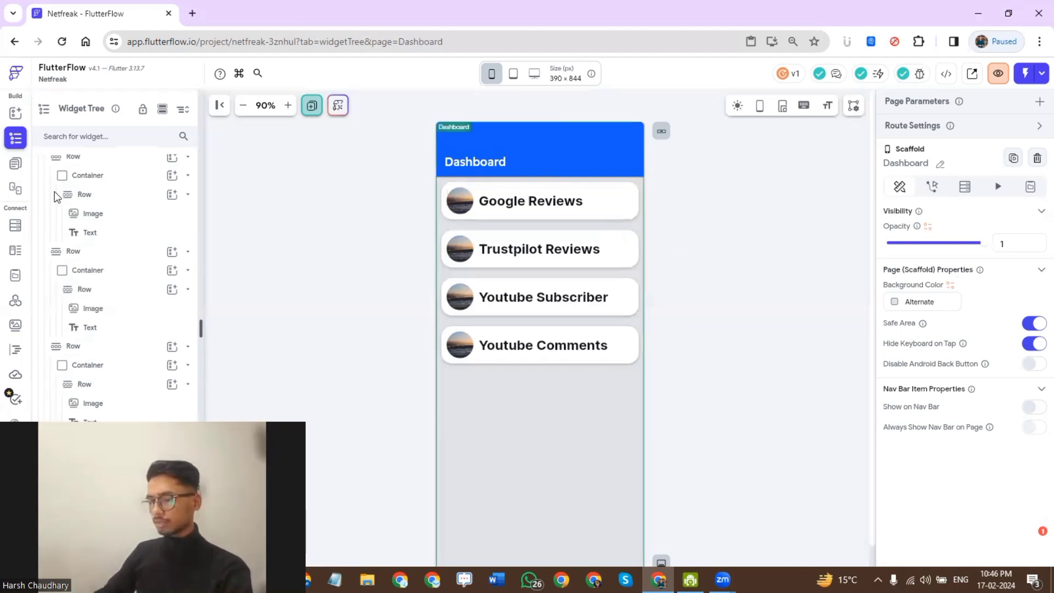
- Create a new blank page named "Profile" from the overview of all pages
click(16, 165)
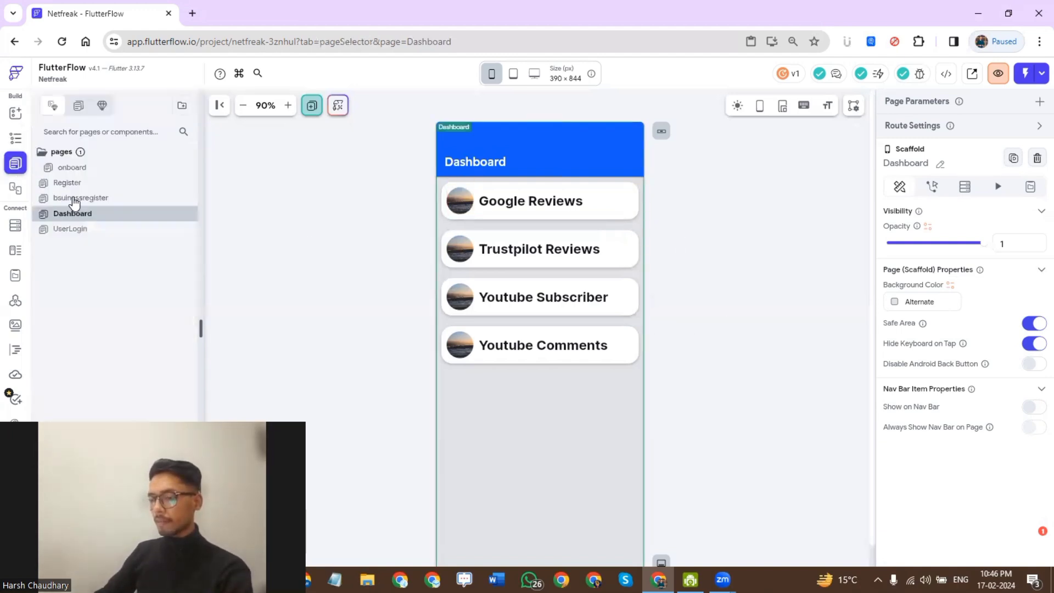
click(79, 106)
click(157, 105)
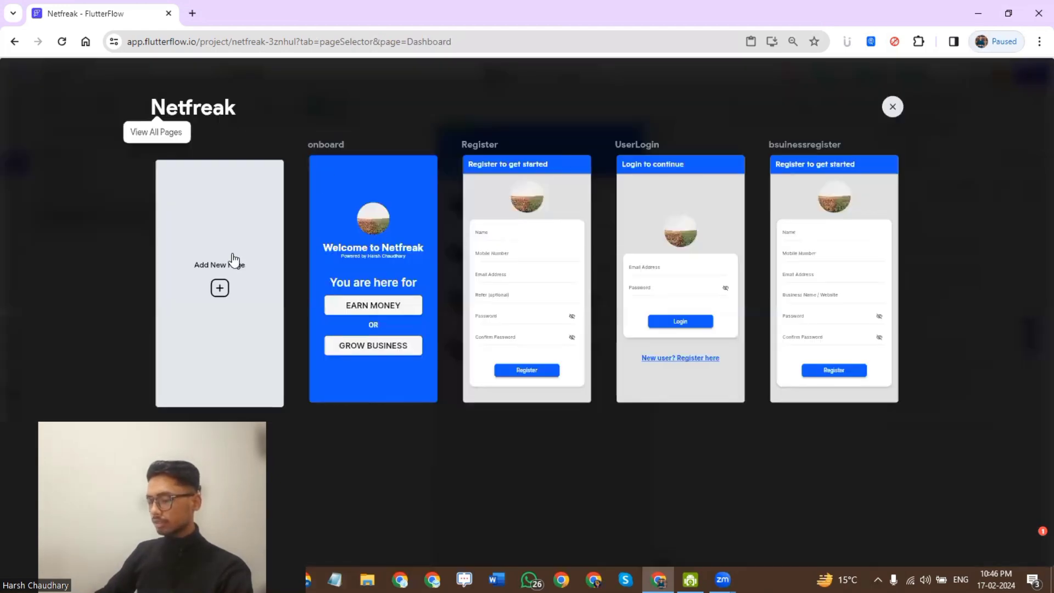
click(220, 287)
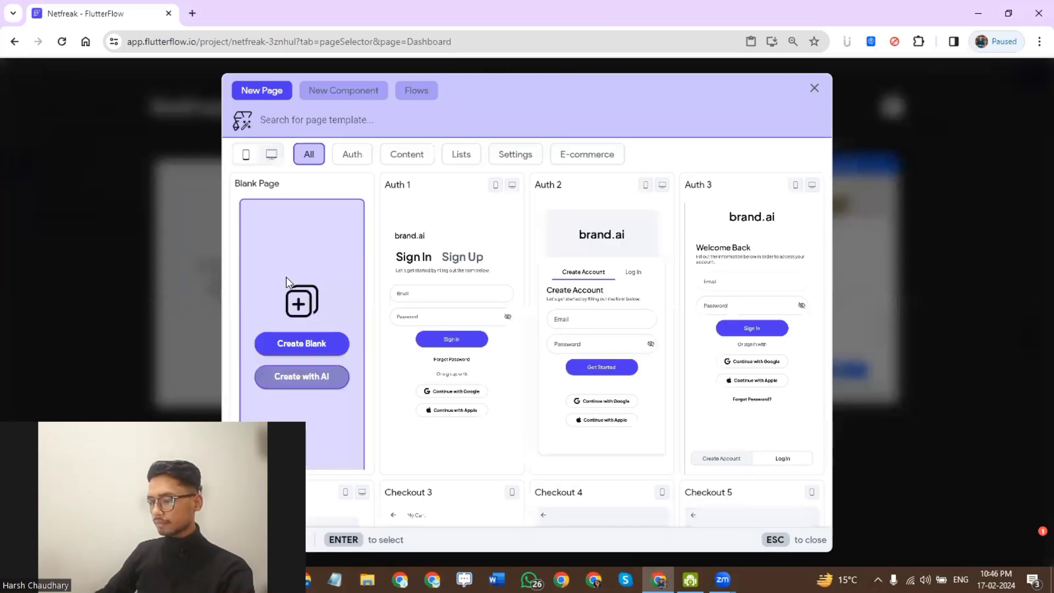
click(302, 346)
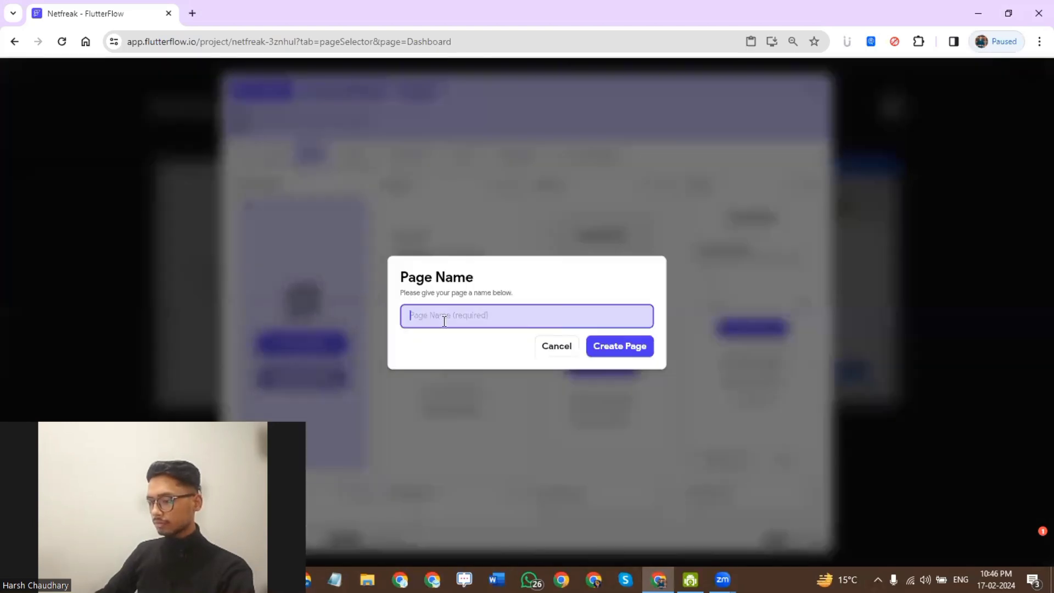
text(Profile)
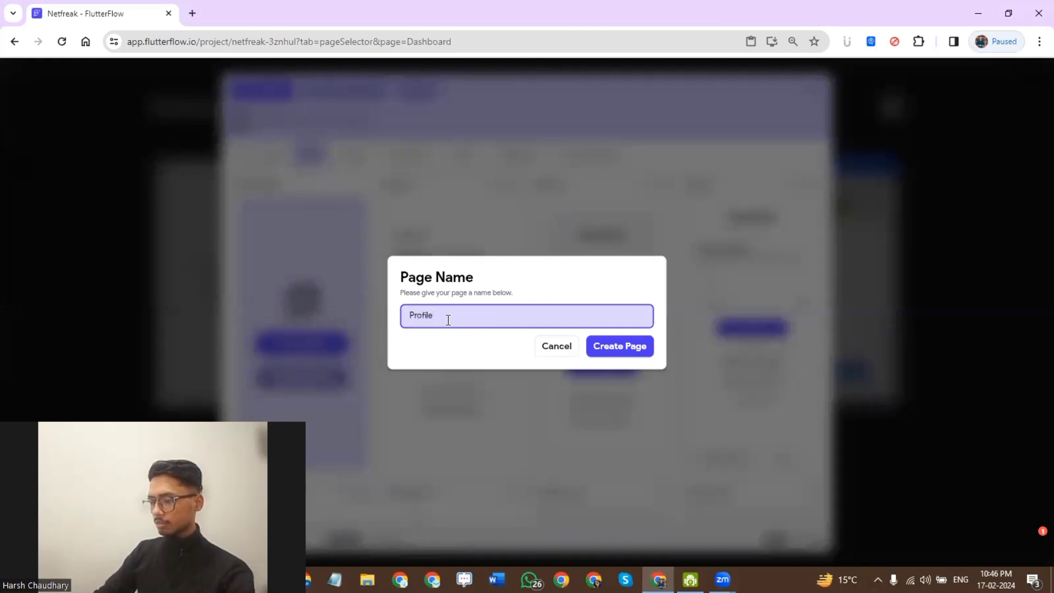
click(606, 348)
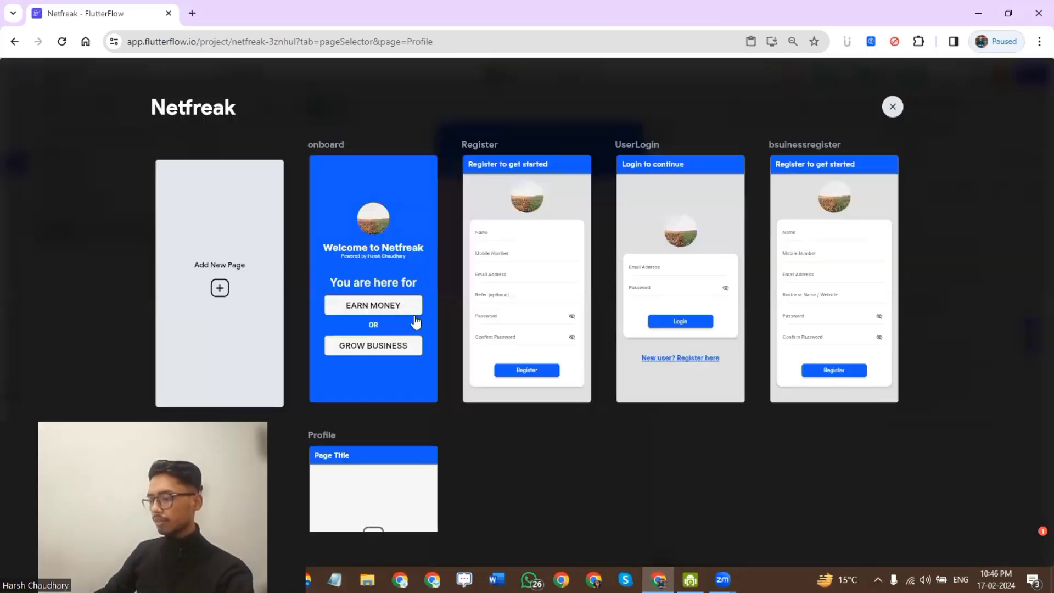
- Open the Profile page and change its app bar title to "My Profile"
click(380, 484)
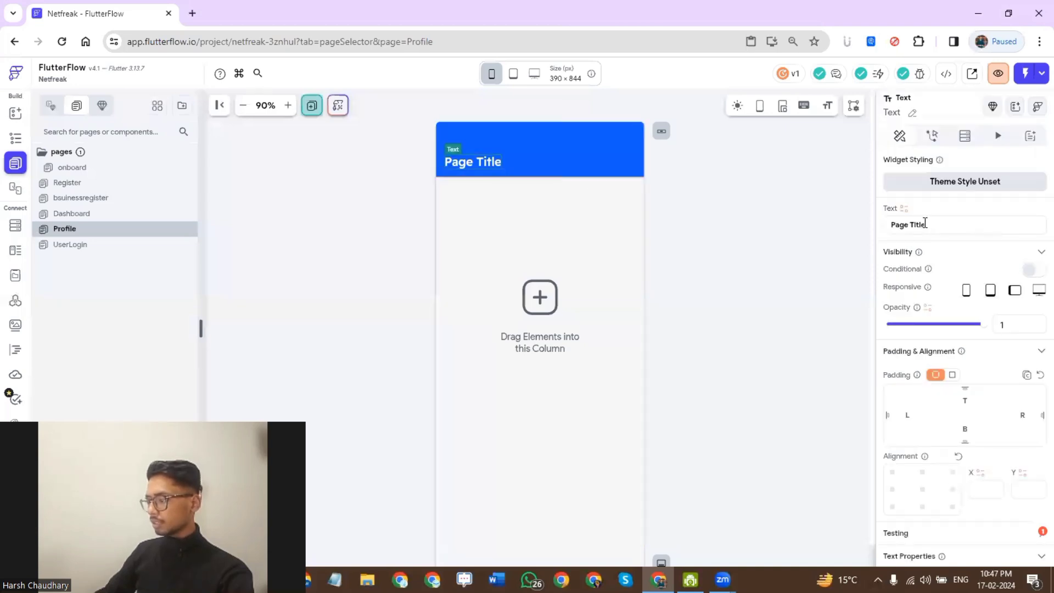
triple_click(928, 225)
text(M)
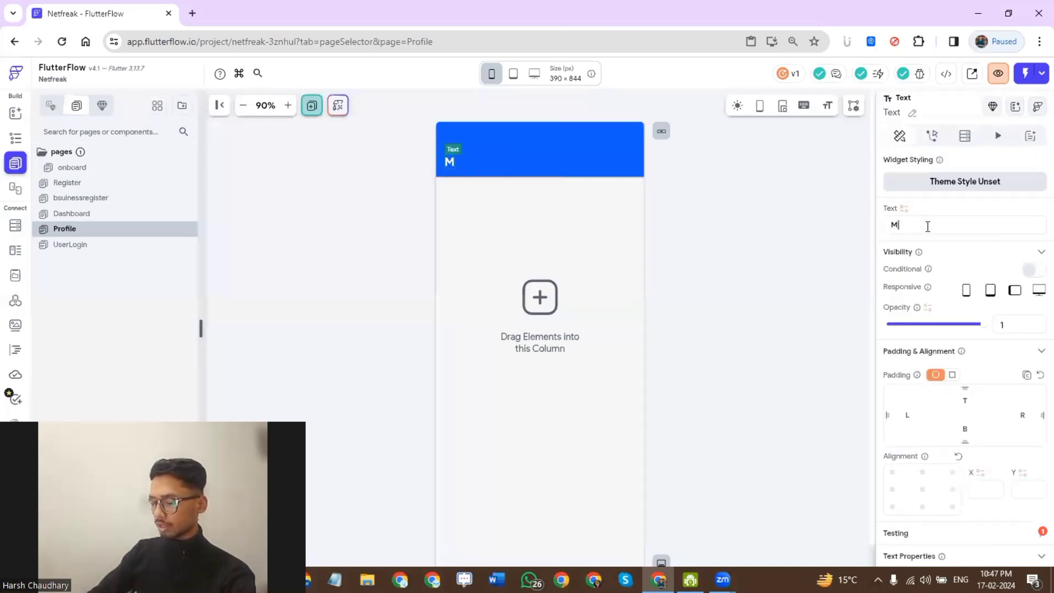
text(y)
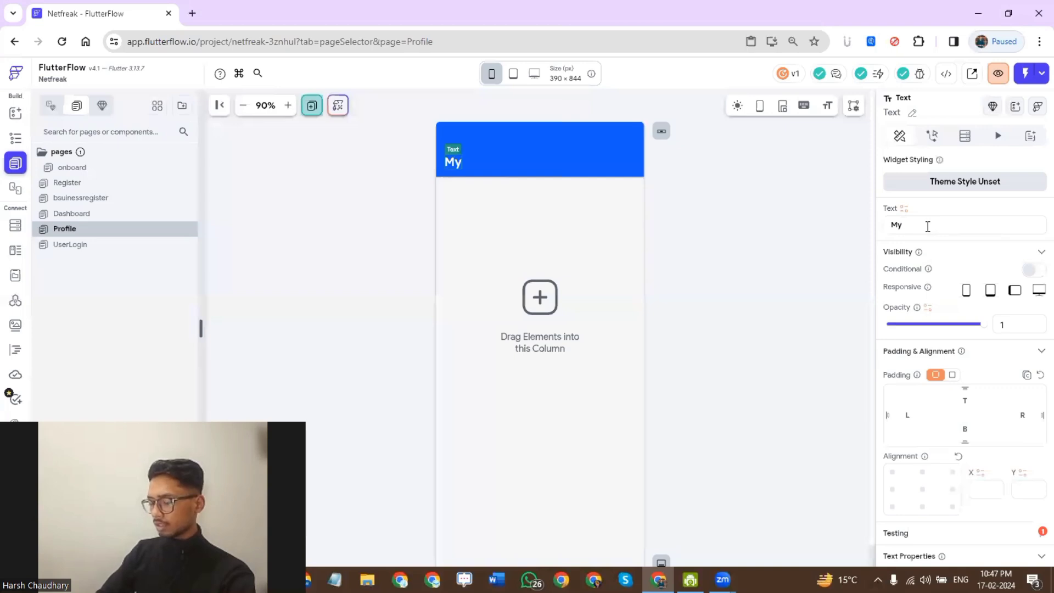
text( Profile)
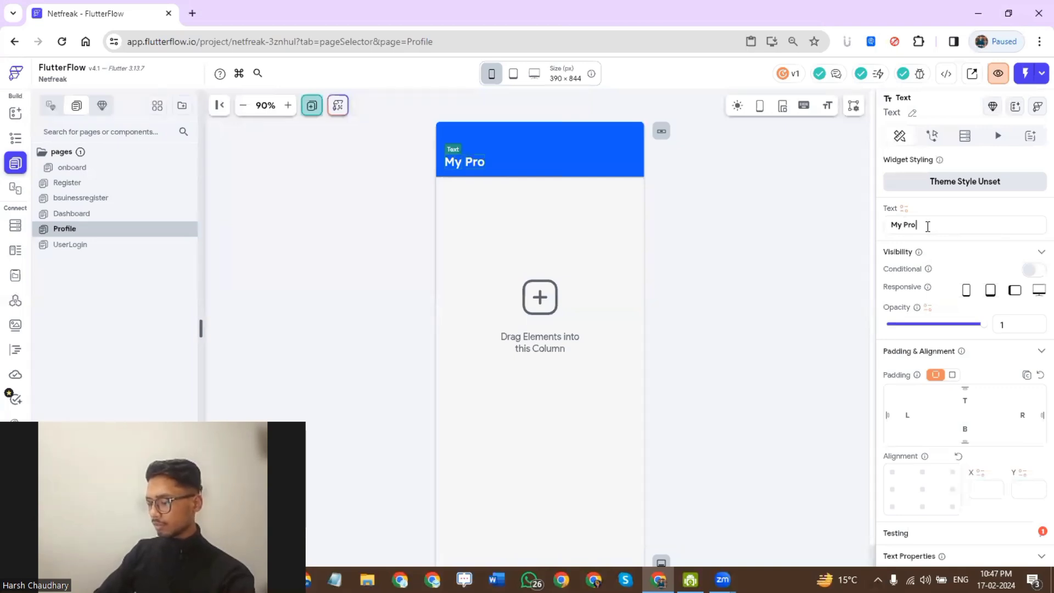
click(698, 234)
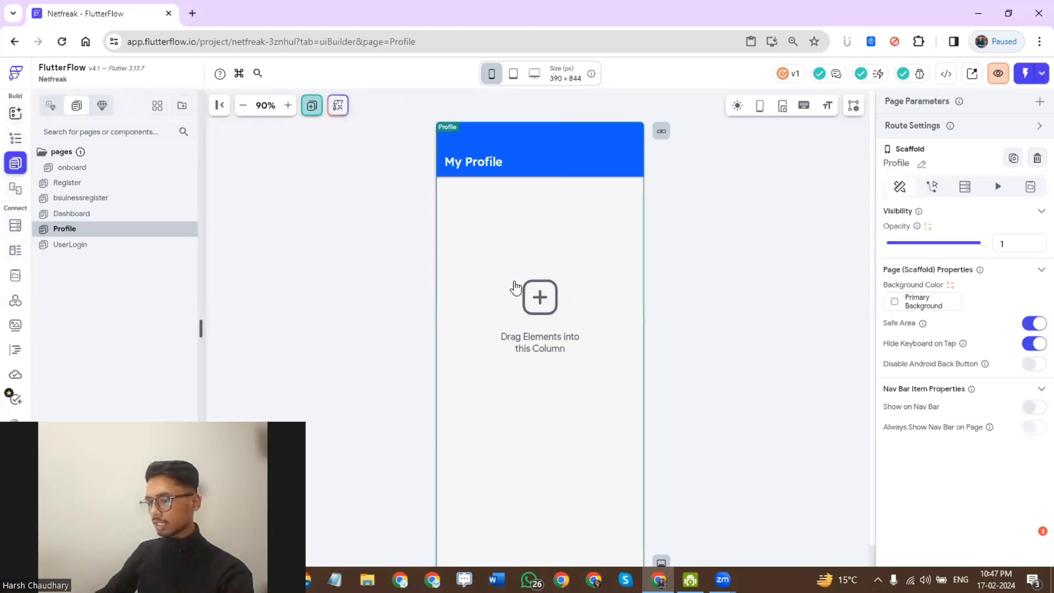
- Add a row at the start of the Profile page body and place a container inside it
drag(159, 203, 494, 189)
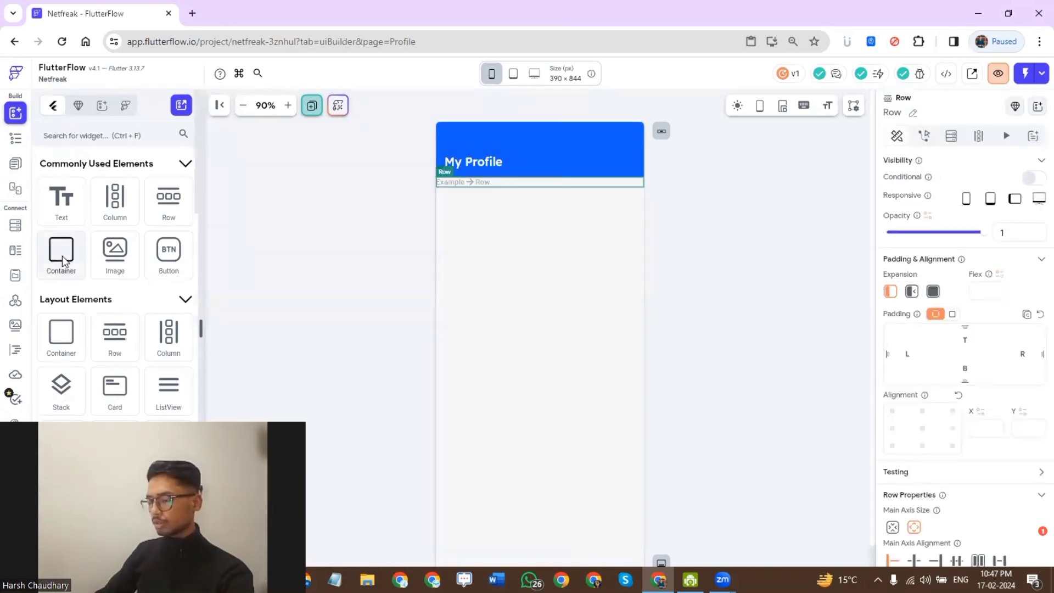
drag(61, 255, 480, 183)
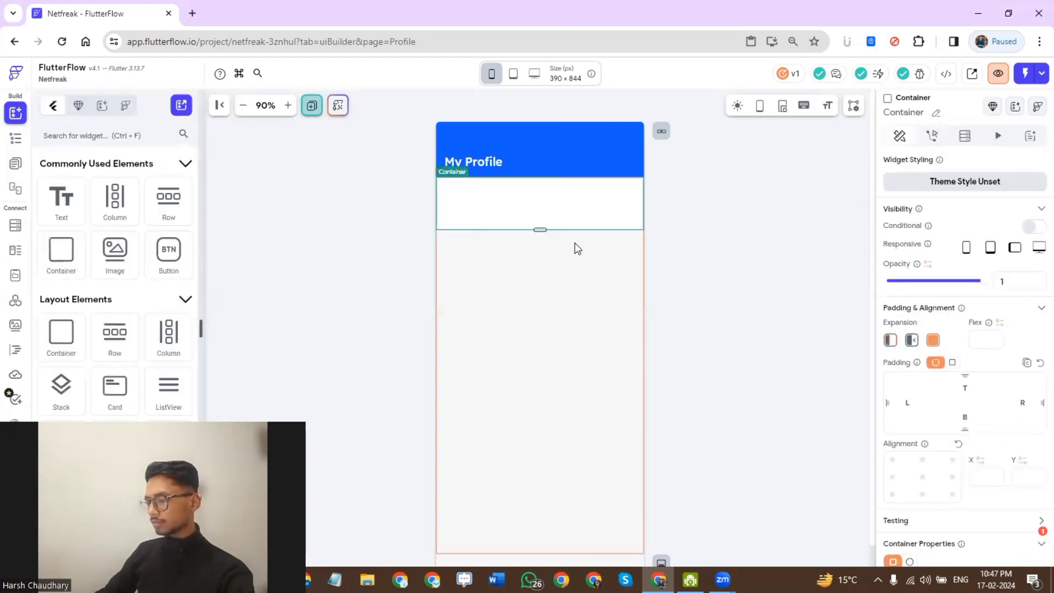
- Place a column inside the Profile page's container and set its padding to 10 on all four sides
drag(125, 210, 516, 209)
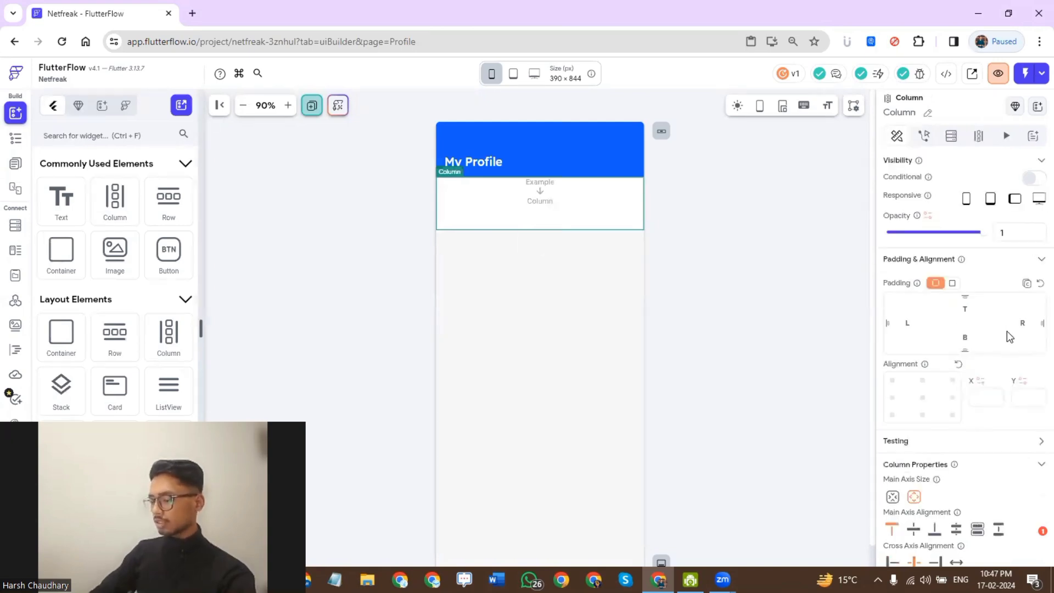
click(965, 311)
text(10)
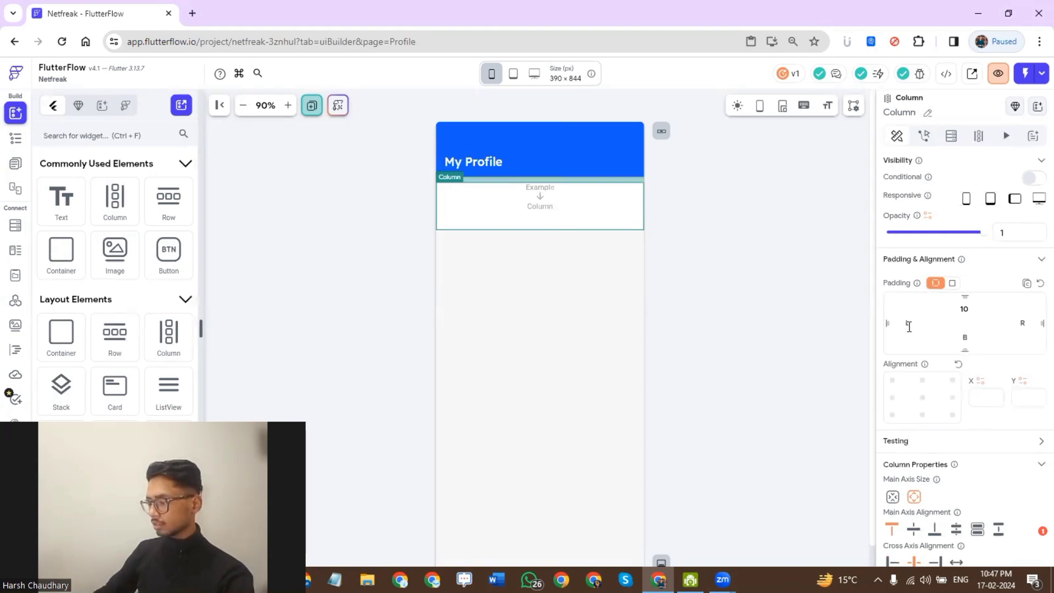
click(909, 327)
text(1)
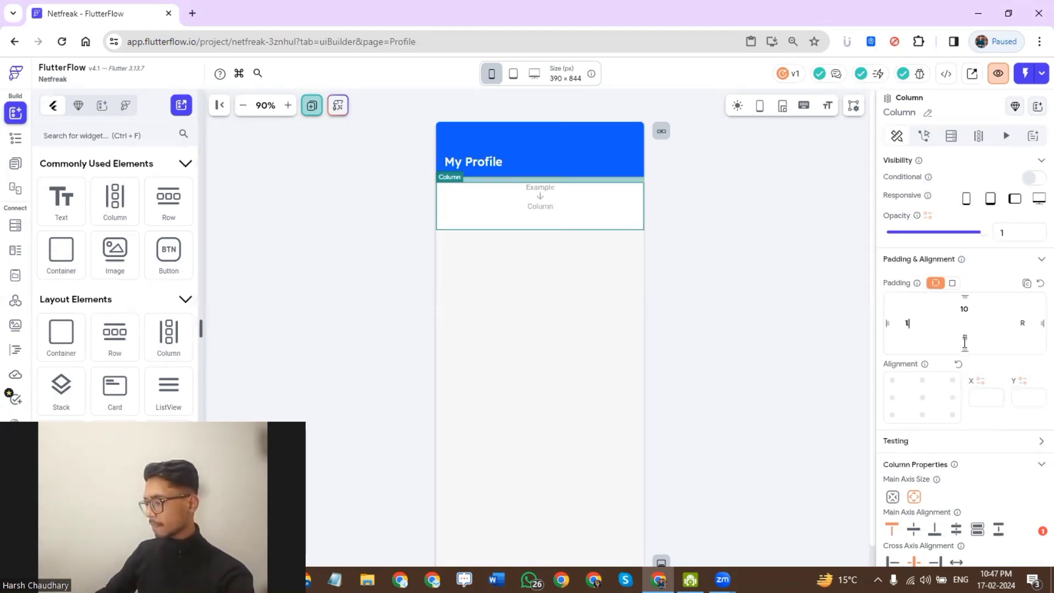
text(0)
click(965, 339)
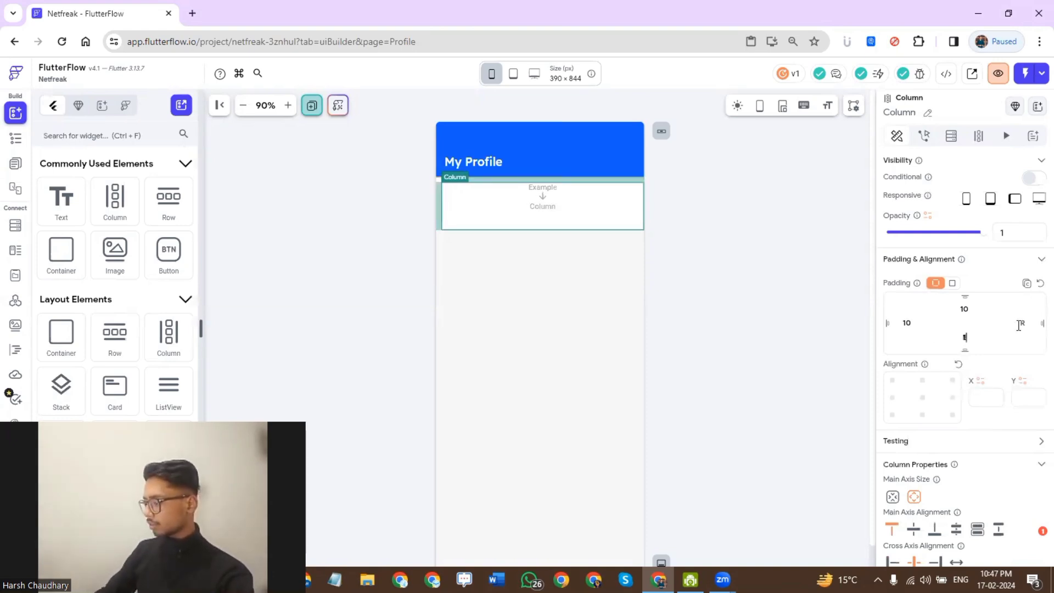
text(10)
click(1025, 325)
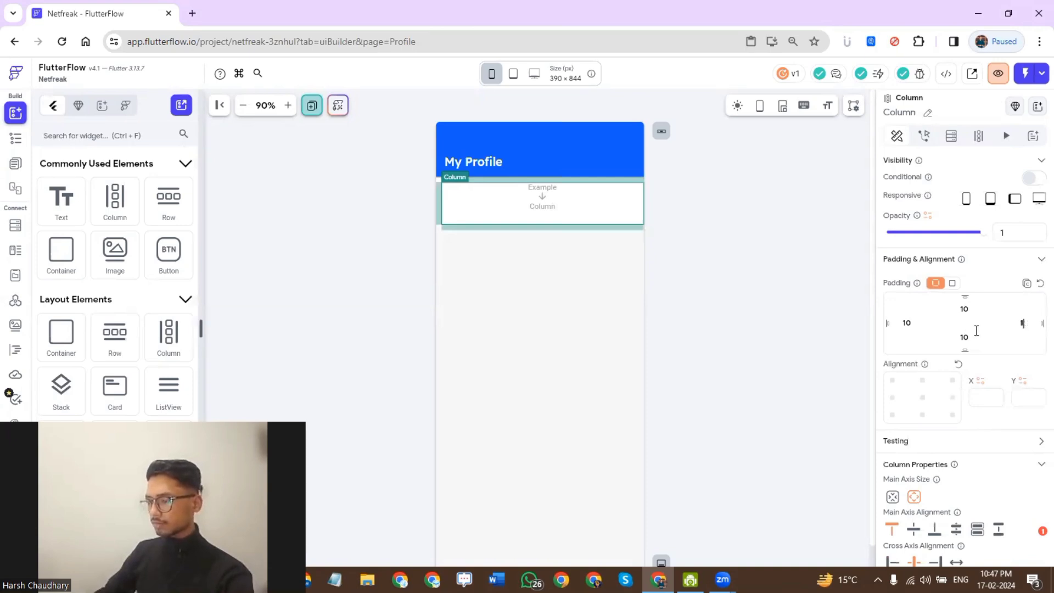
text(10)
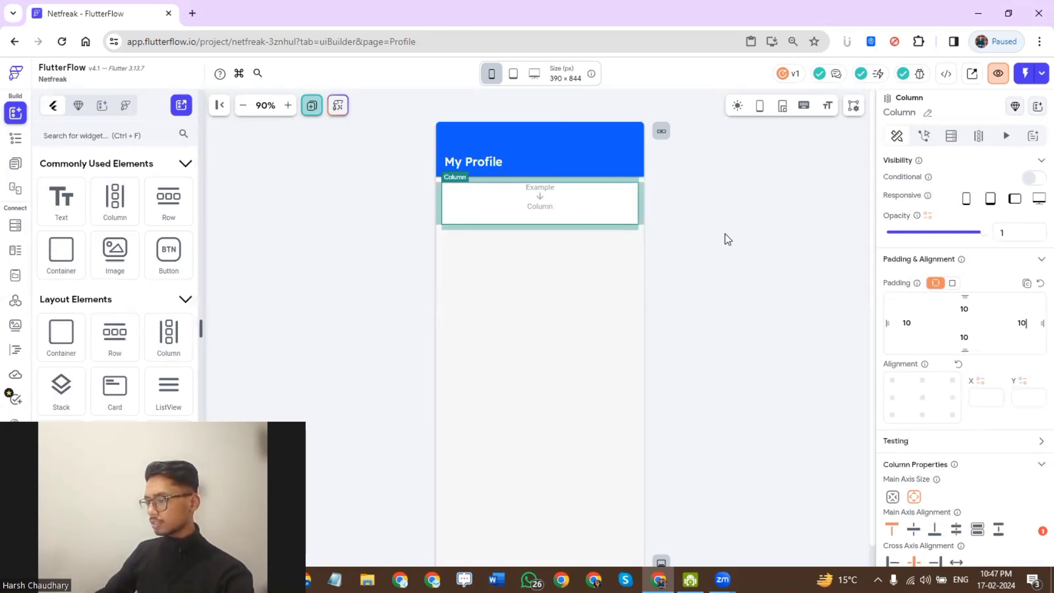
- Add a row inside the padded column and place an image in that row
click(501, 207)
click(475, 206)
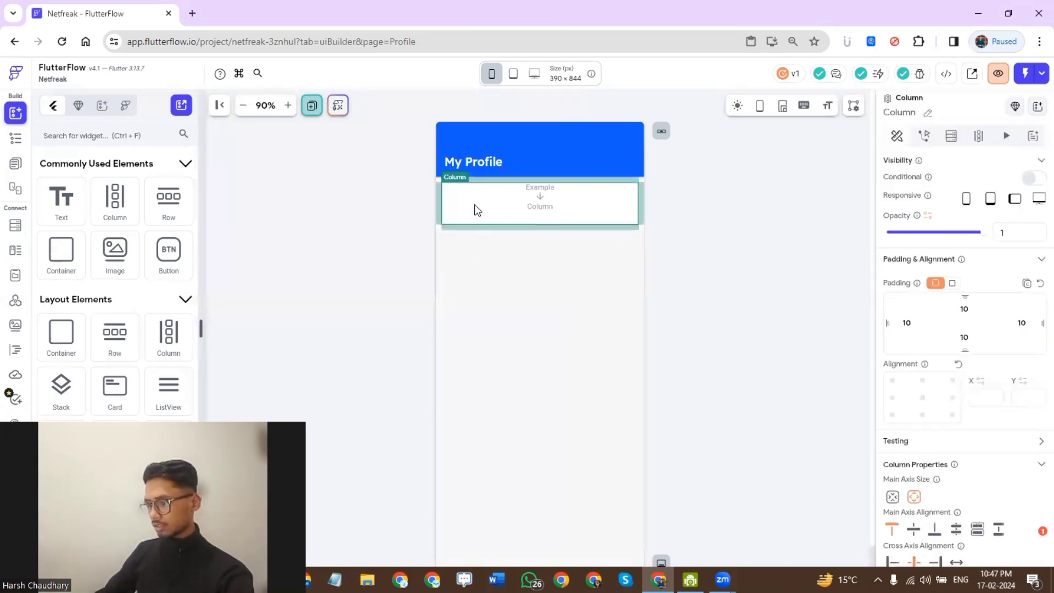
click(596, 242)
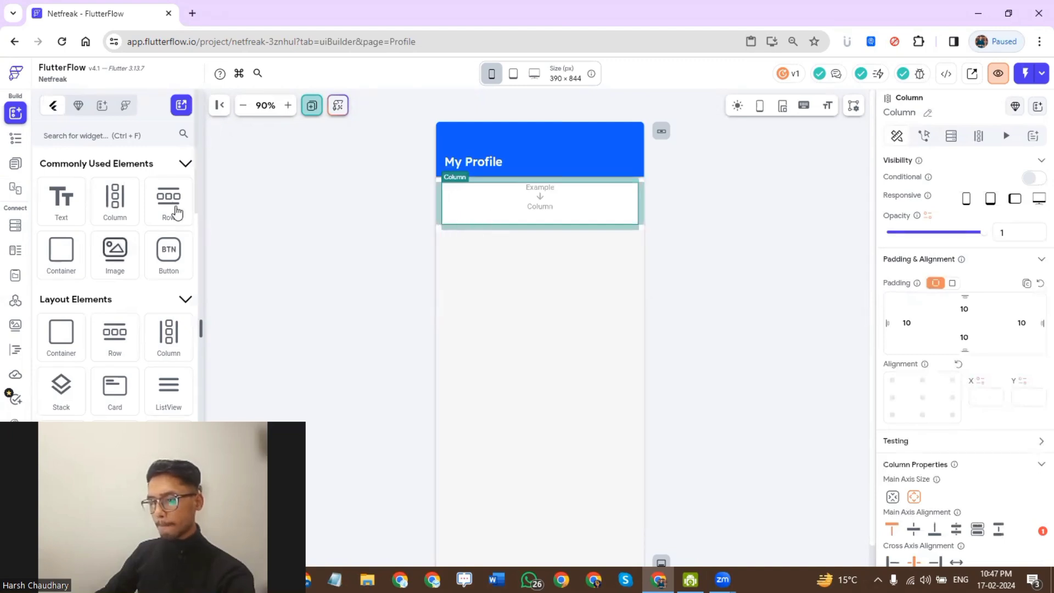
drag(437, 213, 464, 191)
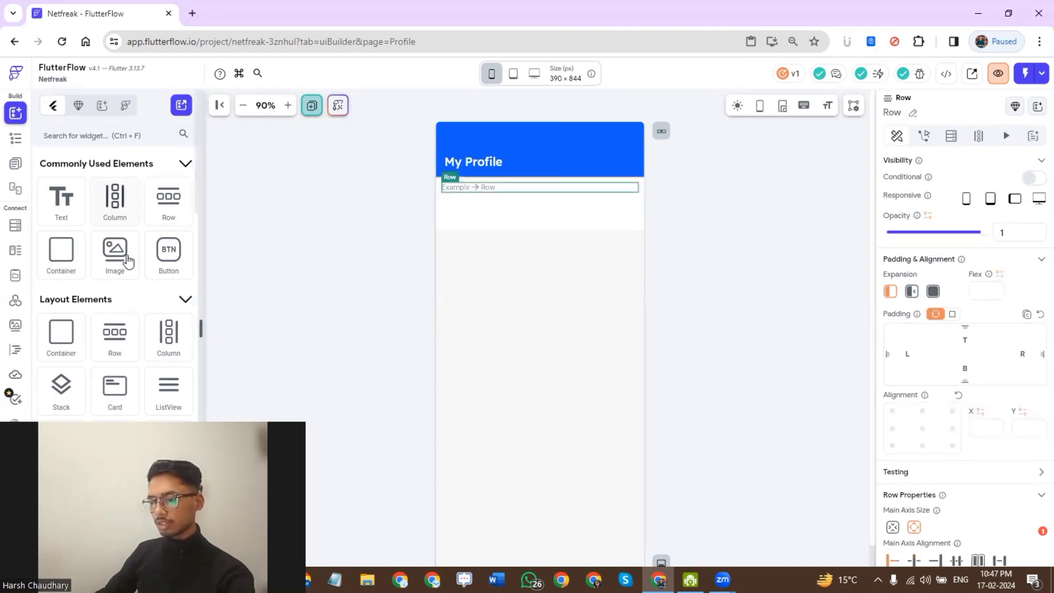
drag(122, 257, 466, 189)
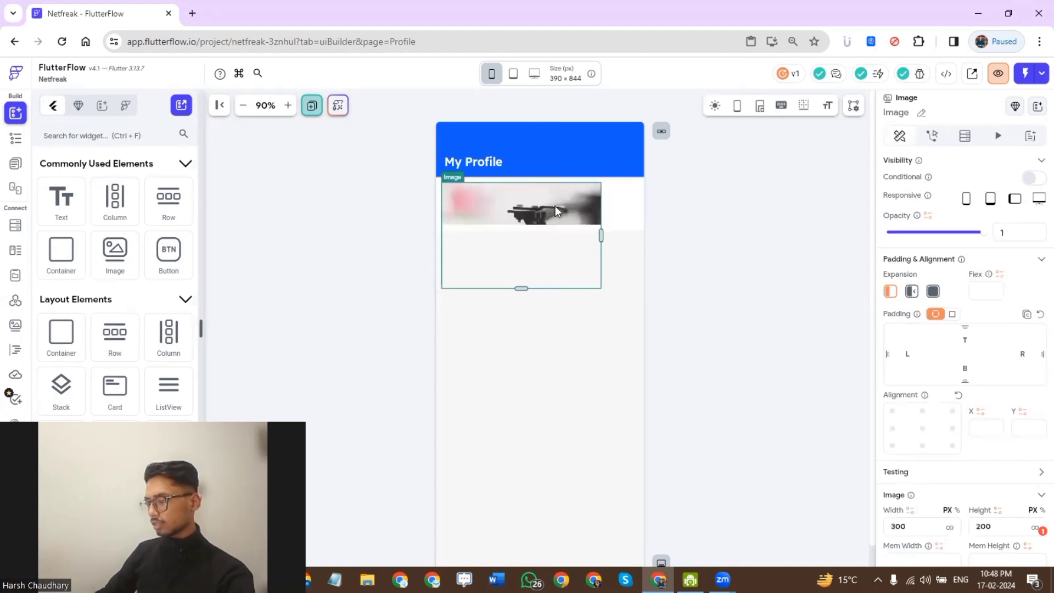
- Clear the fixed width and height of the container around the image
click(633, 229)
scroll(958, 407, down, 4)
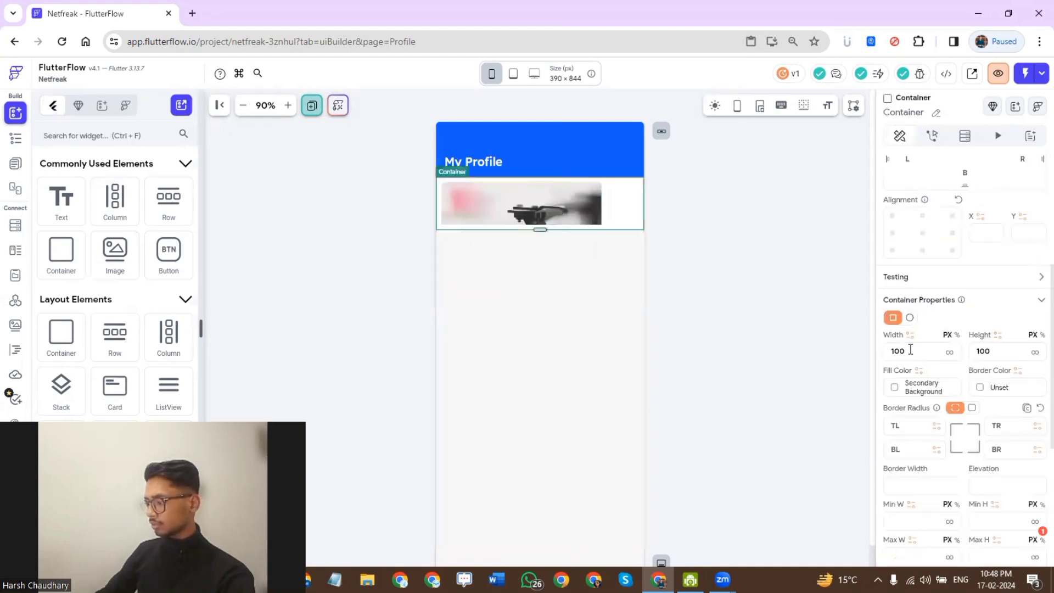
double_click(909, 351)
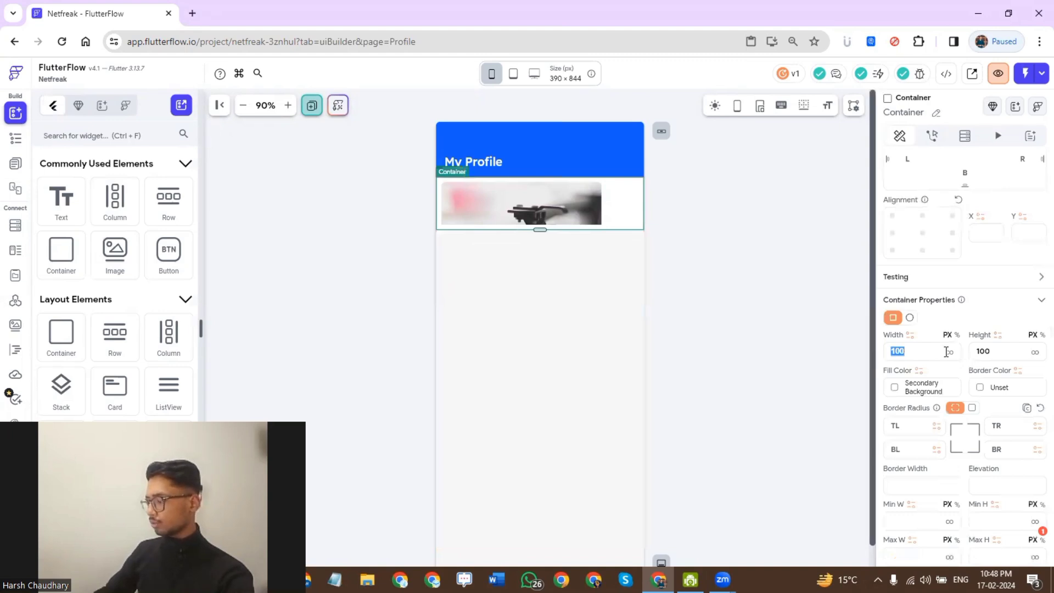
key(BackSpace)
double_click(971, 352)
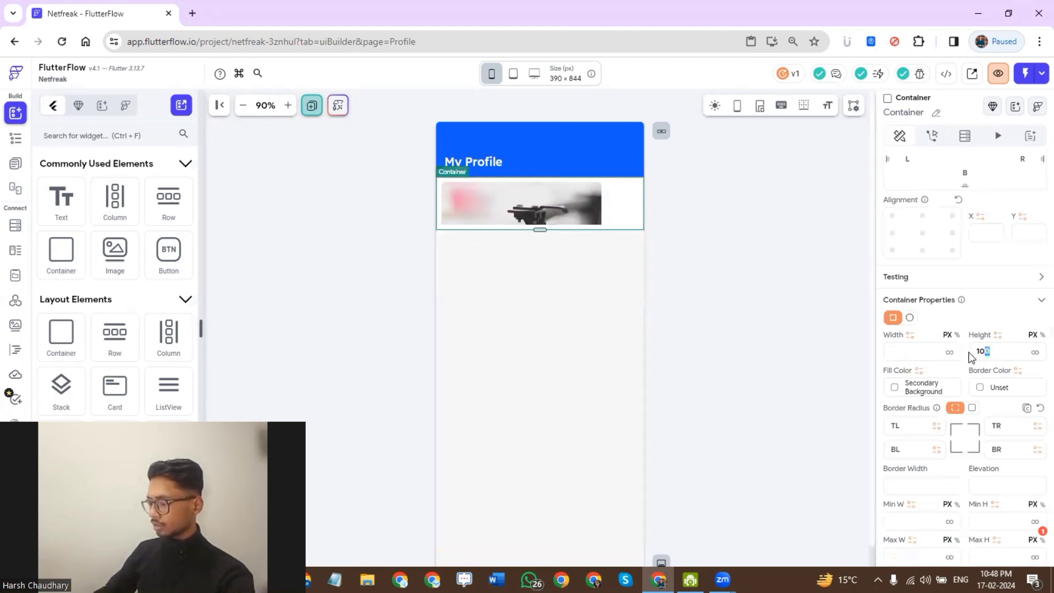
key(BackSpace)
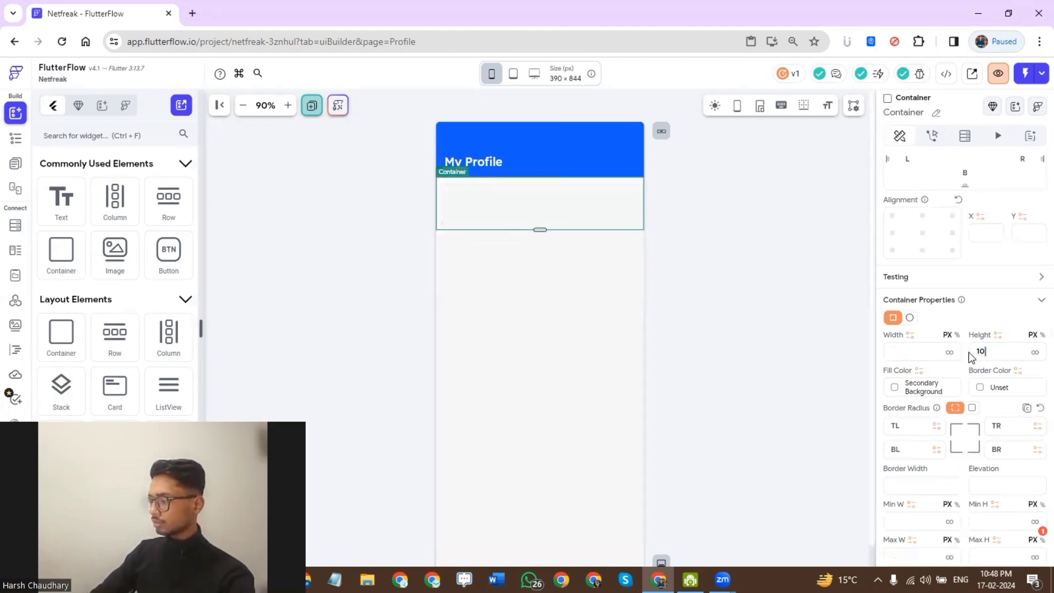
click(579, 241)
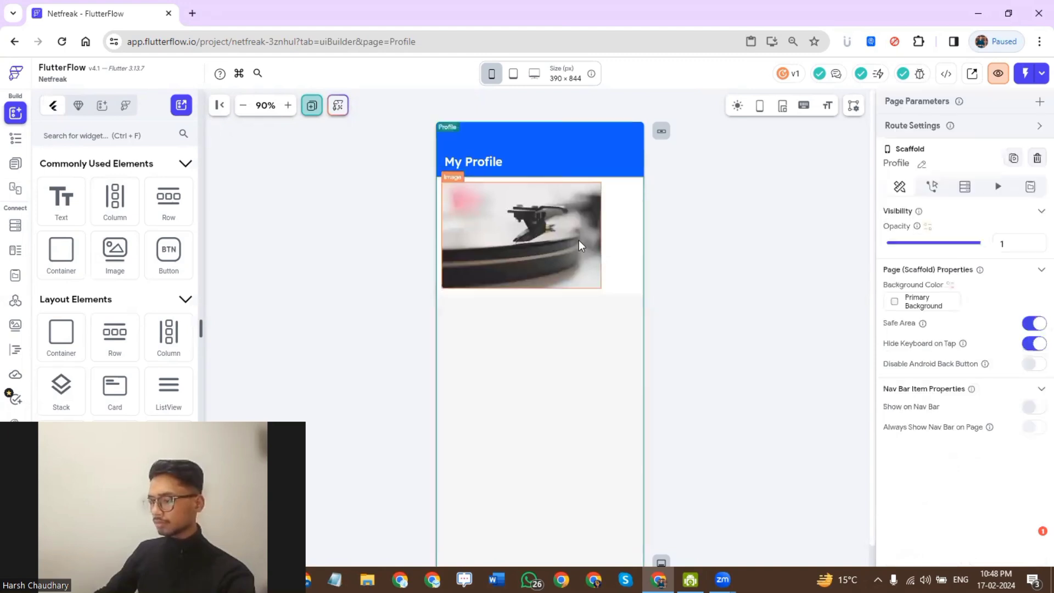
- Set the profile image's width and height to 100 px each
click(578, 240)
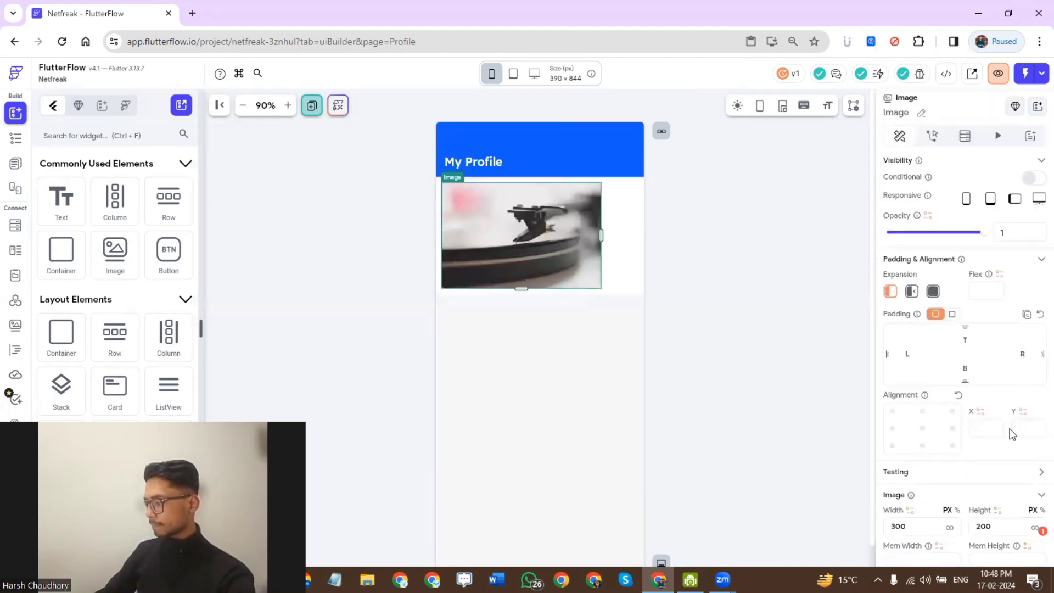
scroll(903, 426, down, 2)
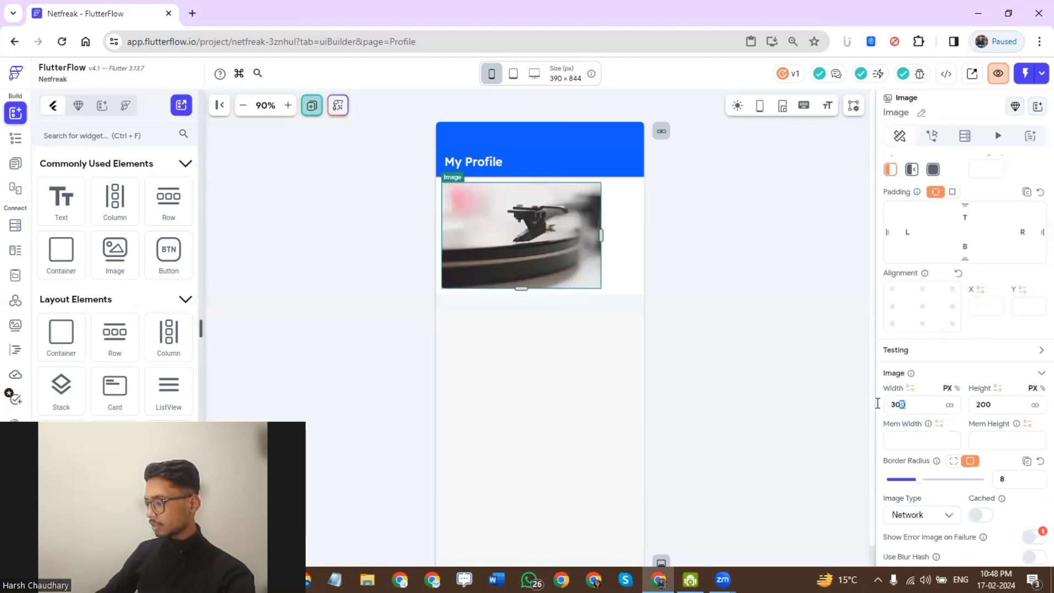
drag(901, 404, 912, 404)
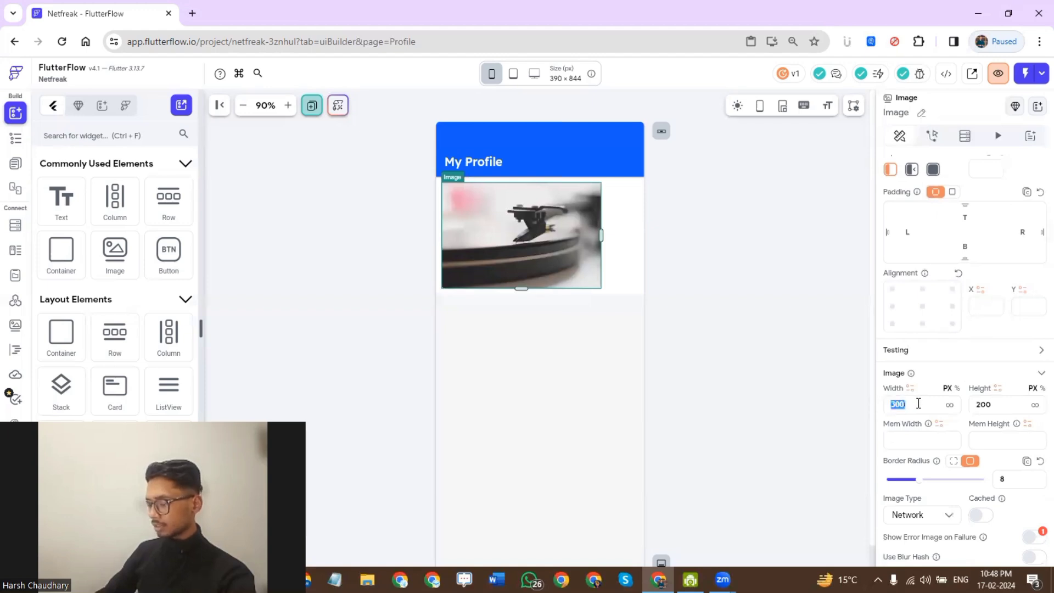
double_click(919, 403)
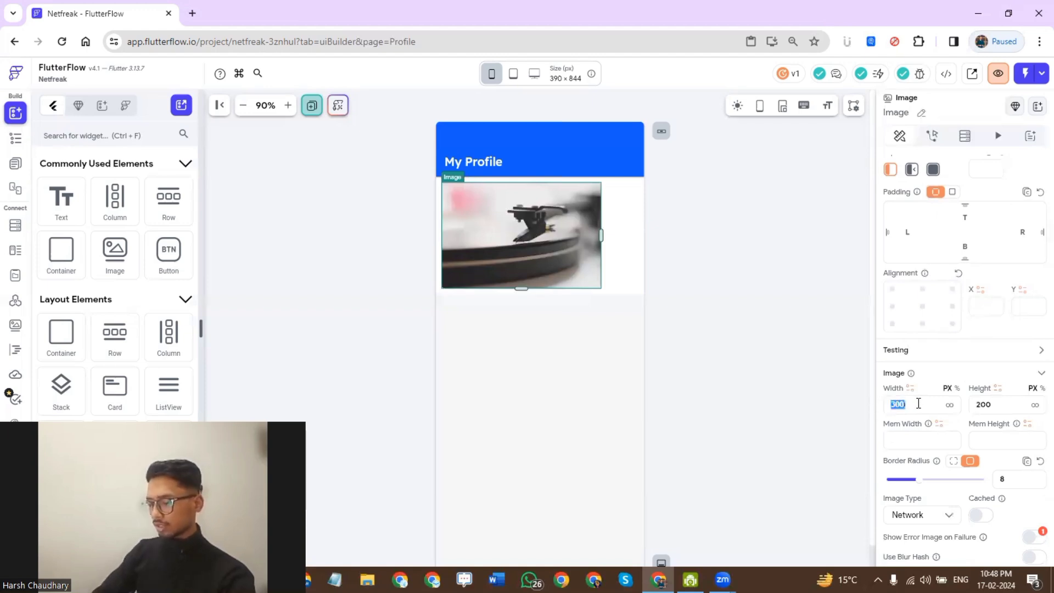
text(50)
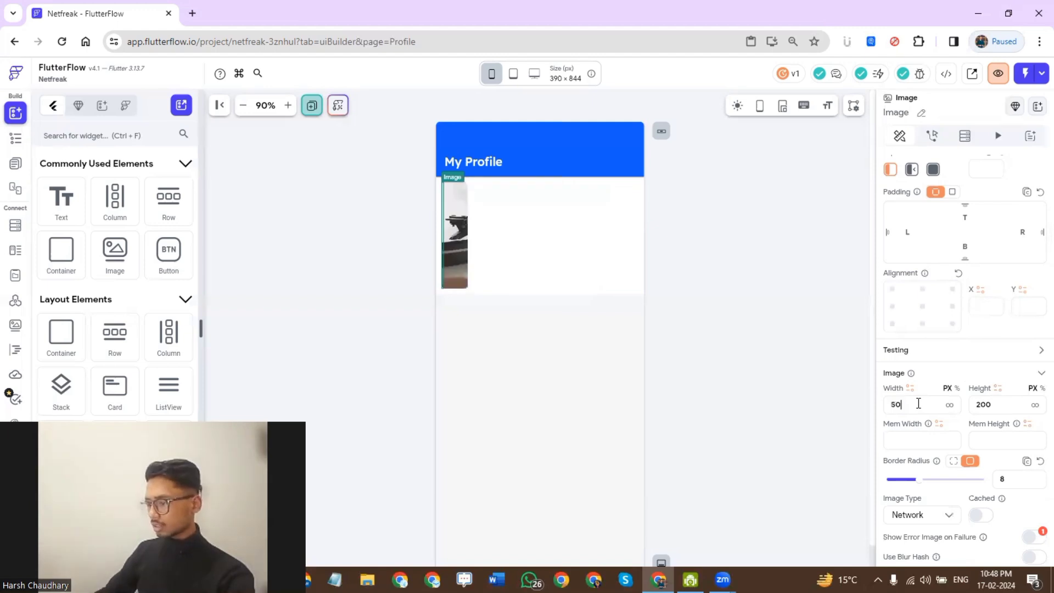
double_click(886, 408)
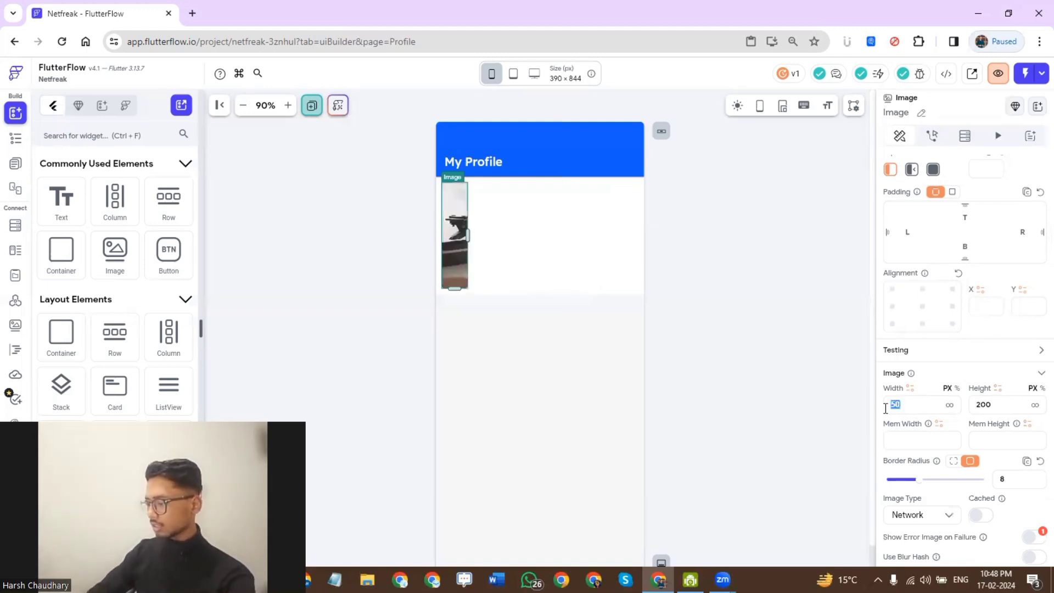
text(1)
text(00)
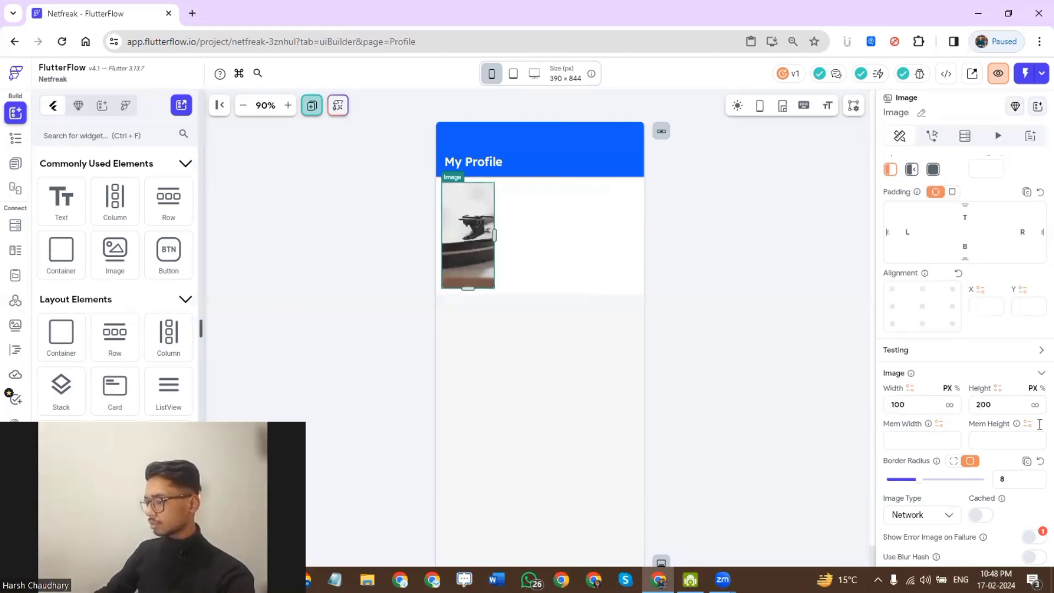
key(Tab)
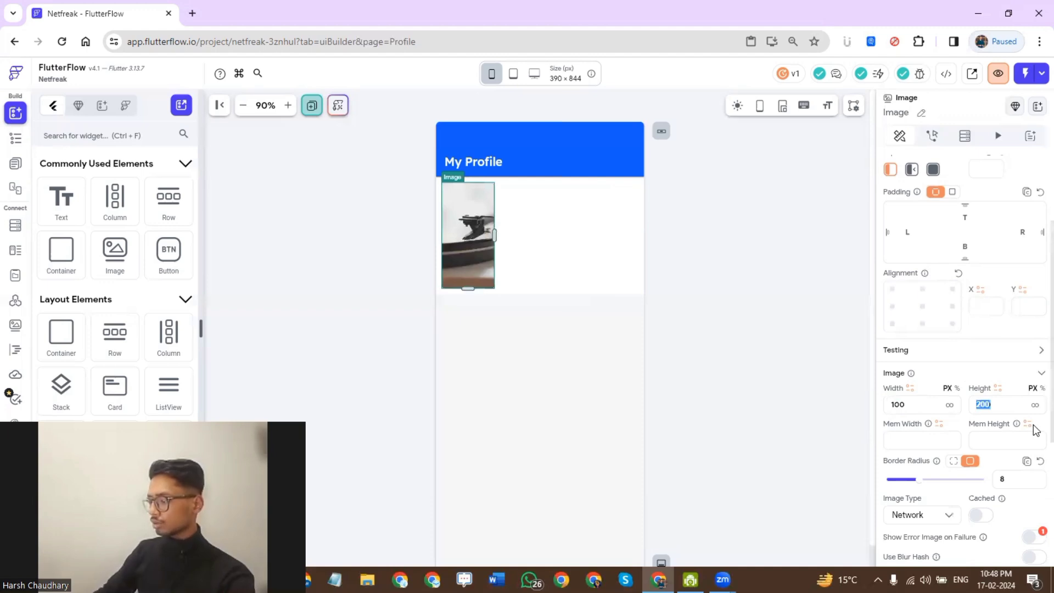
text(100)
- Switch the image's border radius to individual corners and set all four corners to 100
scroll(928, 407, down, 2)
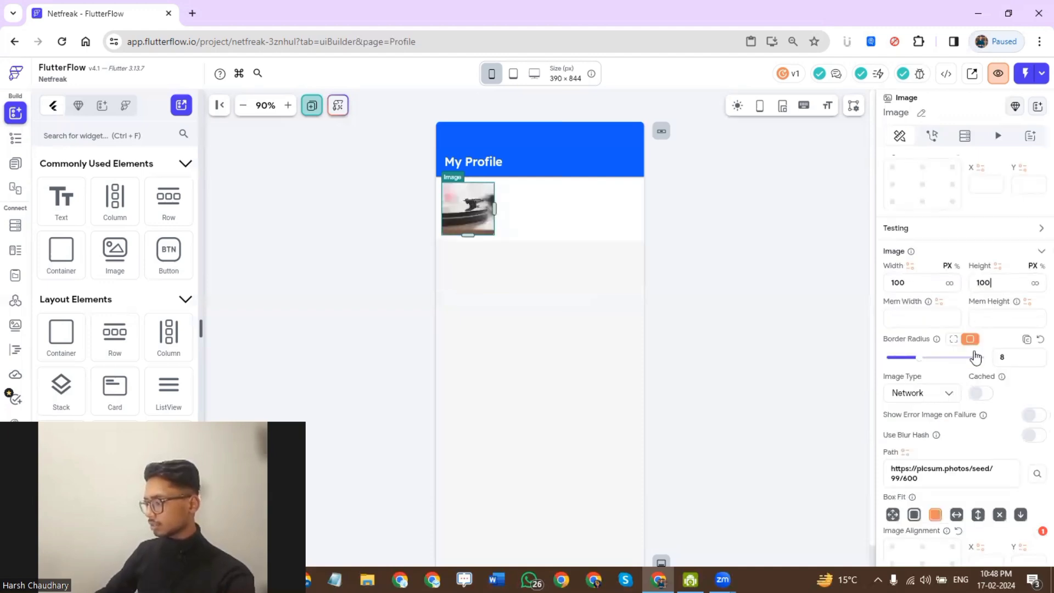
click(954, 339)
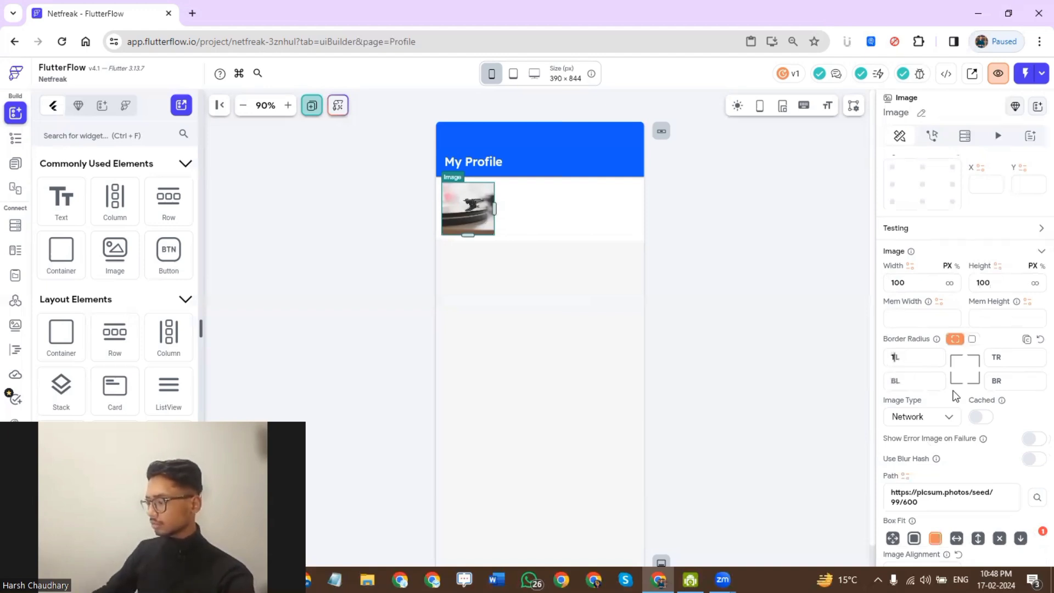
text(100)
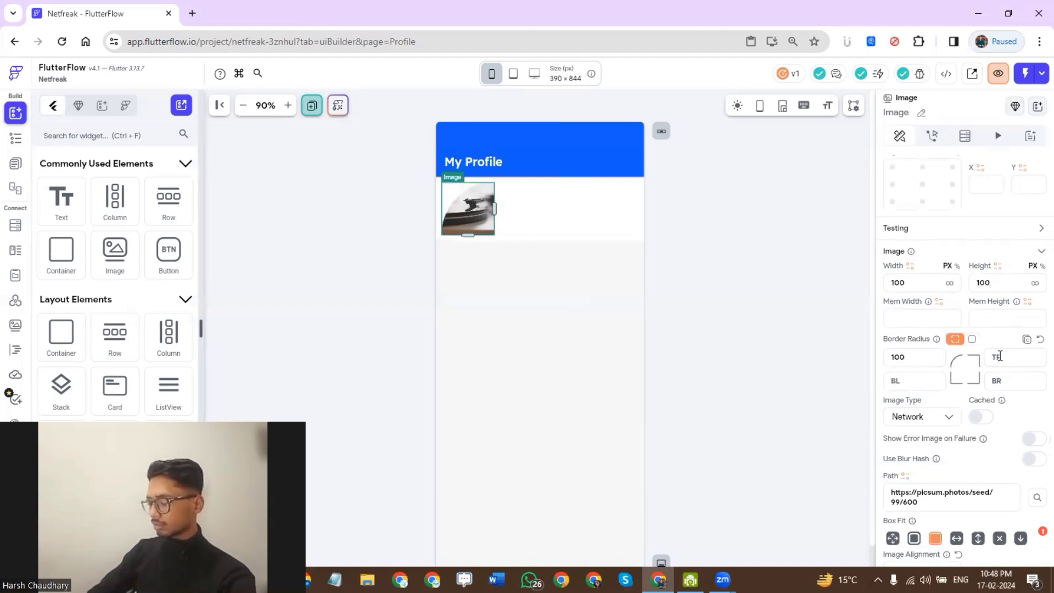
click(1000, 356)
text(100)
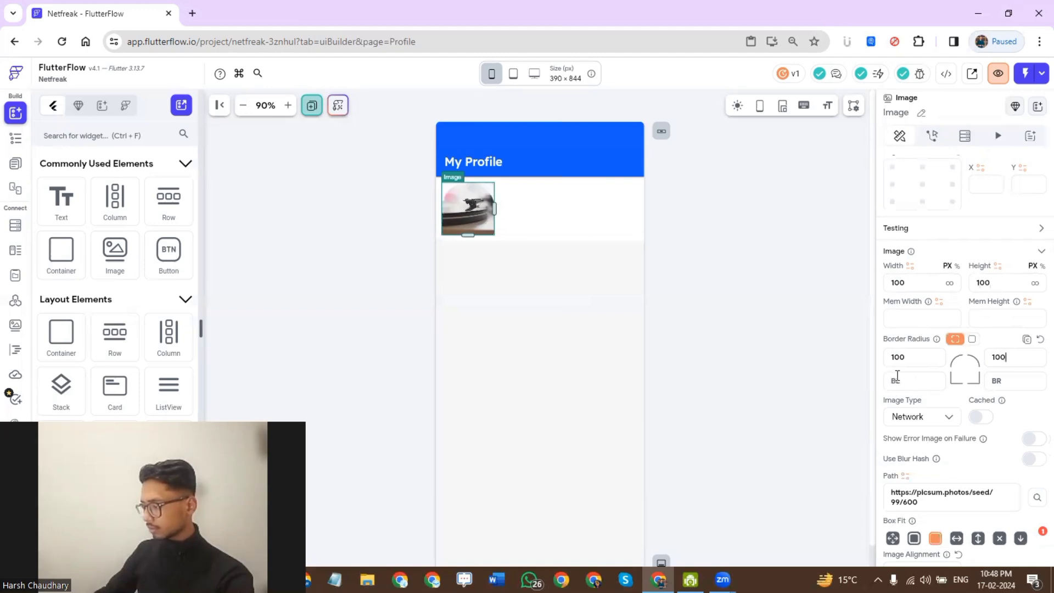
click(916, 385)
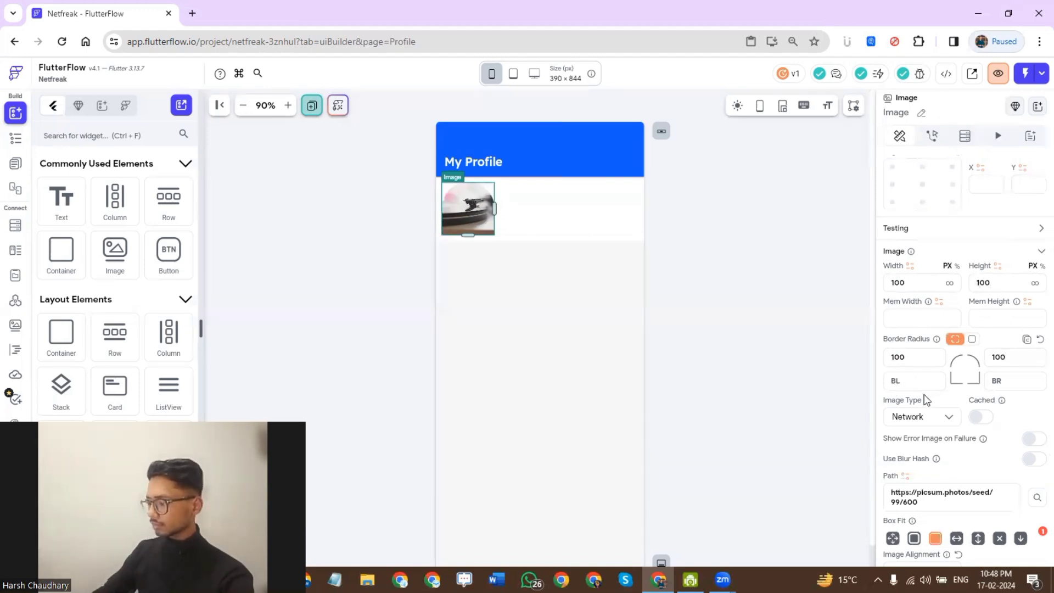
text(100)
click(993, 379)
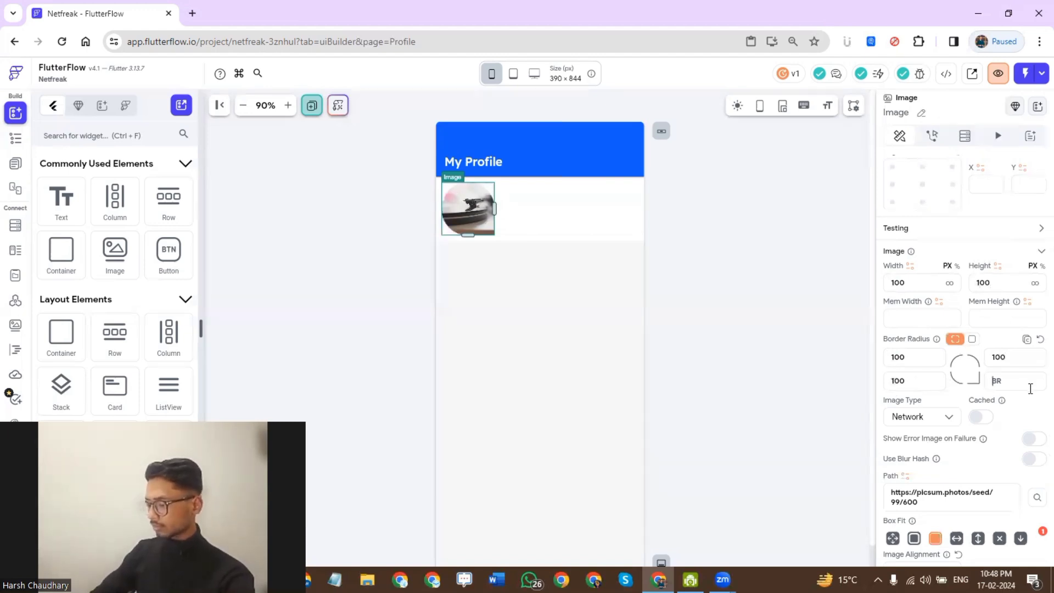
text(100)
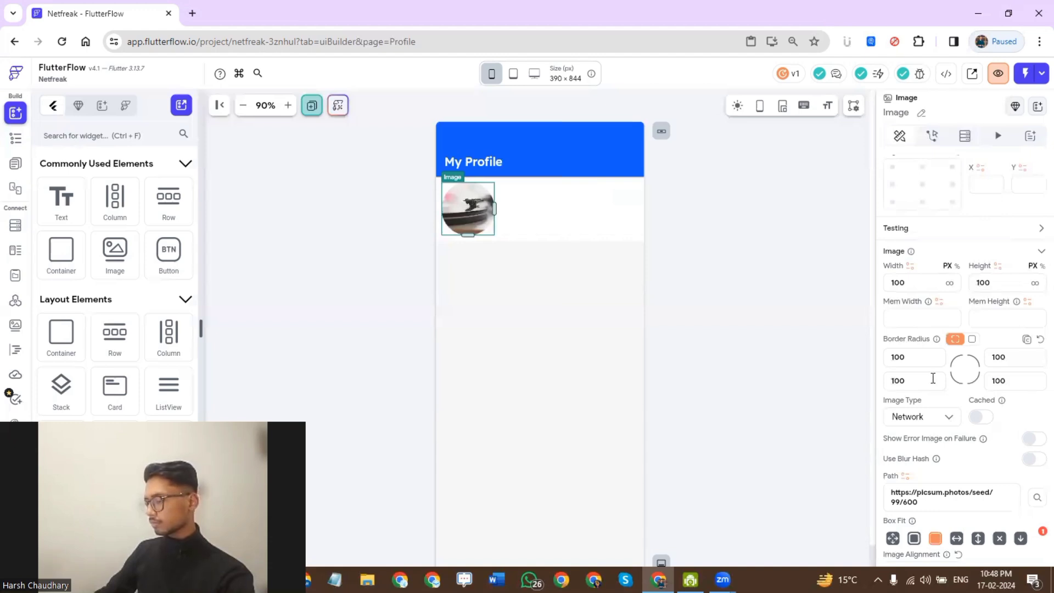
- Add a column beside the image with expanded sizing, and set the row's cross axis alignment to start
drag(116, 201, 520, 211)
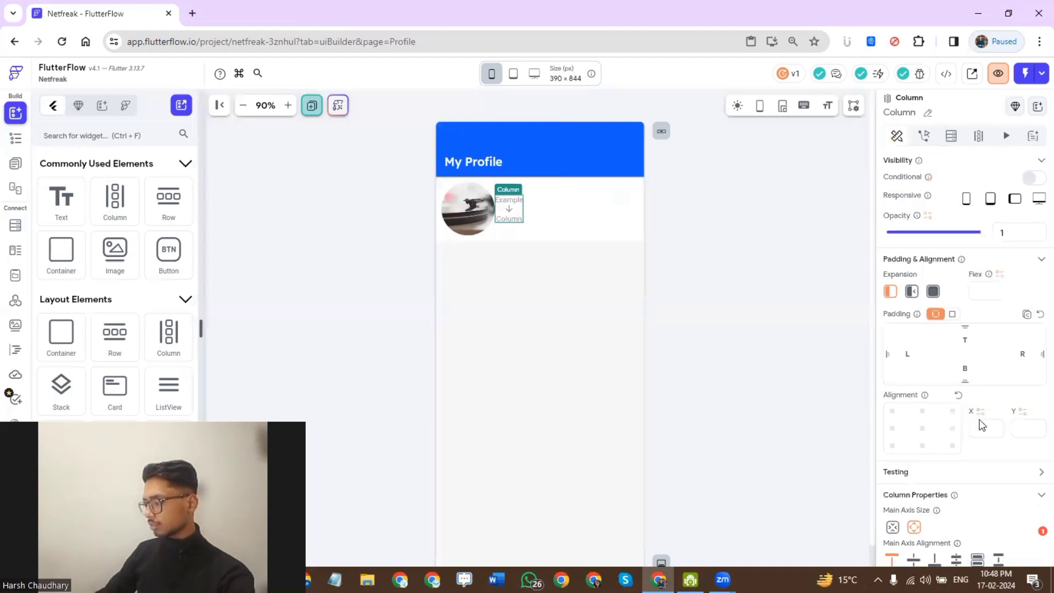
click(933, 291)
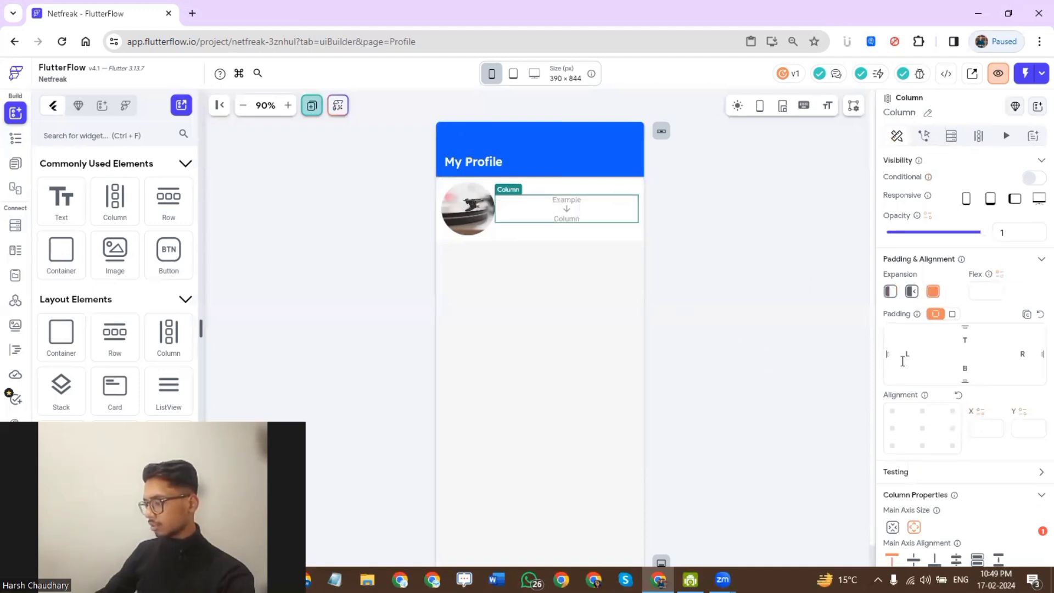
click(554, 189)
scroll(900, 468, down, 2)
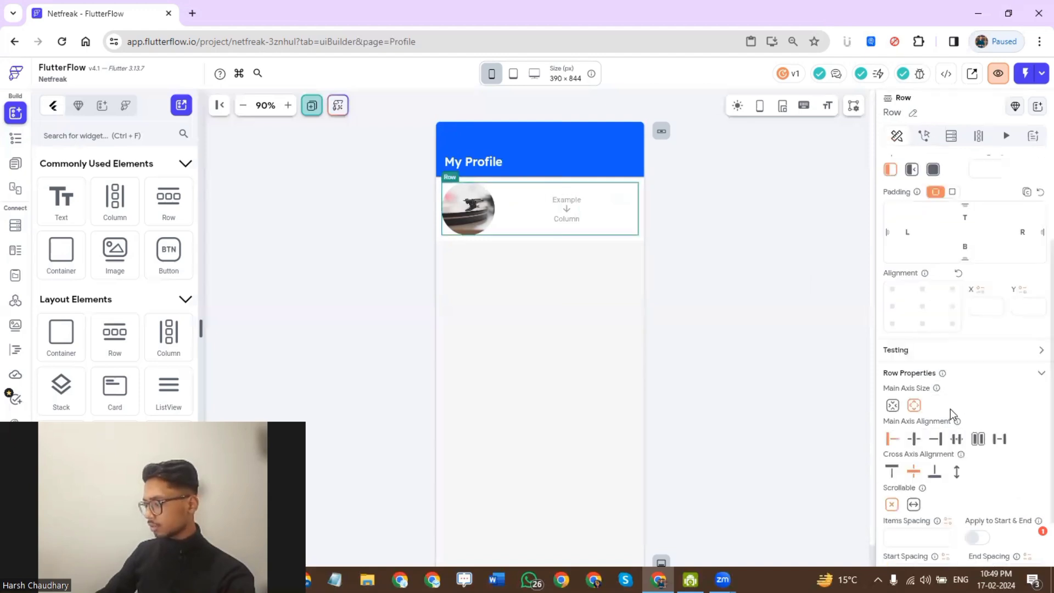
click(893, 471)
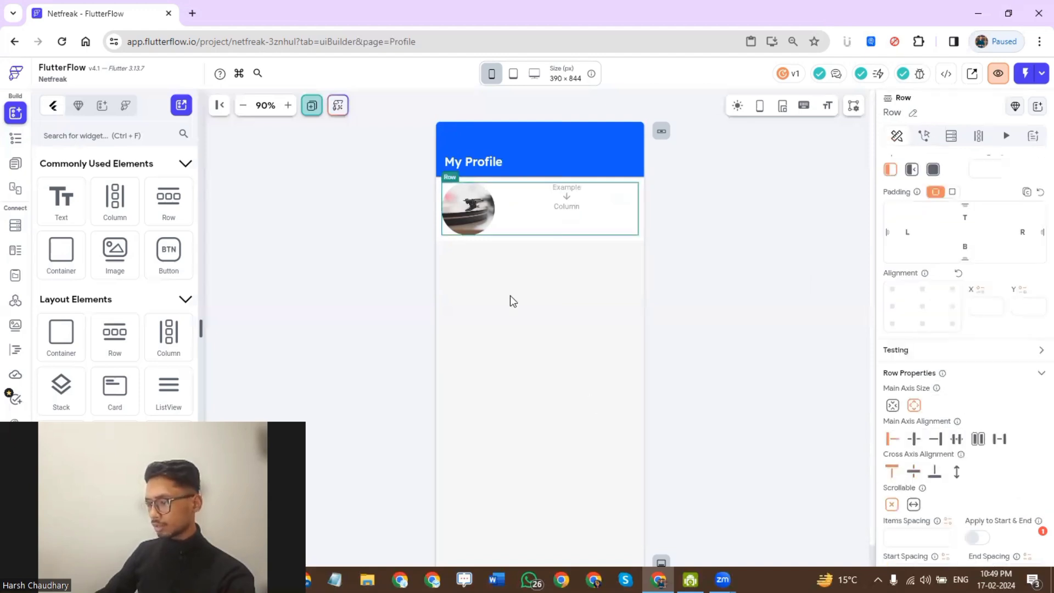
click(542, 201)
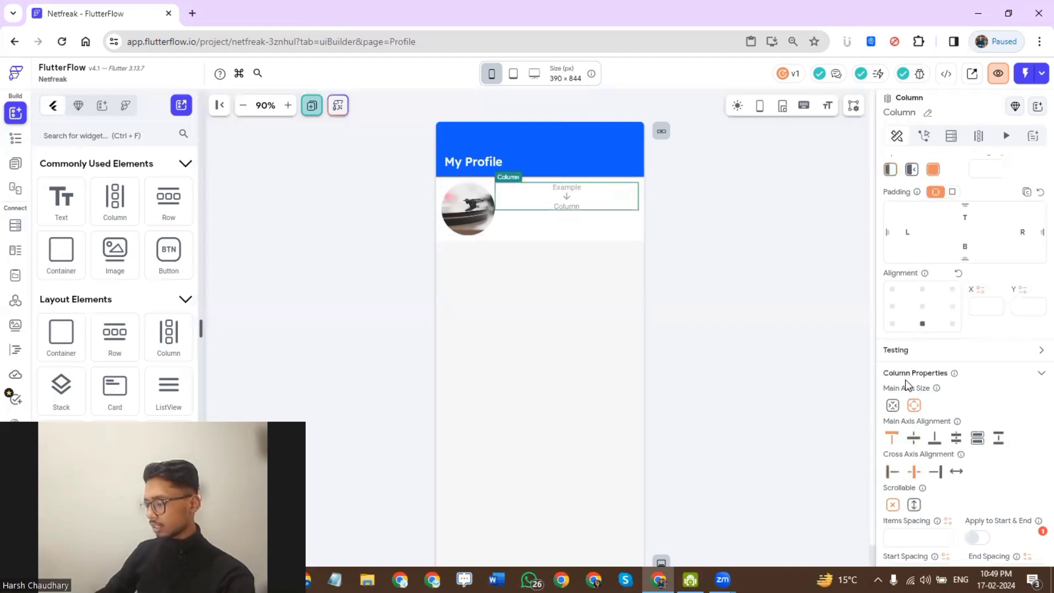
- Set the main axis alignment to center for the column beside the image and for the row containing it
click(914, 438)
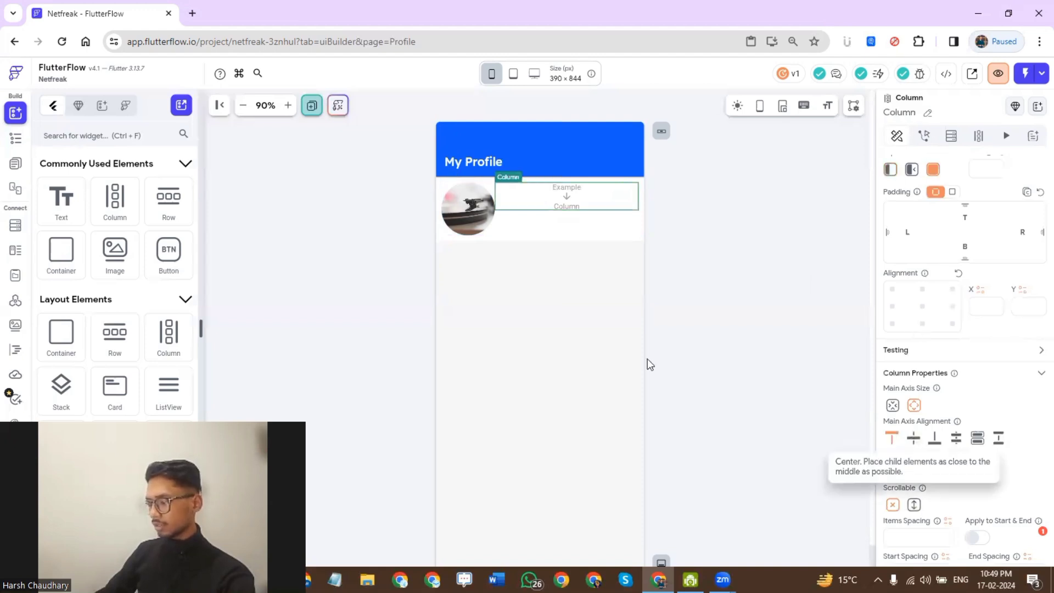
click(541, 218)
click(914, 439)
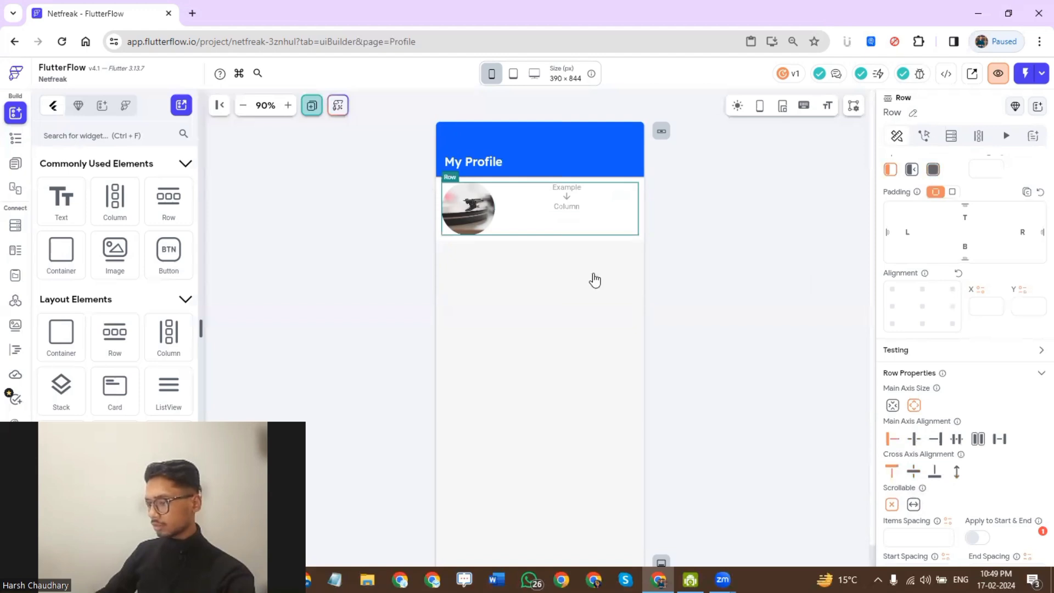
- Set the column's main axis and cross axis alignment to start and its left padding to 10
click(531, 205)
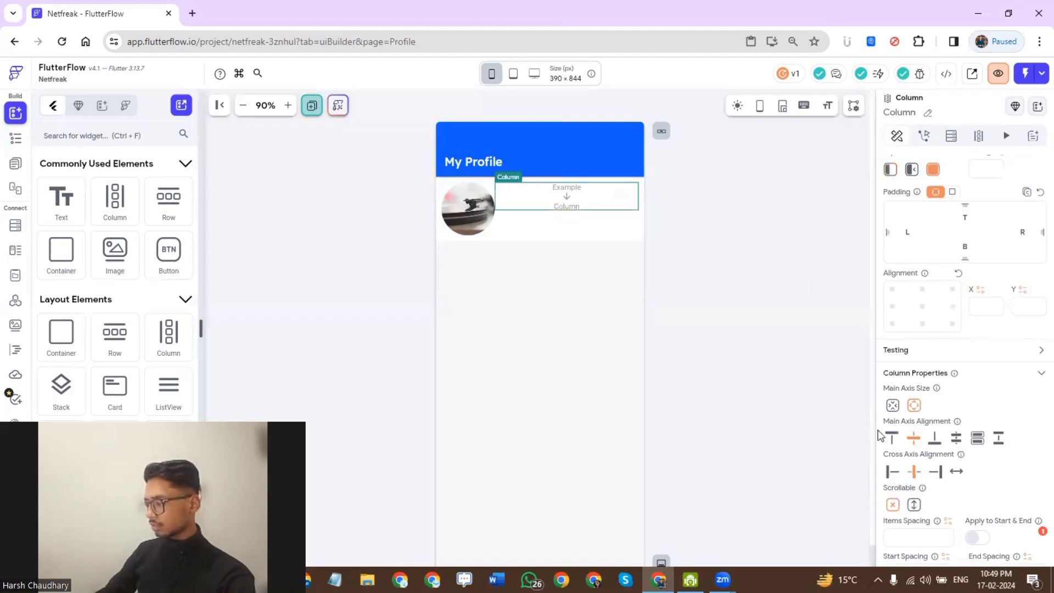
click(893, 440)
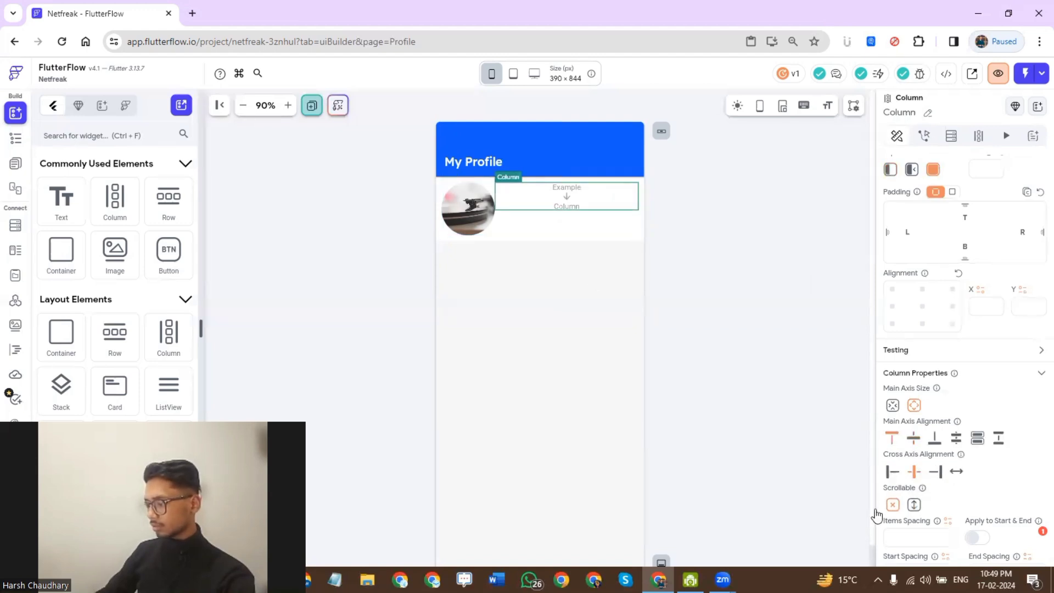
click(892, 474)
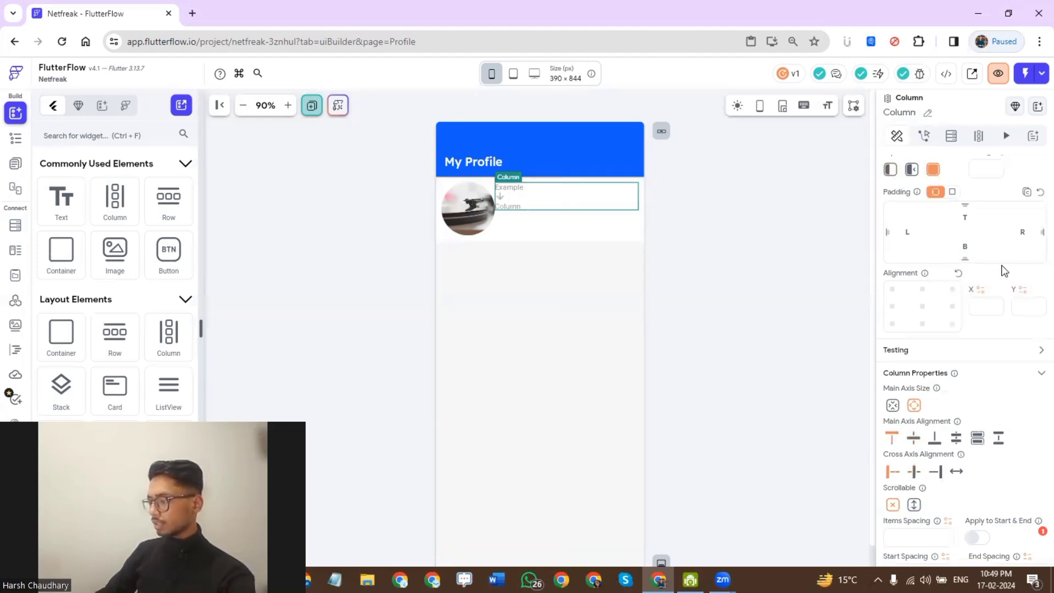
text(1)
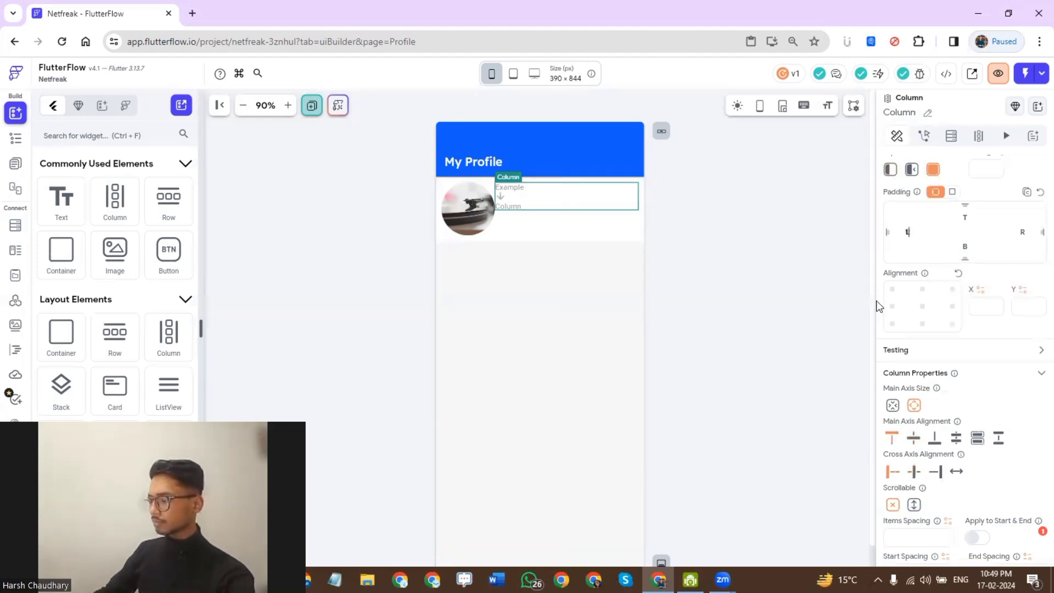
text(0)
- Add a text widget to the column beside the profile image and set its text to "Name"
drag(61, 207, 531, 193)
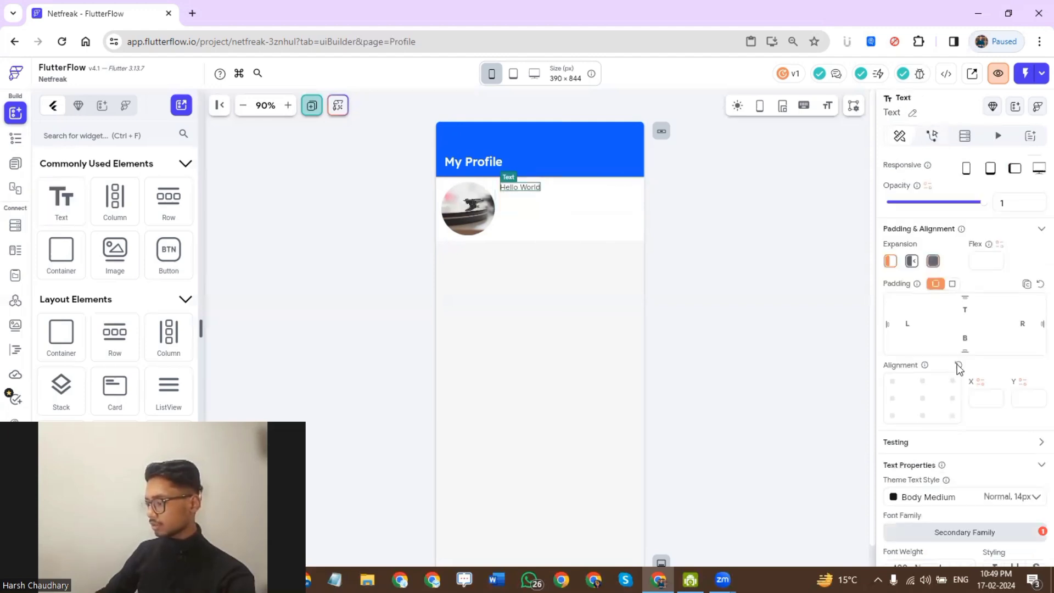
scroll(918, 335, up, 2)
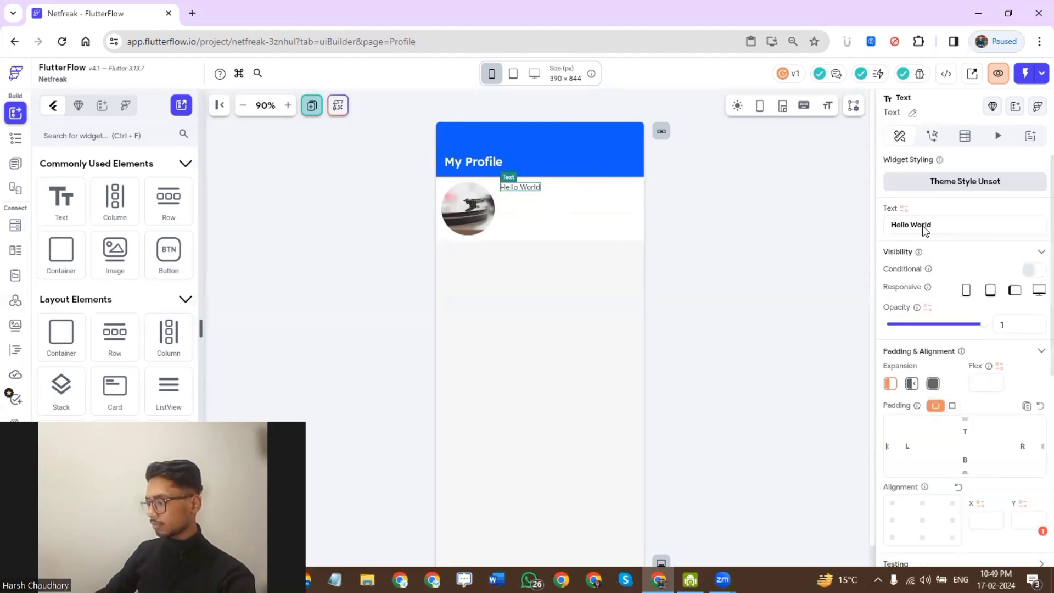
triple_click(924, 224)
text(F)
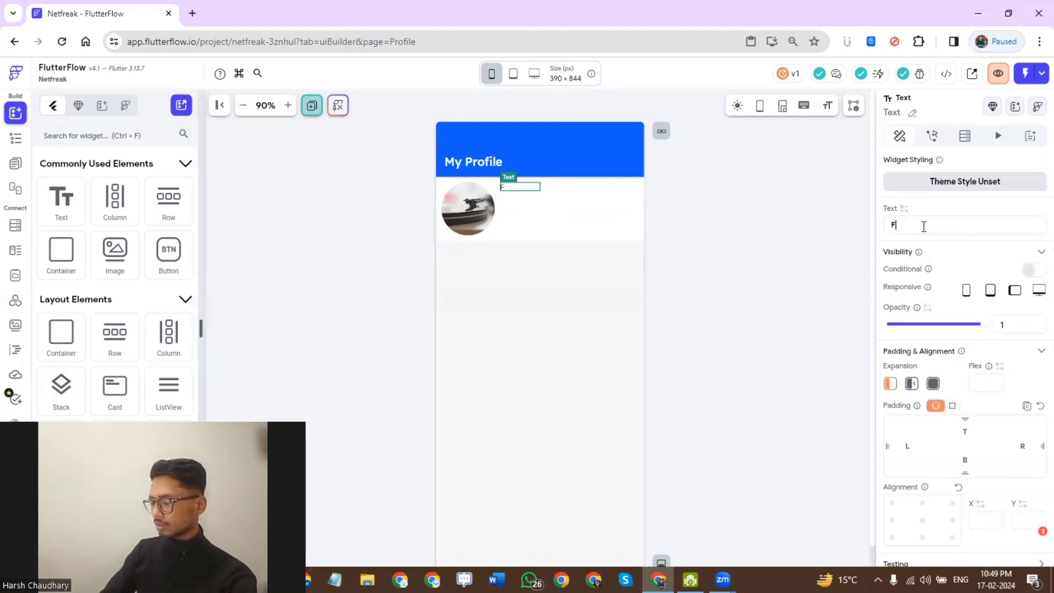
key(BackSpace)
text(Name)
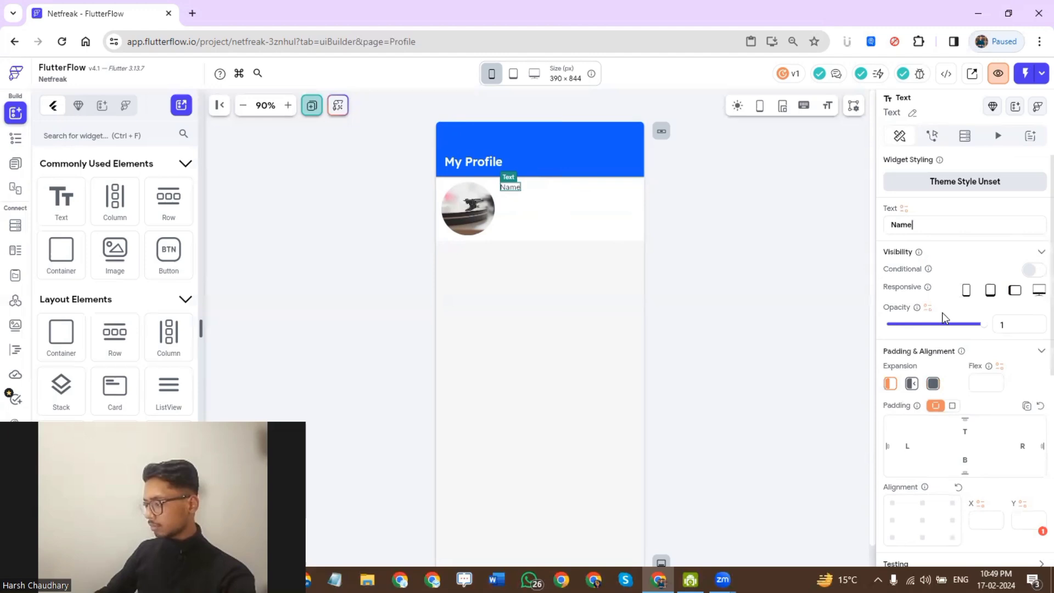
- Set the Name text's top and bottom padding to 5 each
scroll(942, 312, down, 2)
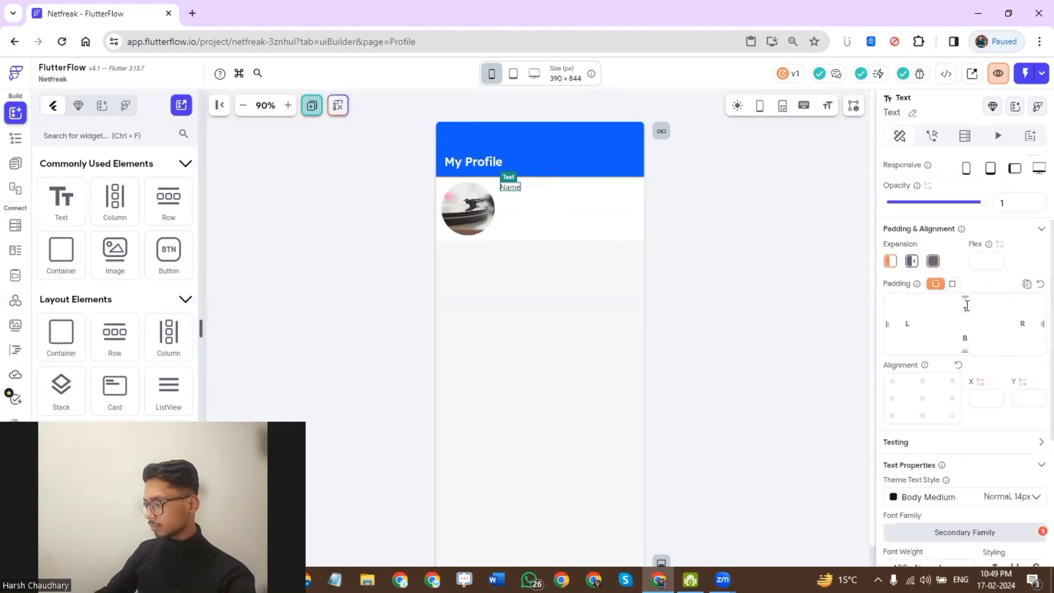
click(965, 309)
text(5)
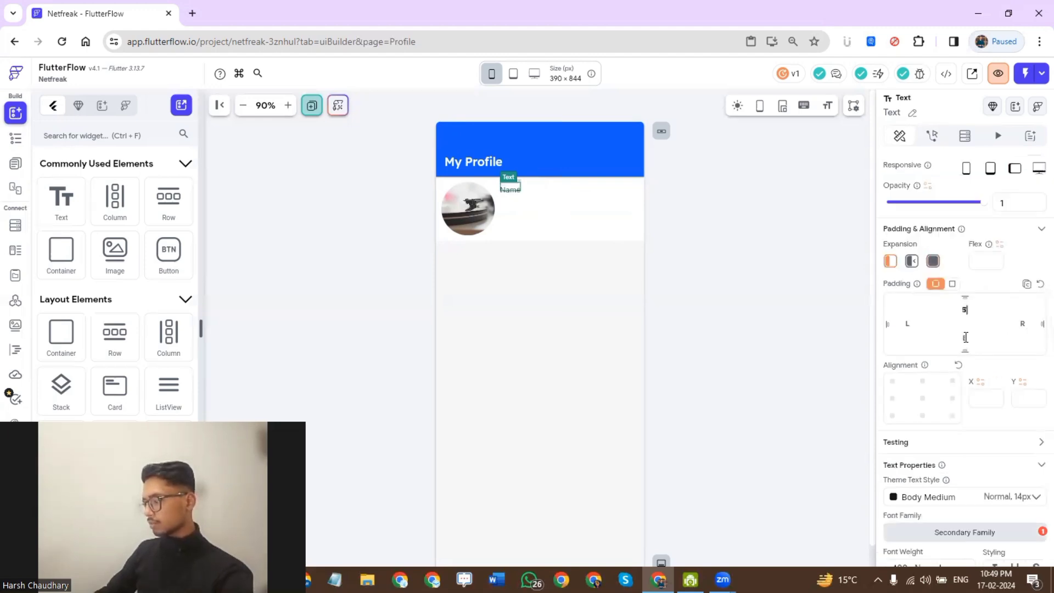
key(Tab)
text(5)
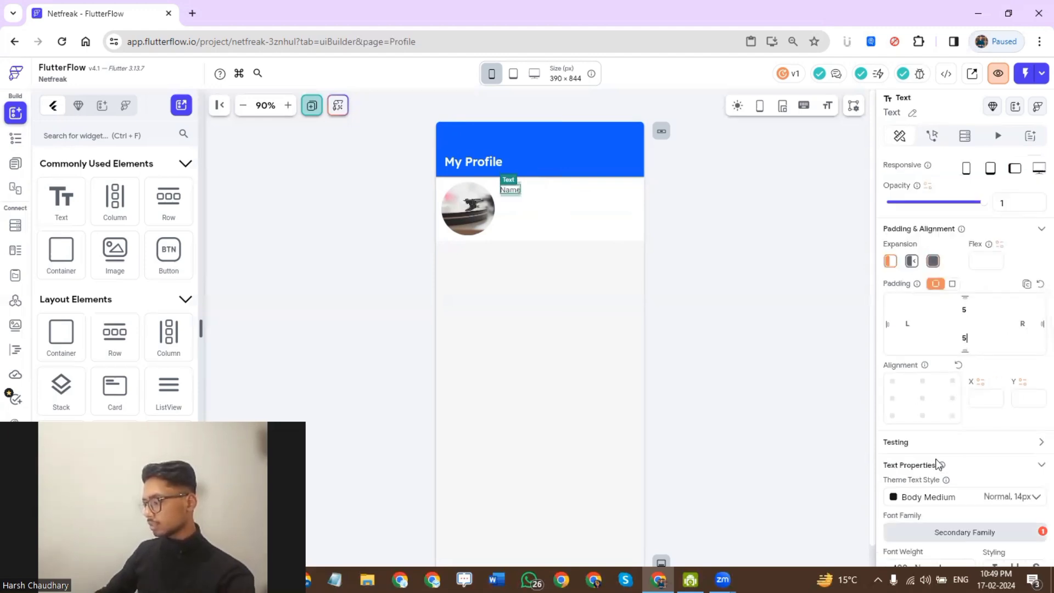
- Set the Name text's font size to 18 and its font weight to 600 - Semi Bold
scroll(929, 470, down, 4)
drag(914, 367, 837, 362)
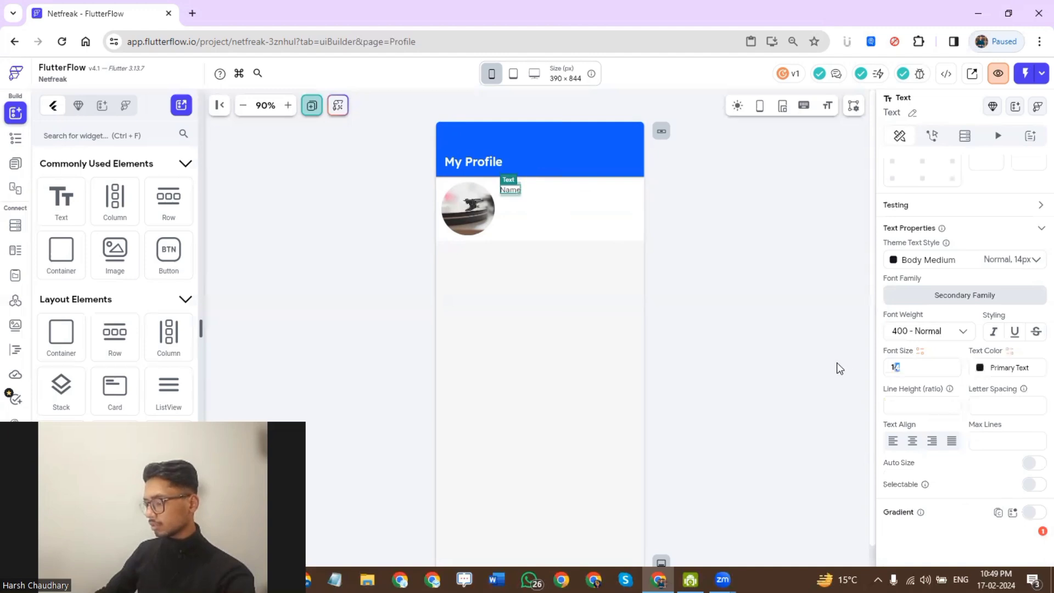
text(1)
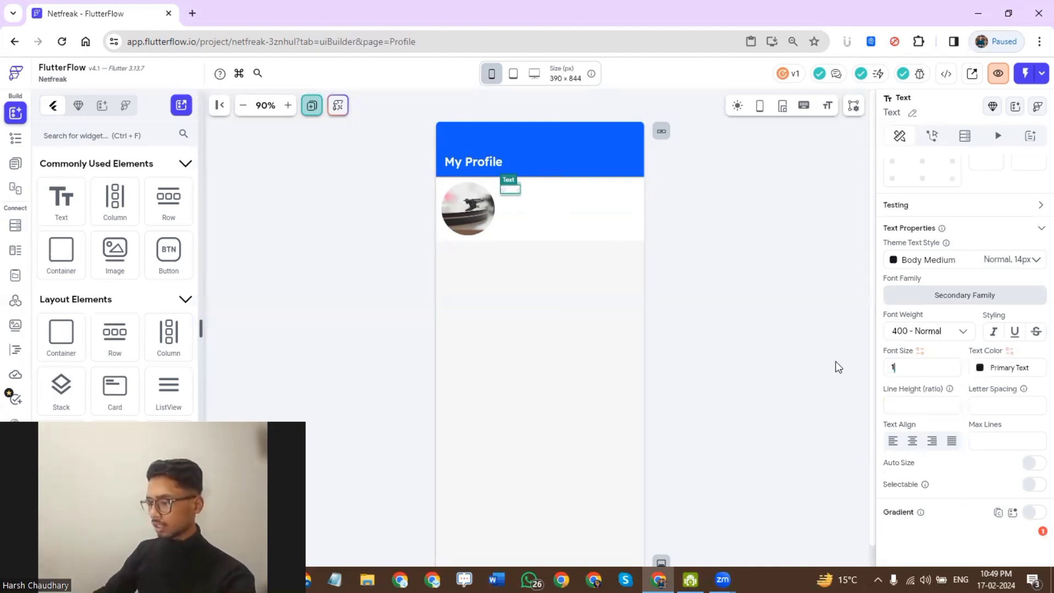
text(8)
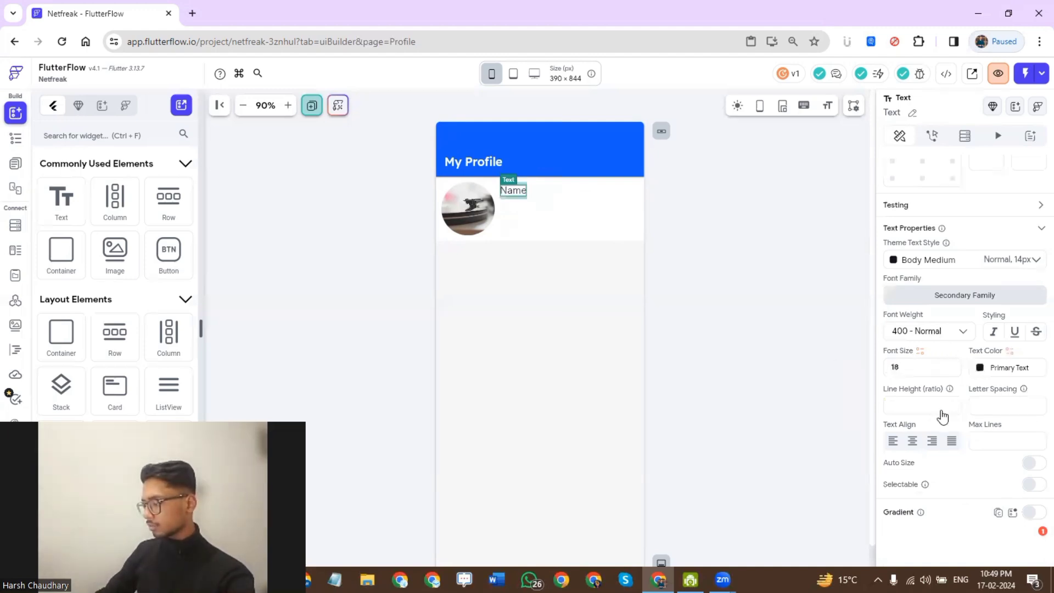
click(928, 331)
click(917, 387)
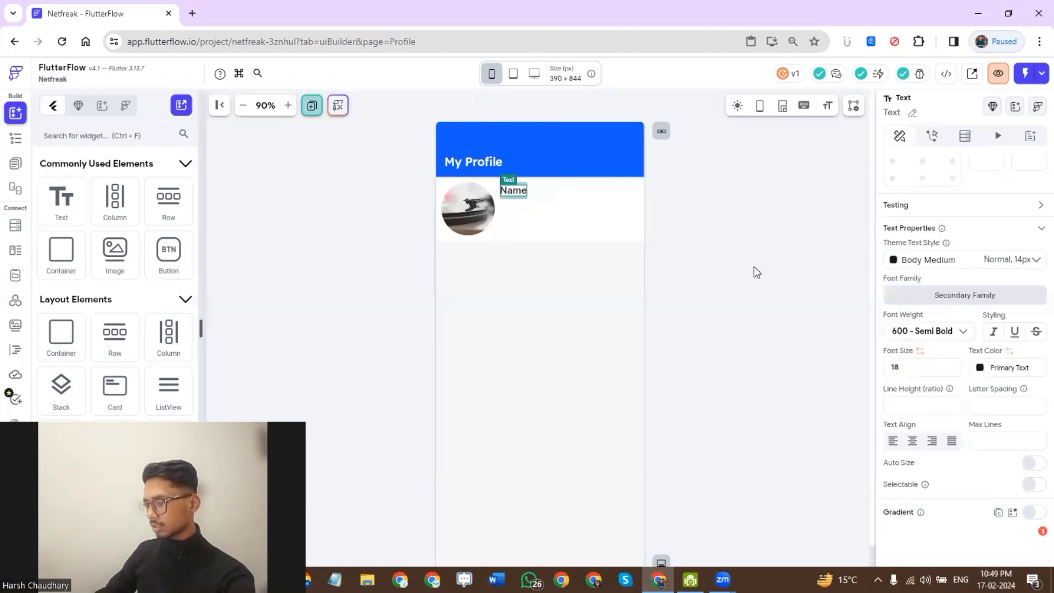
- Duplicate the Name text and change the copy's text to "Phone Number"
click(560, 229)
click(511, 197)
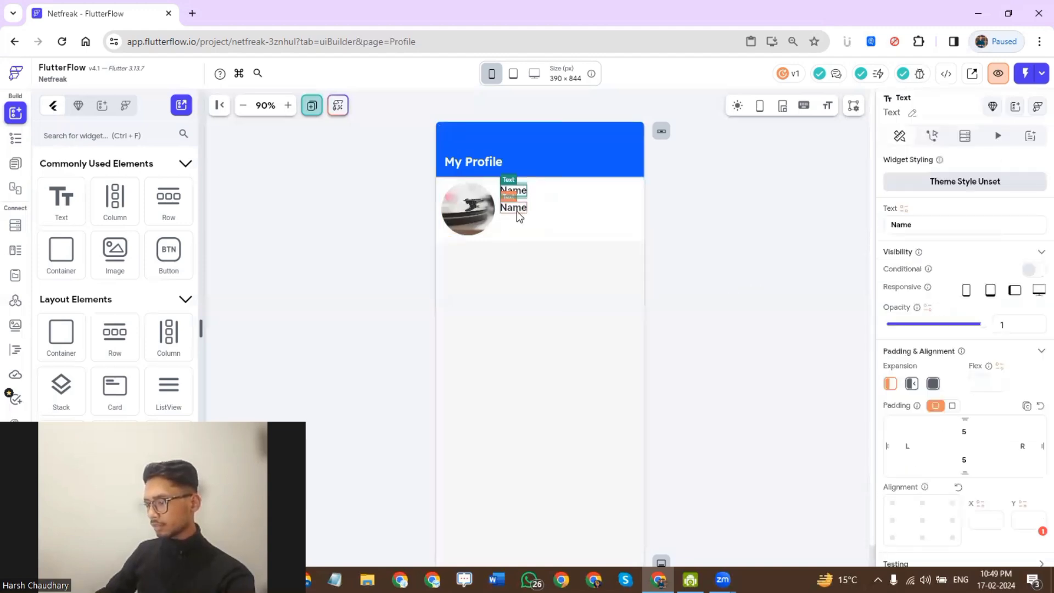
click(516, 211)
double_click(916, 223)
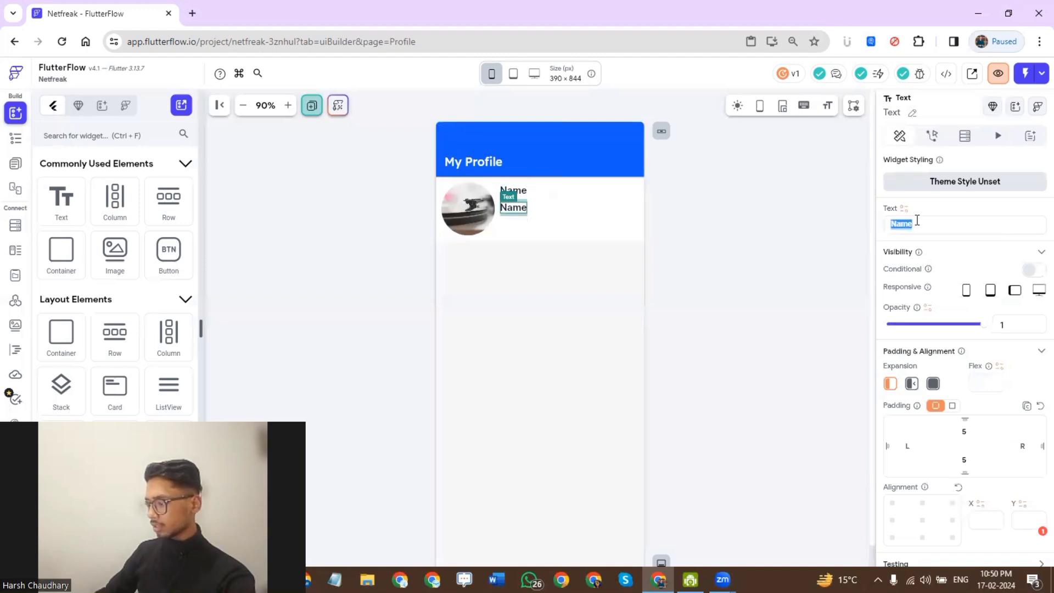
text(P)
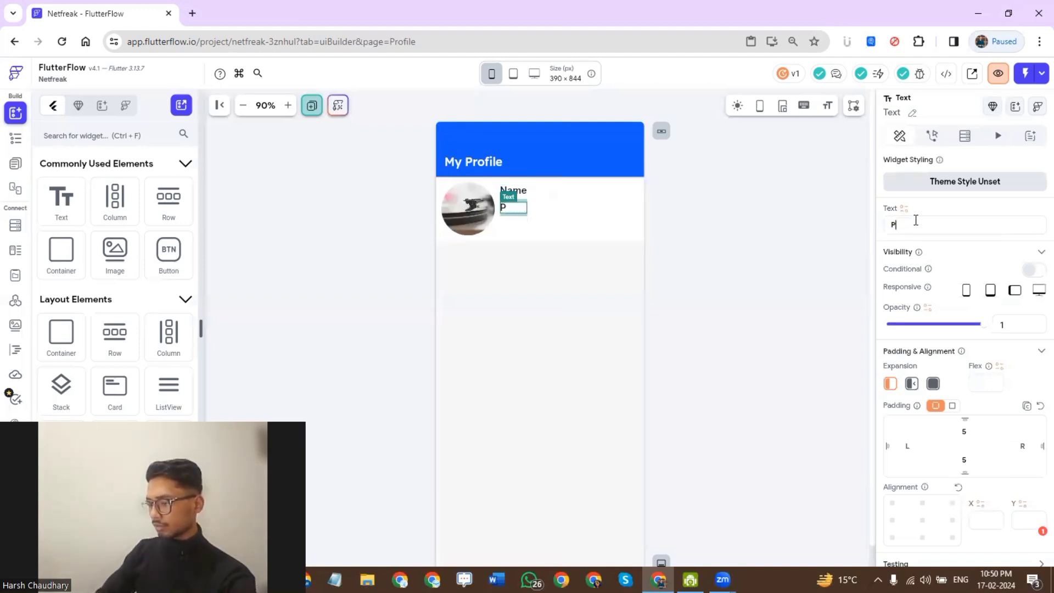
text(hone N)
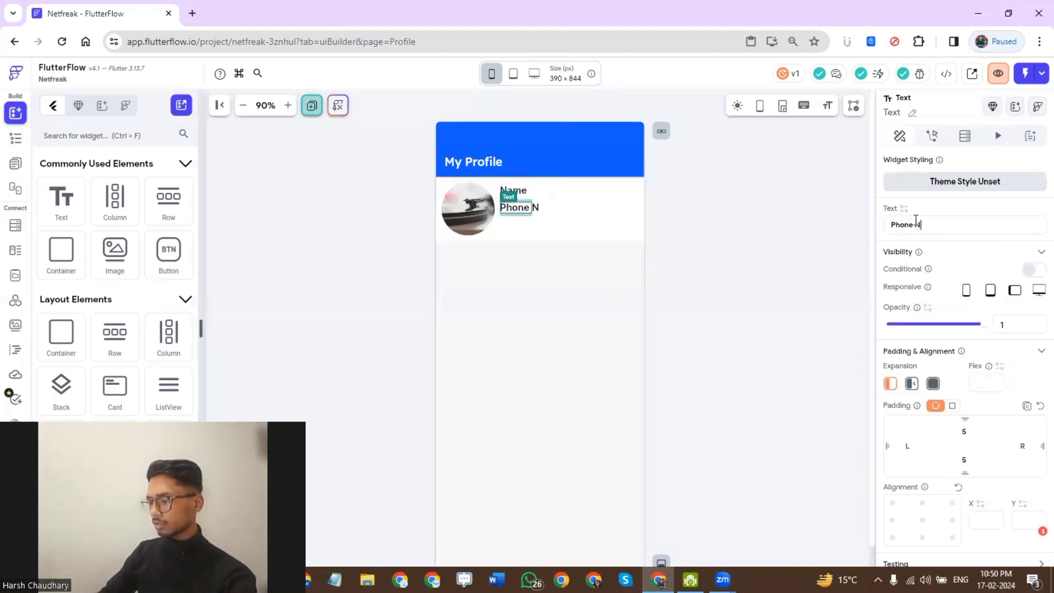
text(umber)
key(Escape)
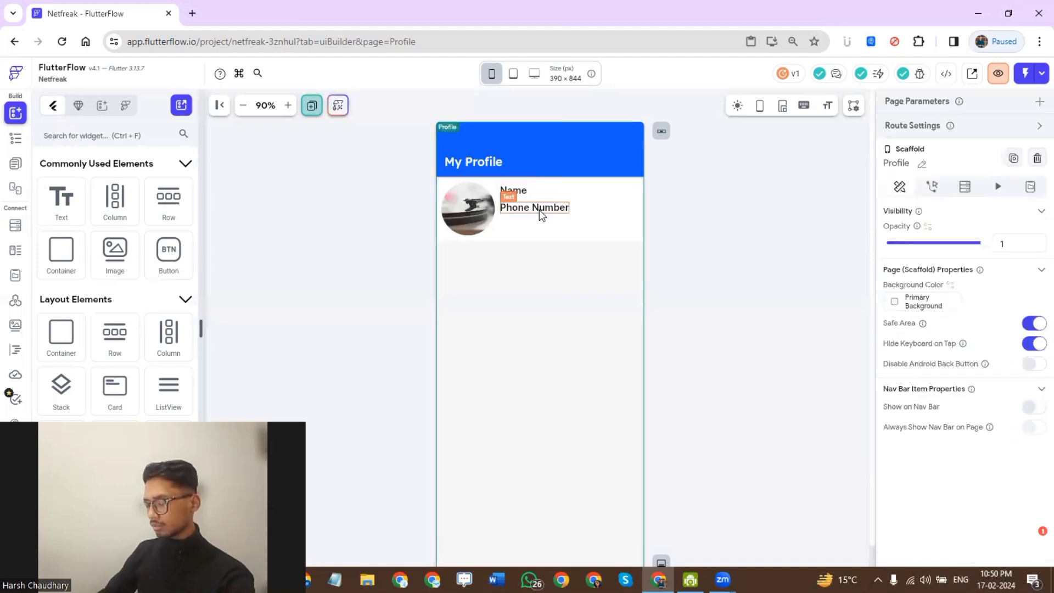
- Duplicate the Phone Number text and change the copy's text to "Email"
click(540, 210)
key(ctrl+d)
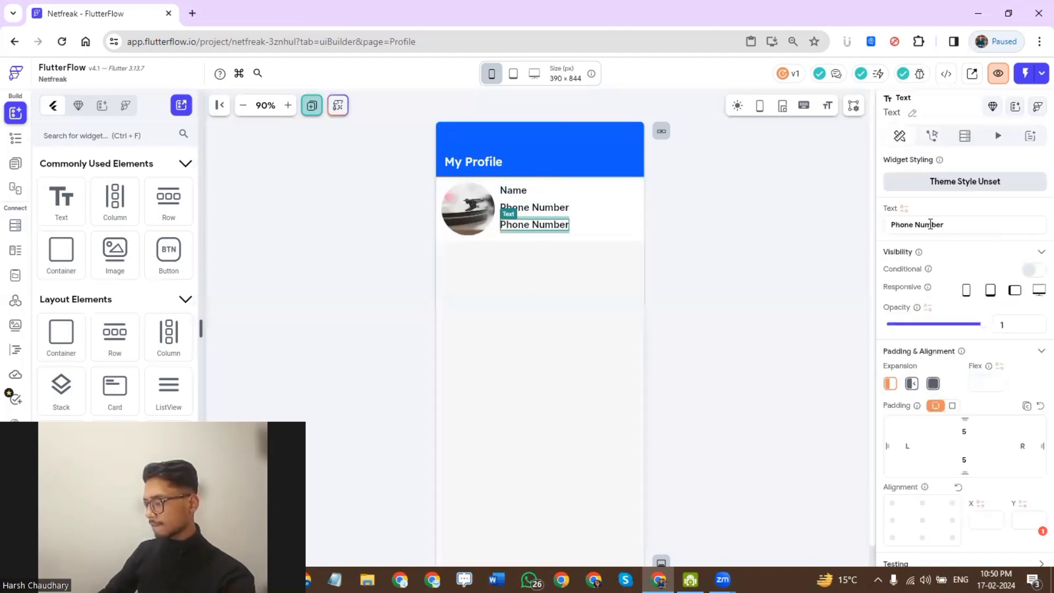
triple_click(992, 235)
text(Email)
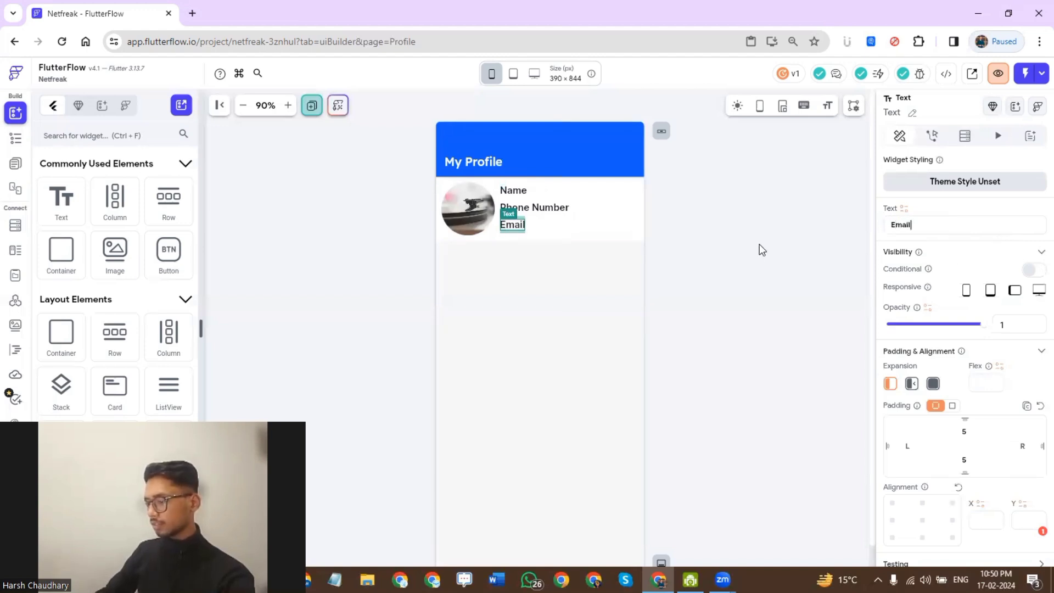
click(570, 236)
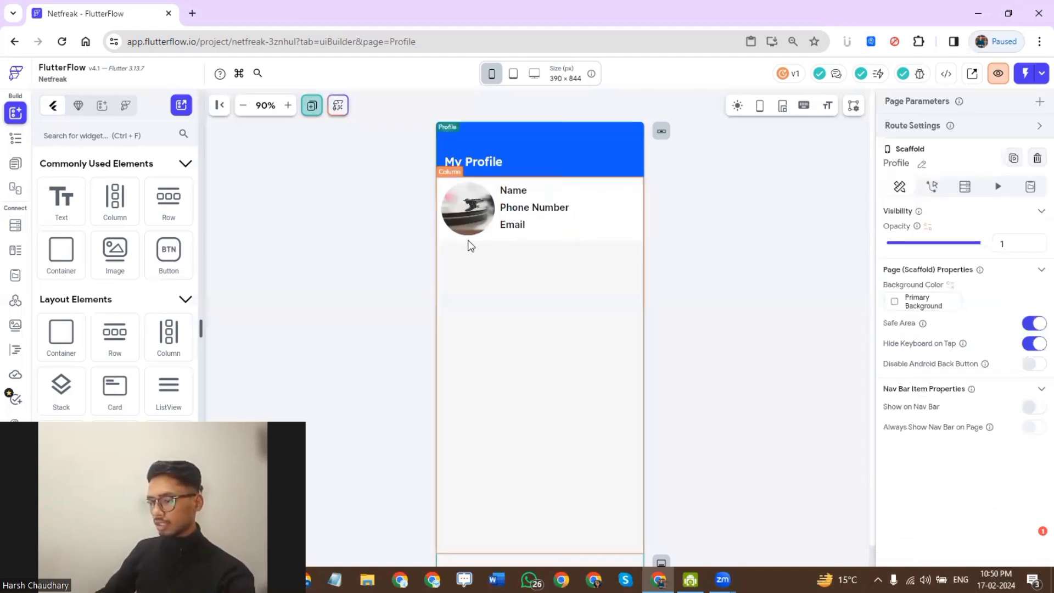
- Duplicate the profile row and delete the text column and the image from the copy to leave an empty row
click(495, 233)
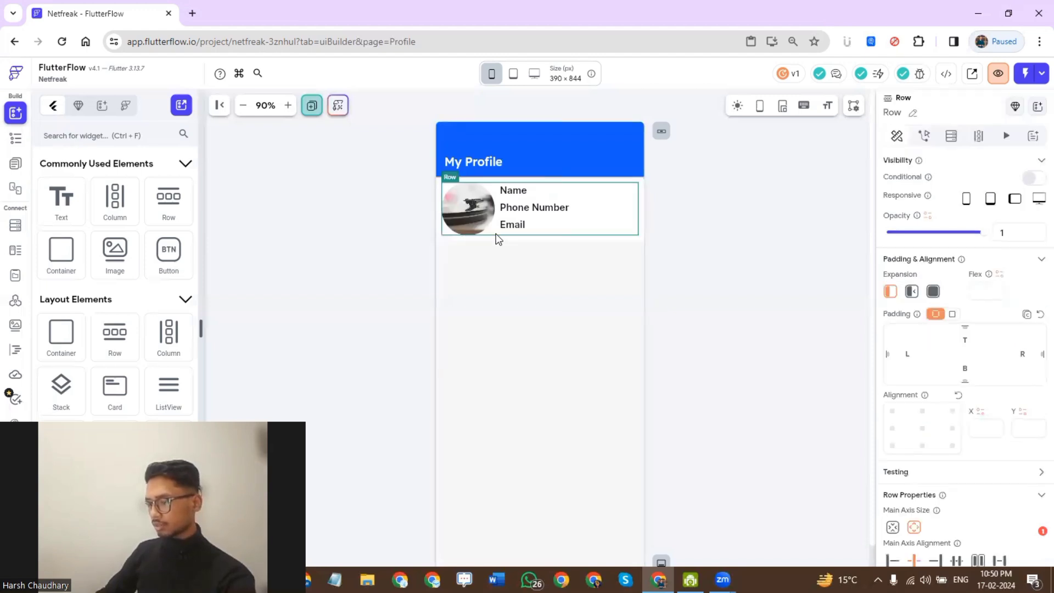
key(ctrl+d)
click(706, 262)
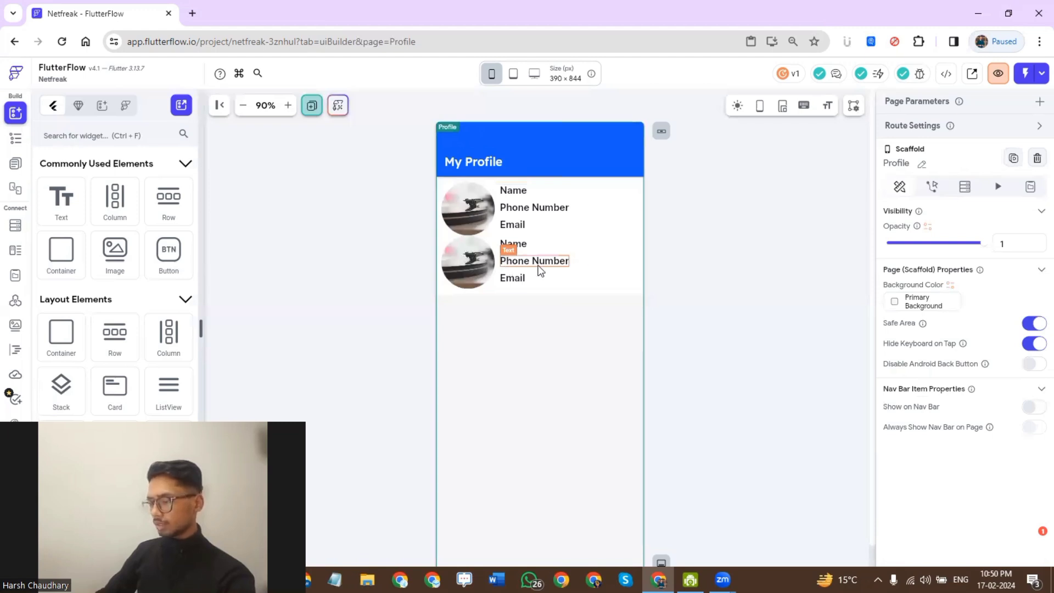
click(593, 260)
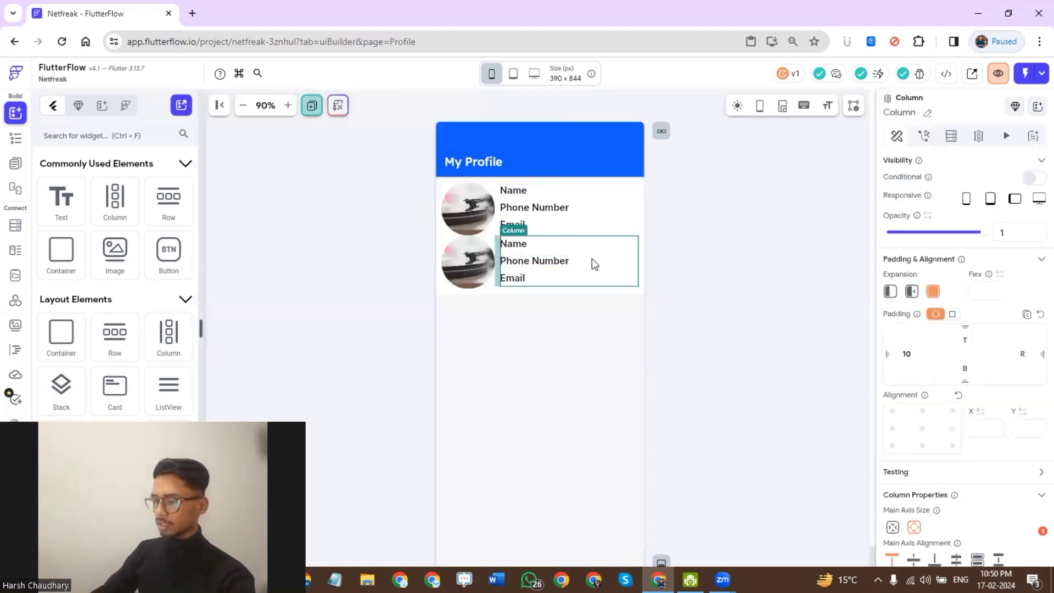
key(Delete)
click(549, 260)
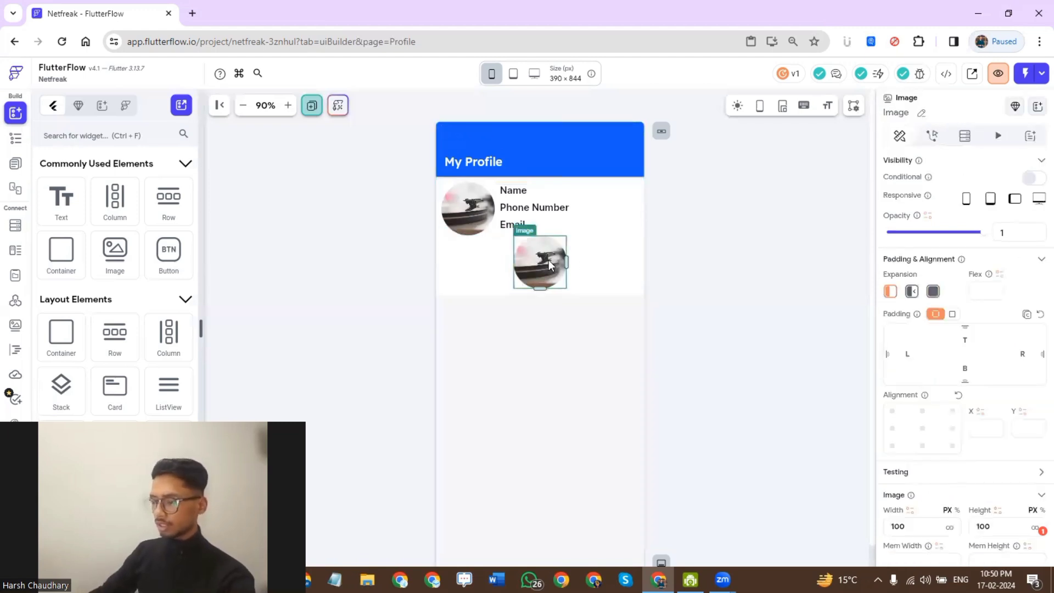
key(Delete)
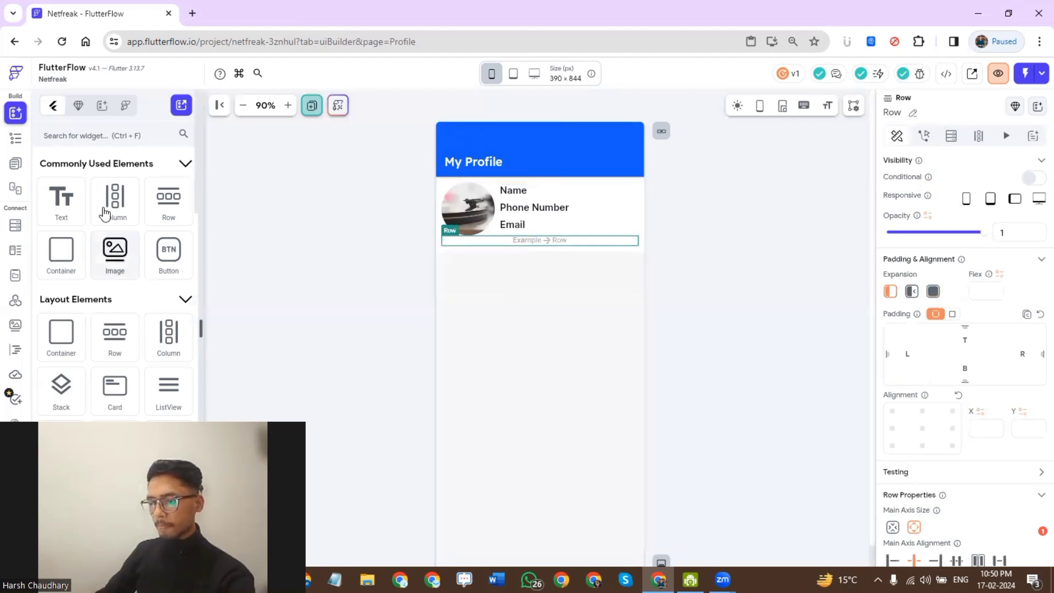
- Add a text widget to the empty row below the profile details and set its text to "Available Balance"
drag(488, 242, 554, 246)
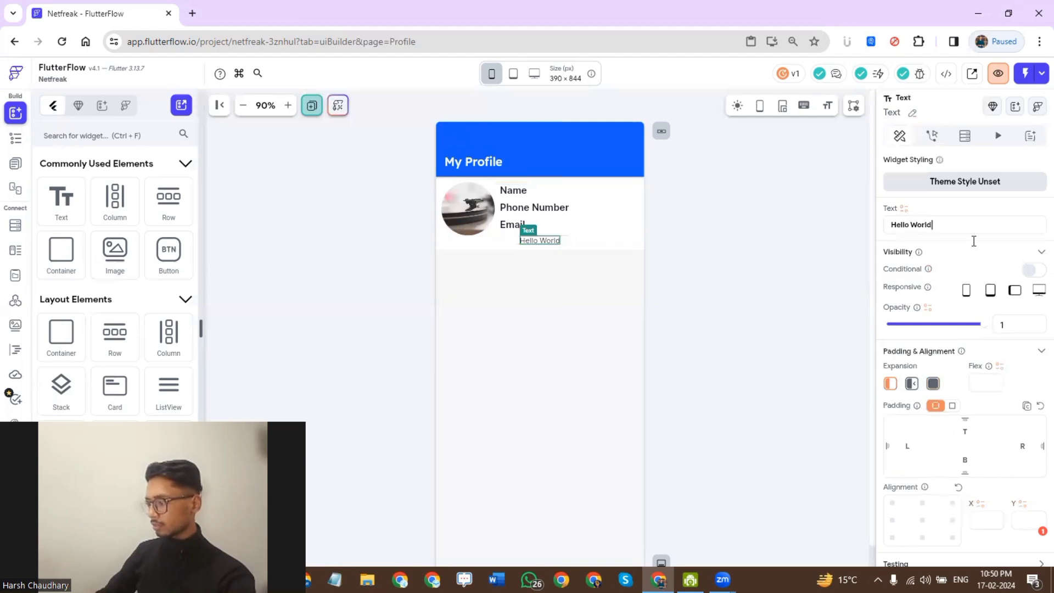
key(ctrl+a)
text(A)
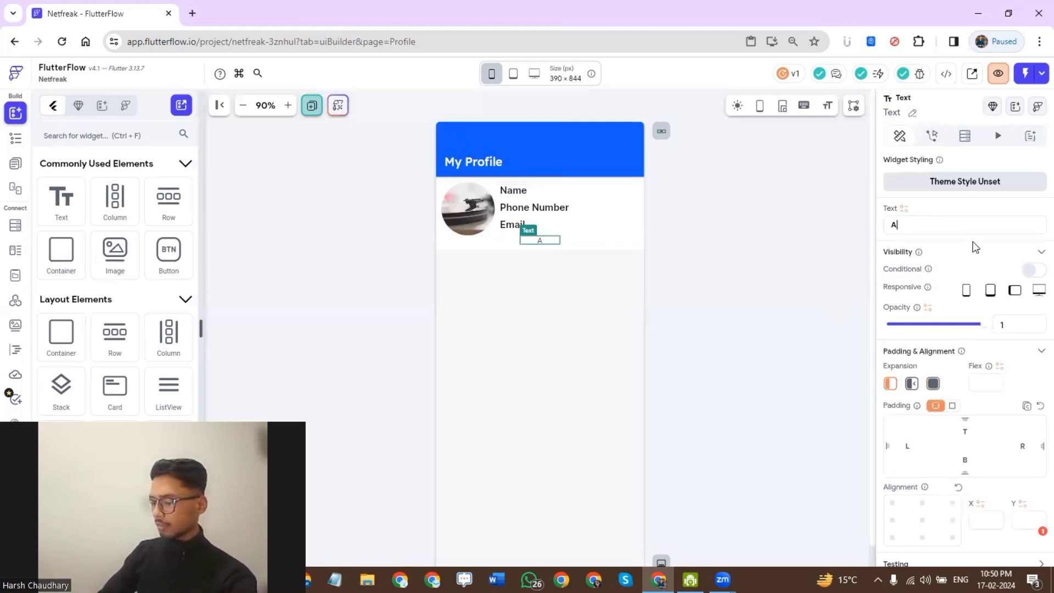
text(vailable Ba)
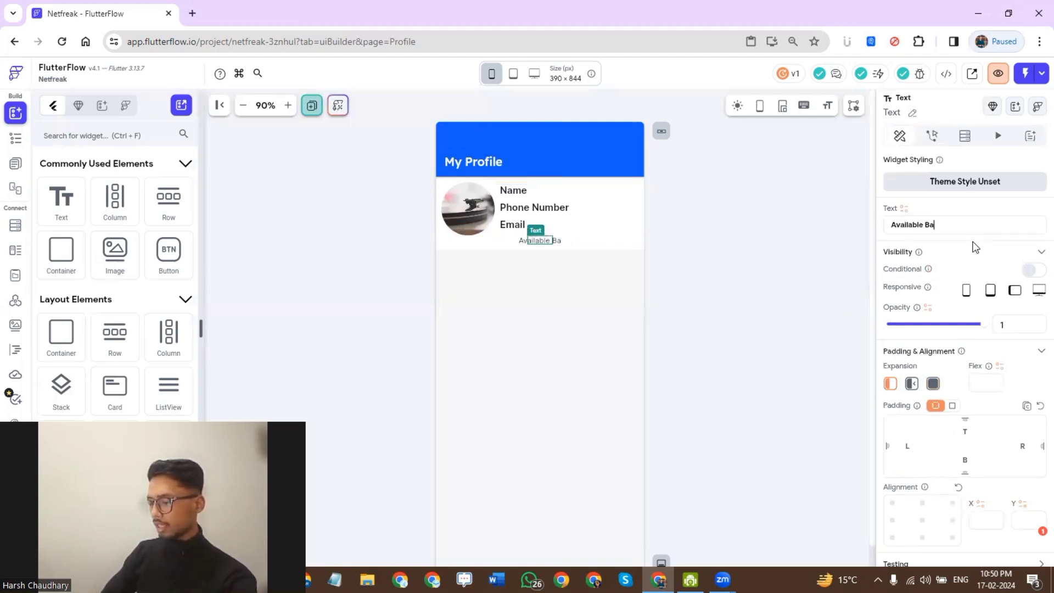
text(lance)
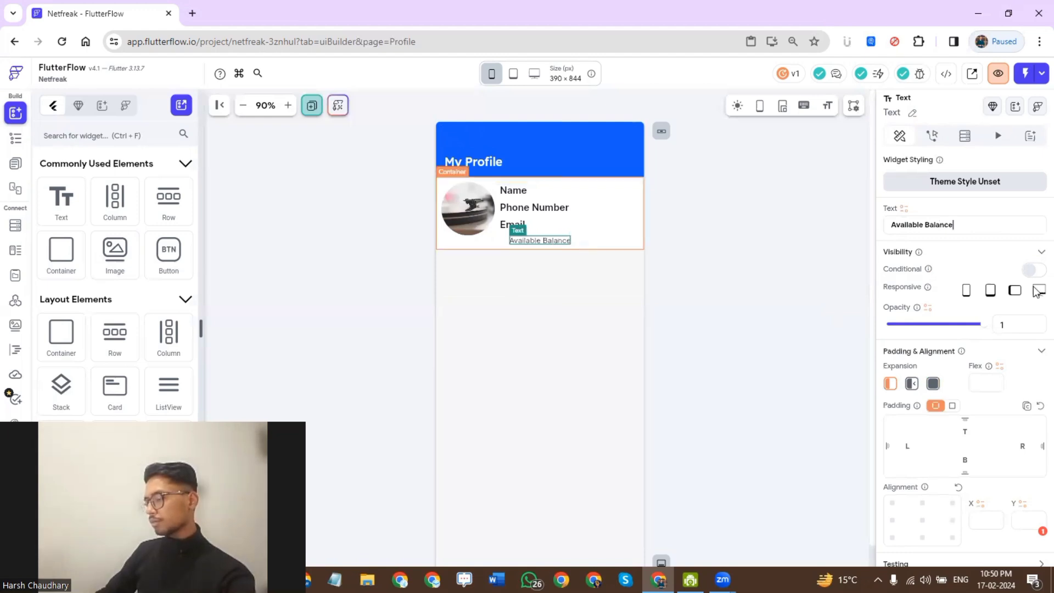
scroll(933, 404, down, 4)
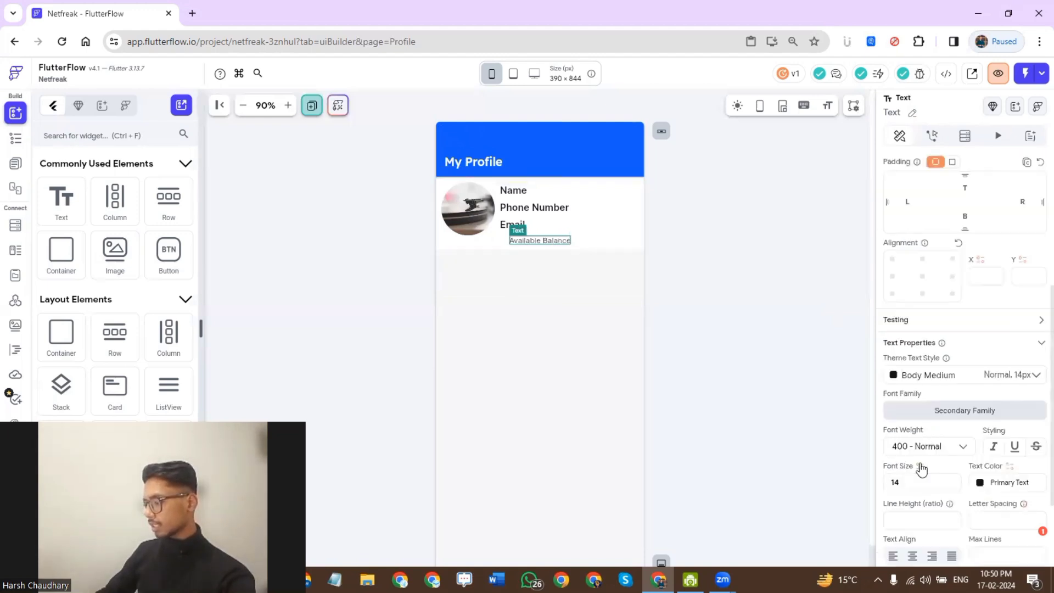
- Set the Available Balance text to font size 20 and weight 600 - Semi Bold
click(912, 483)
key(BackSpace)
key(BackSpace)
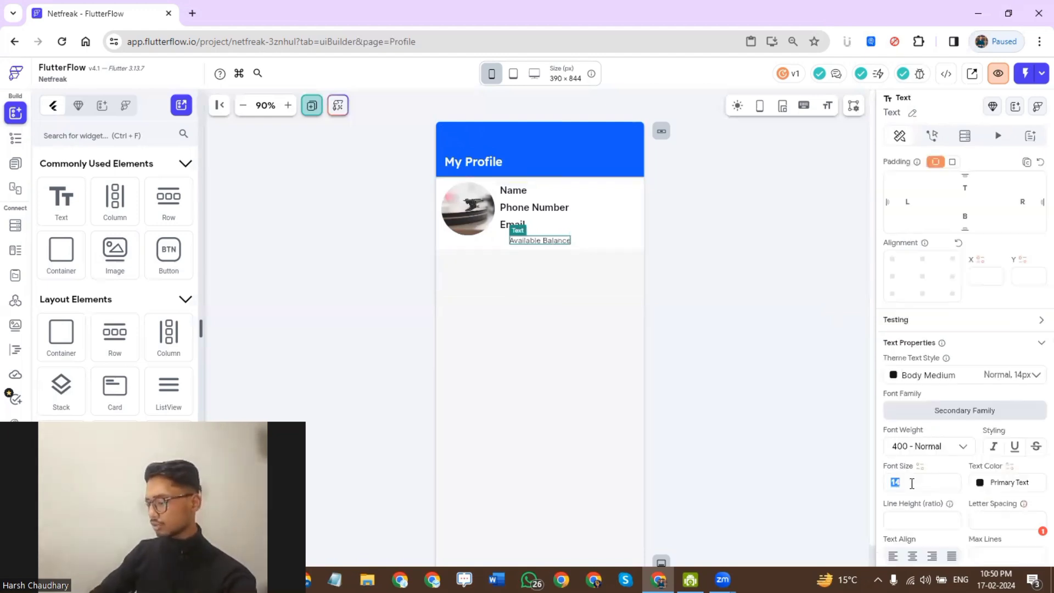
text(20)
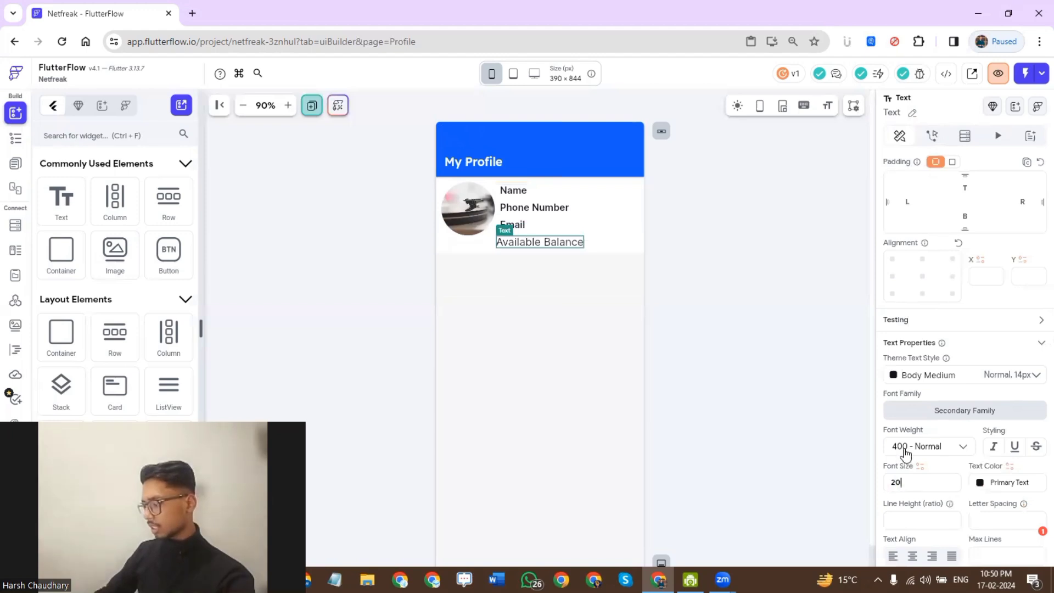
click(912, 446)
click(912, 435)
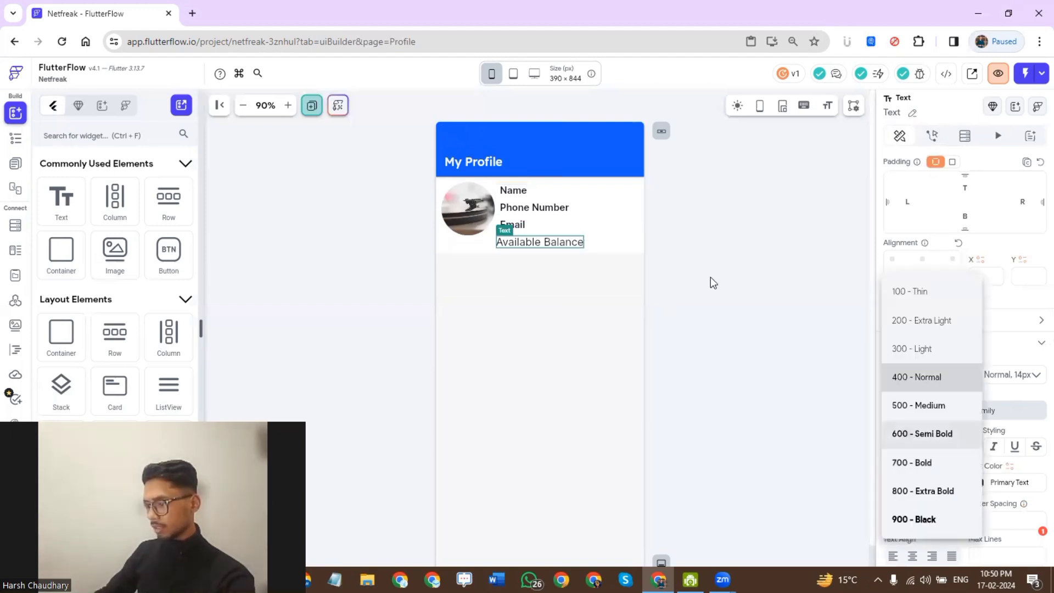
key(Escape)
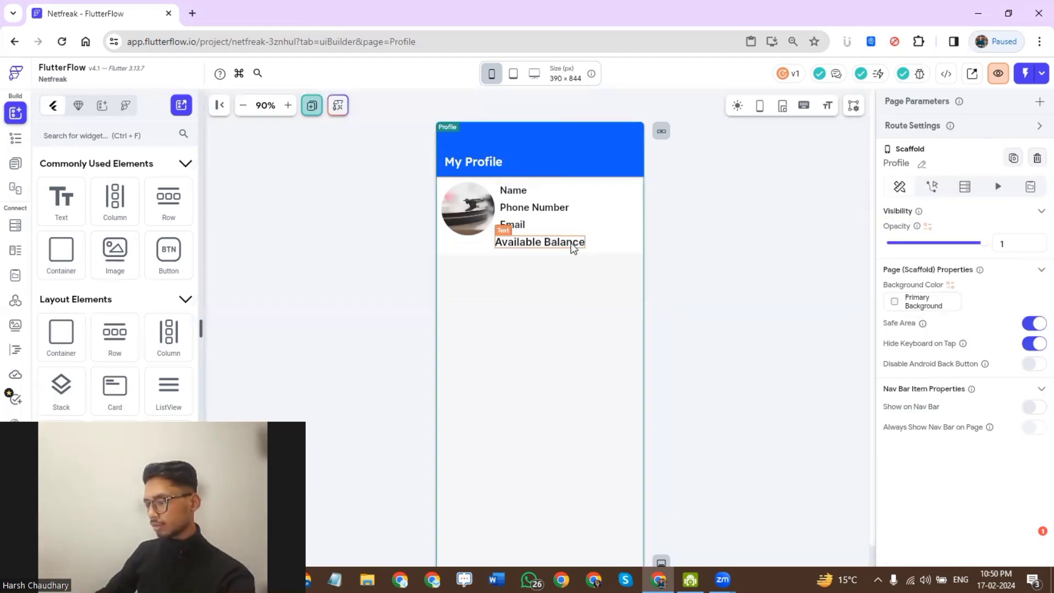
- Duplicate the Available Balance text and change the copy's text to "Amount"
click(572, 248)
key(ctrl+d)
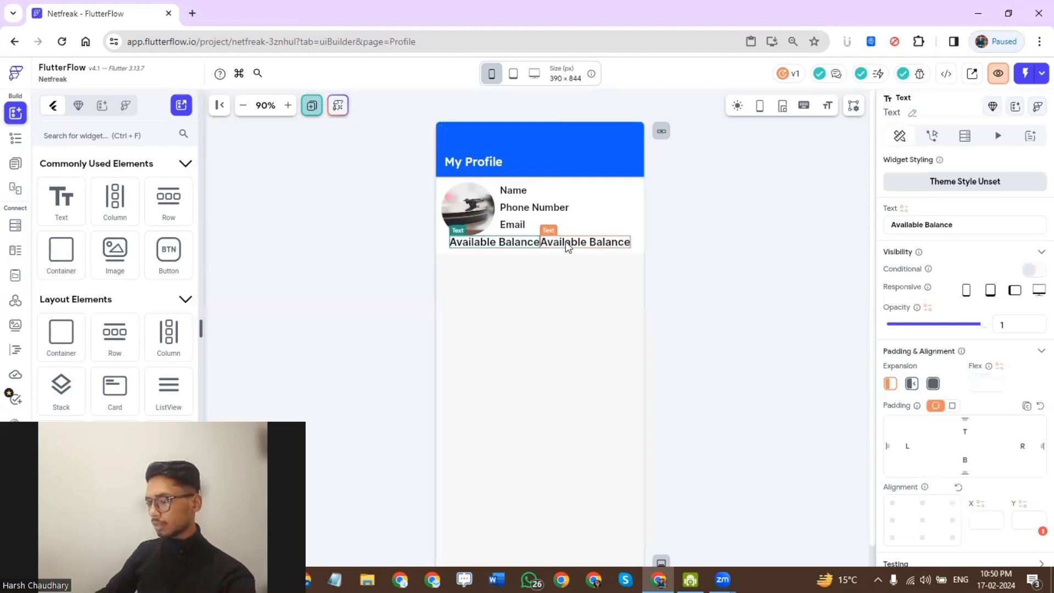
click(586, 243)
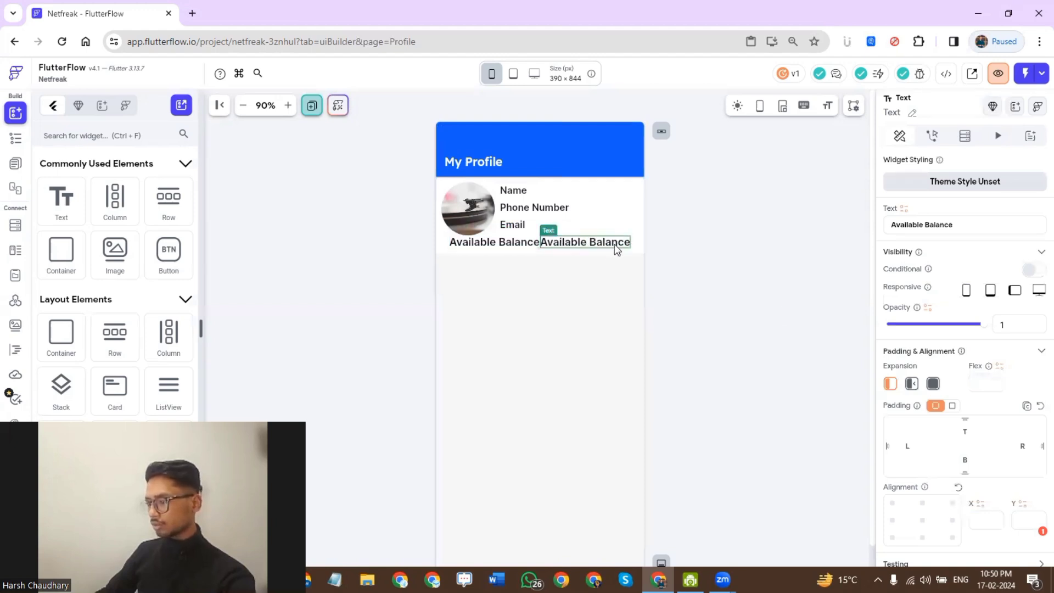
triple_click(934, 231)
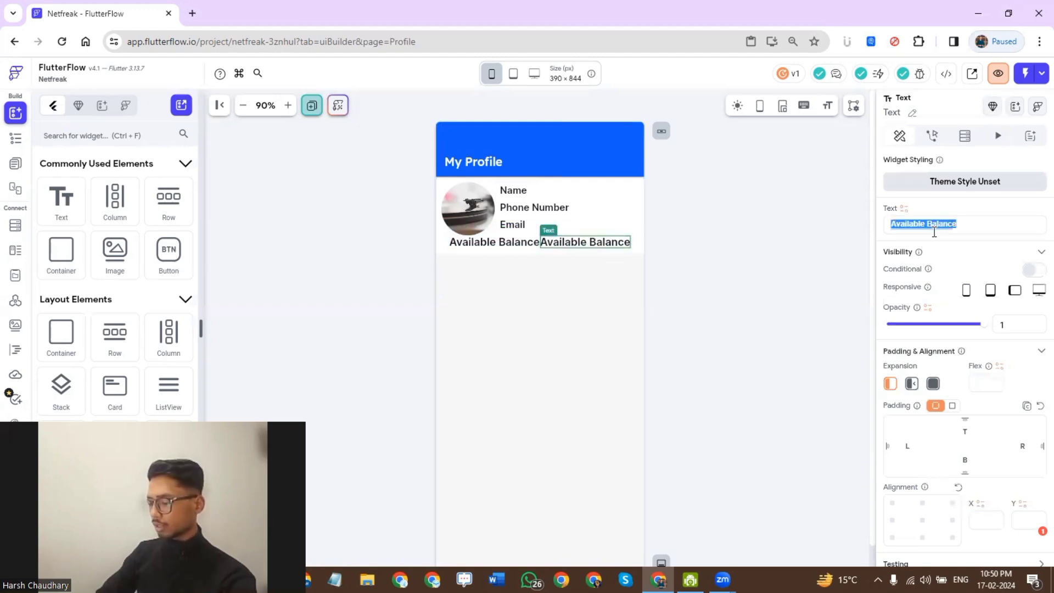
text(Amount)
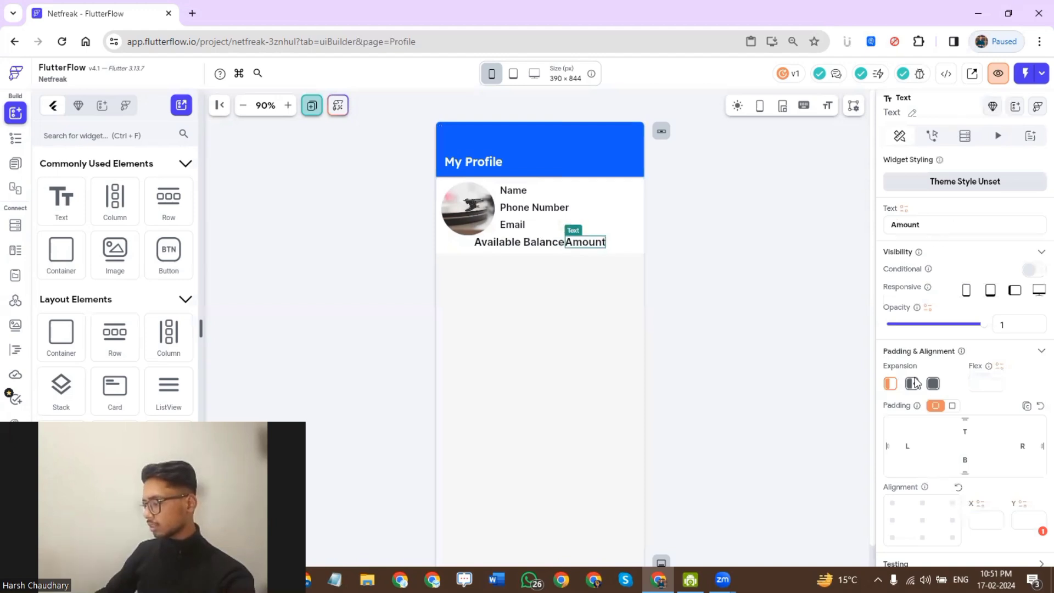
- Set the Amount text's color to the blue Primary theme color
scroll(939, 420, down, 2)
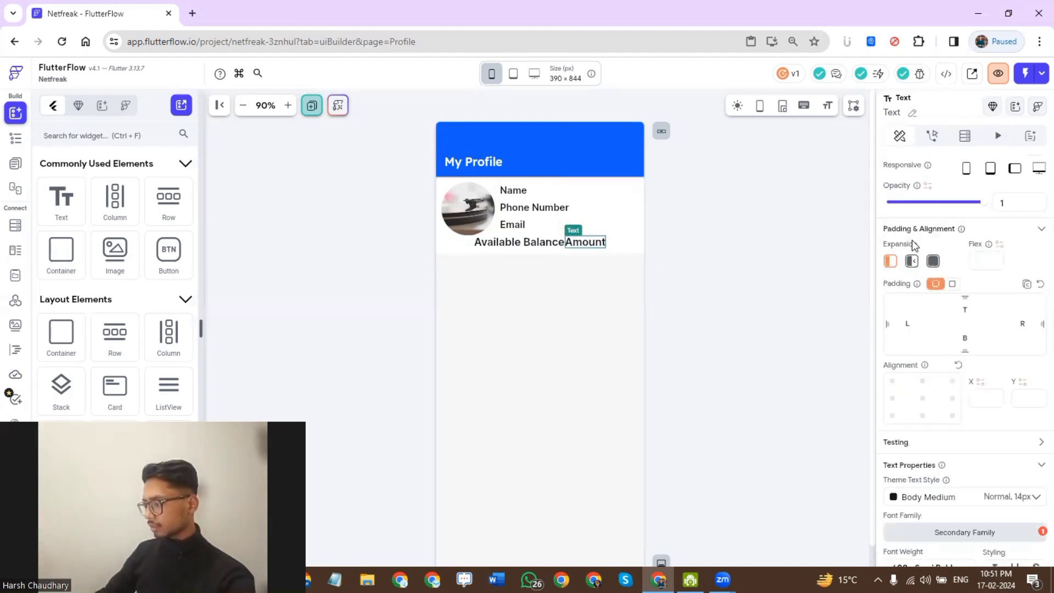
scroll(942, 385, down, 2)
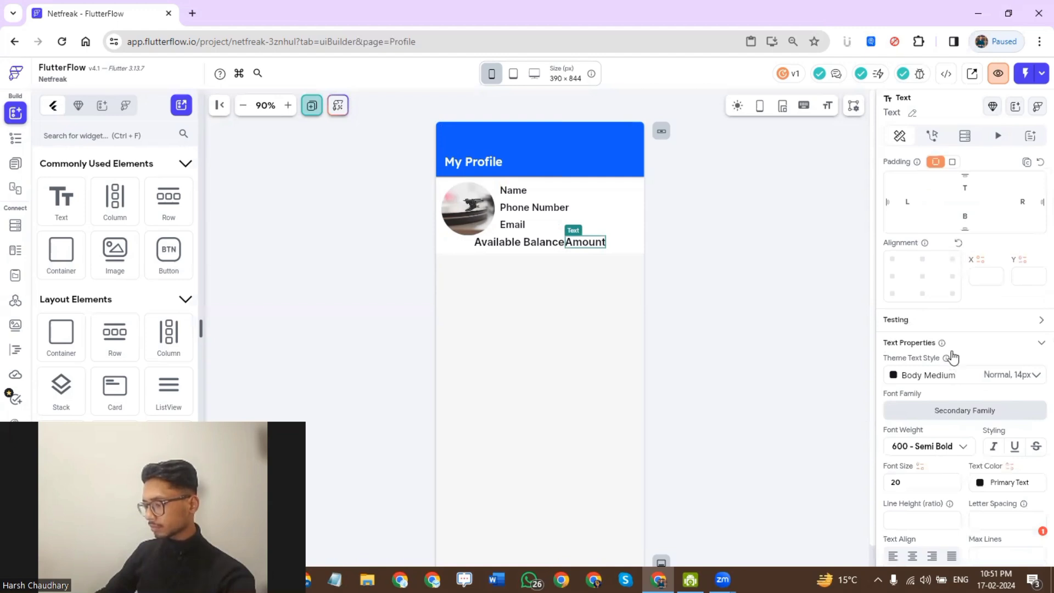
scroll(981, 362, down, 2)
click(1009, 368)
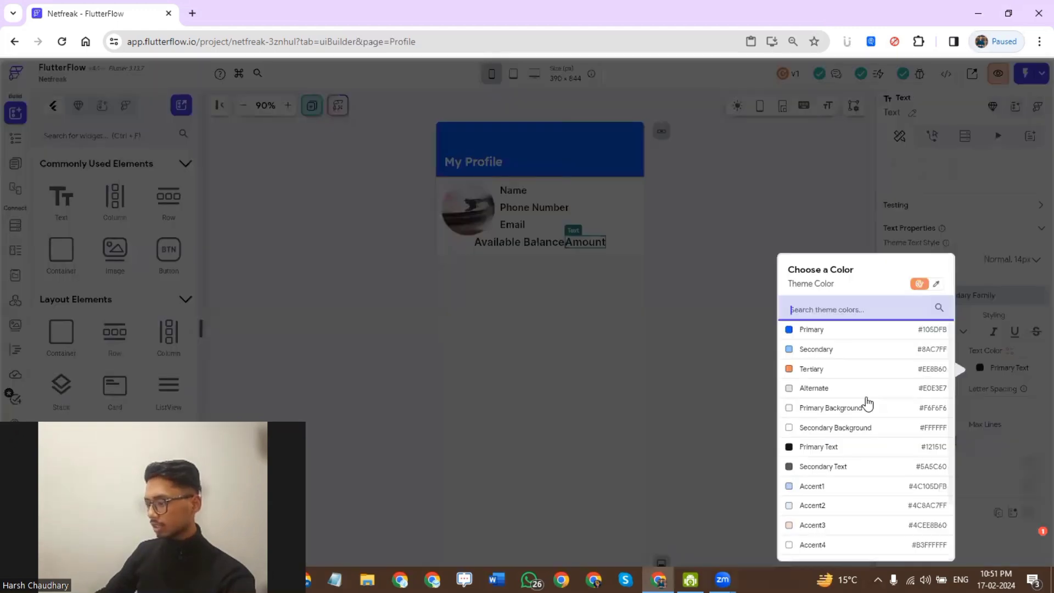
click(700, 275)
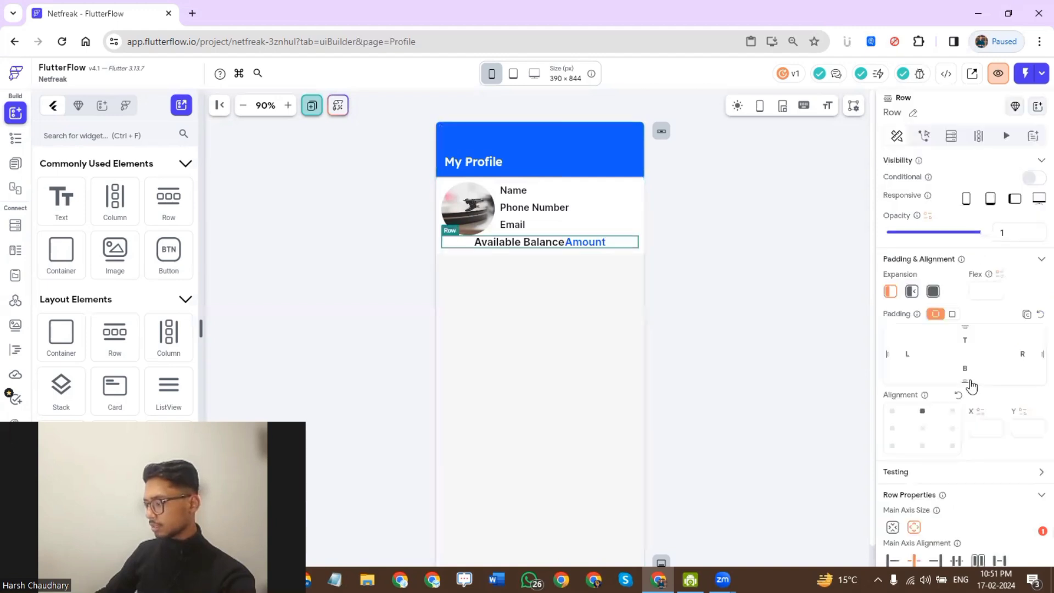
- Set the balance row's main axis alignment to Space Between so its two texts sit at opposite ends
scroll(961, 427, down, 3)
click(1000, 379)
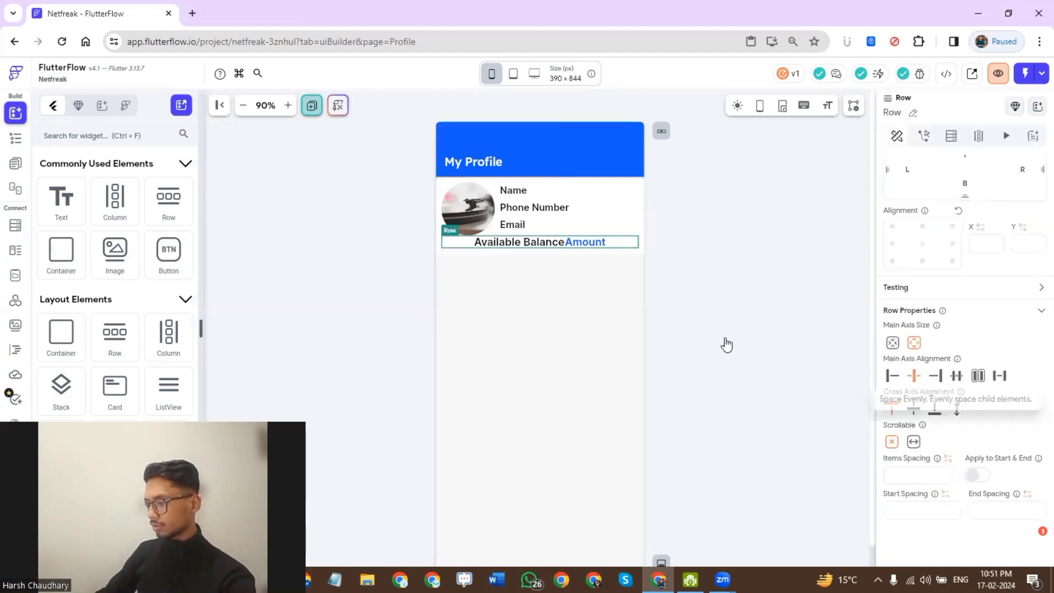
click(716, 307)
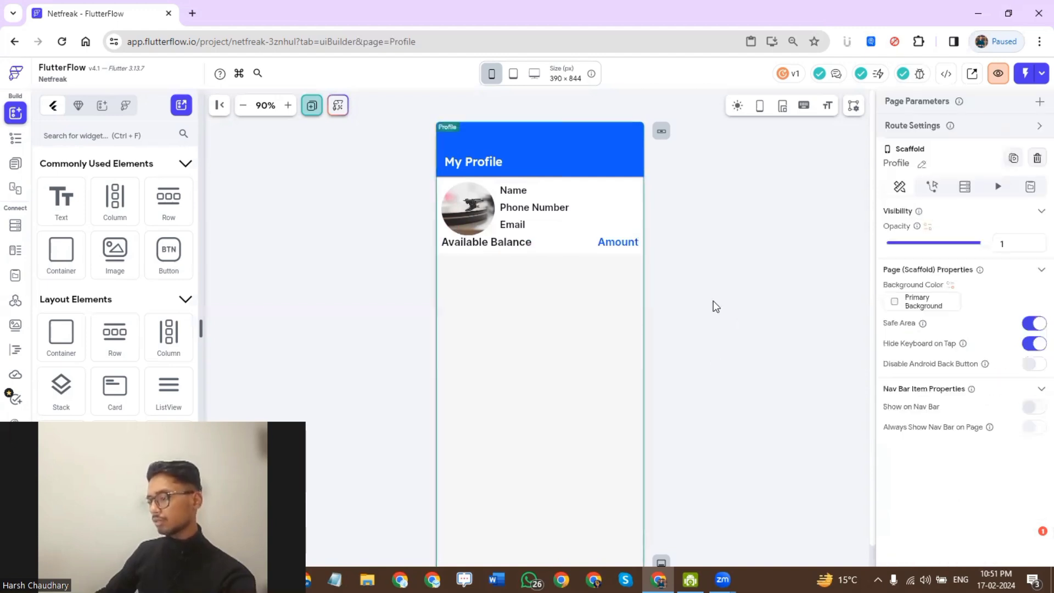
- Give the balance row a top padding of 10 and a bottom padding of 10
click(543, 248)
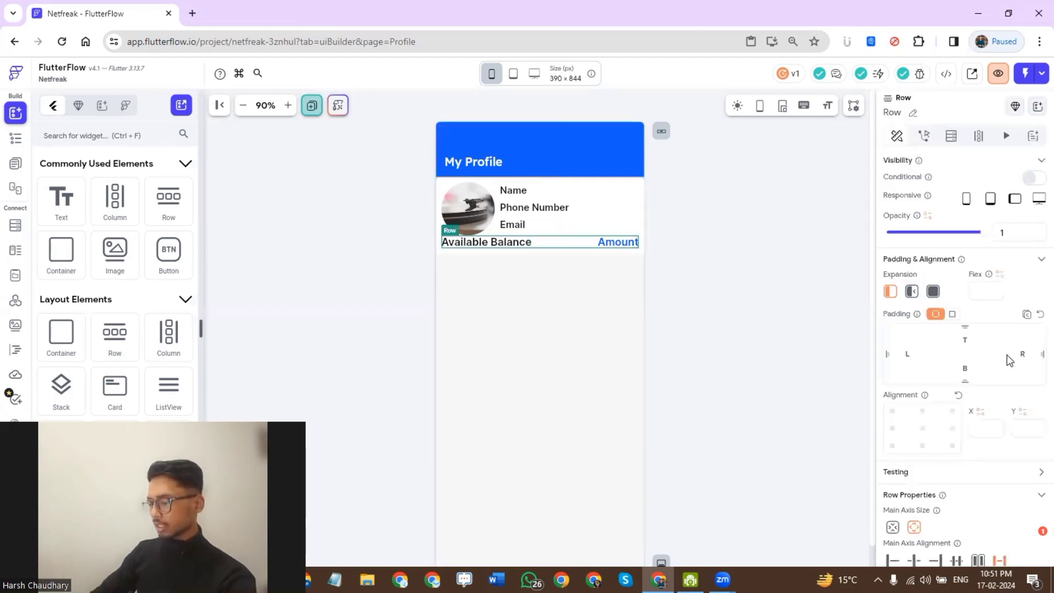
text(10)
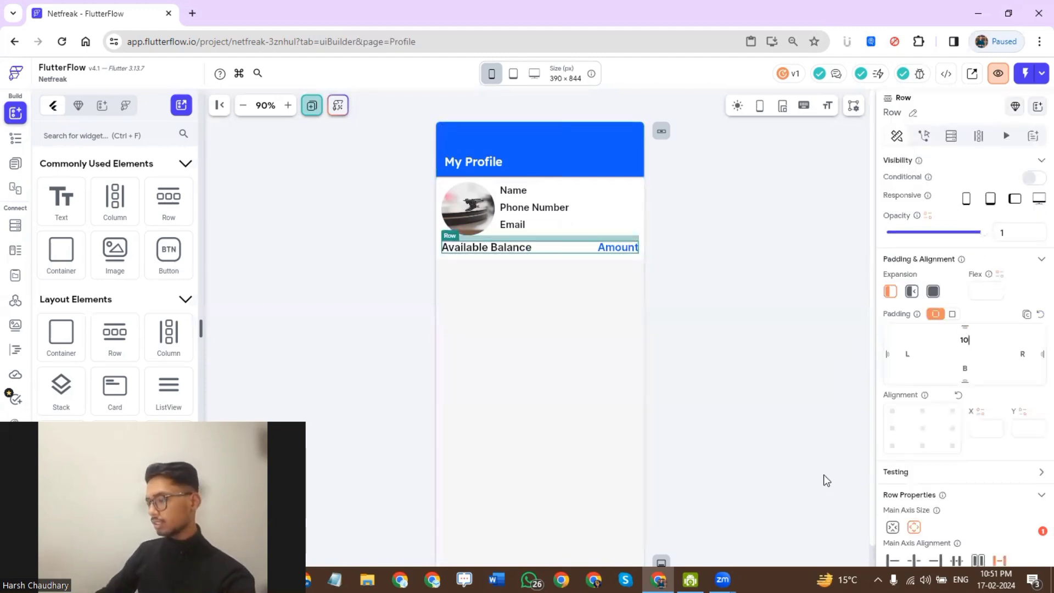
click(626, 362)
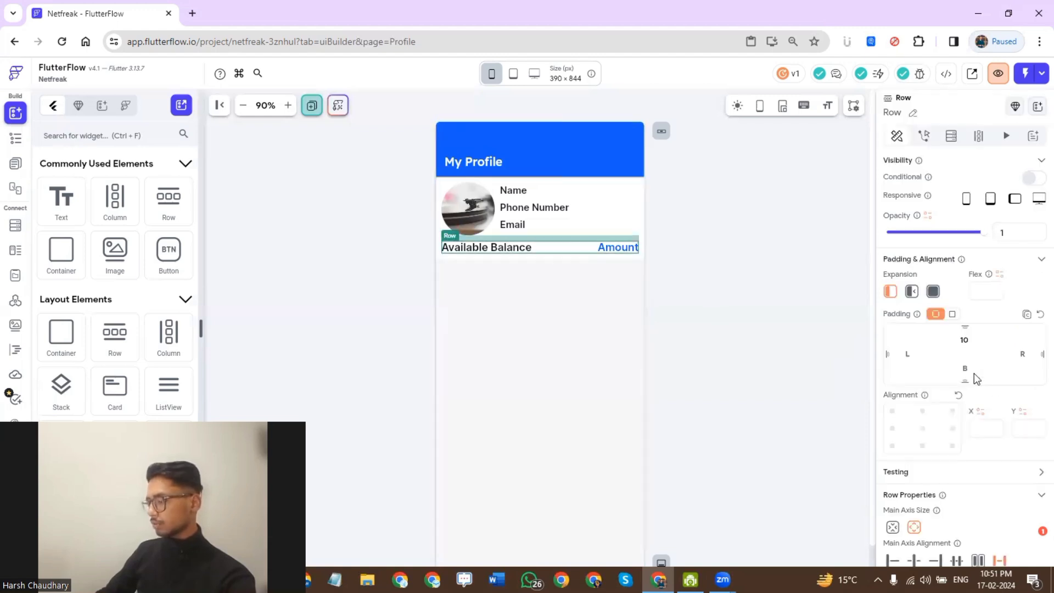
text(10)
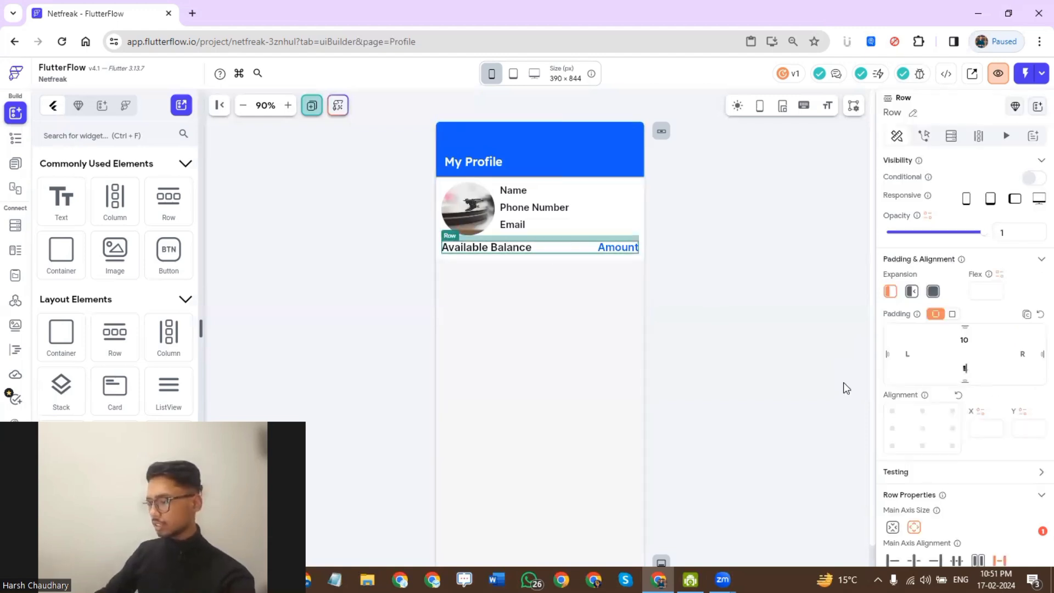
click(636, 268)
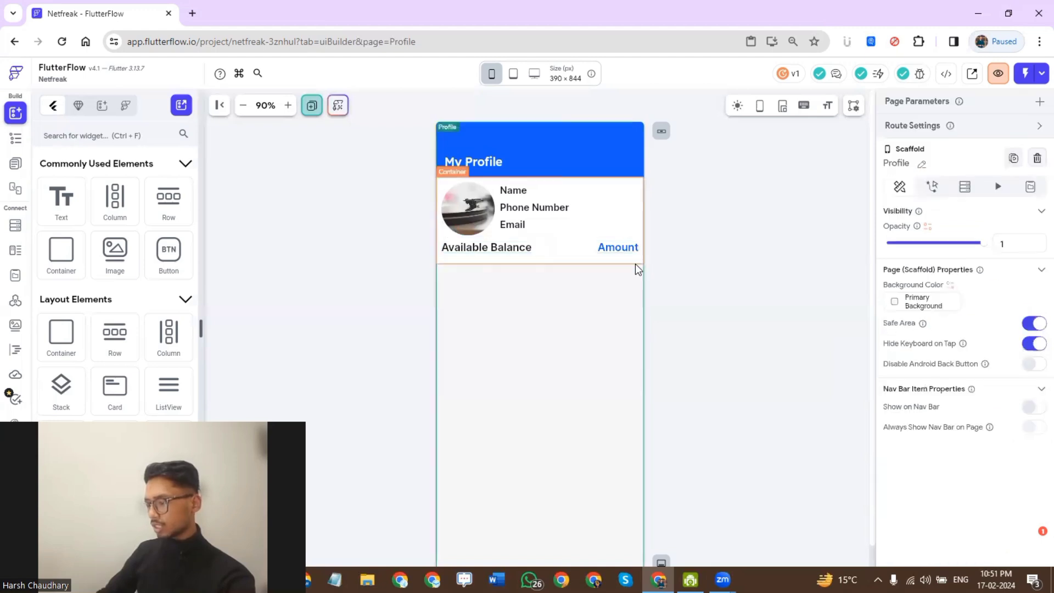
- Turn on the box shadow for the container that holds the profile details and balance row
click(635, 264)
scroll(972, 456, down, 5)
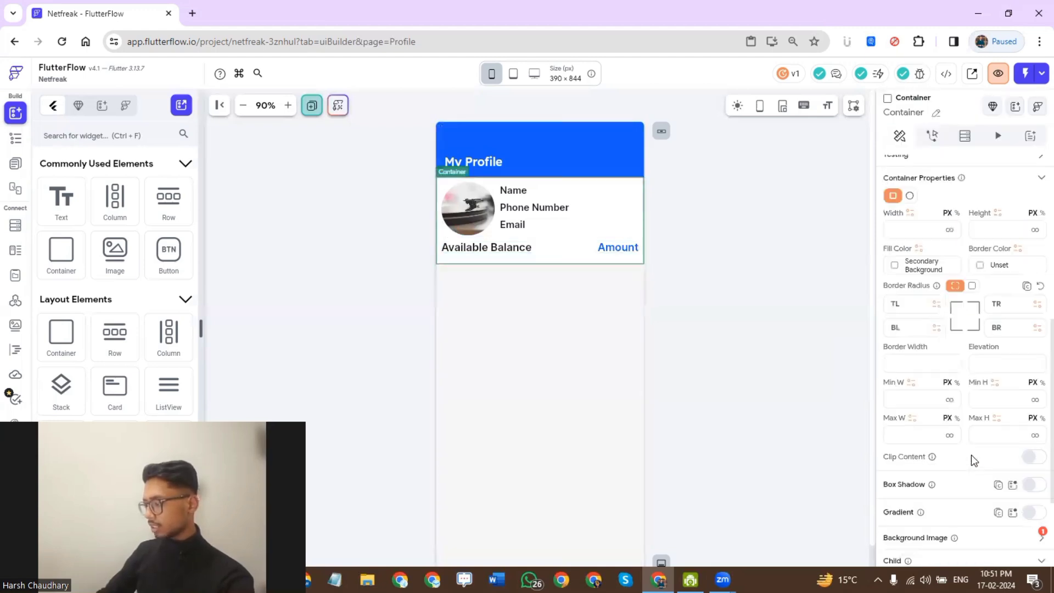
scroll(1016, 374, down, 2)
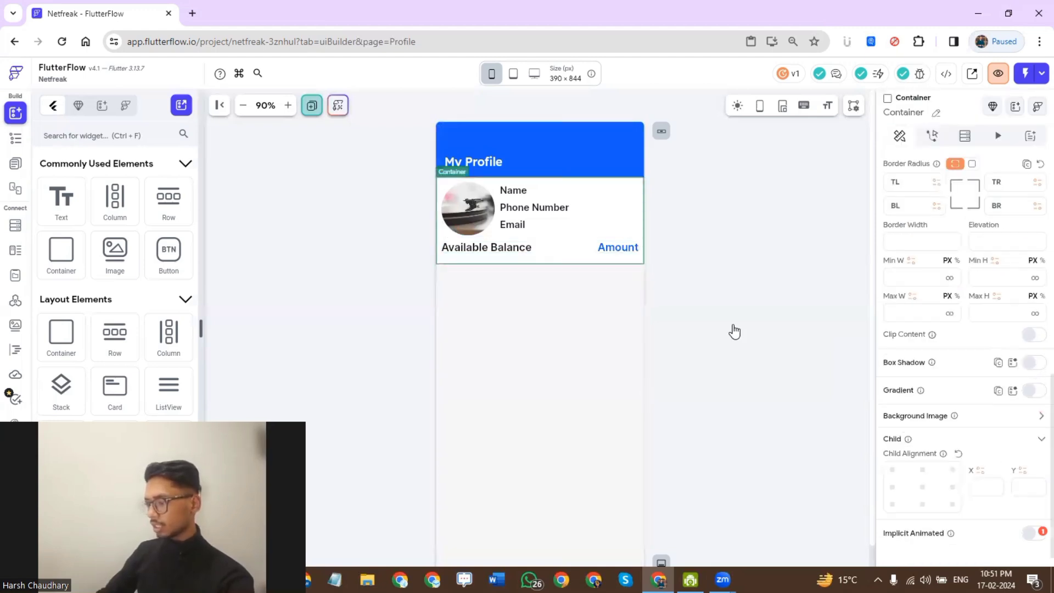
click(687, 416)
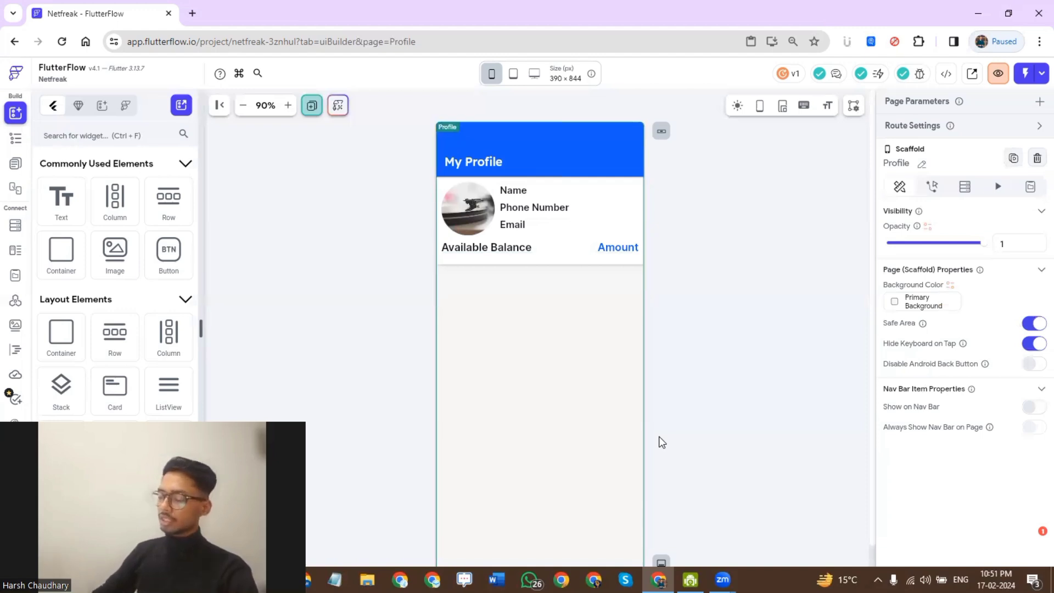
scroll(659, 440, down, 1)
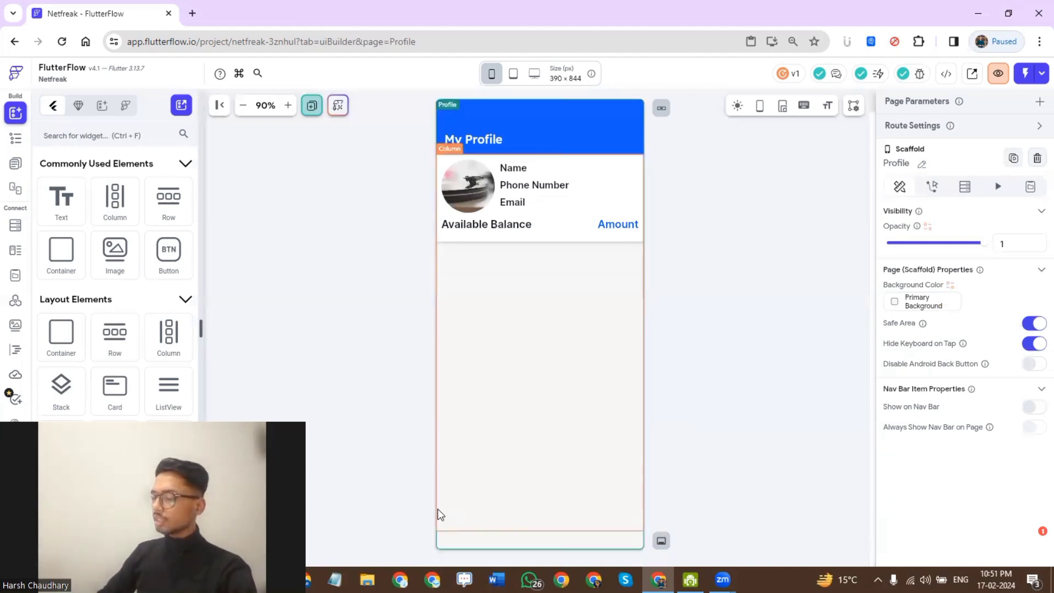